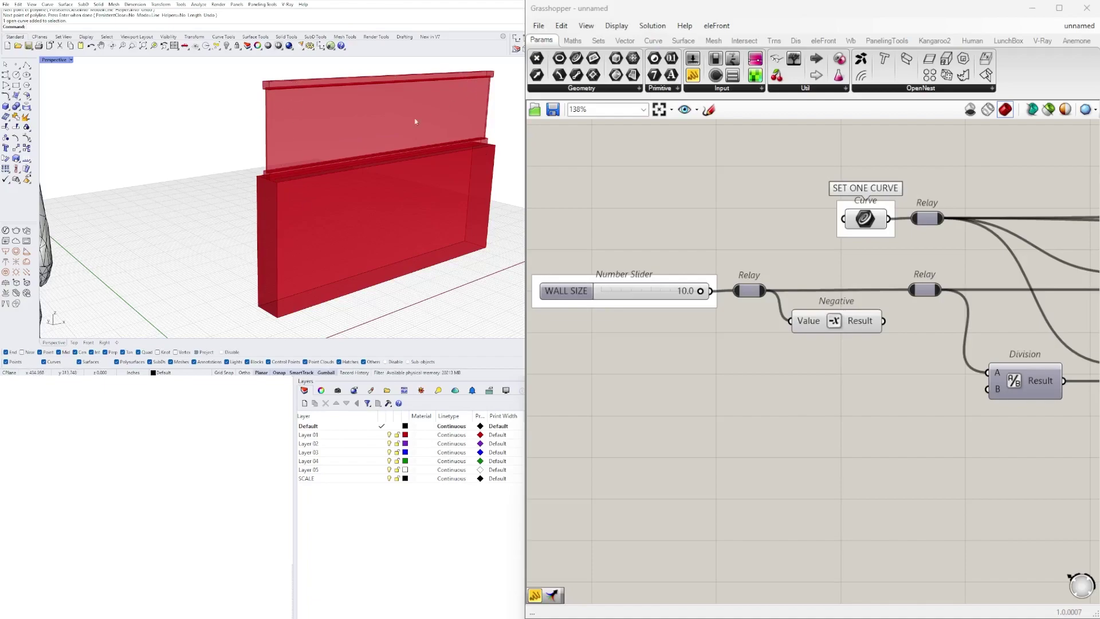
Examine the finished wall with its glass panel, its base line and the complete component network that generates it
scroll(425, 114, down, 6)
right_drag(304, 165, 291, 195)
scroll(781, 304, down, 3)
scroll(789, 312, down, 6)
scroll(737, 291, down, 3)
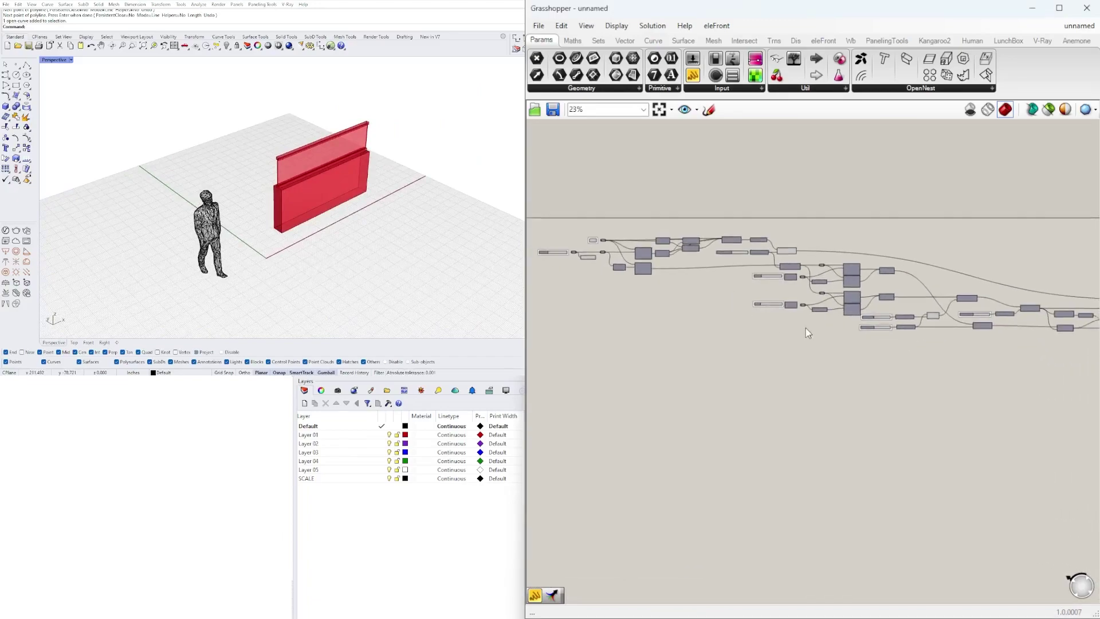
click(283, 228)
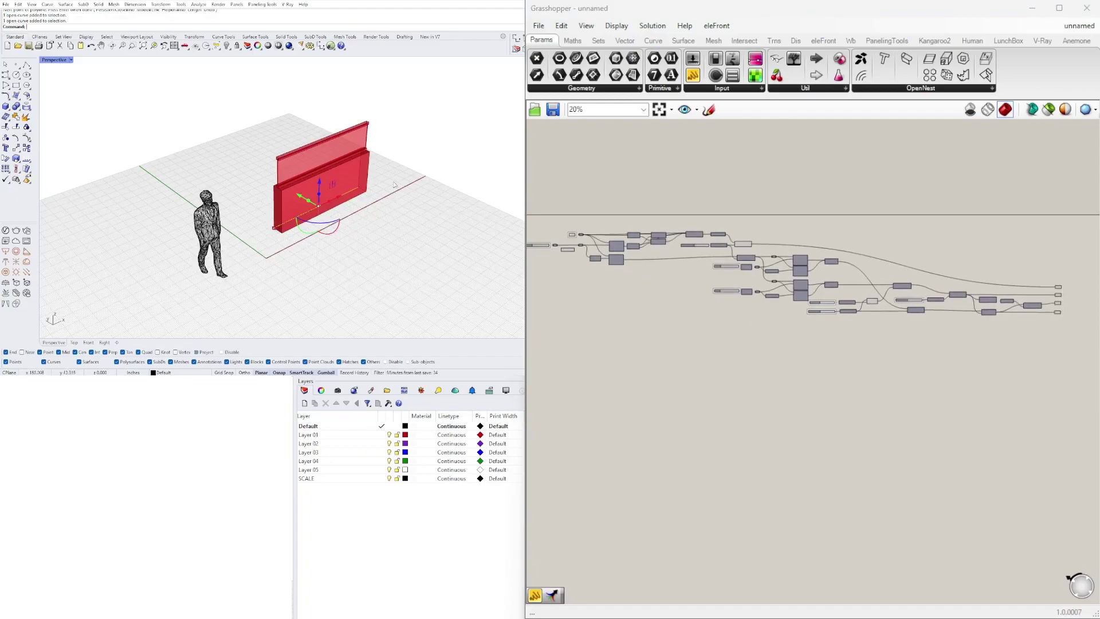
right_drag(830, 370, 858, 352)
scroll(858, 352, down, 1)
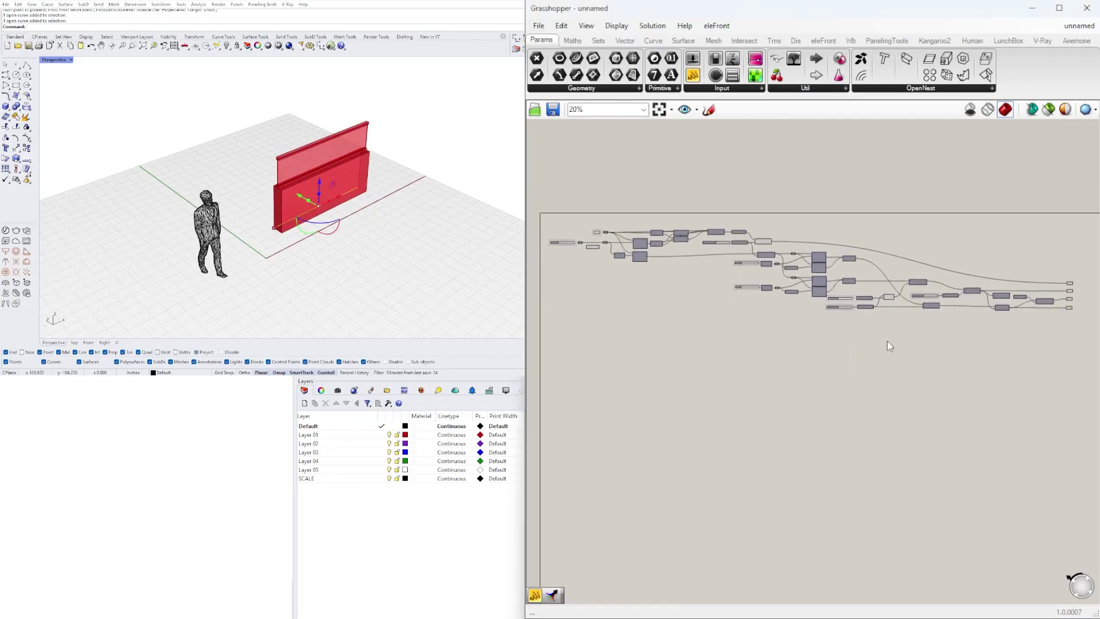
shift+right_drag(184, 120, 181, 170)
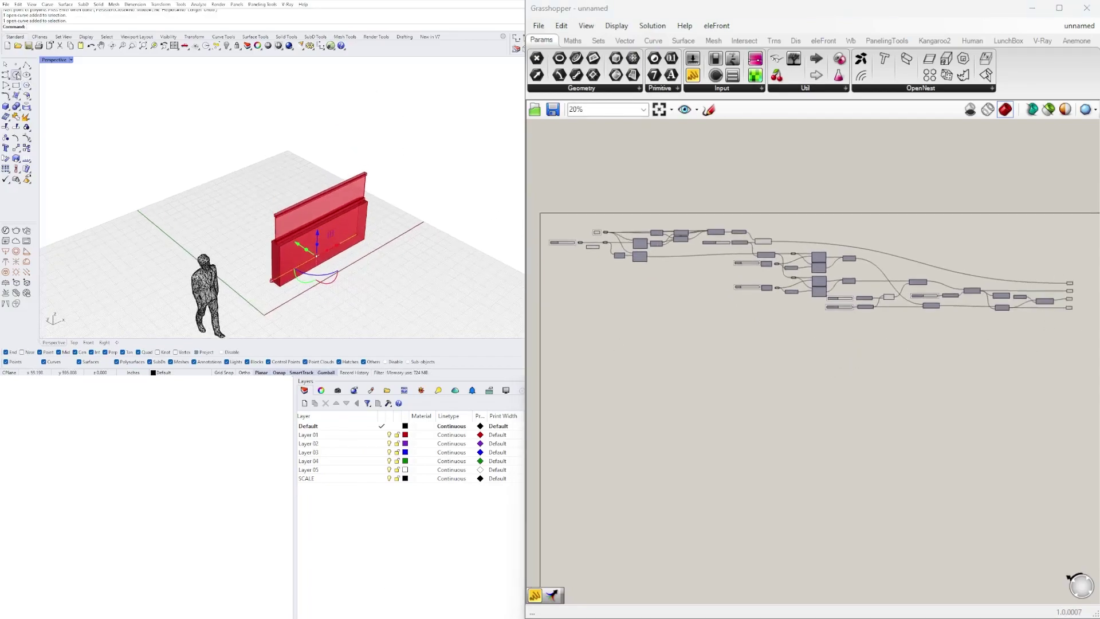
Draw an S-shaped control-point curve with six points on the ground plane behind the scale figure
click(6, 75)
click(168, 206)
click(235, 236)
click(206, 131)
click(328, 173)
click(286, 92)
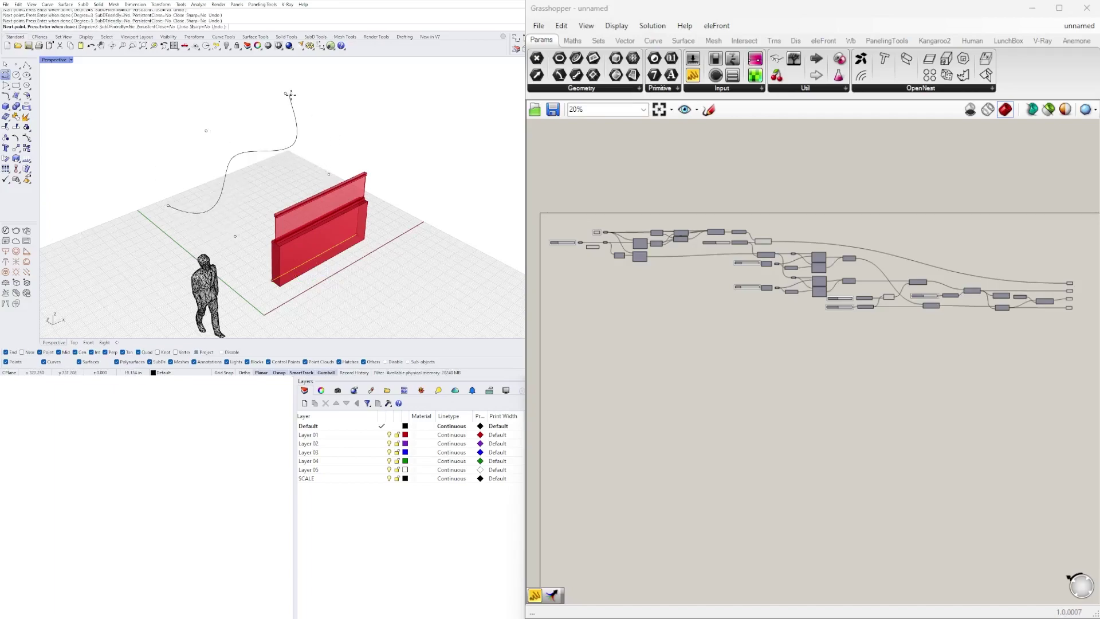
click(324, 86)
key(Return)
Assign the new S-shaped curve as the single input curve of the definition's Curve parameter
scroll(609, 209, up, 5)
scroll(609, 209, up, 3)
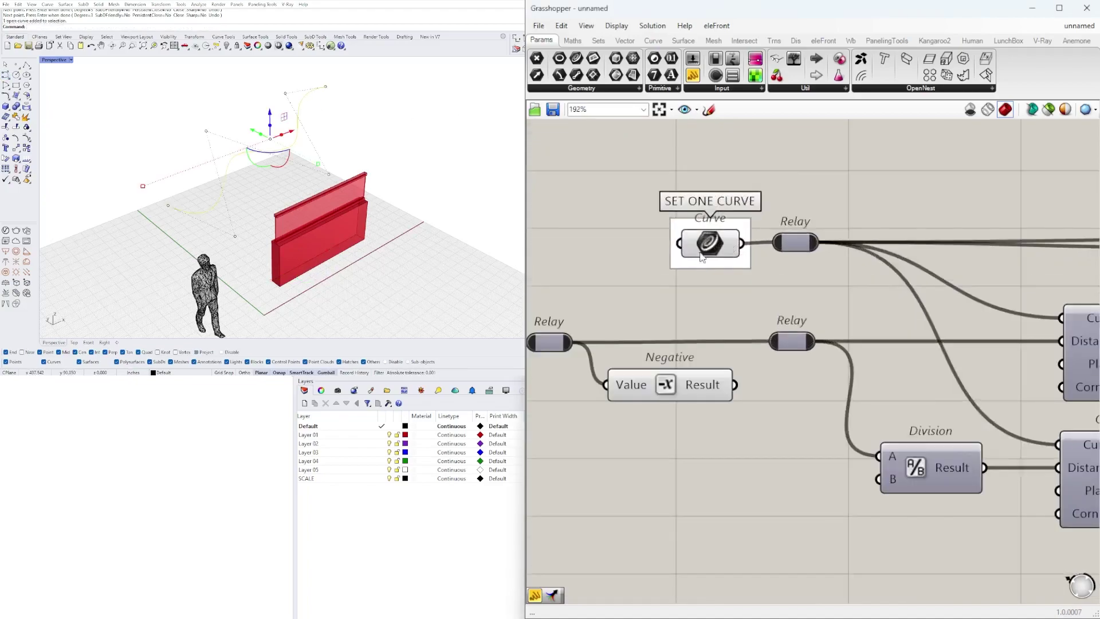
right_click(703, 246)
click(745, 414)
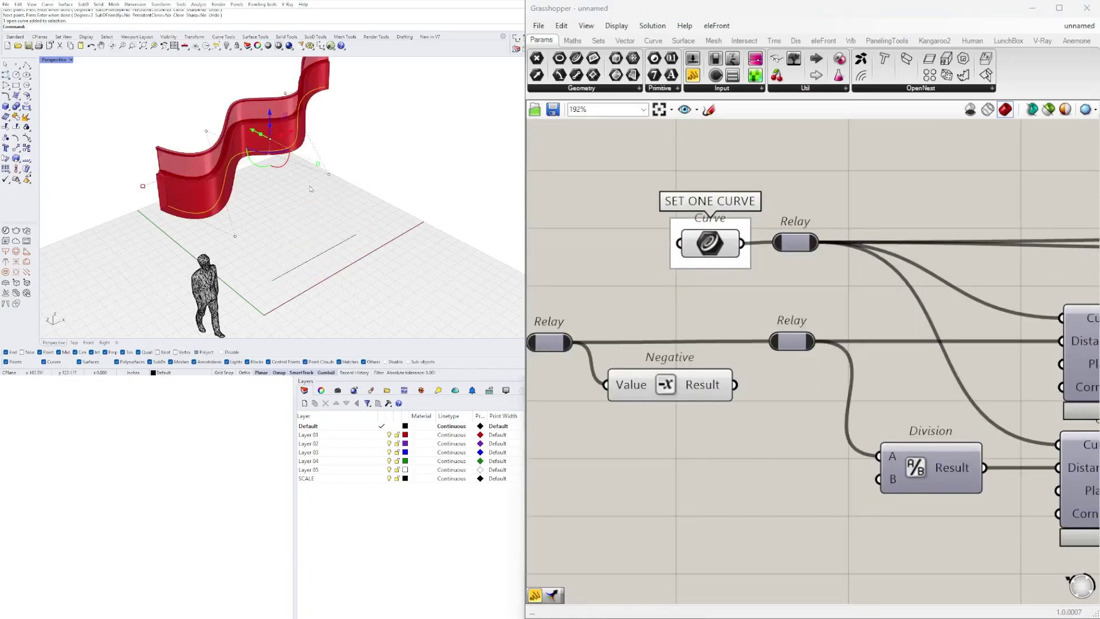
right_drag(326, 192, 285, 259)
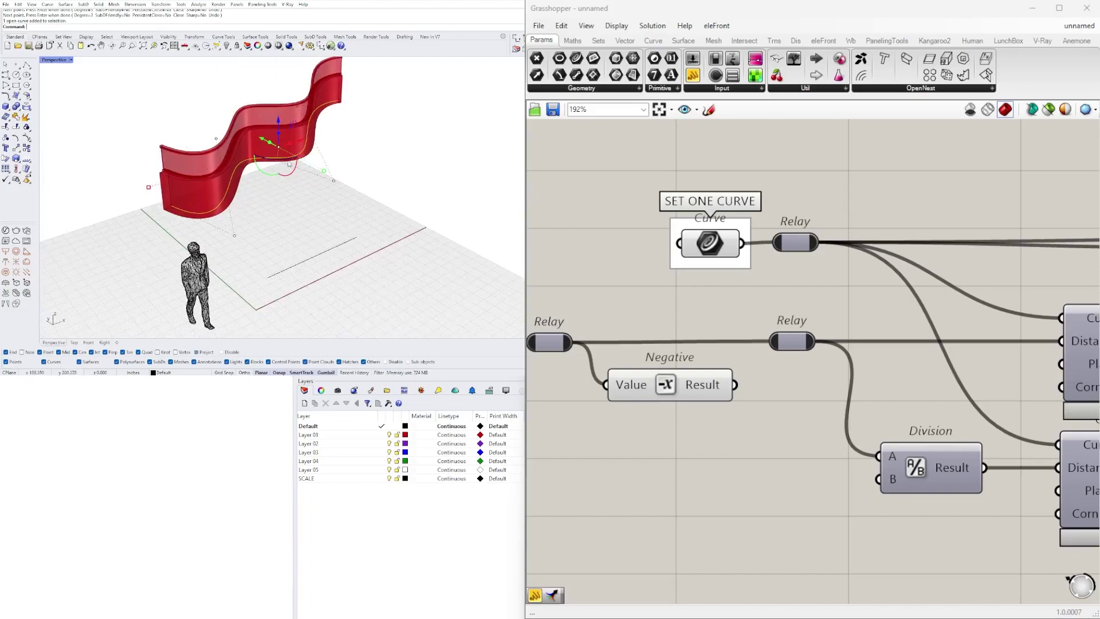
Draw an open polyline with several corners on the ground plane, beside the curved wall
click(25, 64)
click(338, 200)
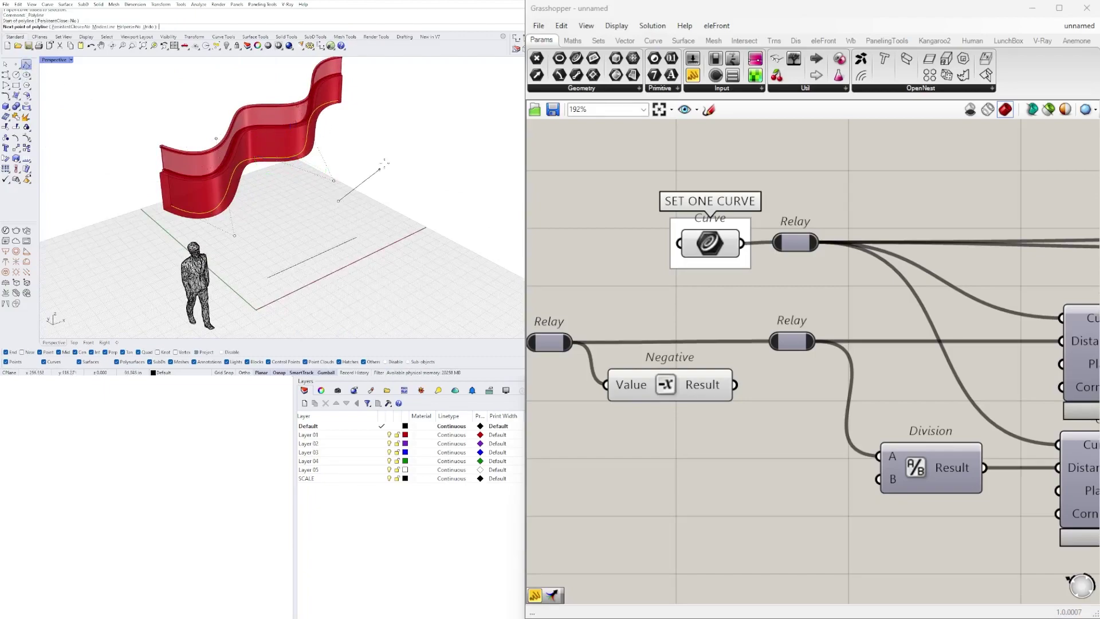
click(454, 155)
click(509, 177)
click(462, 201)
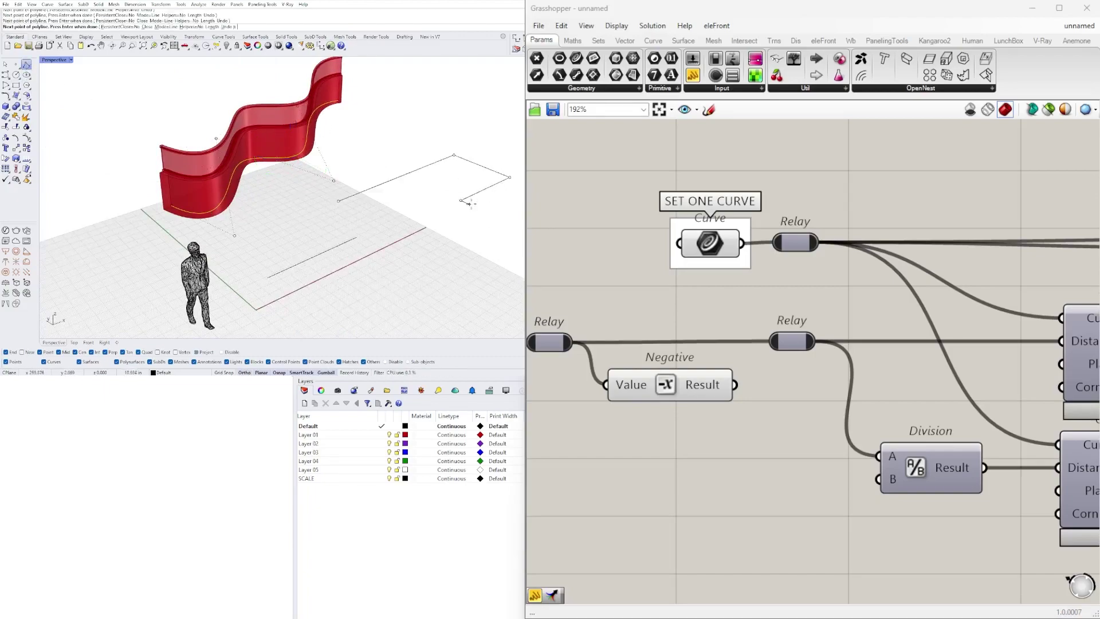
scroll(470, 207, down, 6)
click(469, 239)
key(Return)
Assign the new cornered polyline as the single input curve of the Curve parameter
click(470, 222)
right_click(726, 246)
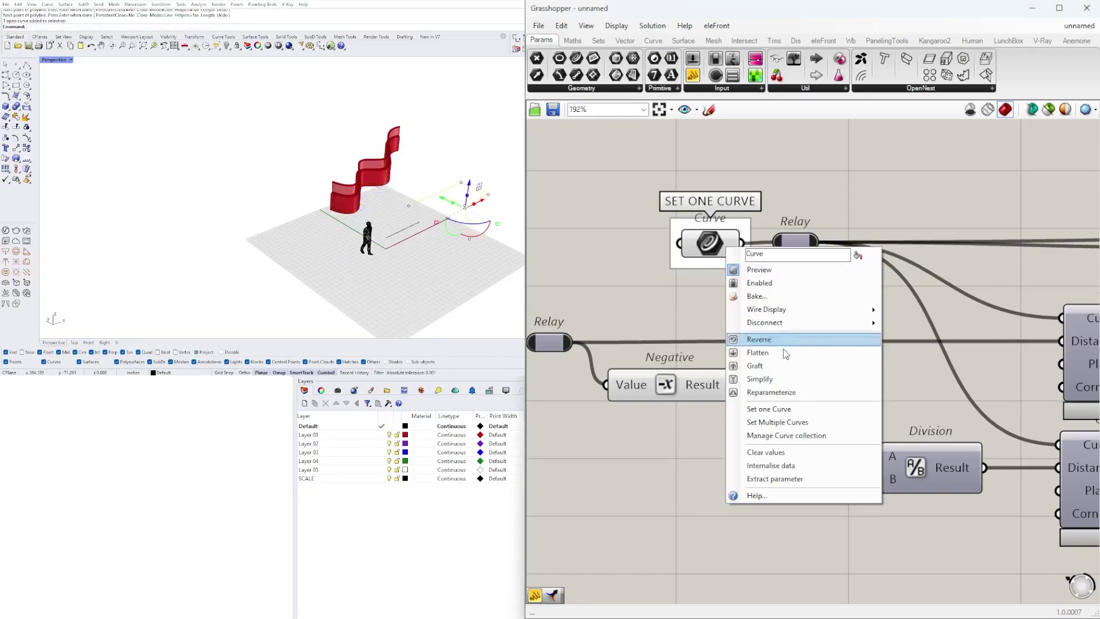
click(786, 410)
shift+right_drag(459, 217, 353, 199)
scroll(344, 218, up, 5)
Set the GLASS number slider to 0.99 to thicken the glass panel
click(828, 375)
scroll(855, 388, down, 5)
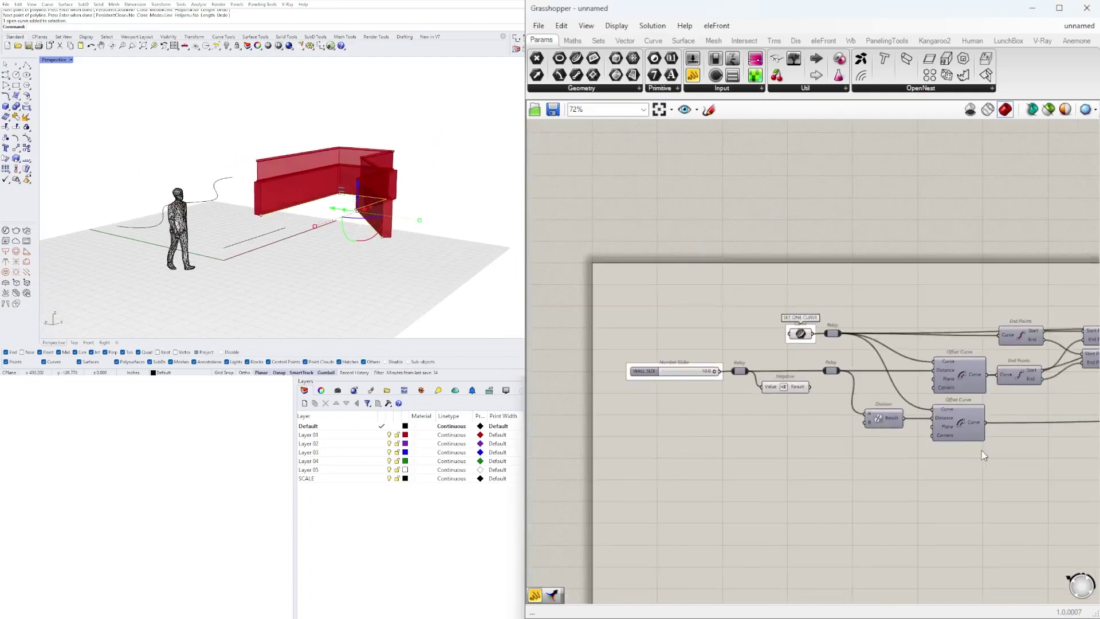
right_drag(984, 456, 597, 394)
scroll(941, 405, up, 8)
mouse_move(981, 383)
mouse_down()
mouse_move(914, 382)
mouse_move(1002, 384)
mouse_up()
scroll(970, 390, down, 8)
scroll(968, 435, up, 6)
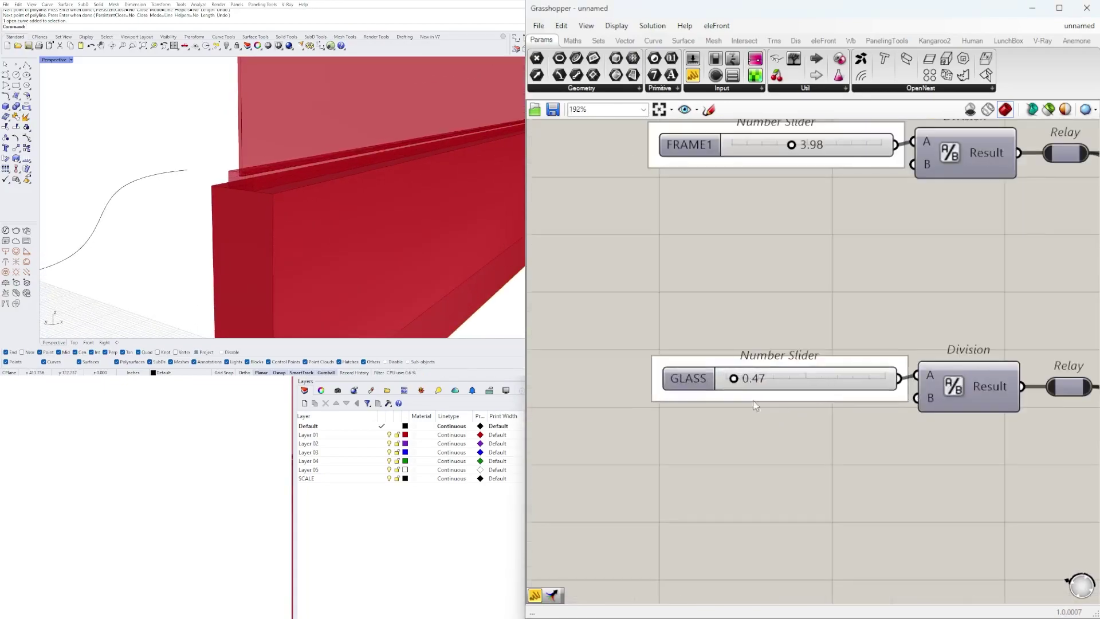
drag(741, 378, 754, 379)
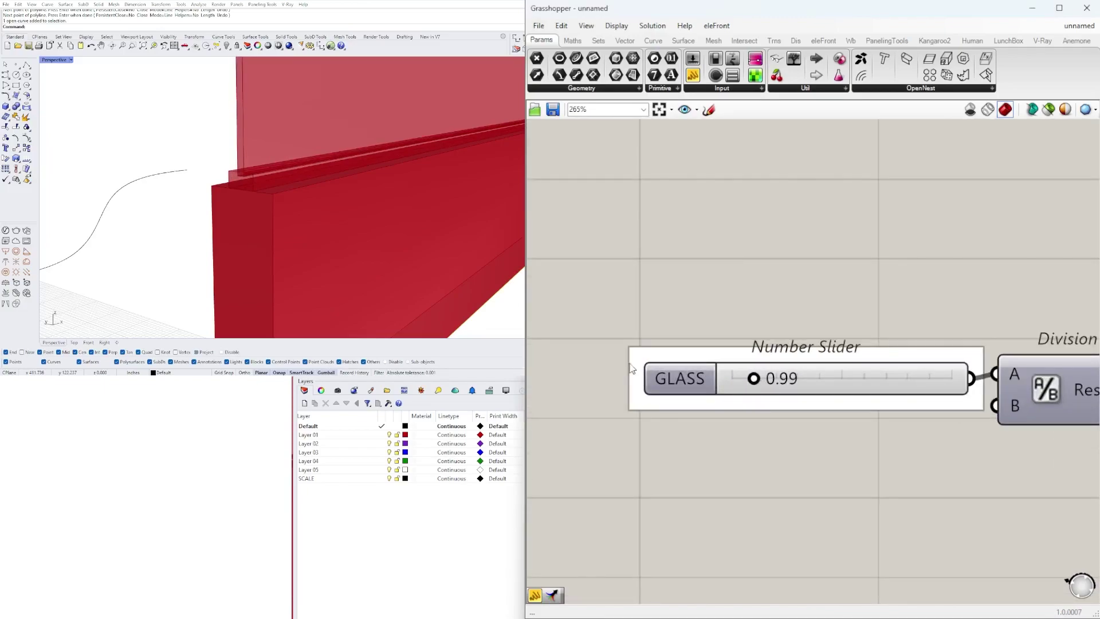
scroll(243, 217, down, 8)
right_drag(244, 217, 353, 247)
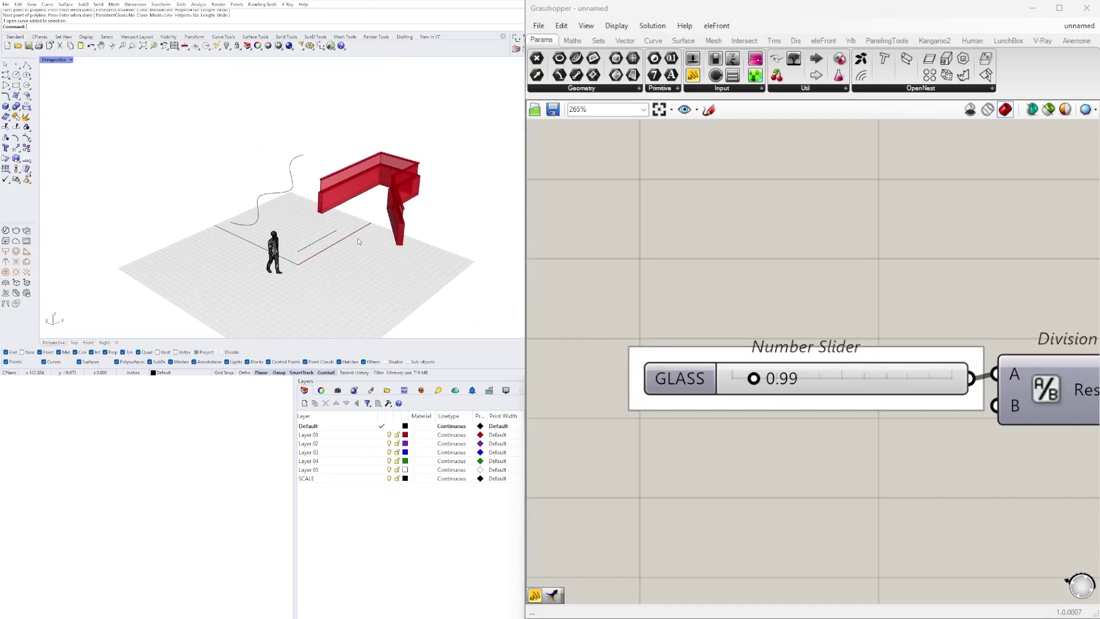
scroll(665, 361, down, 10)
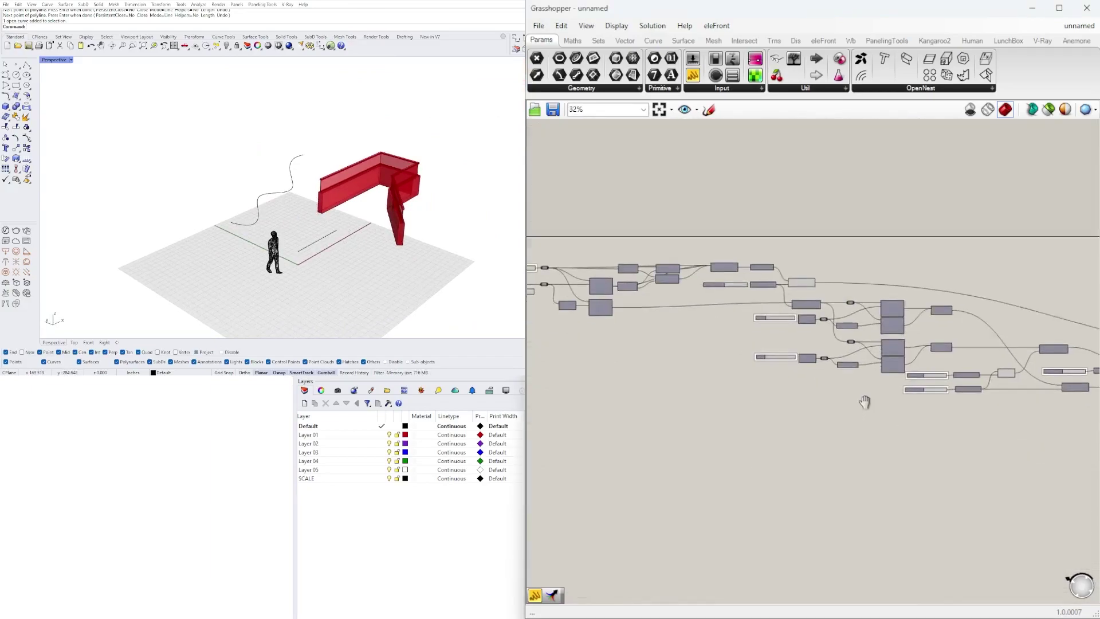
right_drag(741, 336, 760, 336)
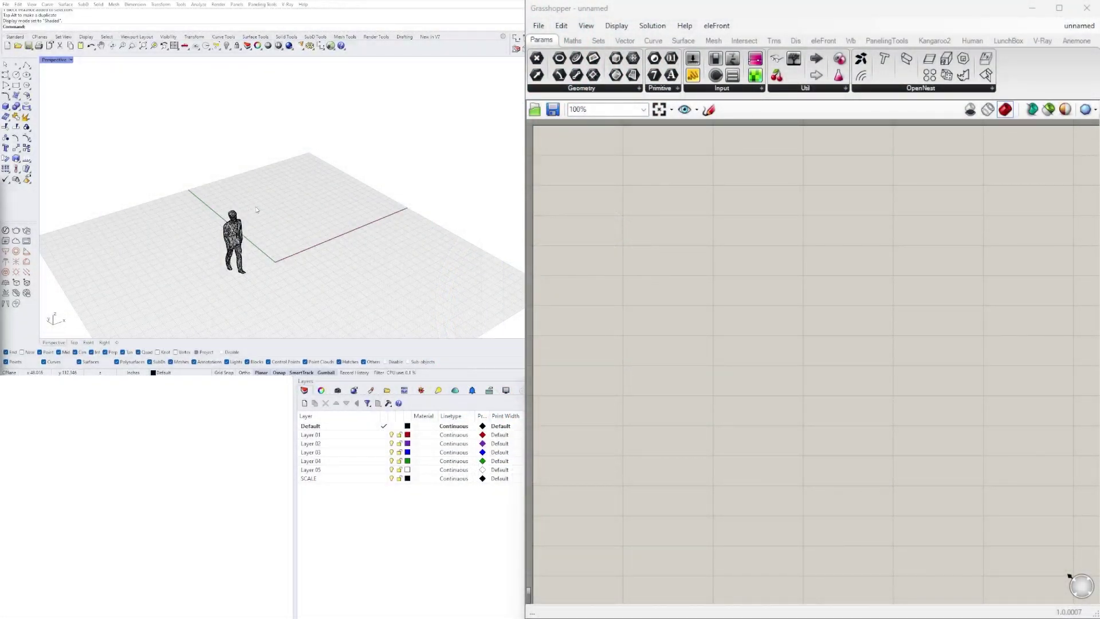
Draw an open three-segment polyline starting near the grid origin and bending back beyond the far side of the grid
right_drag(257, 208, 251, 252)
right_drag(213, 150, 261, 191)
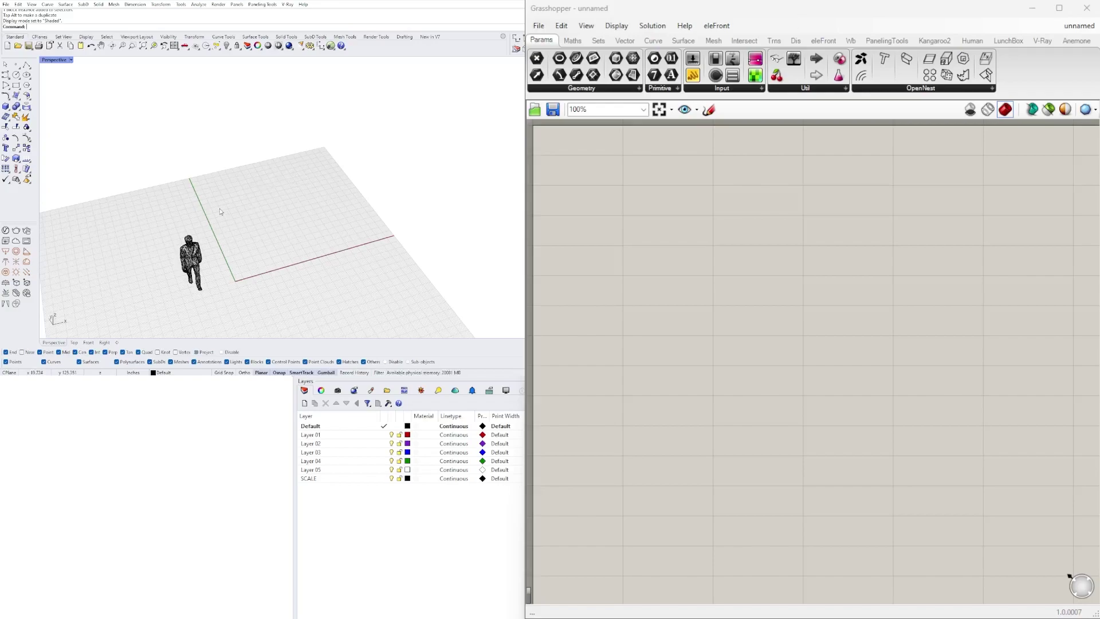
click(26, 66)
click(256, 246)
click(438, 202)
scroll(468, 133, down, 3)
scroll(468, 133, up, 4)
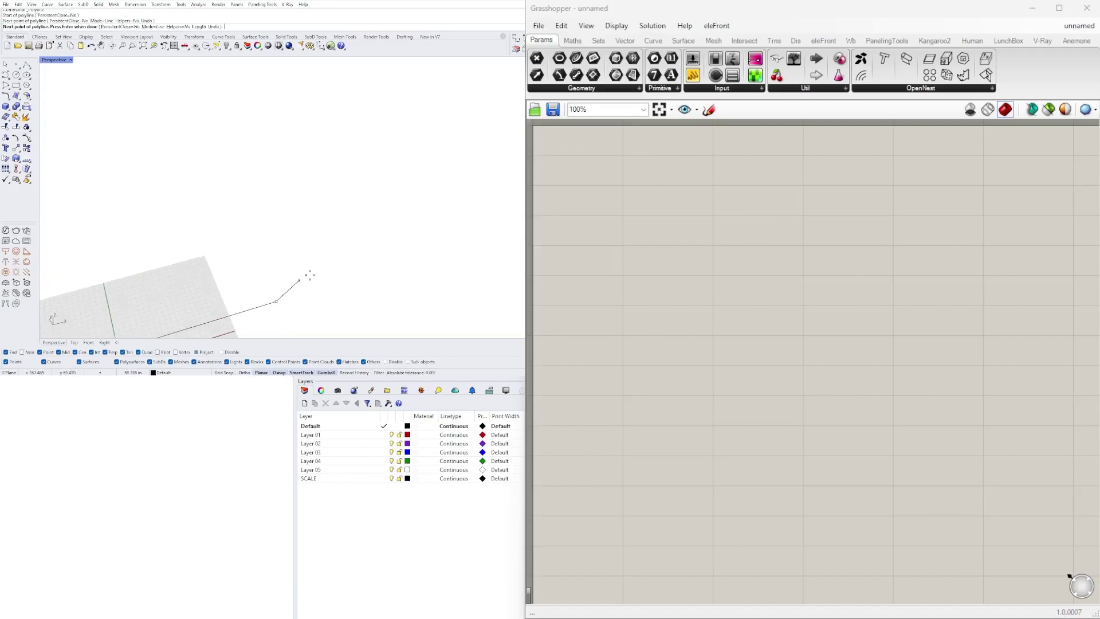
click(331, 227)
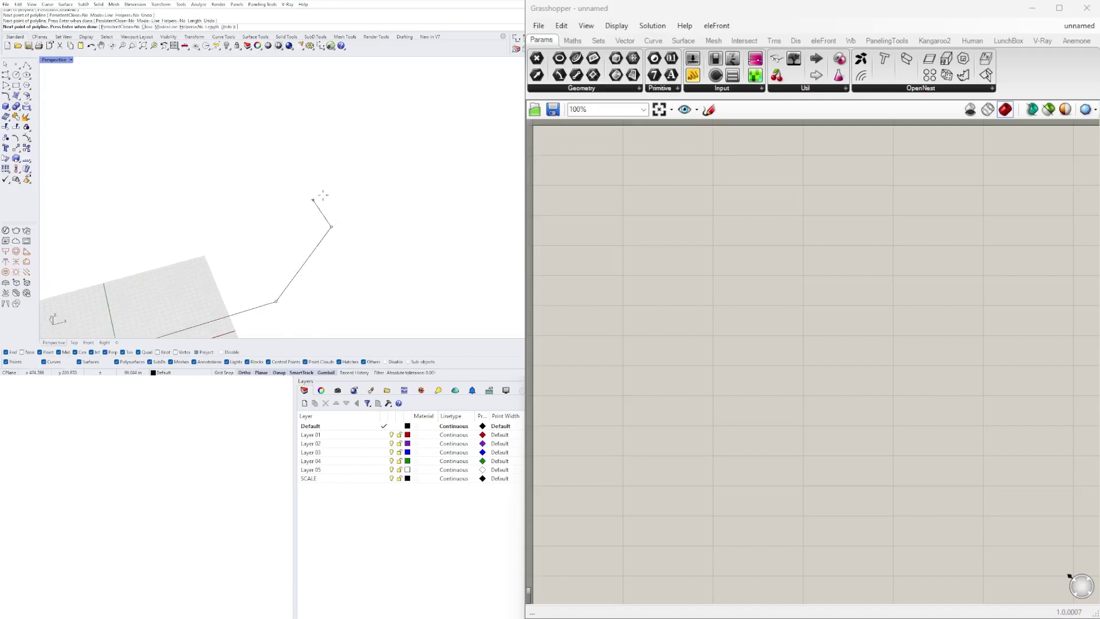
click(290, 167)
scroll(290, 167, down, 3)
scroll(289, 167, up, 2)
key(Return)
scroll(276, 241, down, 2)
scroll(268, 267, up, 2)
shift+right_drag(277, 281, 326, 237)
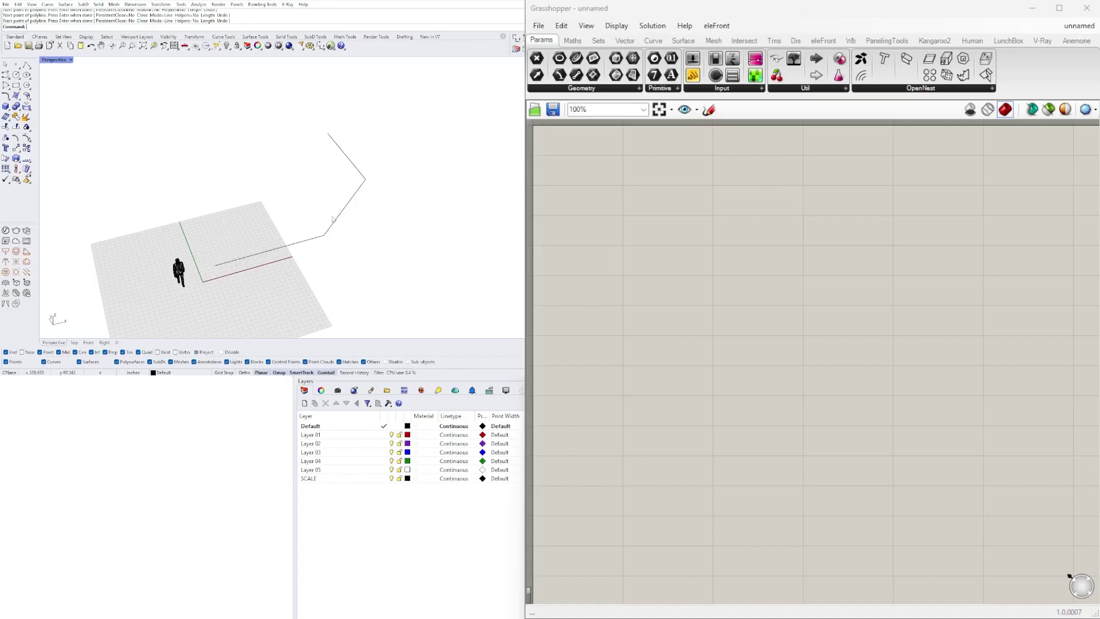
right_drag(345, 203, 304, 232)
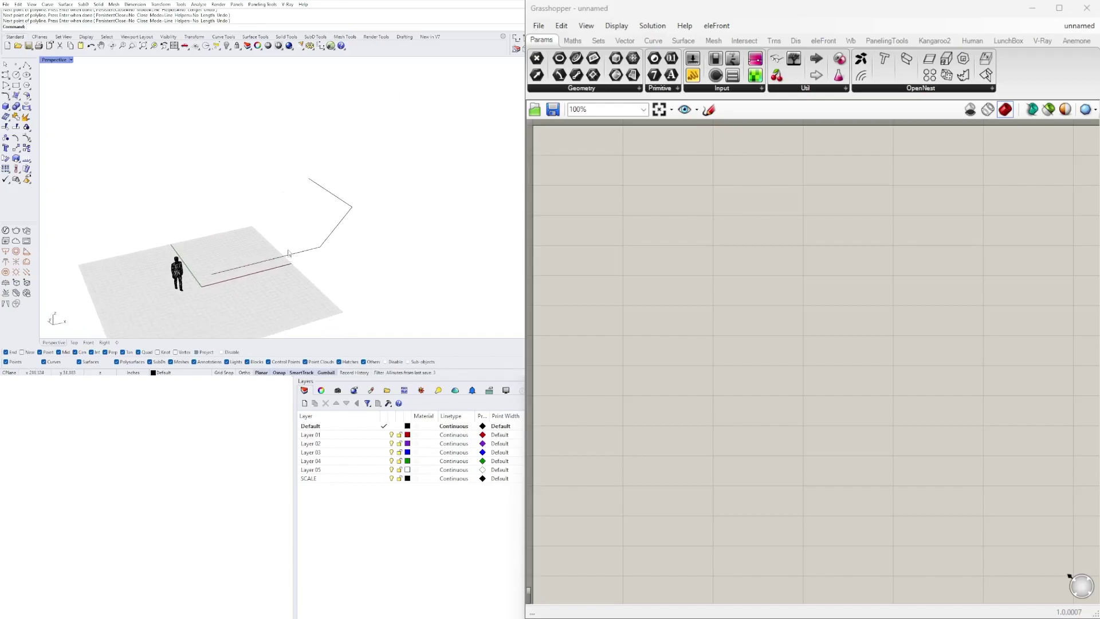
scroll(299, 260, up, 3)
Add a Curve parameter to the empty canvas and place it near the upper edge
double_click(689, 335)
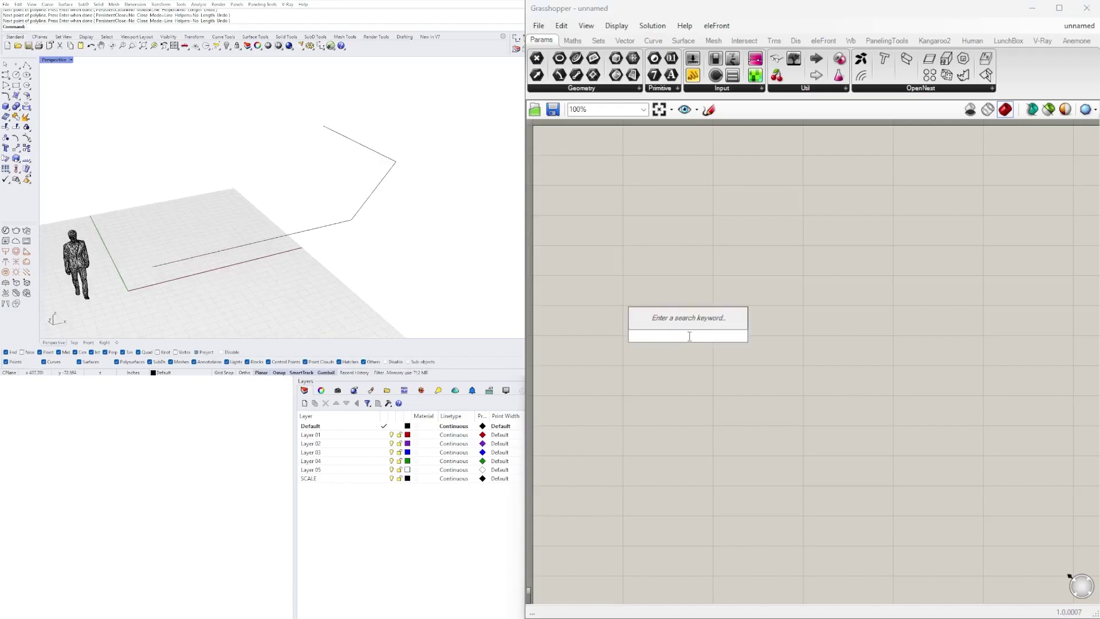
text(cu)
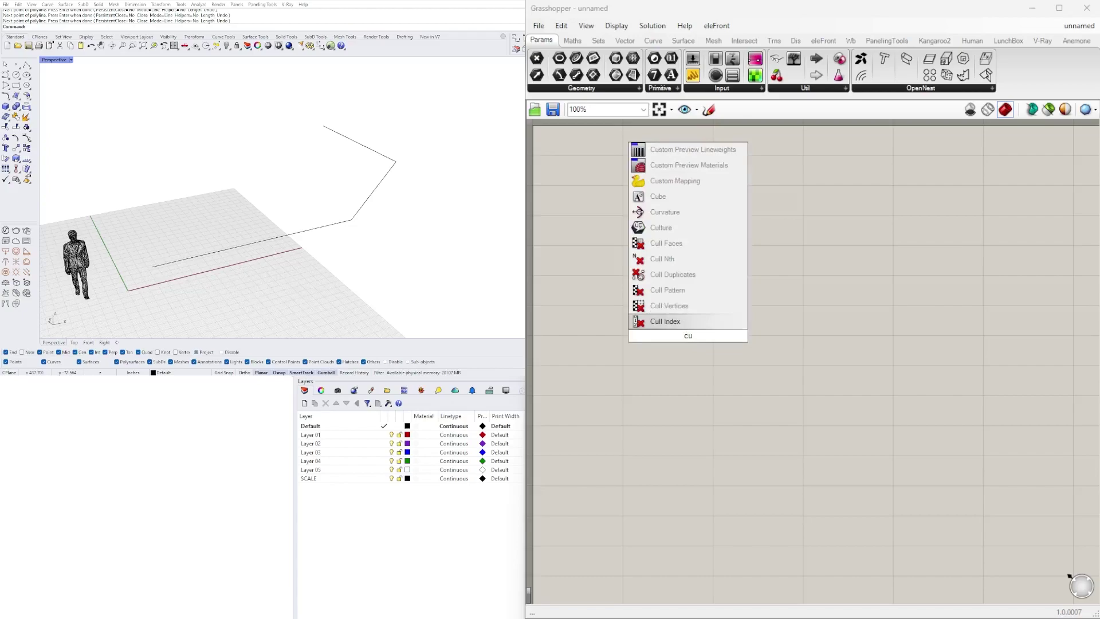
text(rve)
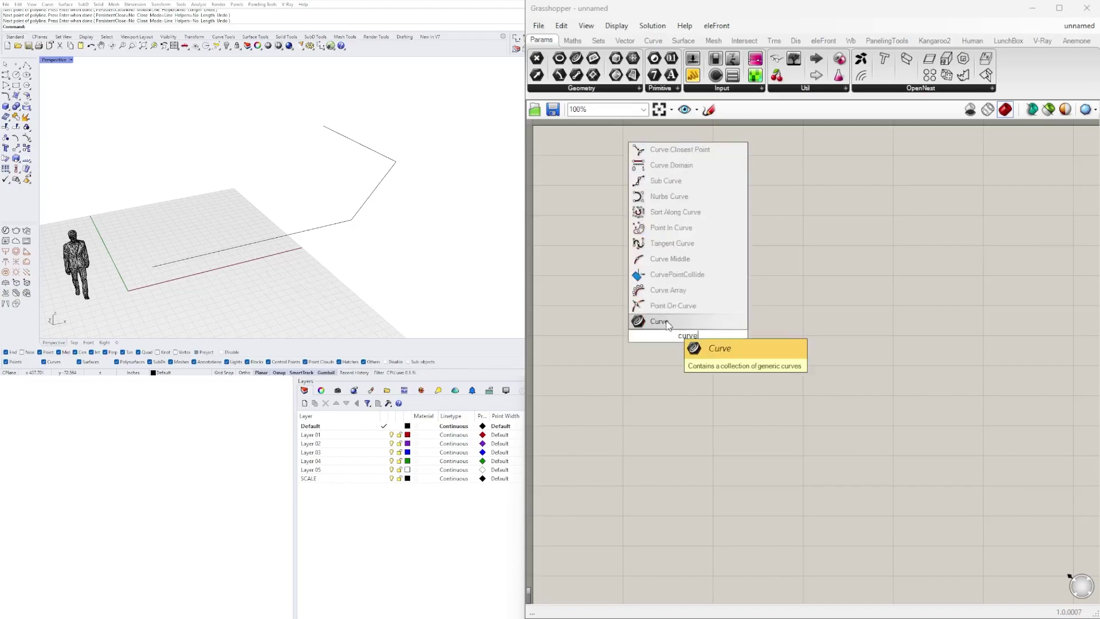
click(666, 326)
drag(688, 331, 677, 221)
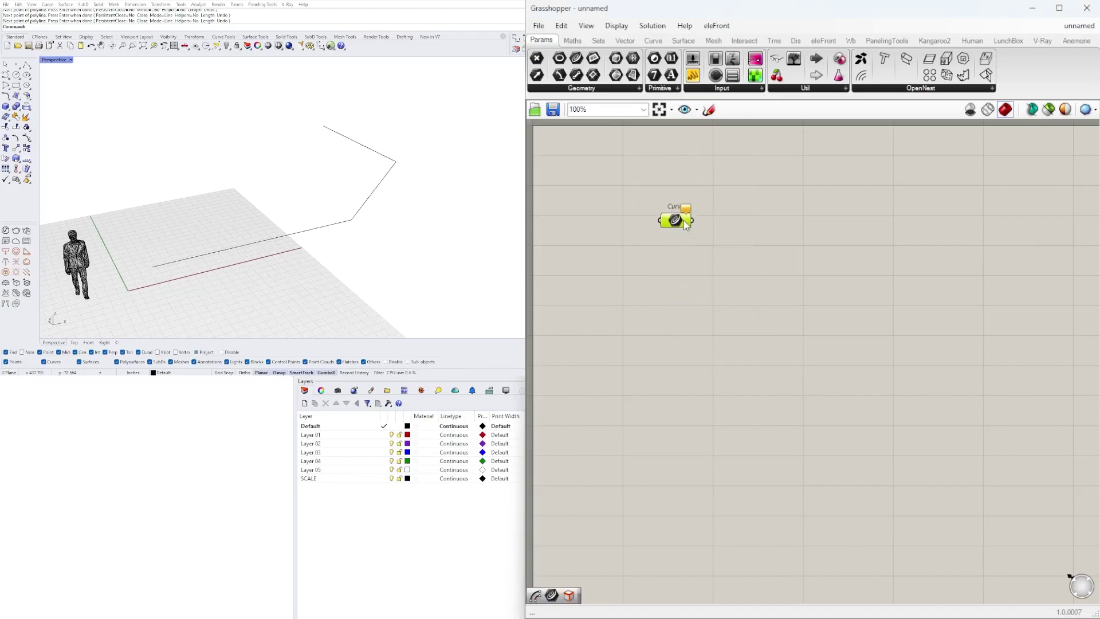
Reference the drawn polyline in the Curve parameter as its one curve
click(369, 148)
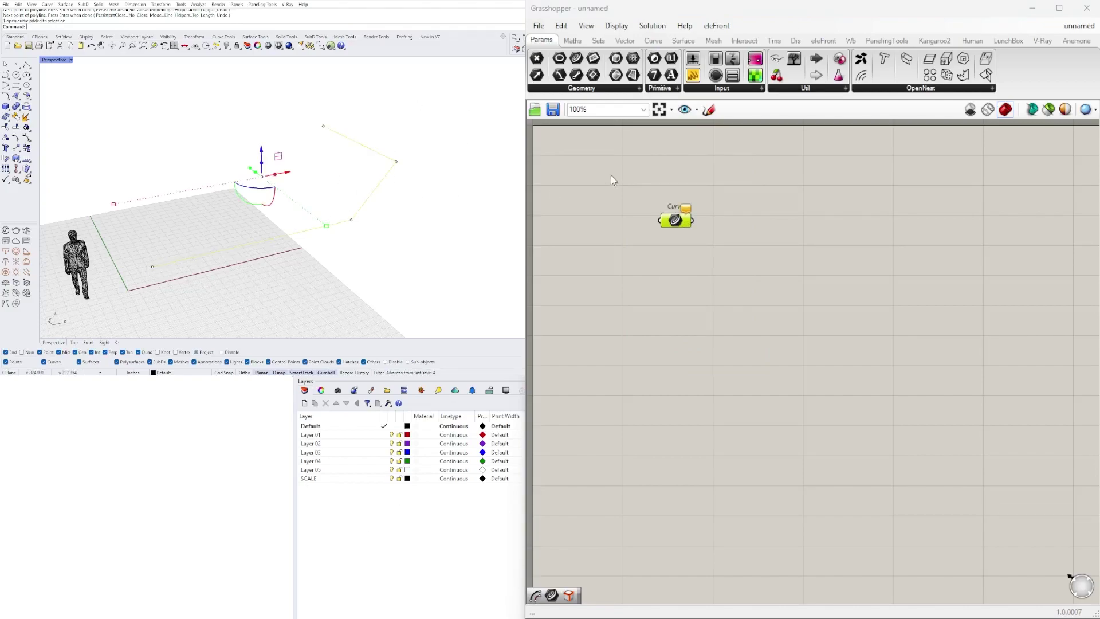
right_click(676, 221)
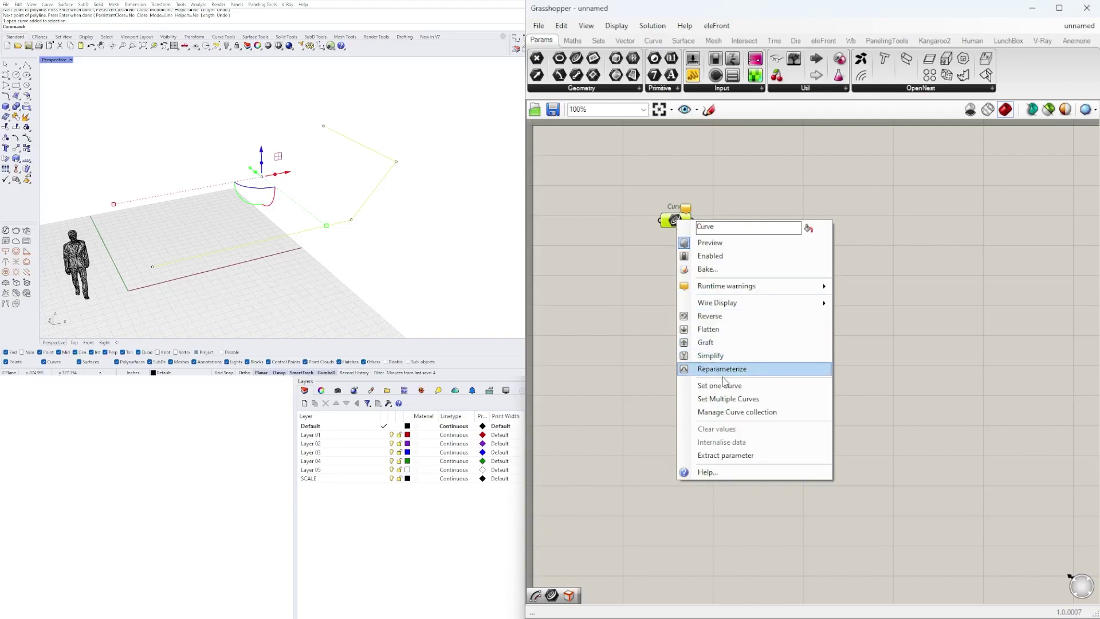
click(727, 386)
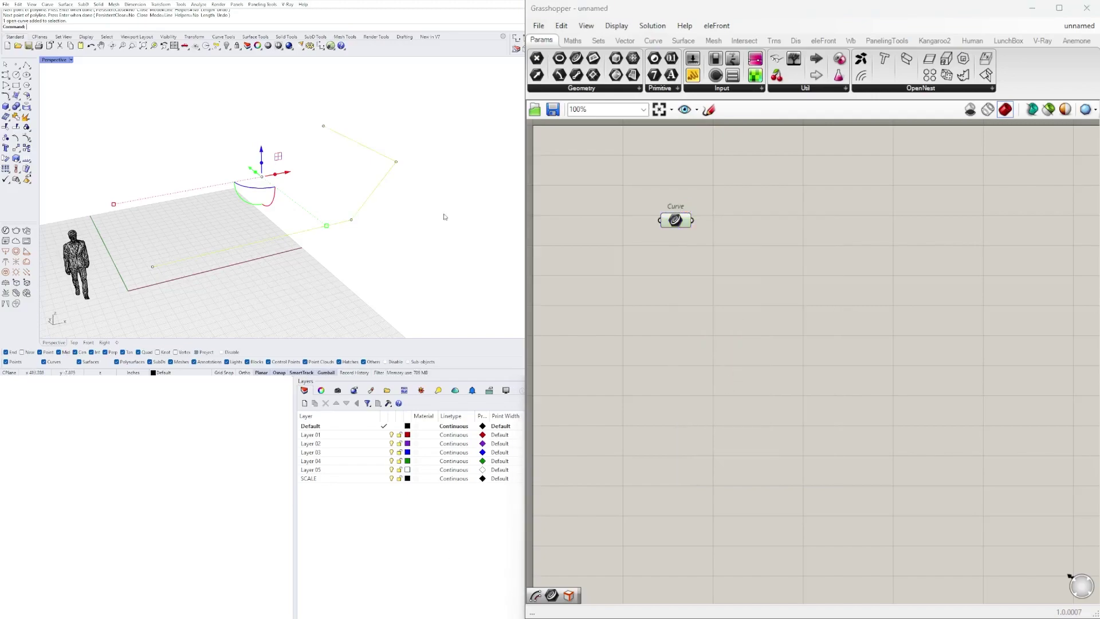
Hide the original polyline in the Rhino viewport, leaving the Grasshopper preview
right_drag(444, 214, 383, 221)
click(375, 206)
scroll(374, 205, up, 3)
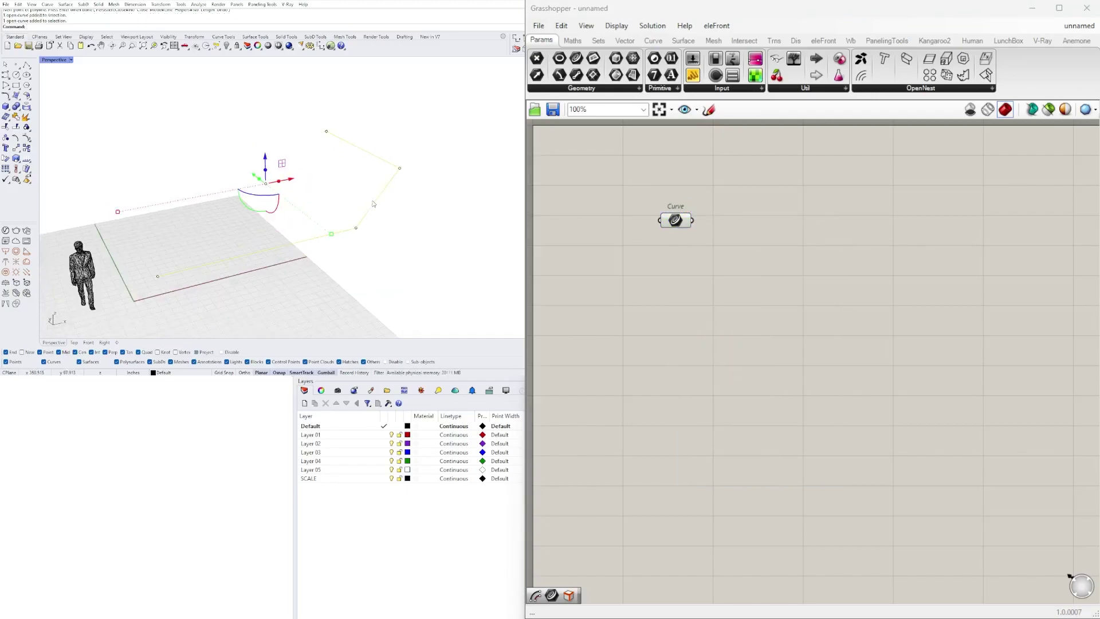
key(ctrl+h)
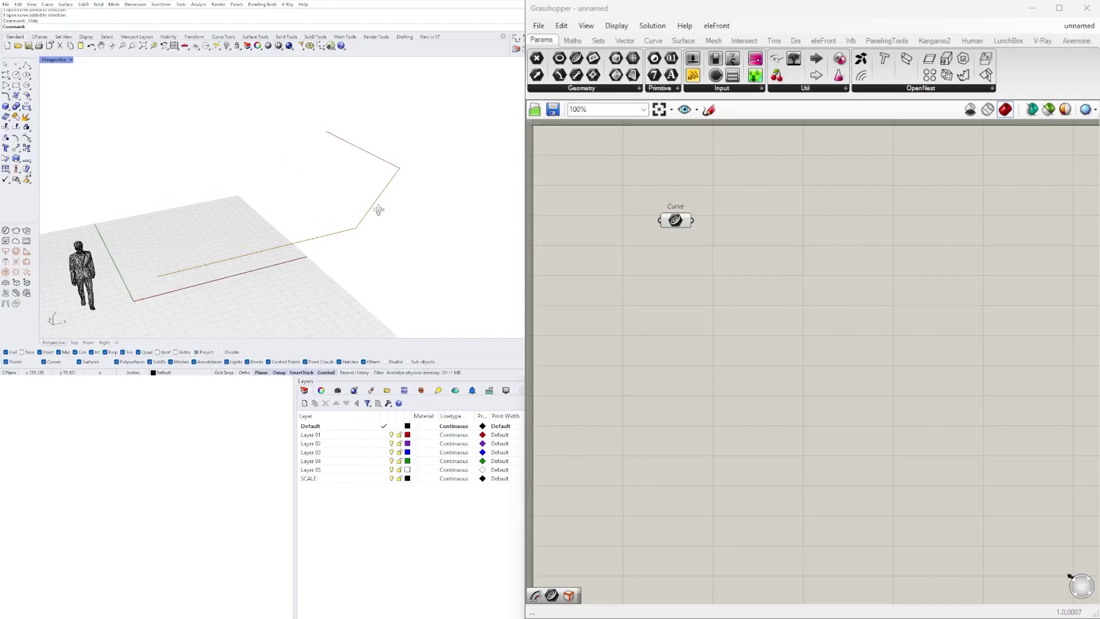
right_drag(382, 213, 378, 217)
Reposition the Curve parameter on the canvas to leave room for the following components
drag(676, 220, 711, 207)
scroll(265, 215, down, 3)
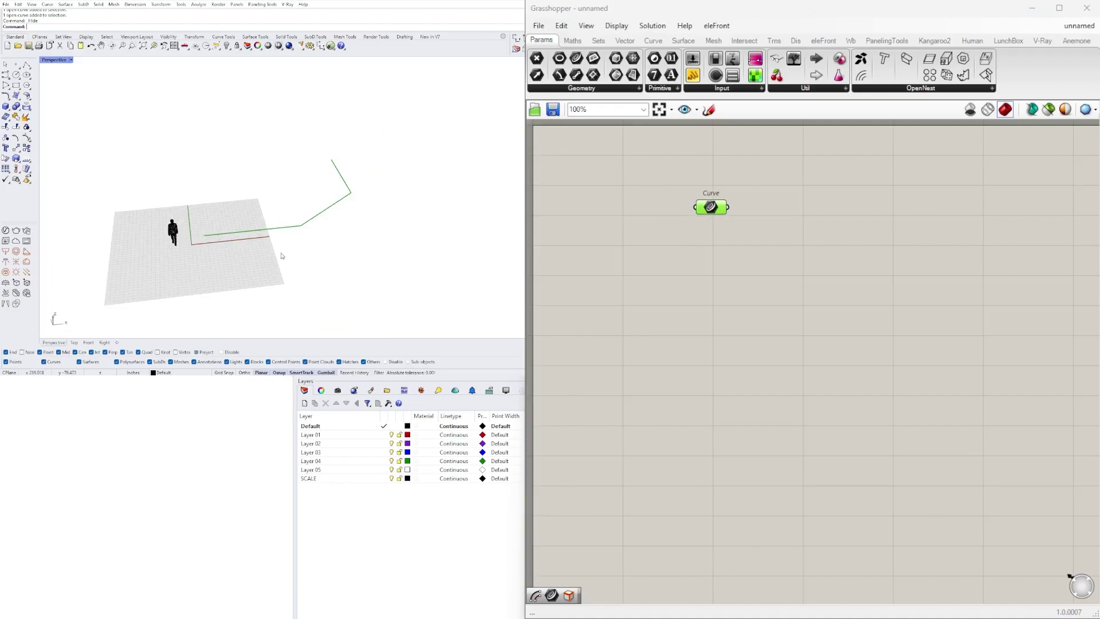
scroll(286, 249, down, 3)
shift+right_drag(285, 245, 252, 273)
scroll(250, 269, up, 5)
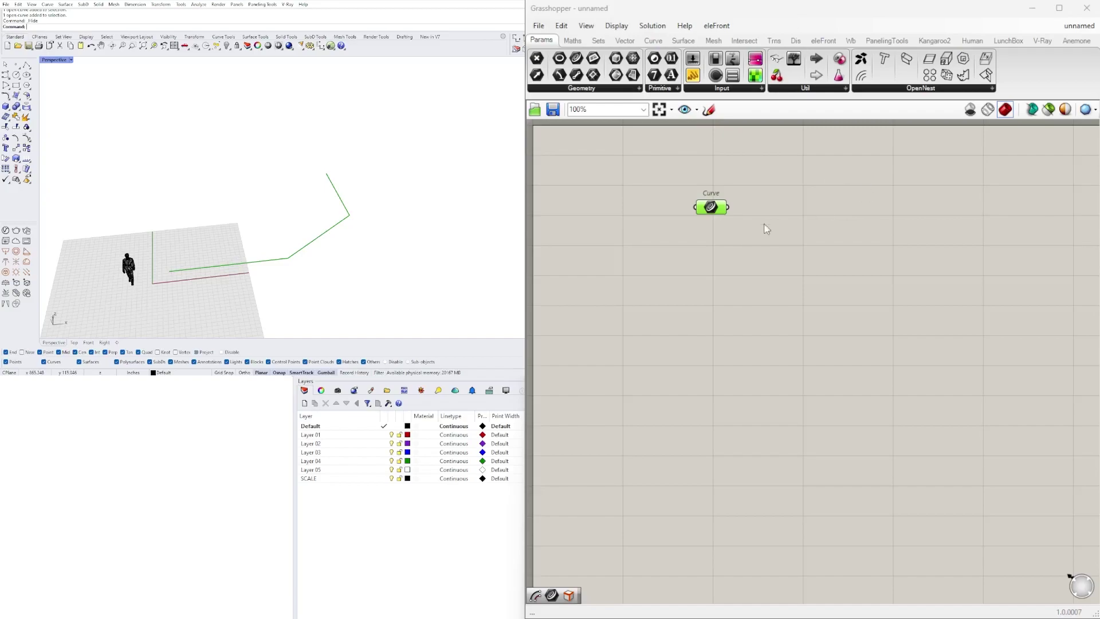
drag(712, 207, 714, 244)
Add an Offset Curve component and connect the Curve parameter to its Curve input
double_click(801, 308)
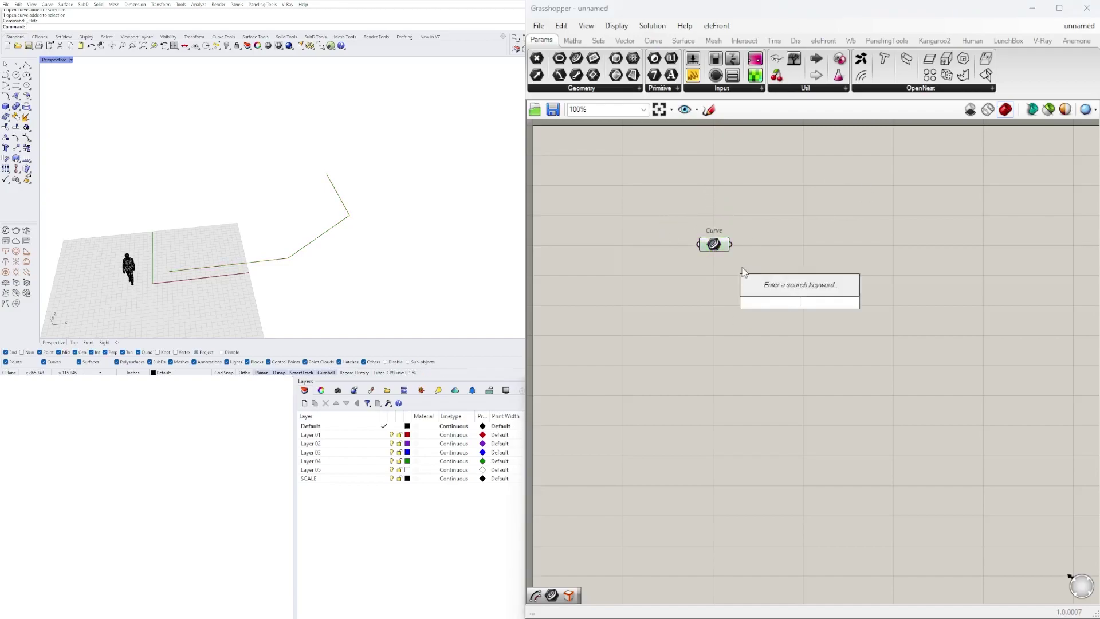
text(offset)
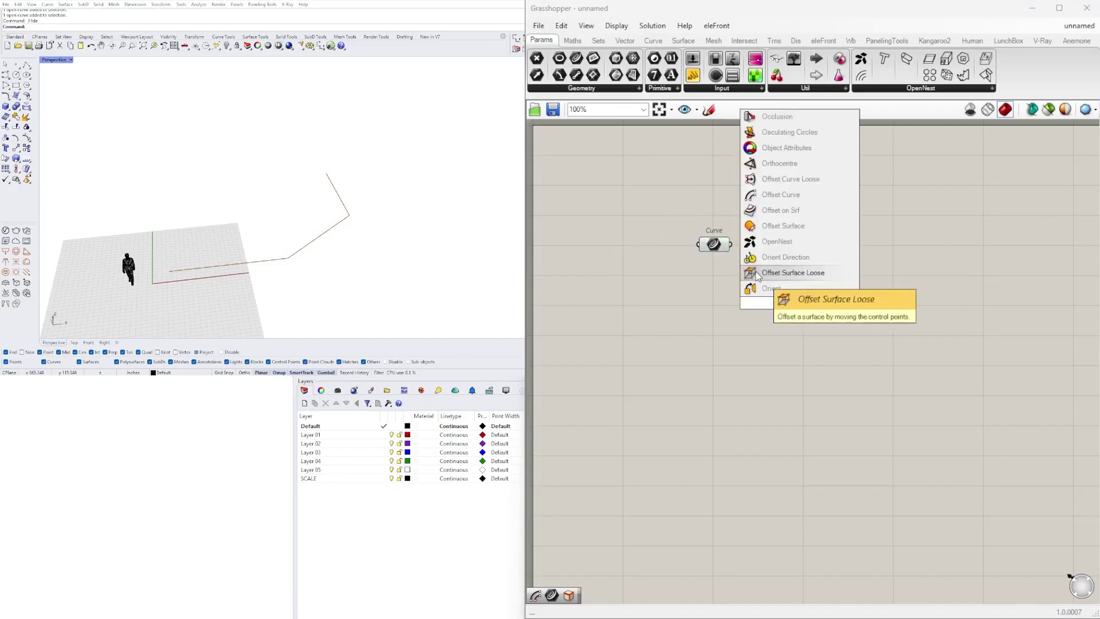
click(758, 272)
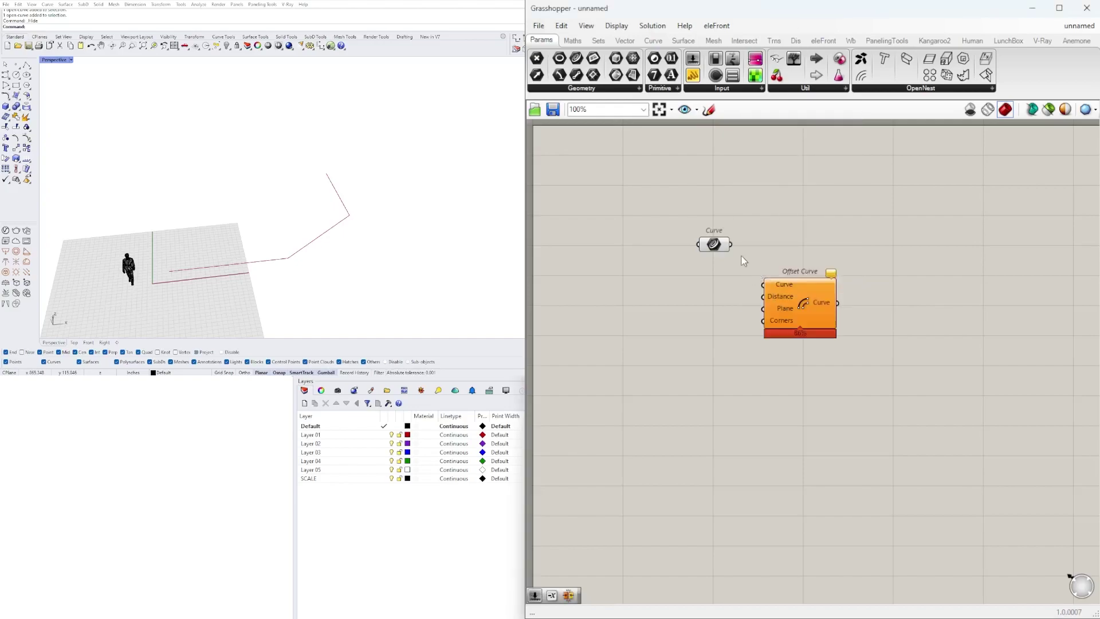
drag(732, 244, 847, 291)
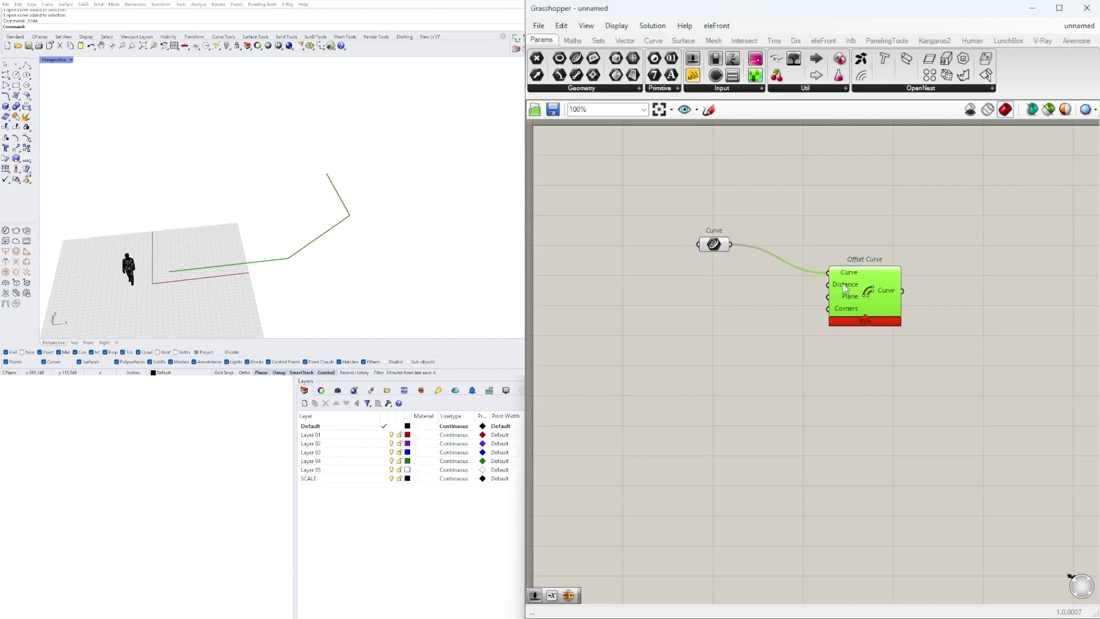
Add a number slider with the value 6.0 and place it beneath the Curve parameter
double_click(743, 301)
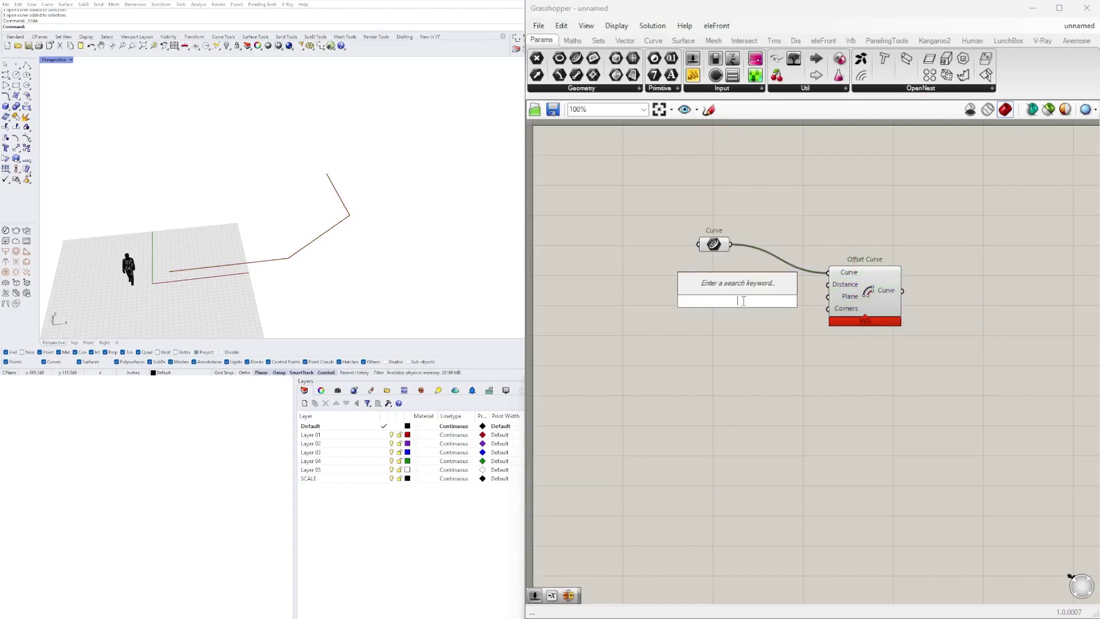
text(6.0)
key(Return)
scroll(744, 299, up, 3)
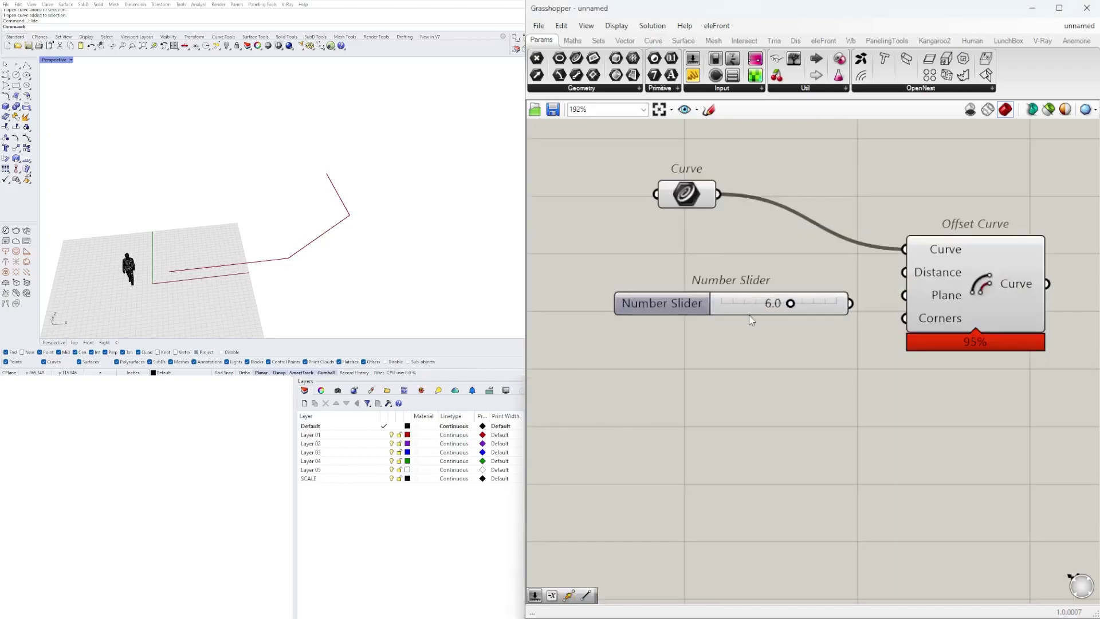
right_drag(569, 334, 718, 355)
drag(849, 332, 796, 313)
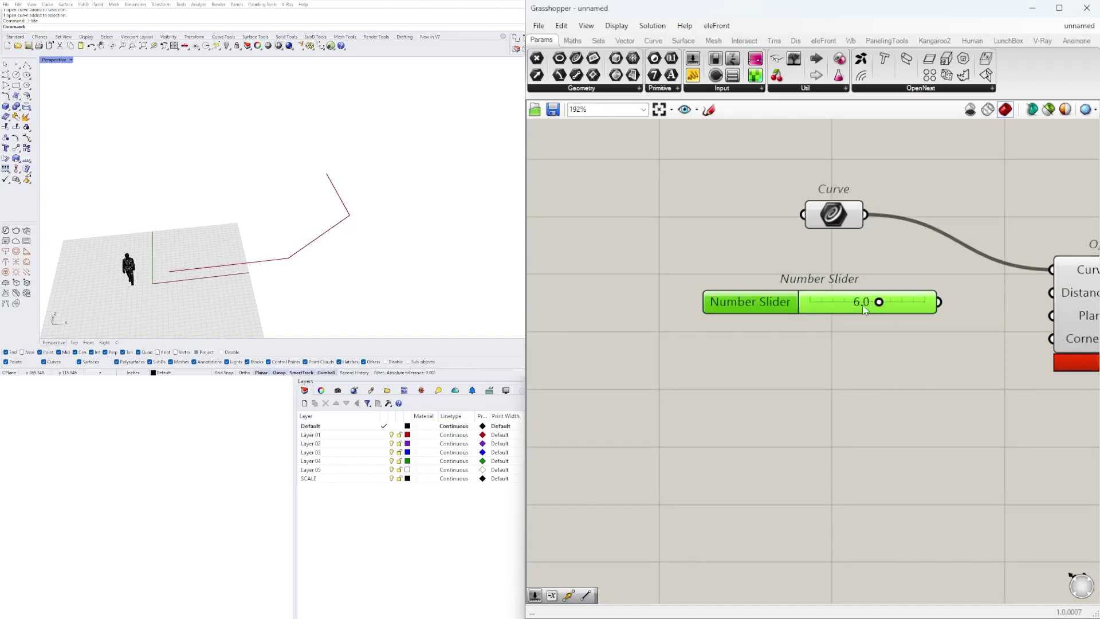
Rename the number slider as WALL SIZE
scroll(788, 317, down, 1)
right_click(779, 305)
drag(841, 311, 768, 317)
text(wall size)
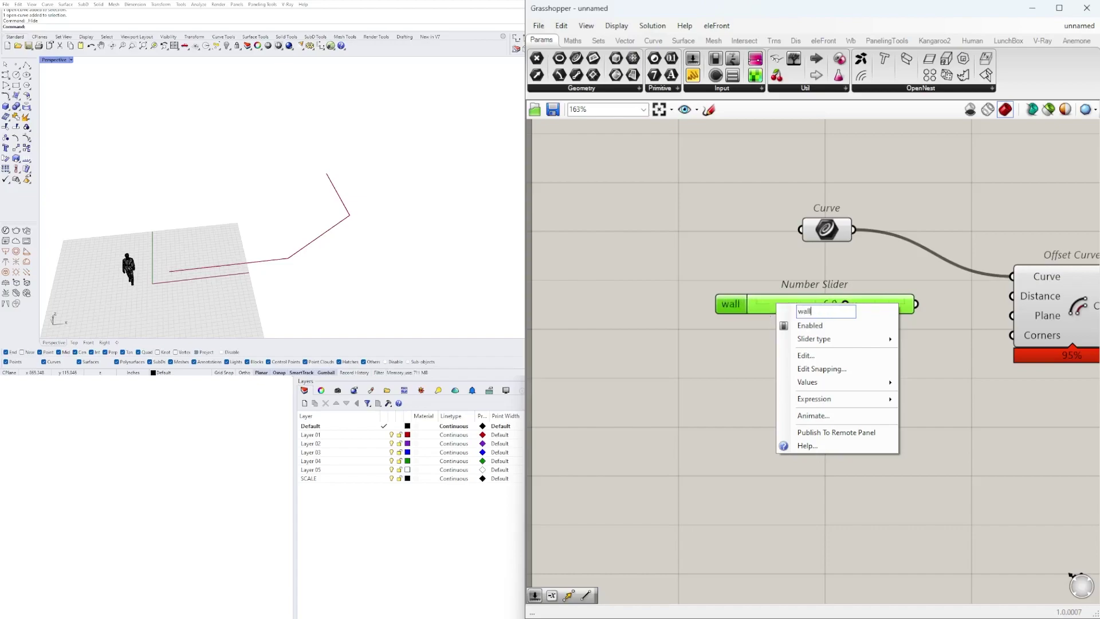
key(BackSpace)
key(BackSpace)
key(BackSpace)
key(BackSpace)
key(BackSpace)
key(BackSpace)
key(BackSpace)
key(BackSpace)
key(BackSpace)
text(WALL SIZE)
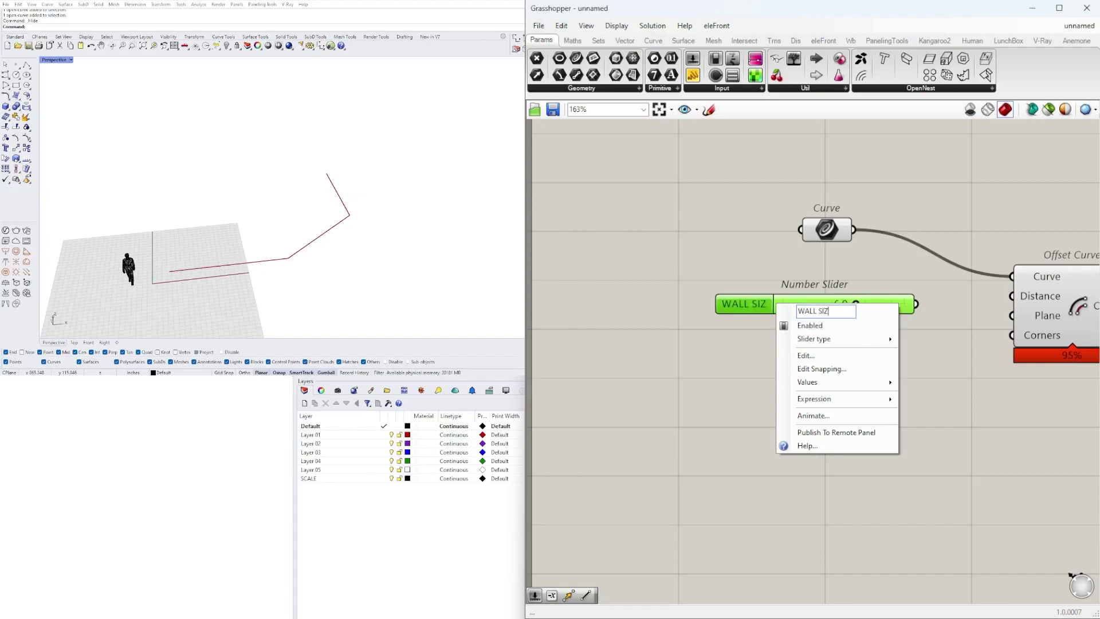
key(Return)
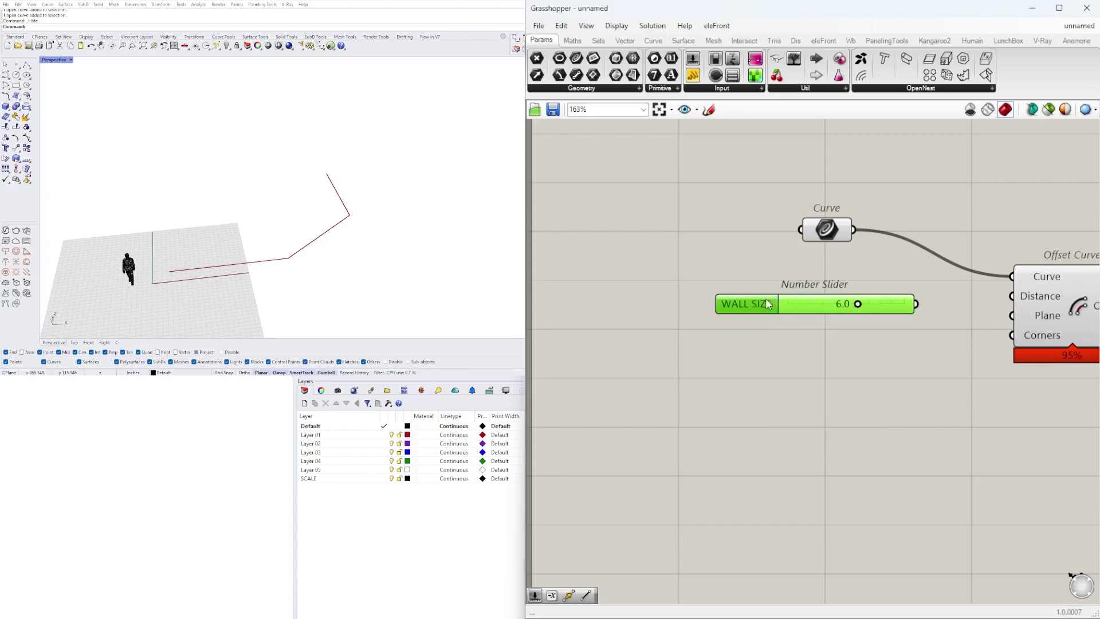
Connect the WALL SIZE slider to the Distance input of the Offset Curve component
drag(774, 304, 788, 299)
drag(929, 299, 1012, 296)
right_drag(1015, 321, 901, 307)
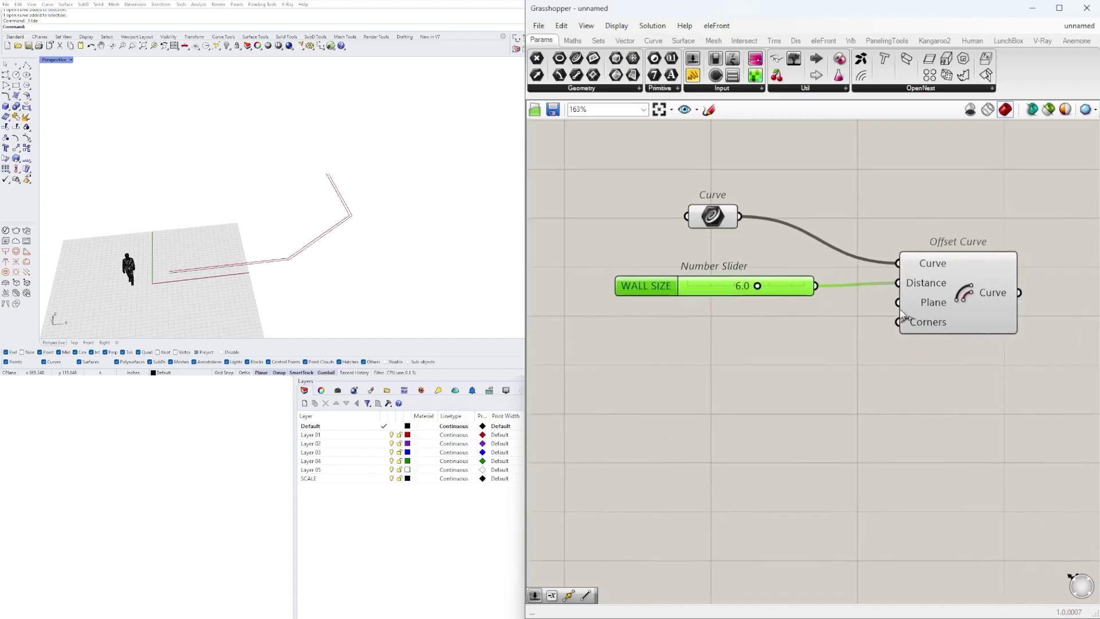
click(983, 306)
scroll(687, 218, up, 3)
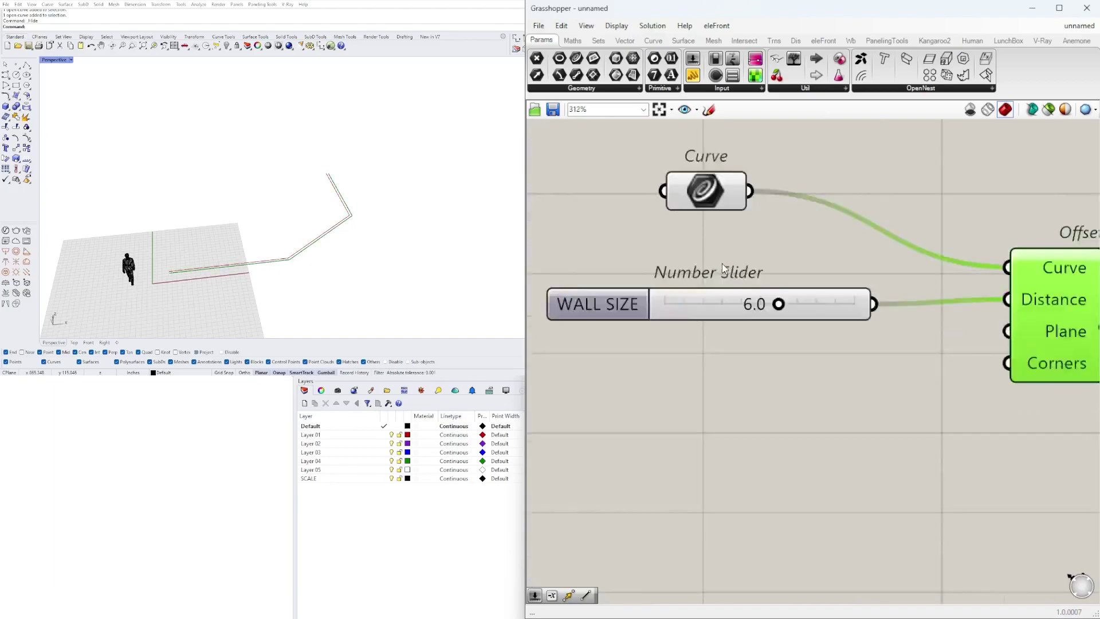
scroll(788, 320, down, 2)
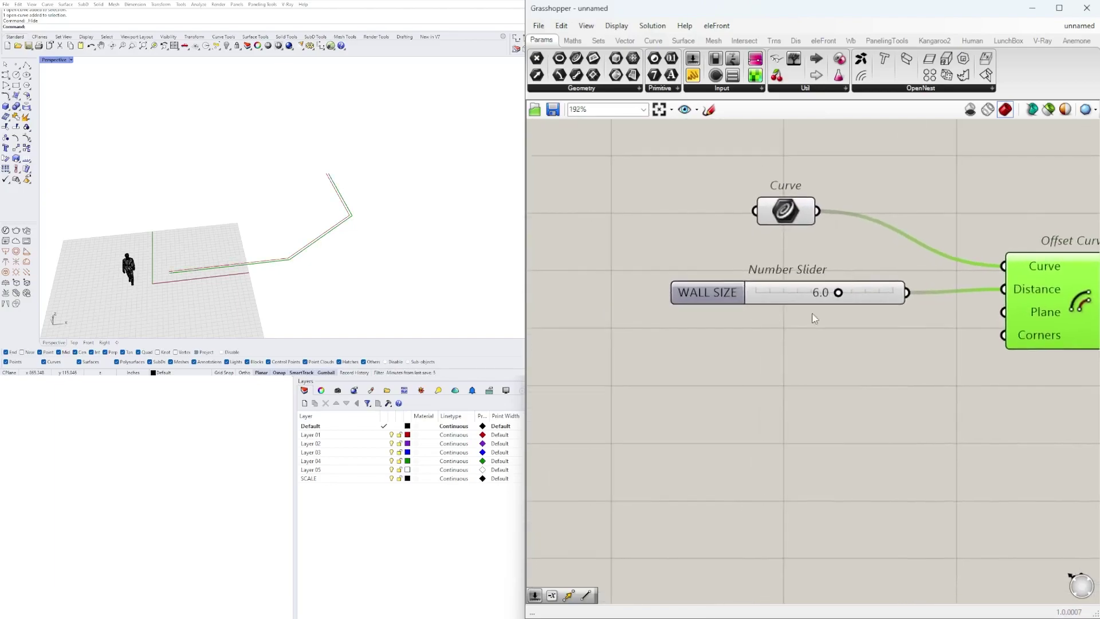
Set the WALL SIZE slider to 8.7 and spread the slider and Curve parameter apart to free space before Offset Curve
scroll(819, 289, up, 3)
drag(865, 304, 939, 316)
scroll(874, 287, down, 5)
drag(831, 226, 855, 218)
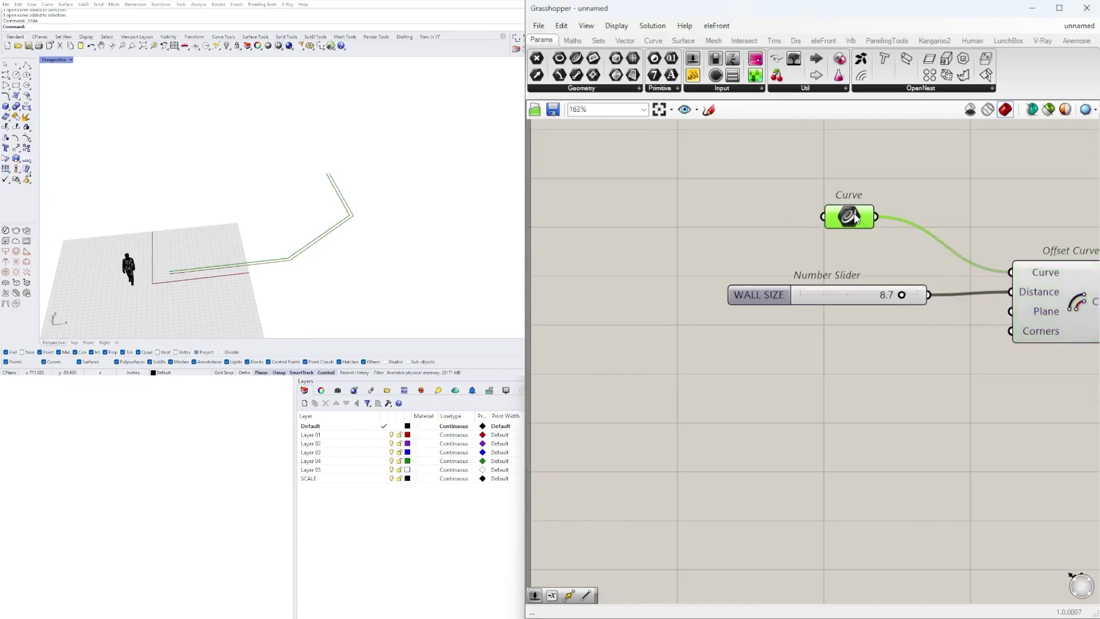
scroll(1005, 252, down, 2)
scroll(962, 261, up, 3)
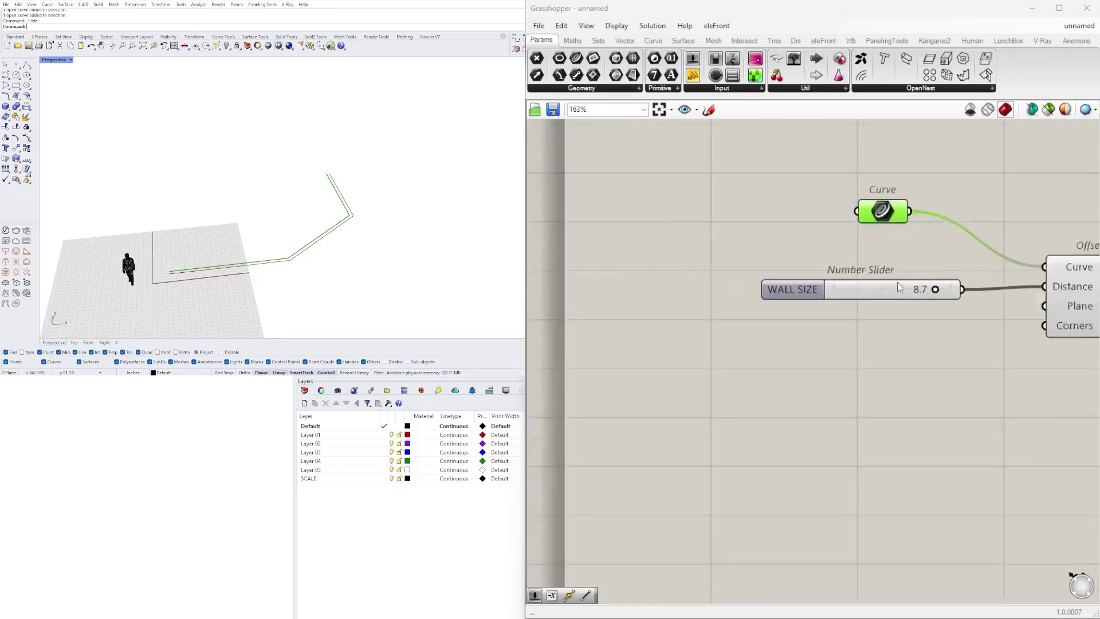
drag(793, 292, 648, 285)
scroll(749, 311, down, 2)
Add a Negative component and feed its Value input from the WALL SIZE slider
double_click(885, 325)
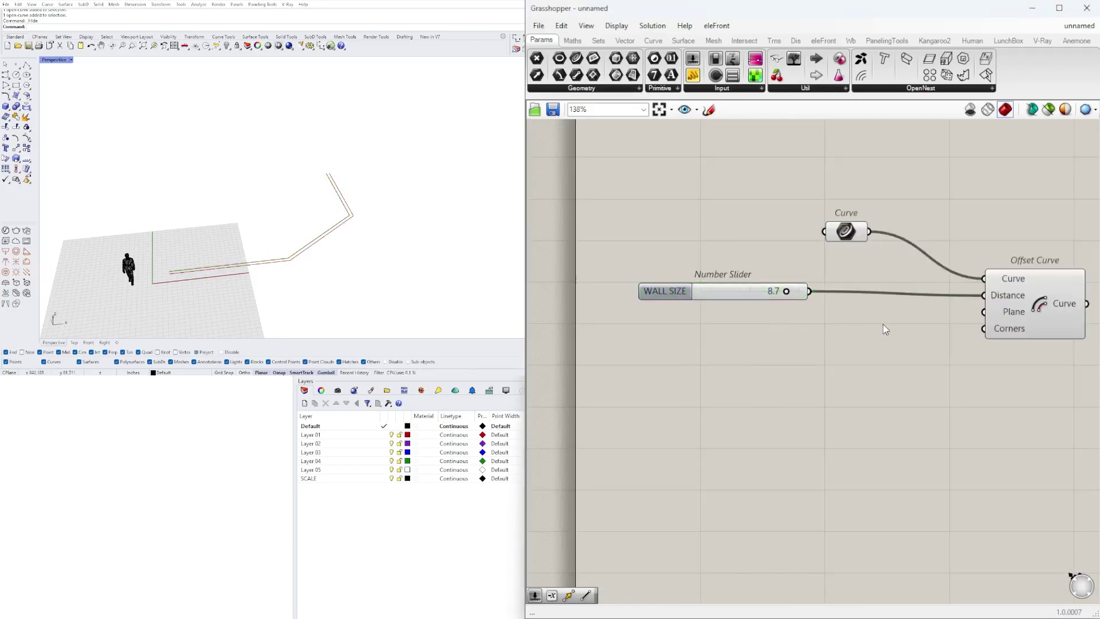
text(nega)
key(Return)
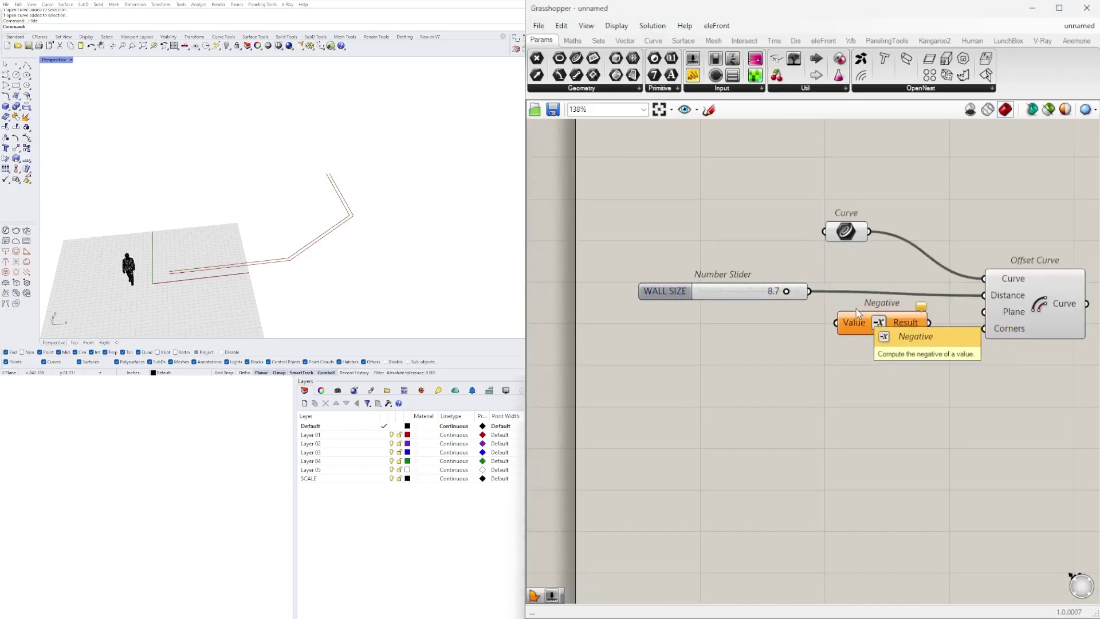
drag(809, 291, 838, 324)
Try the Negative result as the Offset Curve distance, and reconnect the WALL SIZE slider directly to that input
drag(929, 323, 984, 295)
drag(810, 291, 984, 295)
click(901, 321)
drag(901, 321, 904, 321)
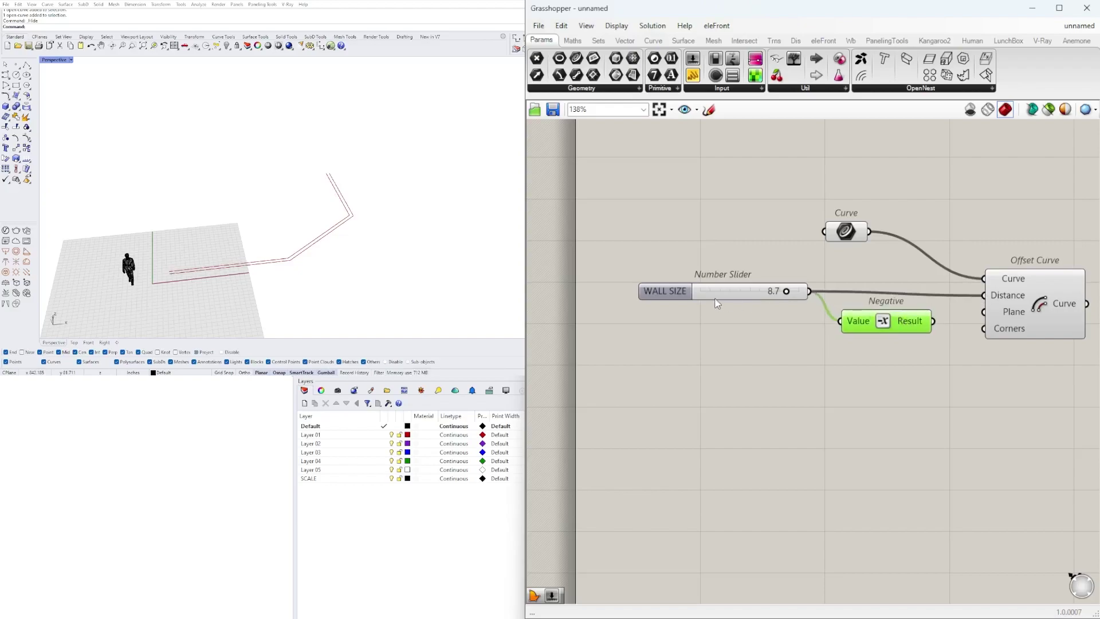
drag(681, 295, 683, 299)
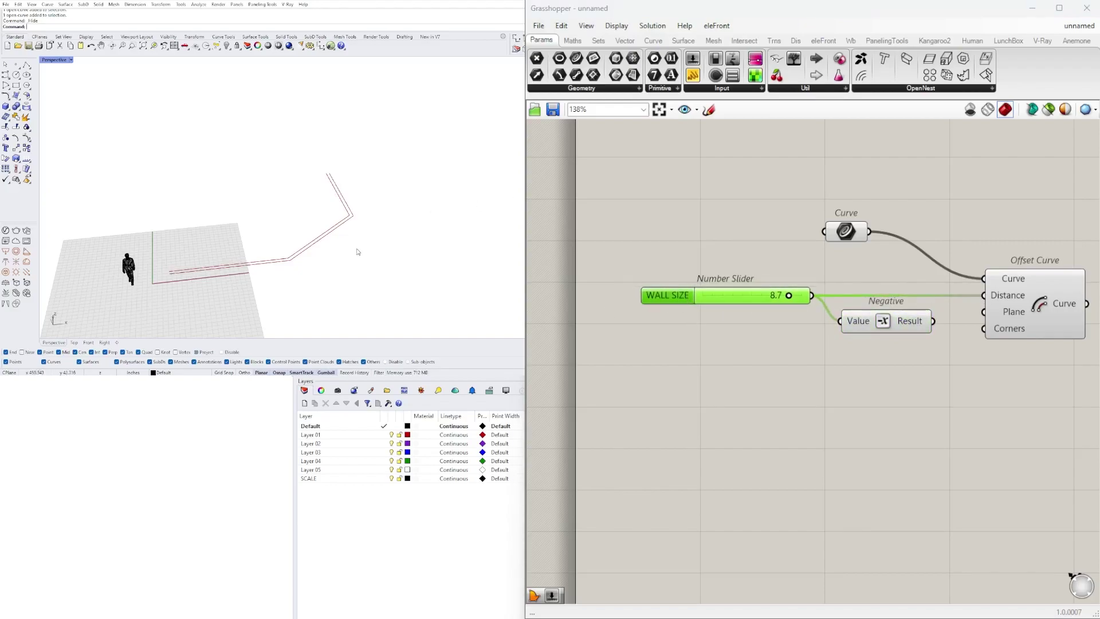
Examine the Offset Curve preview in the Rhino viewport, checking on which side of the original curve the offset lies
scroll(899, 281, down, 3)
right_drag(899, 282, 760, 318)
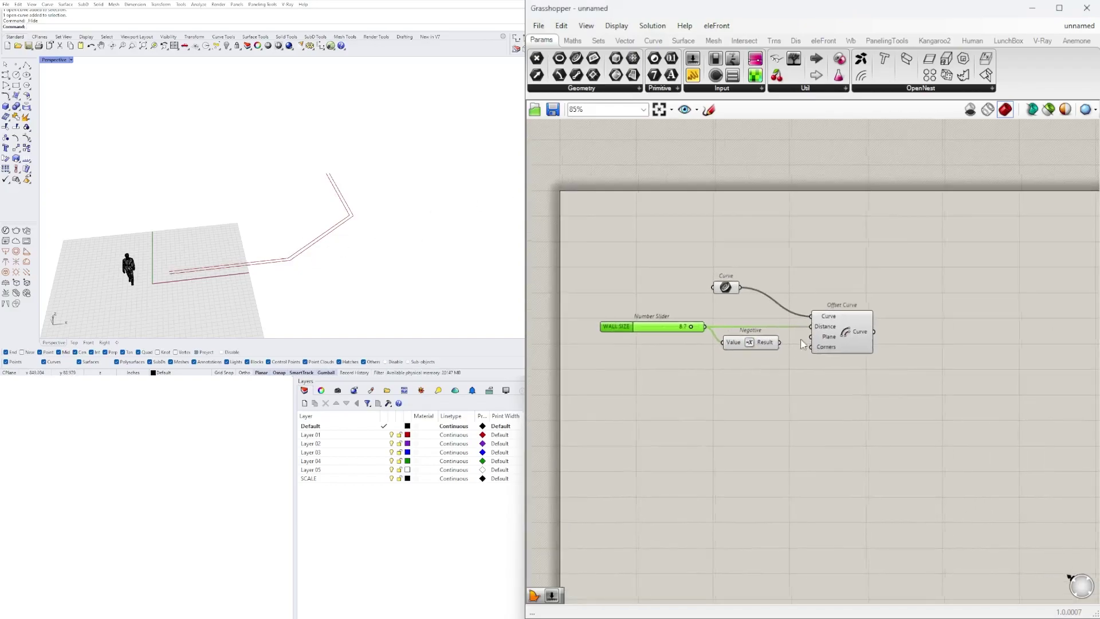
scroll(819, 333, up, 4)
click(872, 334)
right_drag(269, 255, 136, 245)
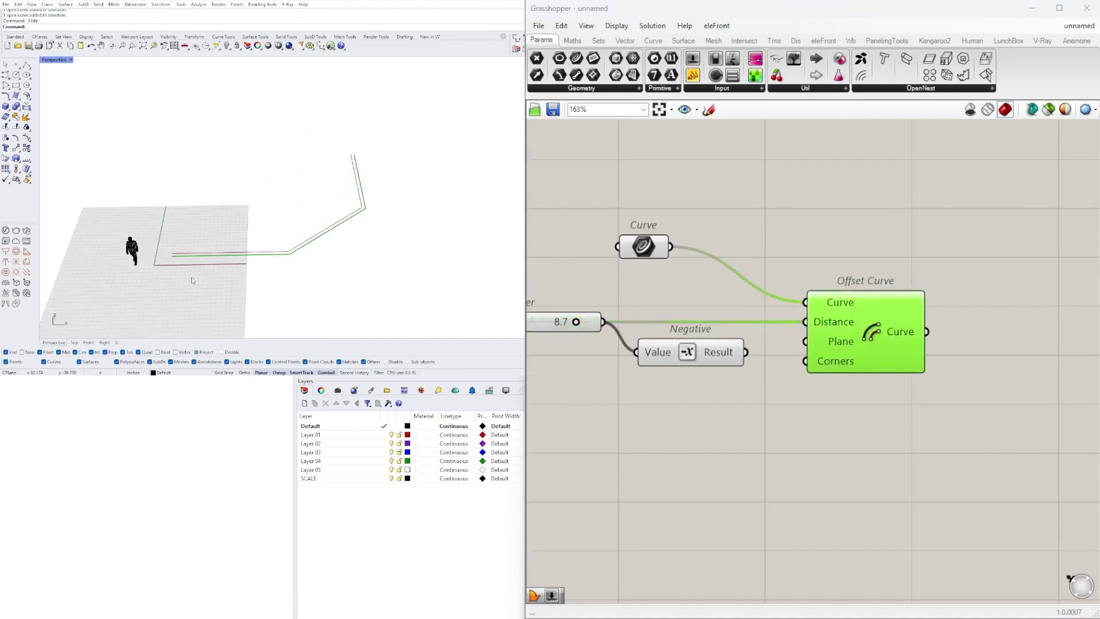
scroll(161, 268, up, 5)
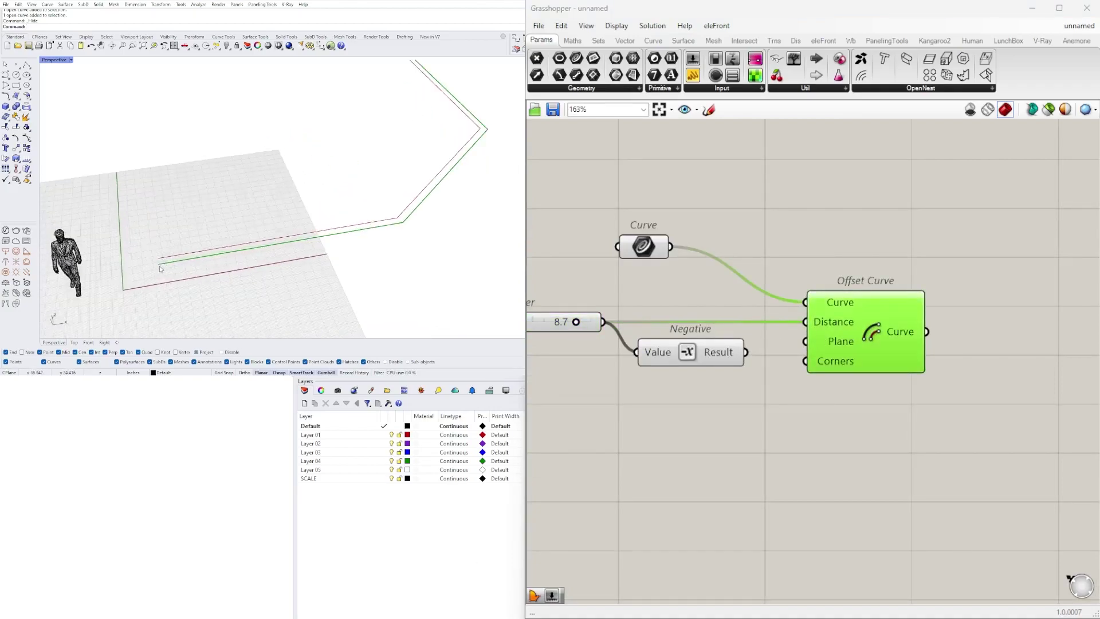
scroll(161, 268, down, 3)
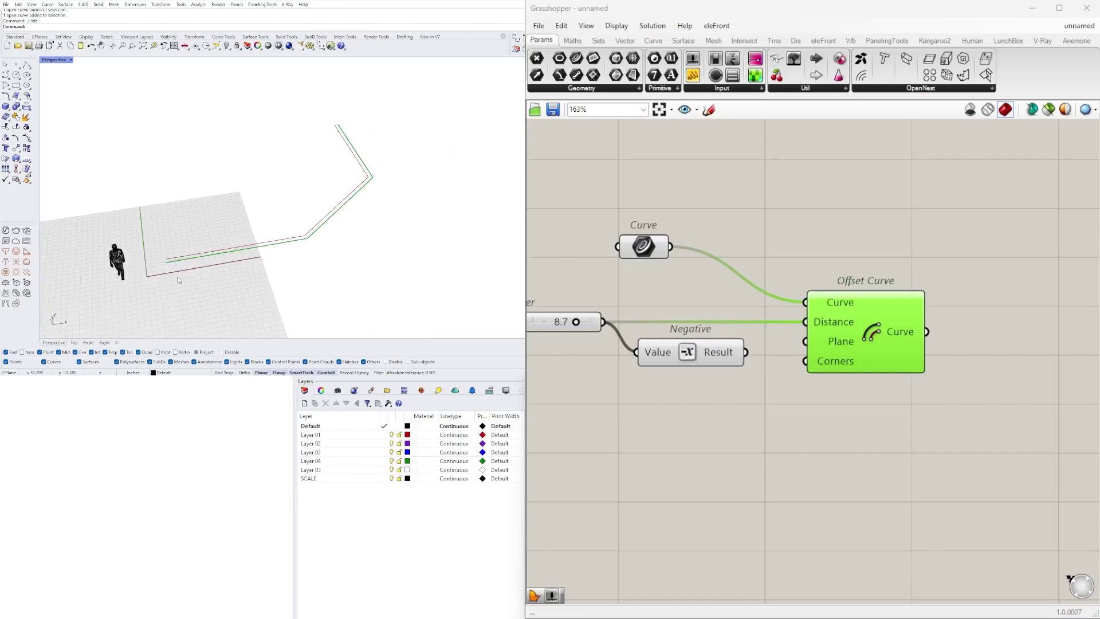
scroll(177, 280, up, 3)
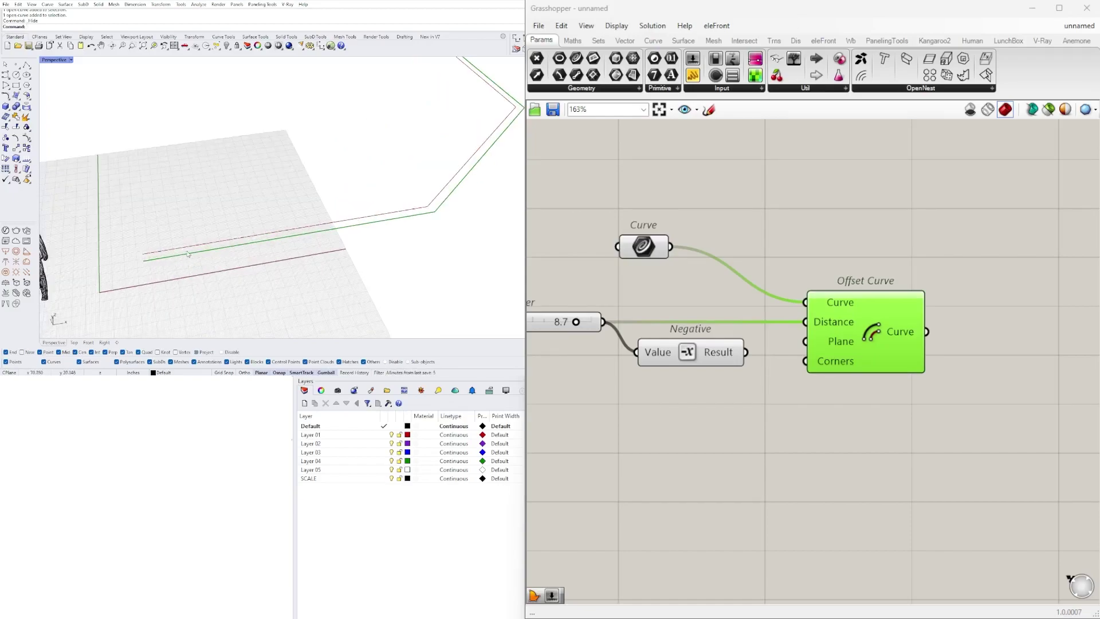
scroll(188, 254, down, 3)
right_drag(873, 292, 842, 295)
click(677, 226)
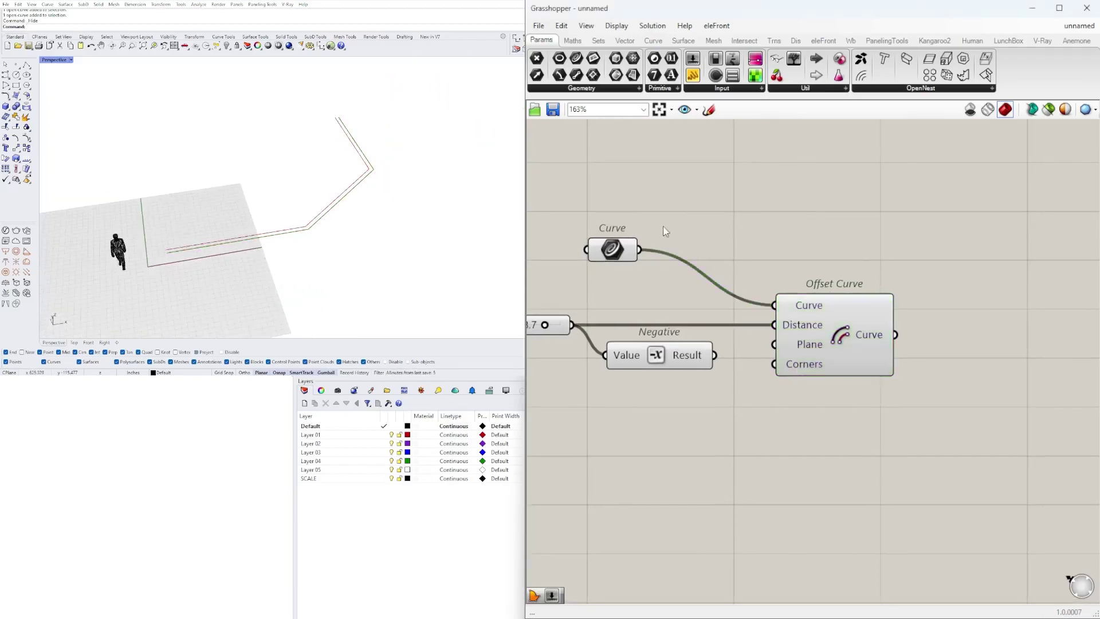
Add End Points components for both the original curve and the Offset Curve output, aligning them one above the other
drag(612, 256, 672, 252)
double_click(839, 252)
text(END)
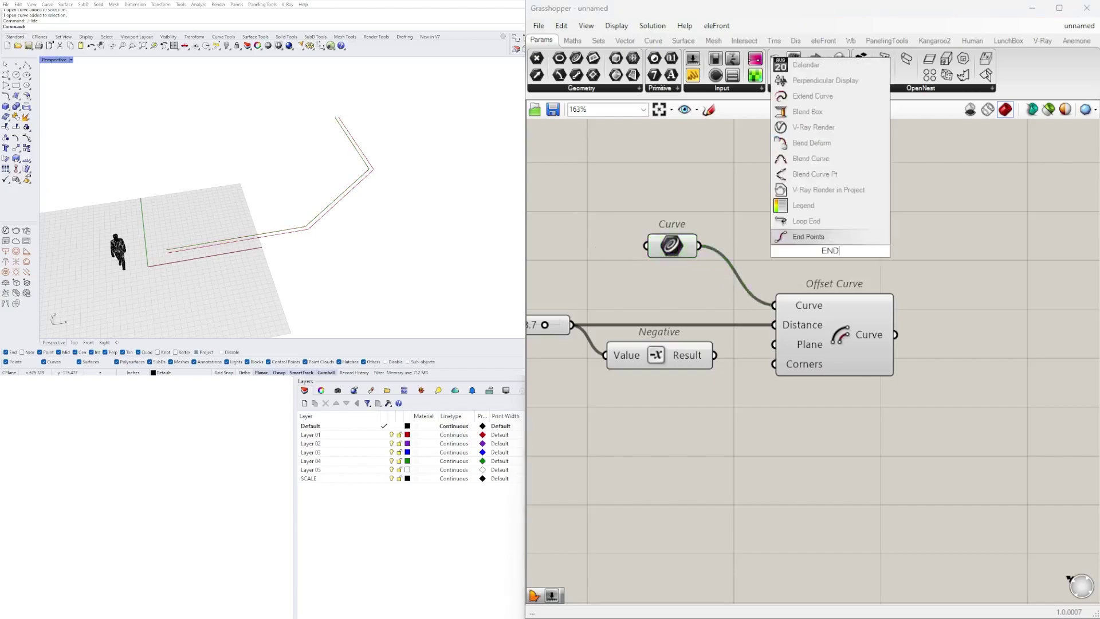
click(784, 236)
click(678, 248)
mouse_move(699, 246)
mouse_down()
mouse_move(778, 250)
mouse_move(914, 214)
mouse_move(972, 213)
mouse_move(948, 337)
mouse_move(918, 335)
mouse_move(954, 337)
mouse_up()
right_drag(955, 341, 925, 334)
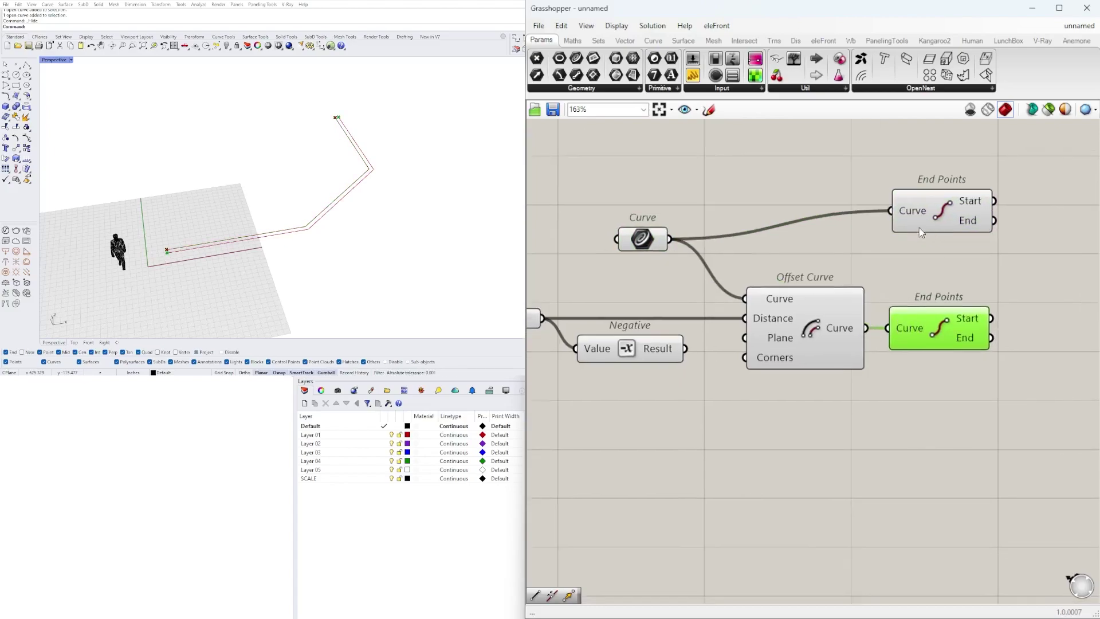
click(933, 232)
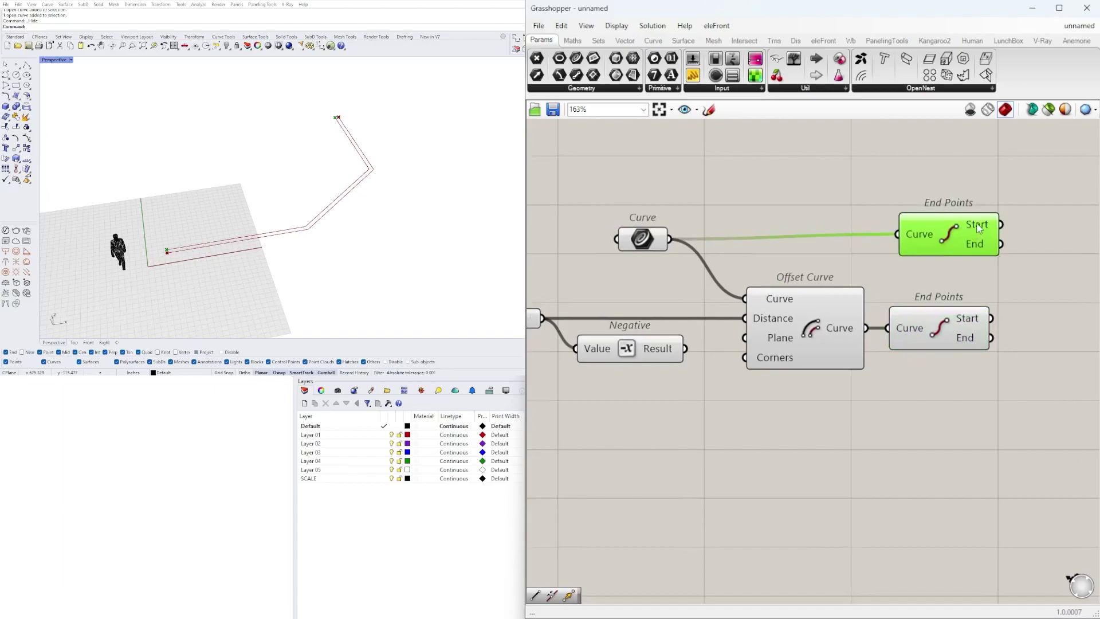
click(205, 267)
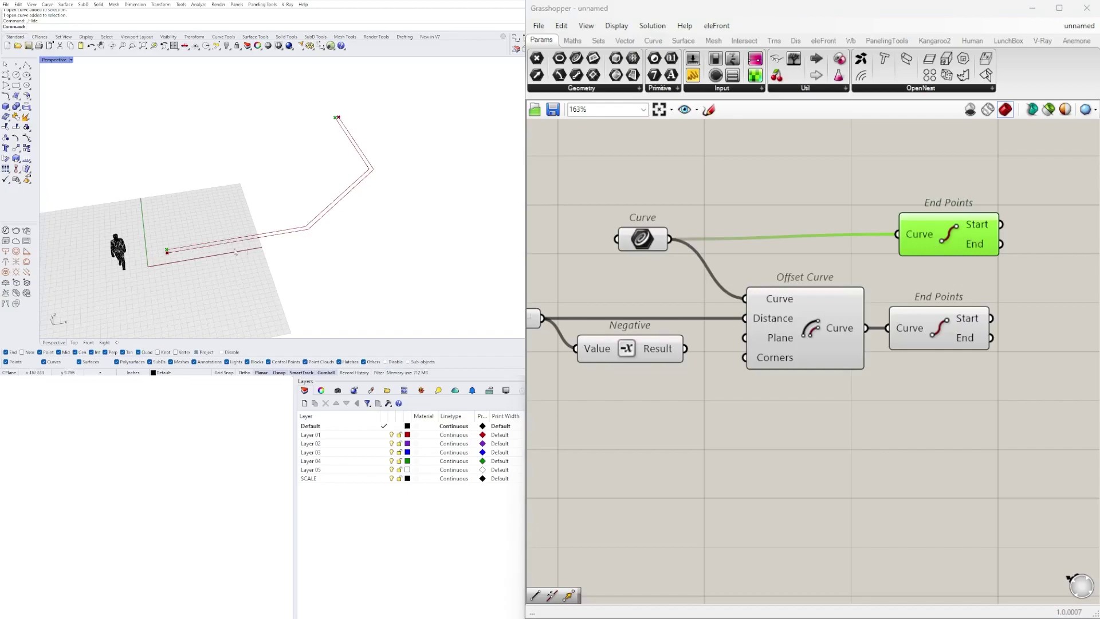
Add a Line component joining the start point of the original curve to the start point of the offset curve
right_drag(945, 287, 834, 297)
click(1027, 294)
double_click(1027, 294)
text(LINE)
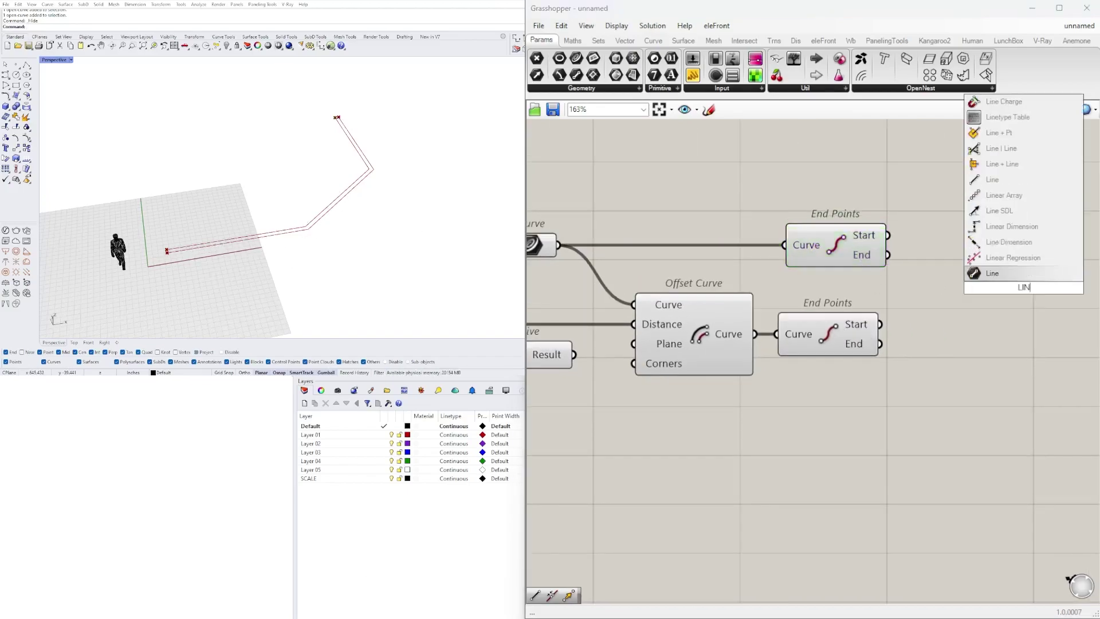
key(Return)
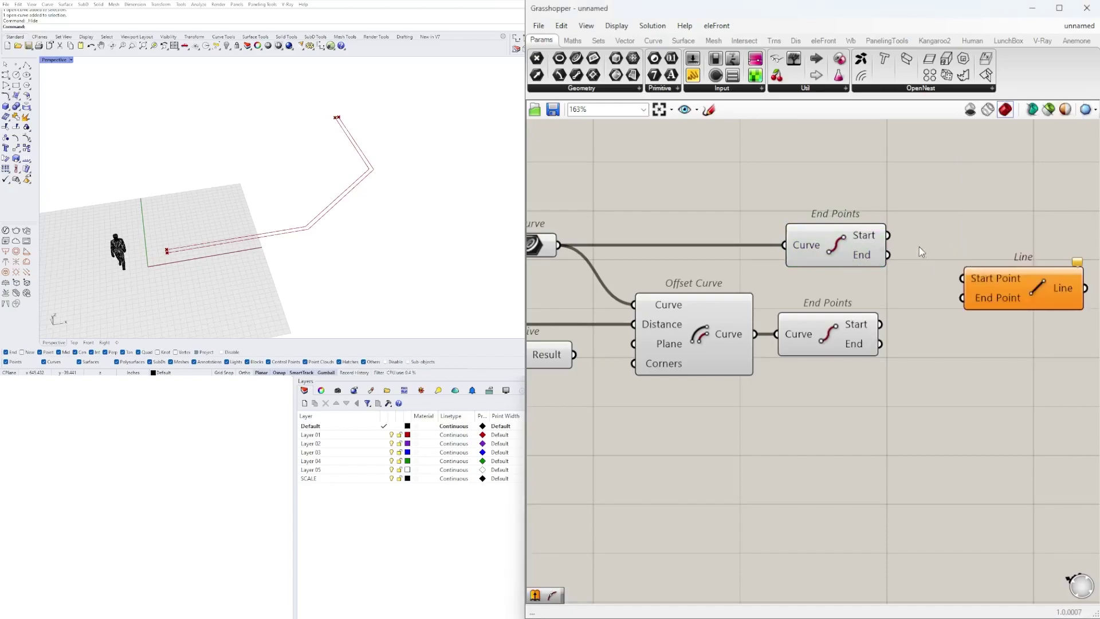
drag(845, 249, 964, 278)
drag(1029, 301, 1035, 274)
drag(880, 325, 968, 270)
right_drag(1010, 266, 932, 262)
drag(932, 262, 959, 246)
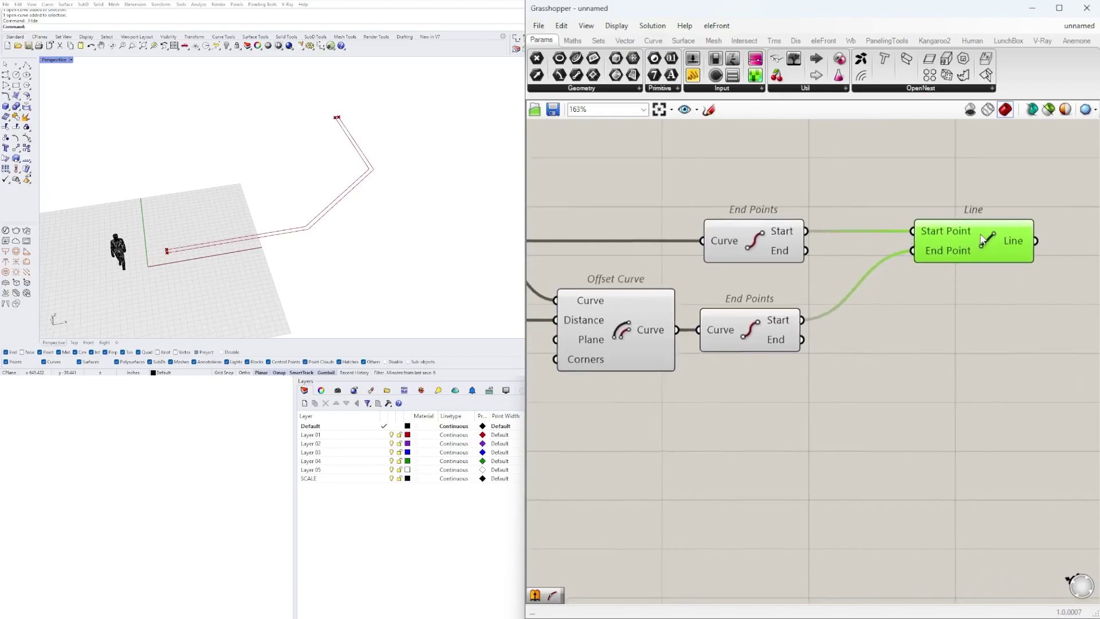
Duplicate the Line component and wire it between the end points of the original and offset curves, closing the outline's far end
scroll(149, 234, up, 5)
scroll(175, 252, down, 5)
shift+right_drag(263, 210, 310, 183)
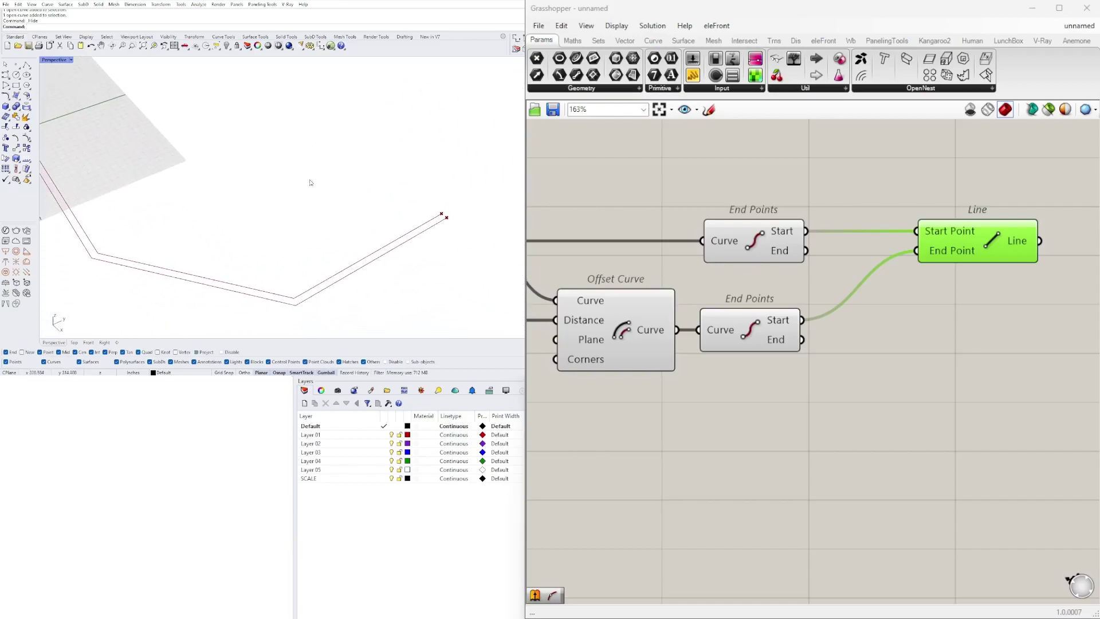
click(922, 341)
alt+drag(962, 254, 961, 312)
drag(806, 250, 915, 288)
drag(813, 334, 803, 340)
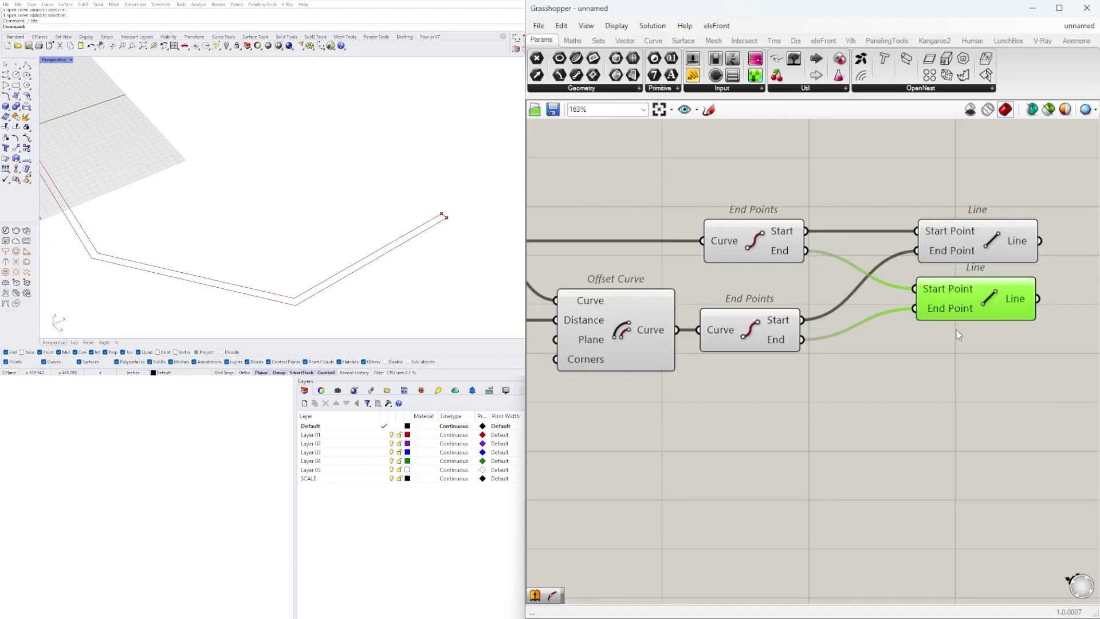
click(949, 344)
scroll(251, 230, down, 6)
right_drag(240, 227, 258, 221)
scroll(157, 216, up, 5)
right_drag(154, 218, 177, 222)
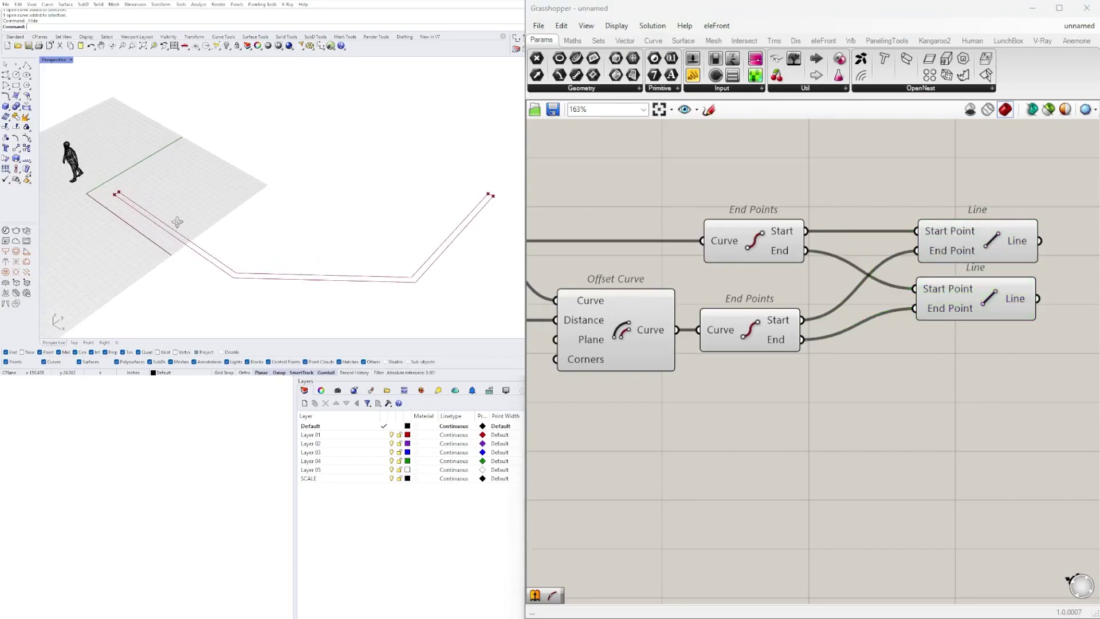
right_drag(1032, 290, 851, 289)
scroll(665, 298, down, 2)
right_drag(643, 275, 815, 289)
drag(928, 278, 910, 309)
click(911, 373)
double_click(912, 374)
text(joinb)
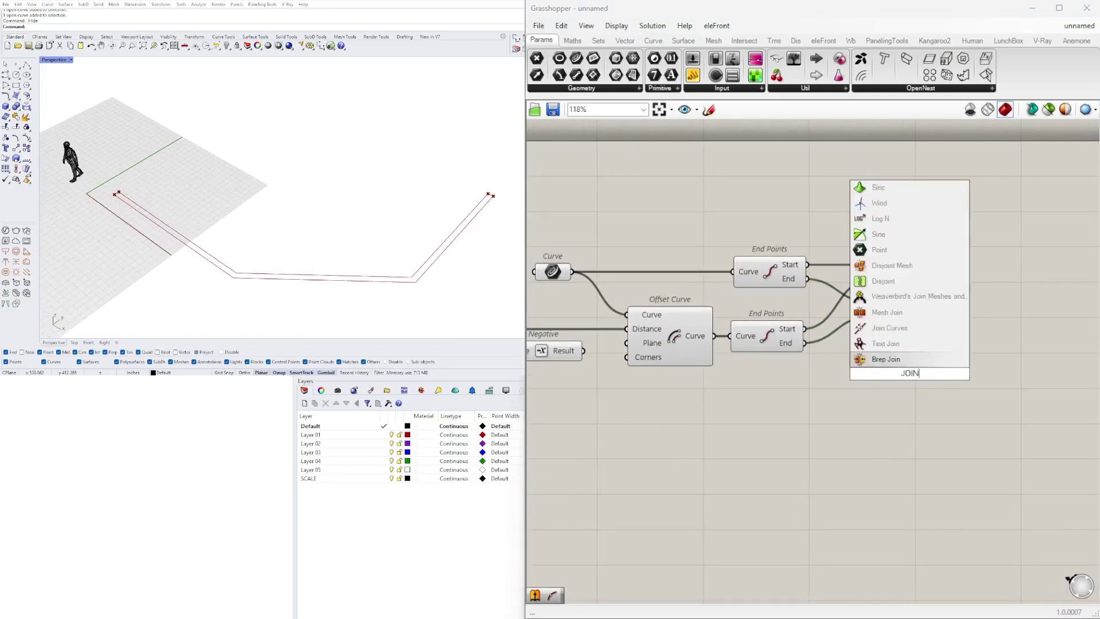
key(Return)
scroll(905, 370, down, 3)
drag(887, 360, 964, 308)
key(Delete)
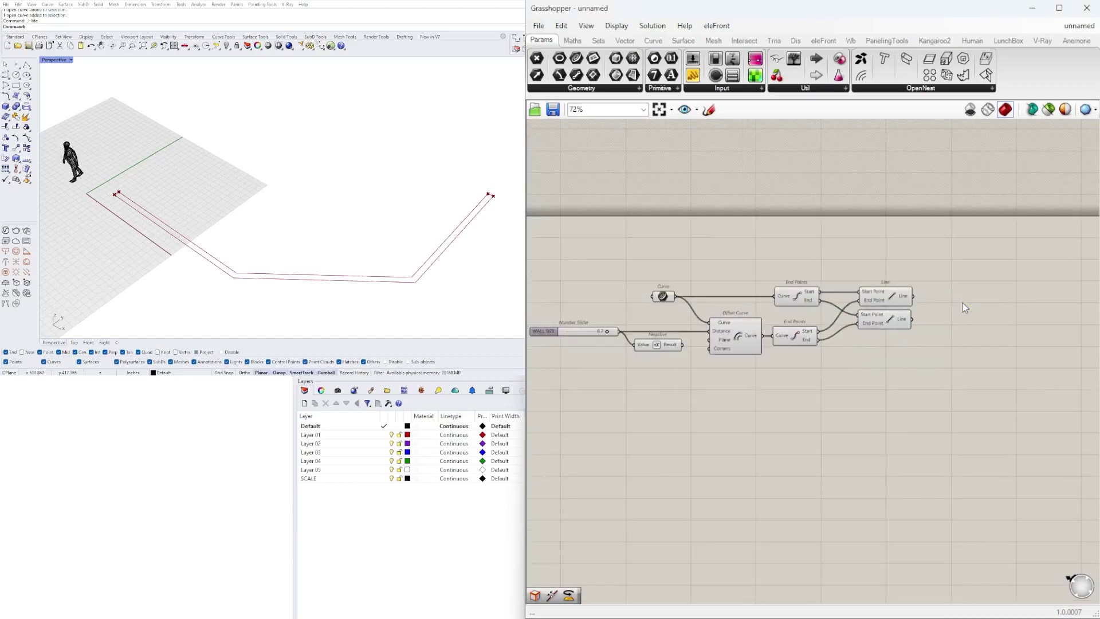
Add a Join Curves component and wire the original Curve into its Curves input
double_click(967, 301)
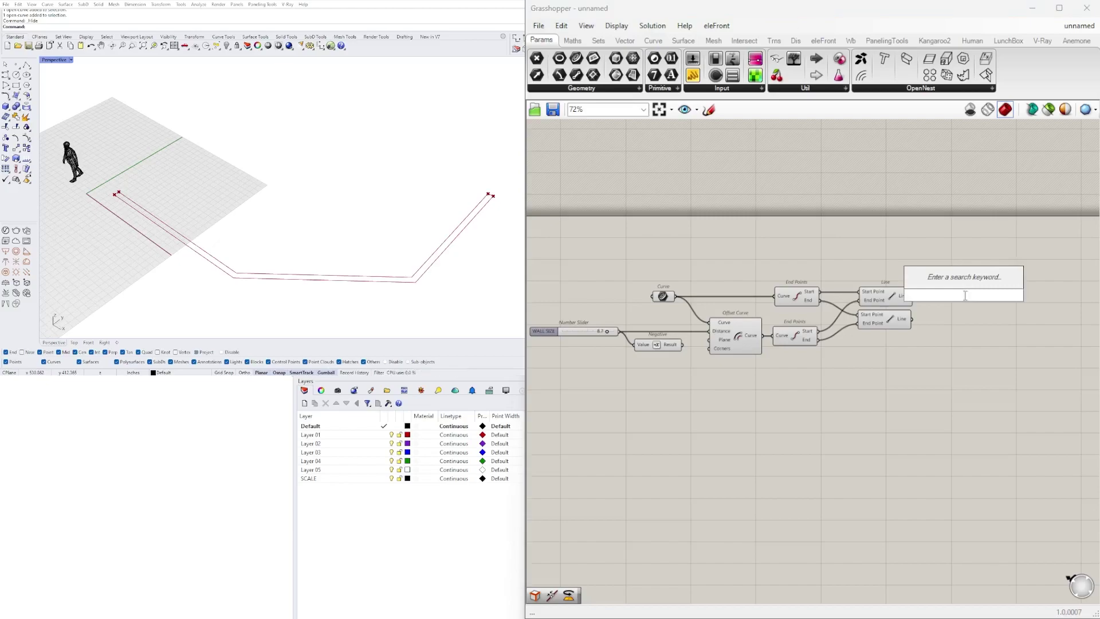
text(JOIN)
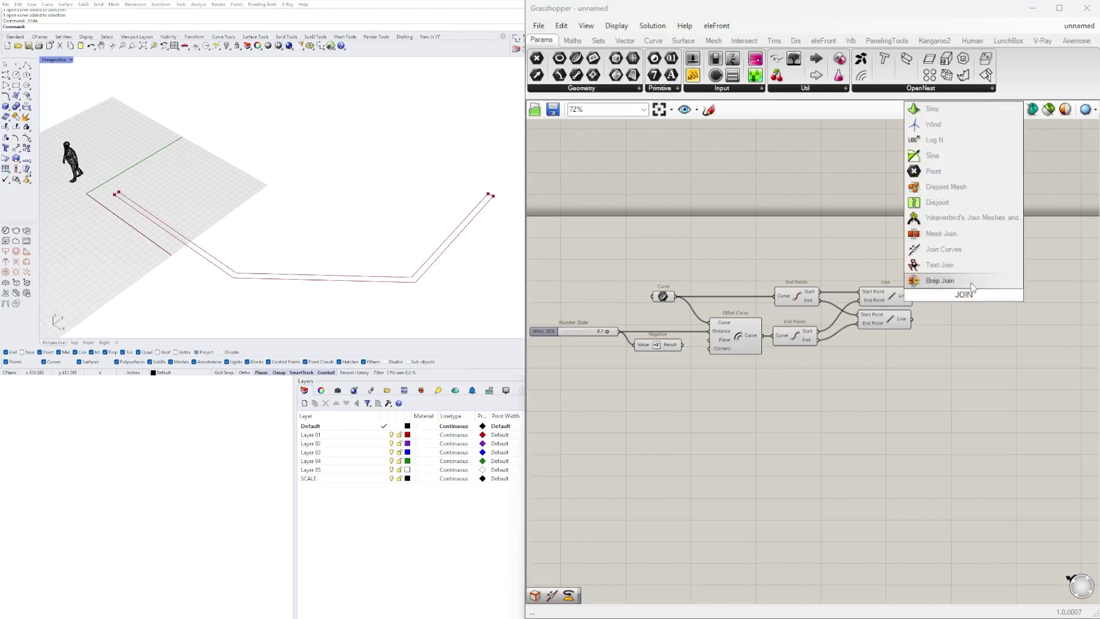
click(944, 250)
scroll(988, 299, up, 3)
right_drag(910, 321, 894, 294)
click(675, 321)
drag(694, 319, 930, 261)
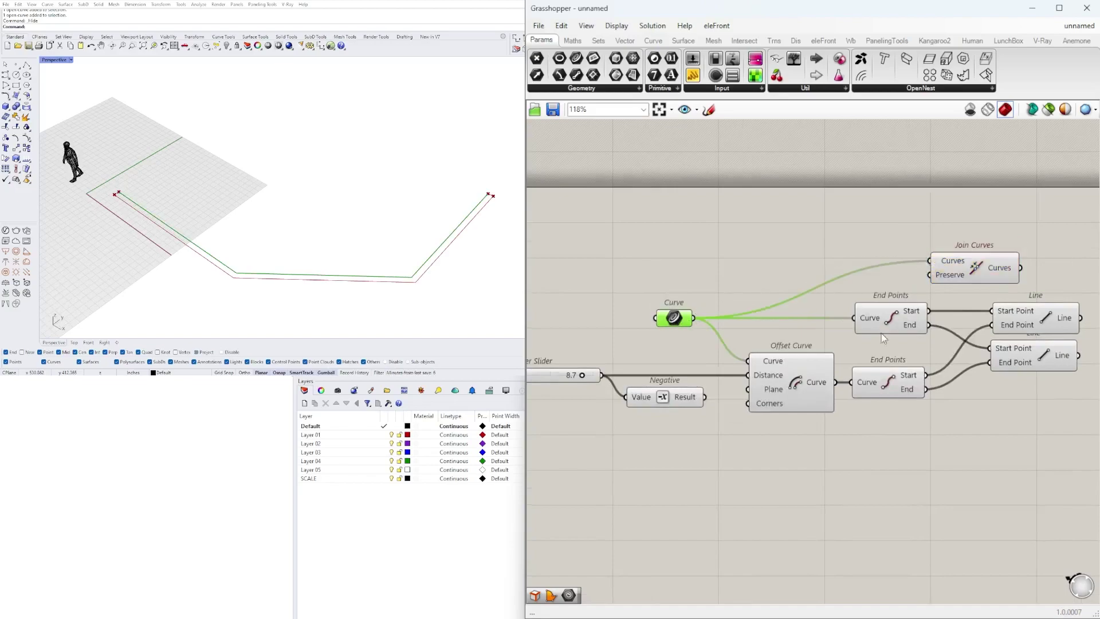
Add the offset curve and both closing lines to the Curves input of Join Curves, placing the component beyond the Line components
shift+drag(836, 383, 935, 263)
right_drag(960, 304, 708, 305)
drag(743, 281, 925, 300)
scroll(831, 324, up, 1)
shift+drag(827, 317, 861, 273)
shift+drag(825, 361, 950, 347)
Flatten the Curves input of the Join Curves component
right_click(948, 324)
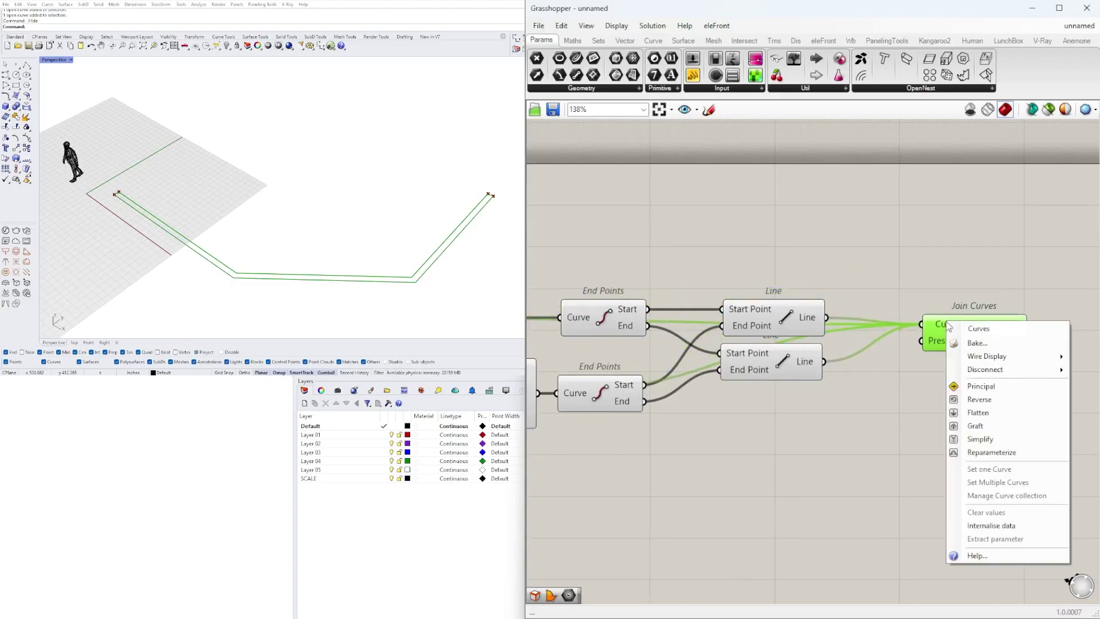
click(971, 413)
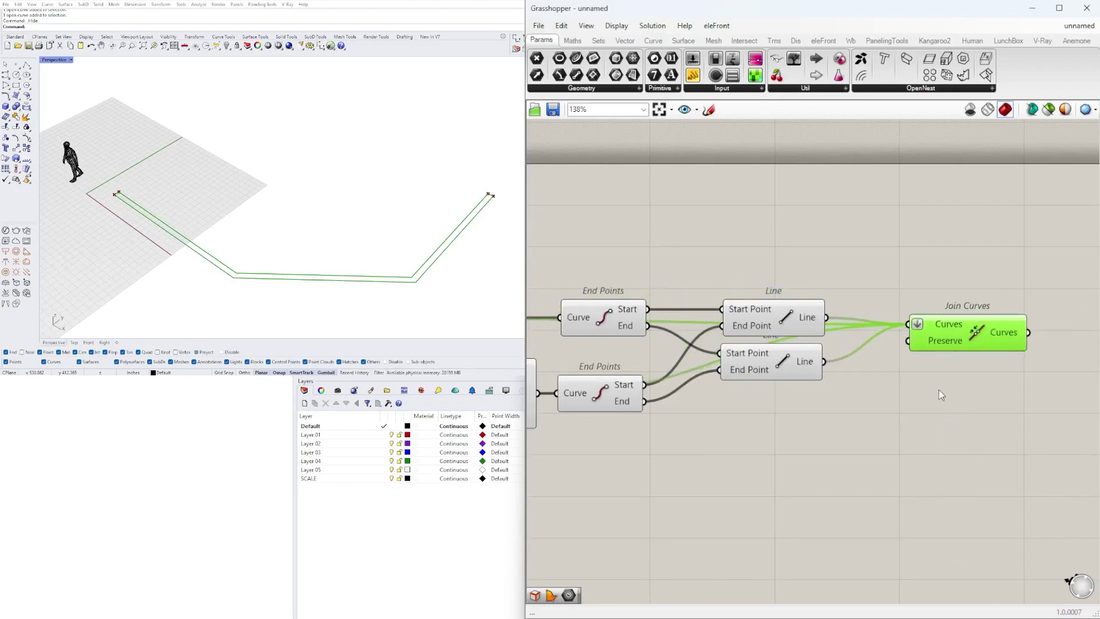
click(943, 393)
right_drag(994, 353, 814, 373)
drag(785, 356, 827, 334)
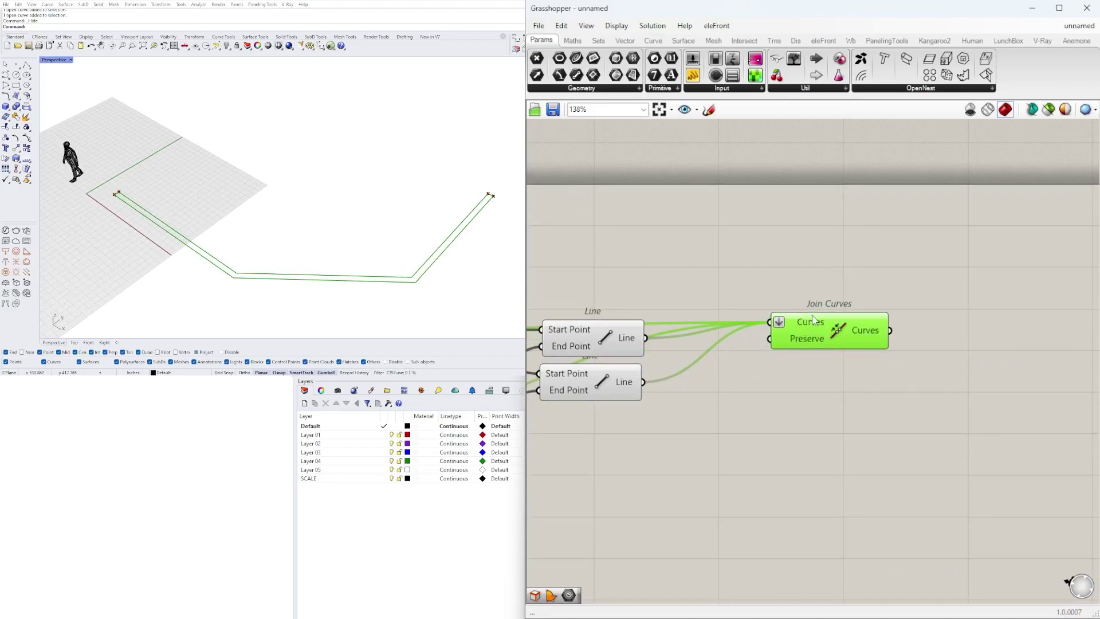
click(805, 391)
mouse_move(864, 335)
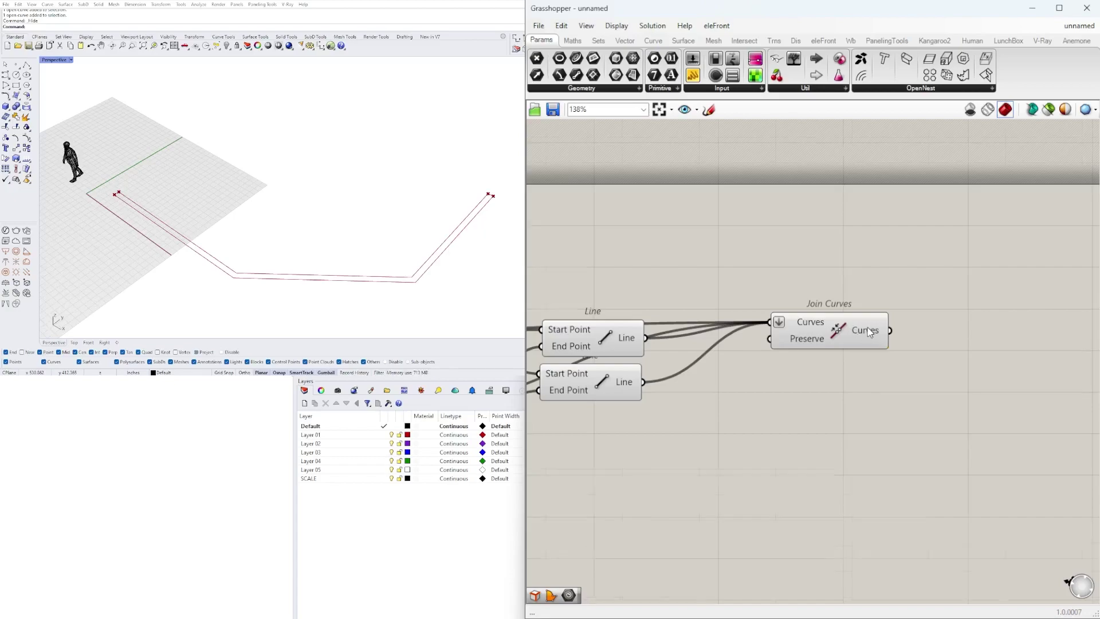
Turn flattening of the Join Curves input off to inspect the joined output, and switch it back on
scroll(868, 332, down, 3)
click(842, 340)
scroll(826, 319, up, 3)
right_click(825, 315)
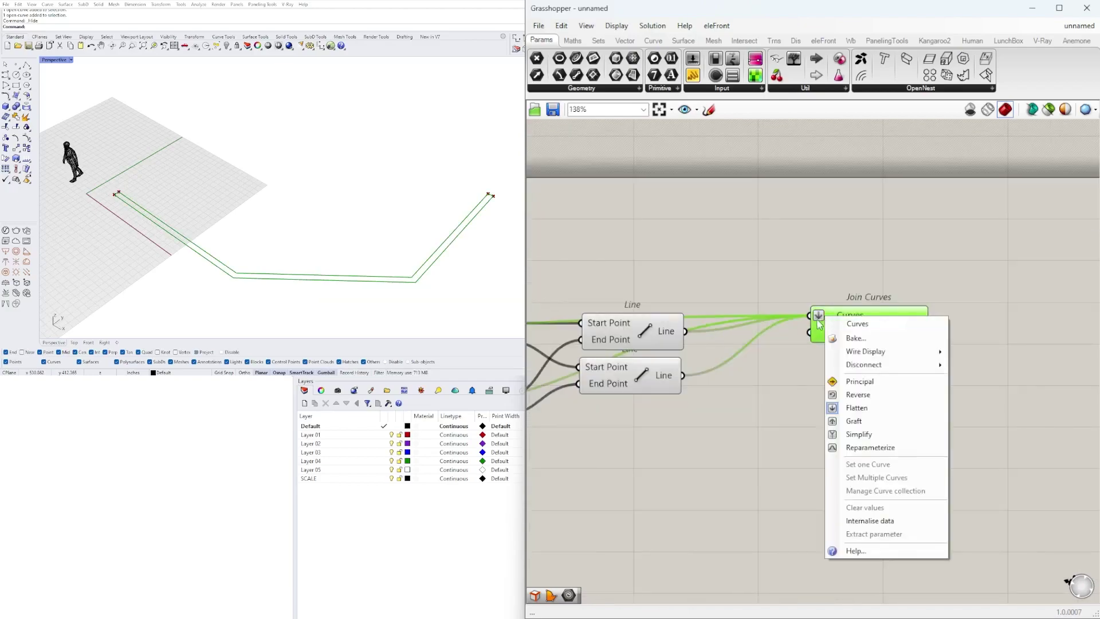
click(838, 403)
mouse_move(908, 327)
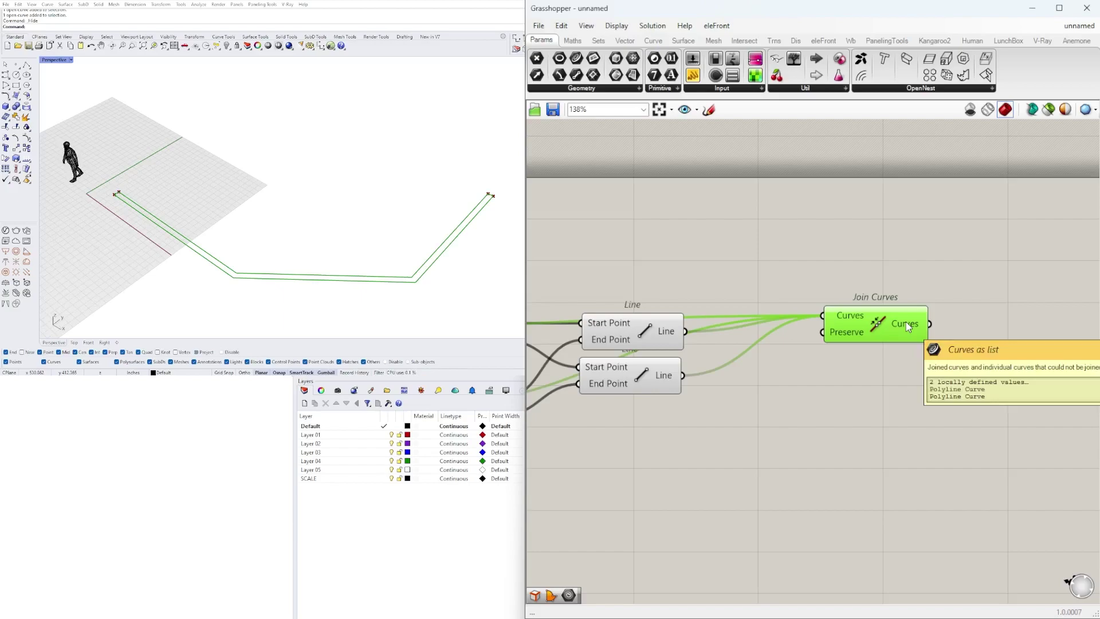
right_click(854, 328)
click(887, 410)
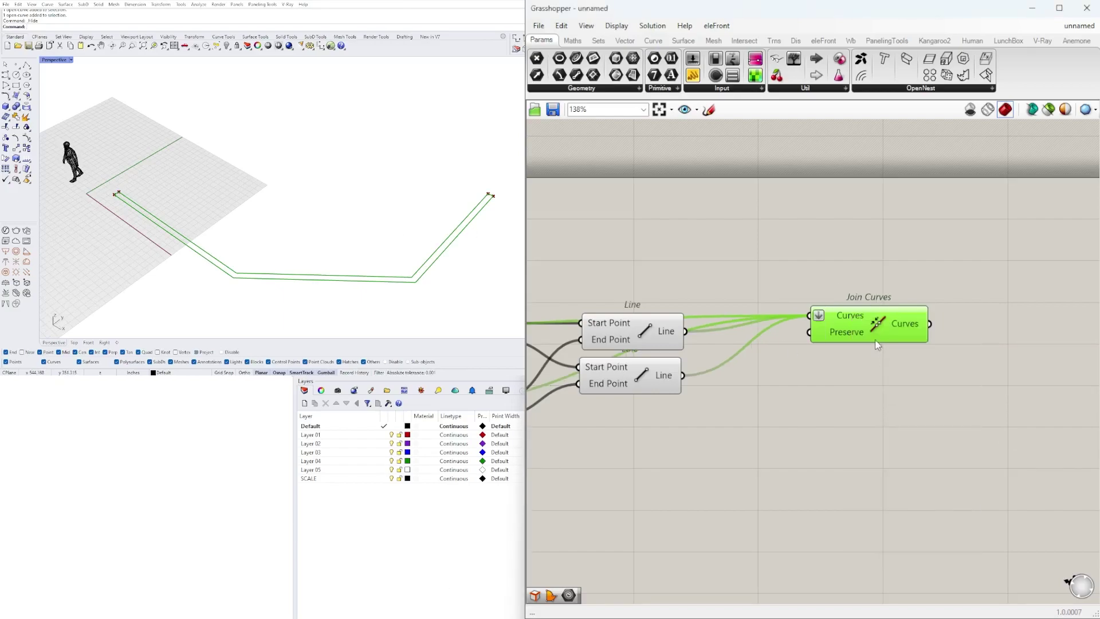
click(891, 248)
Add a Boundary Surfaces component and feed the joined curves into its Edges input
scroll(892, 248, down, 3)
click(905, 289)
click(962, 307)
scroll(958, 305, up, 3)
double_click(958, 305)
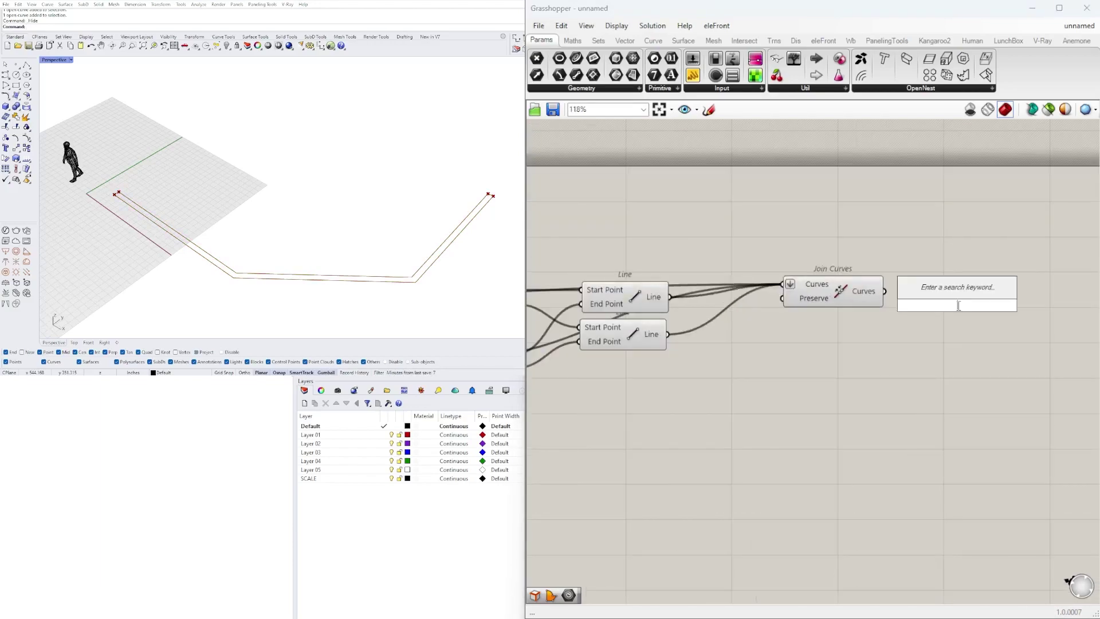
text(BOUND)
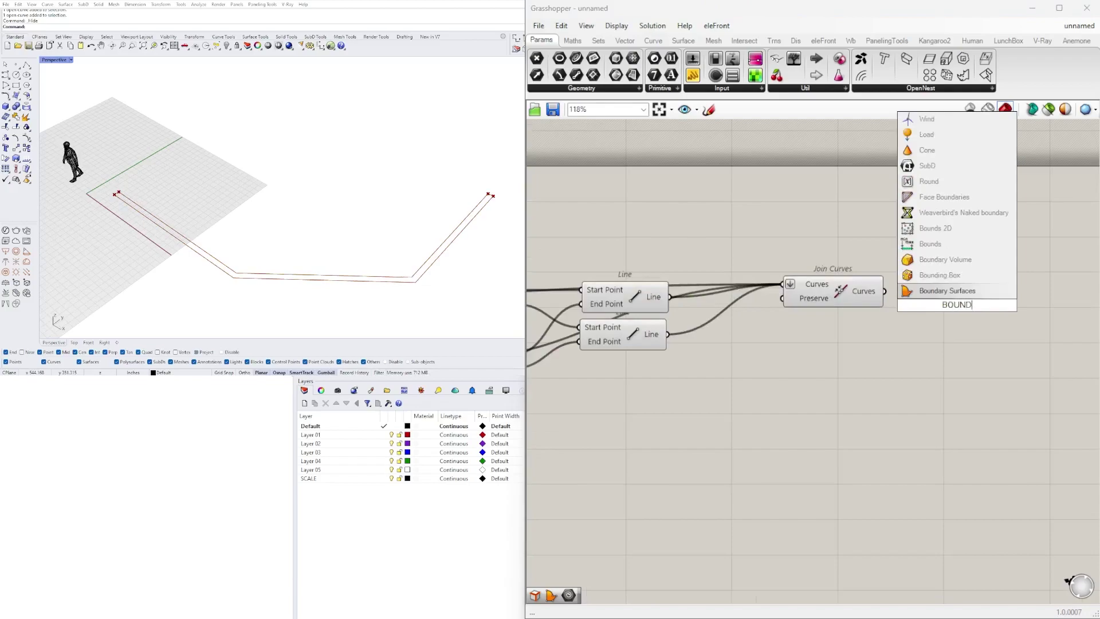
click(932, 291)
click(875, 291)
scroll(875, 291, up, 3)
drag(893, 292, 985, 304)
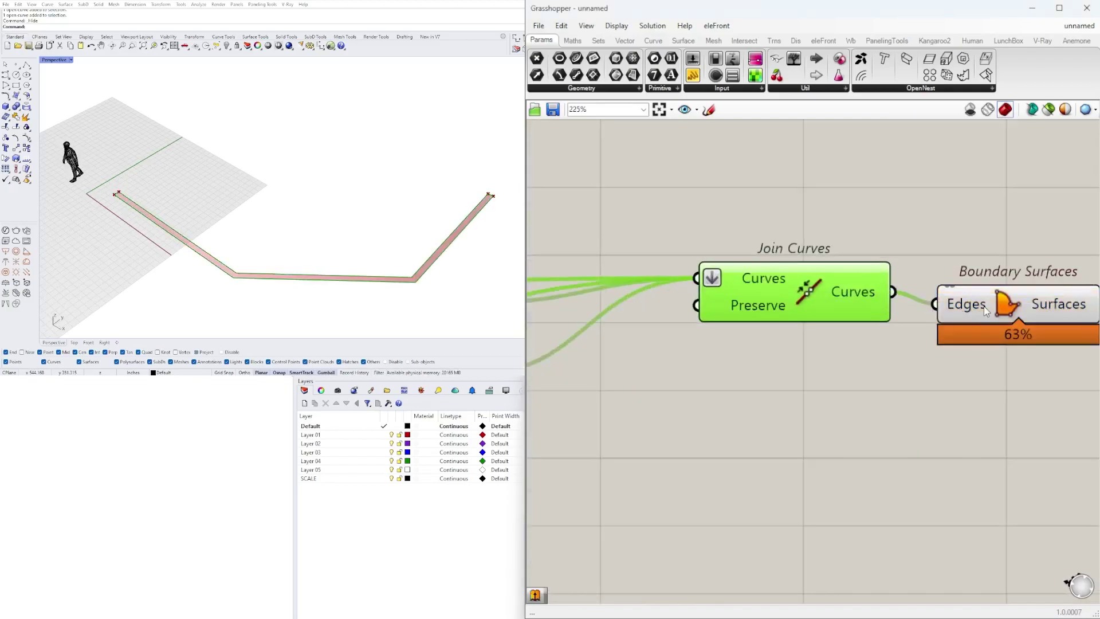
click(1039, 395)
Inspect the wall's base surface in the Rhino viewport and set the WALL SIZE slider to 8.9
scroll(743, 358, down, 3)
right_drag(745, 391, 834, 373)
click(854, 307)
click(411, 222)
right_drag(412, 223, 365, 180)
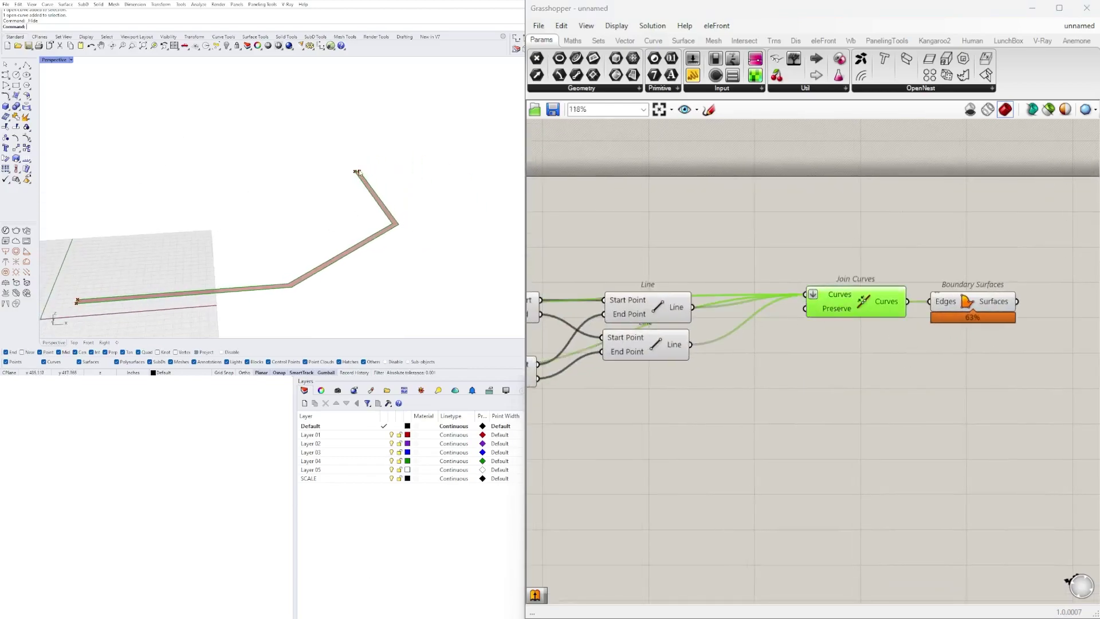
right_click(741, 382)
right_drag(545, 408, 837, 418)
scroll(841, 433, down, 2)
scroll(579, 406, up, 4)
scroll(627, 378, up, 2)
right_drag(627, 380, 872, 388)
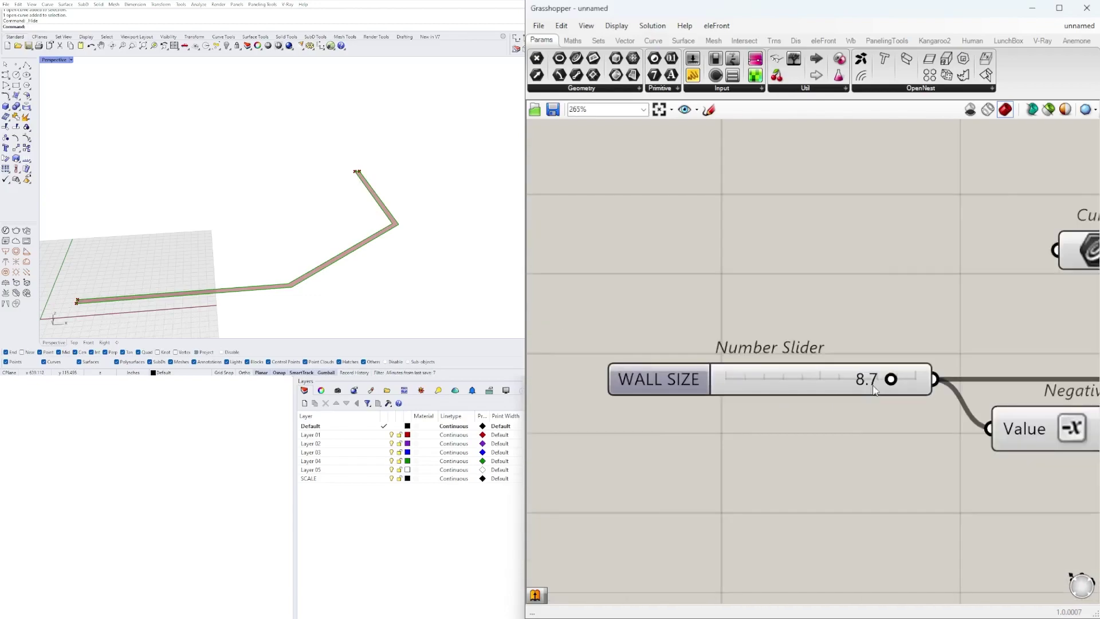
mouse_move(885, 380)
mouse_down()
mouse_move(781, 381)
mouse_move(854, 383)
mouse_move(802, 395)
mouse_move(877, 397)
mouse_up()
scroll(852, 403, down, 5)
Add an Extrude component after Boundary Surfaces and wire the surfaces into its Base input
right_drag(1083, 424, 817, 416)
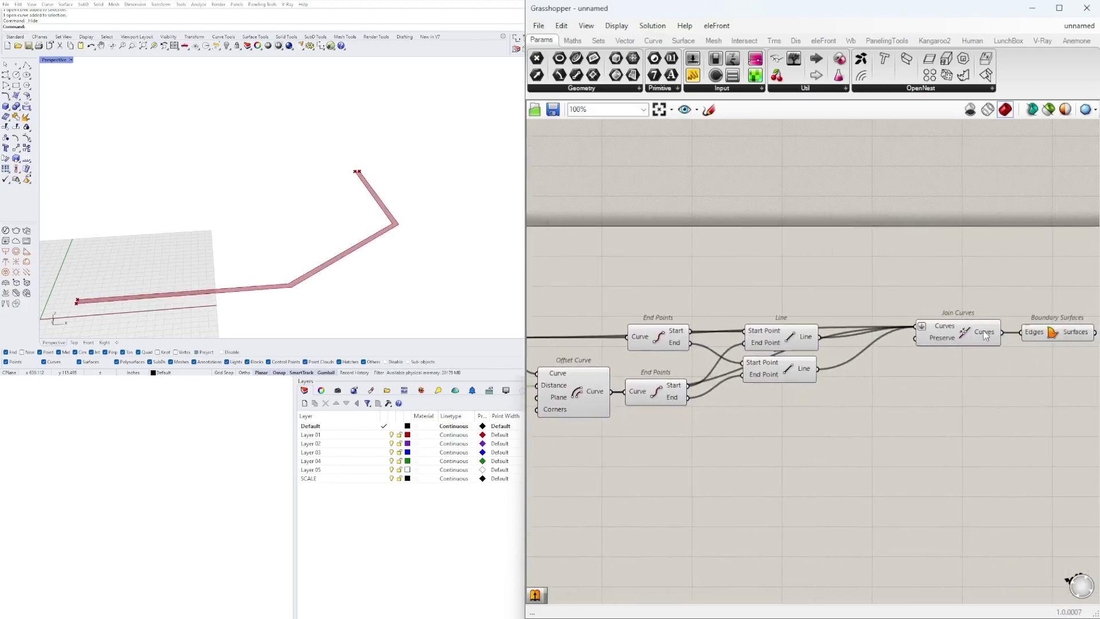
right_drag(983, 335, 834, 354)
drag(847, 366, 863, 361)
double_click(908, 403)
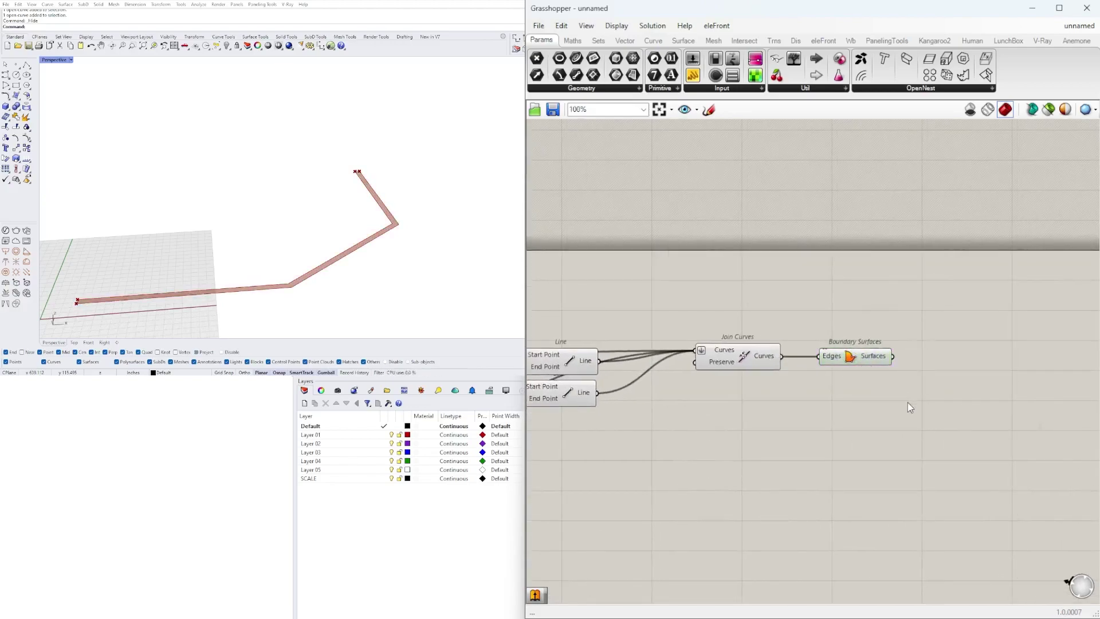
text(6XTRU)
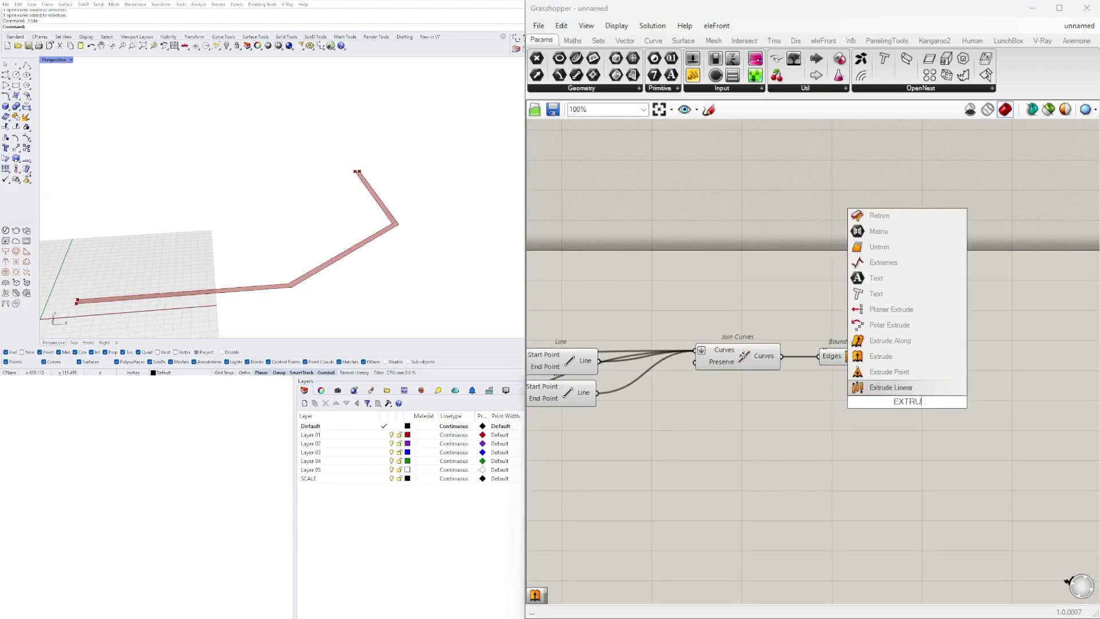
click(881, 356)
drag(891, 396, 961, 379)
click(880, 360)
drag(891, 356, 928, 394)
Add a Unit Z vector and a number slider of 42.5, wiring the slider into the vector's Factor
click(859, 422)
double_click(819, 411)
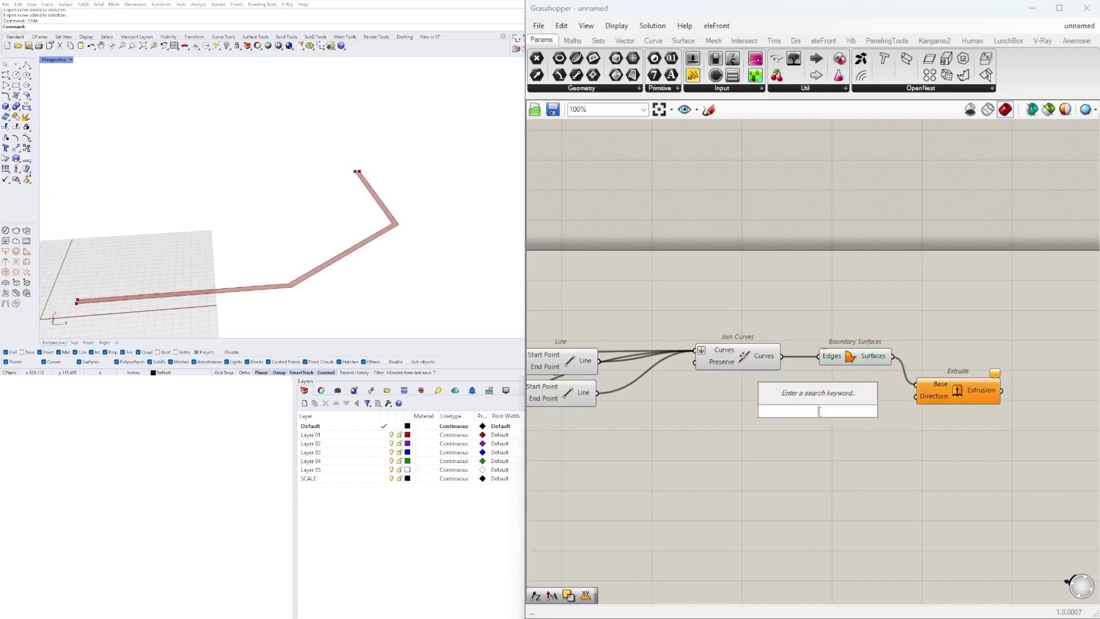
text(z)
click(813, 402)
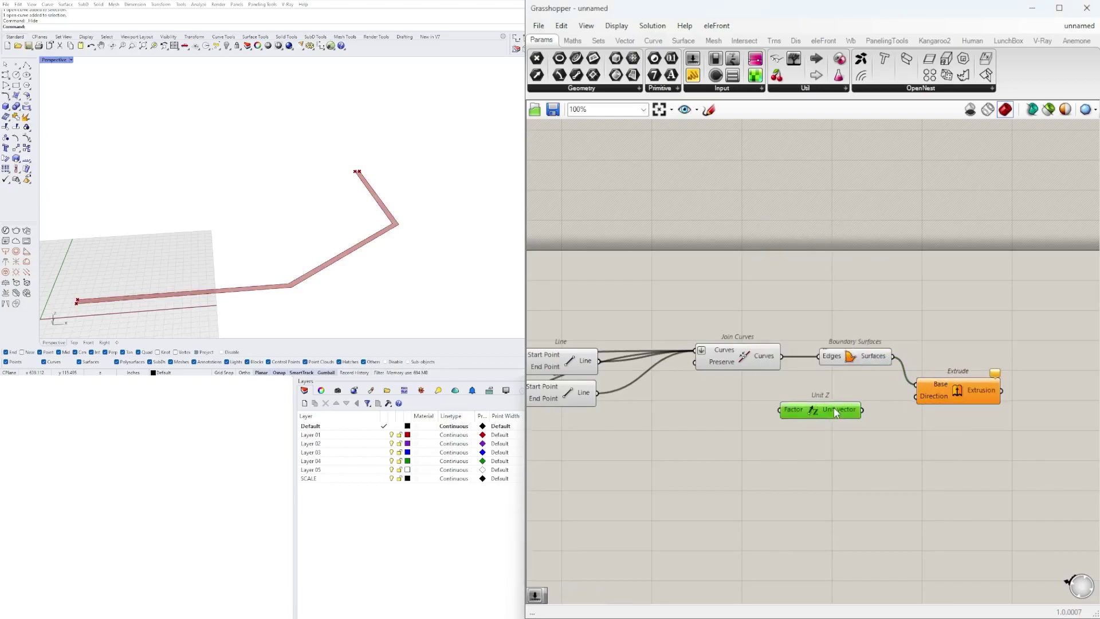
double_click(668, 420)
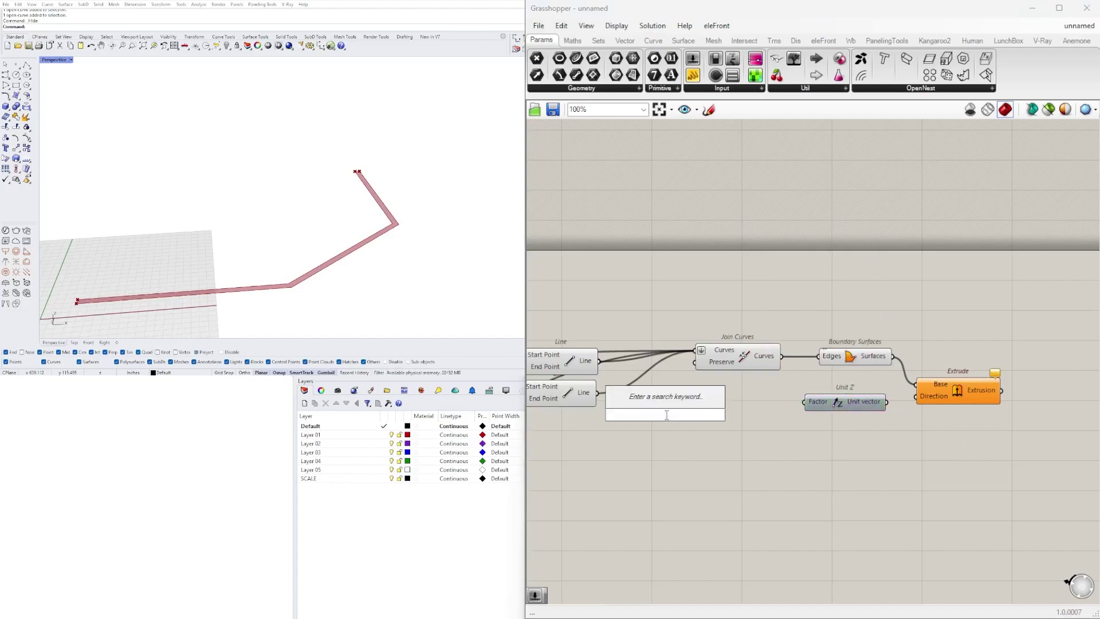
text(42.5)
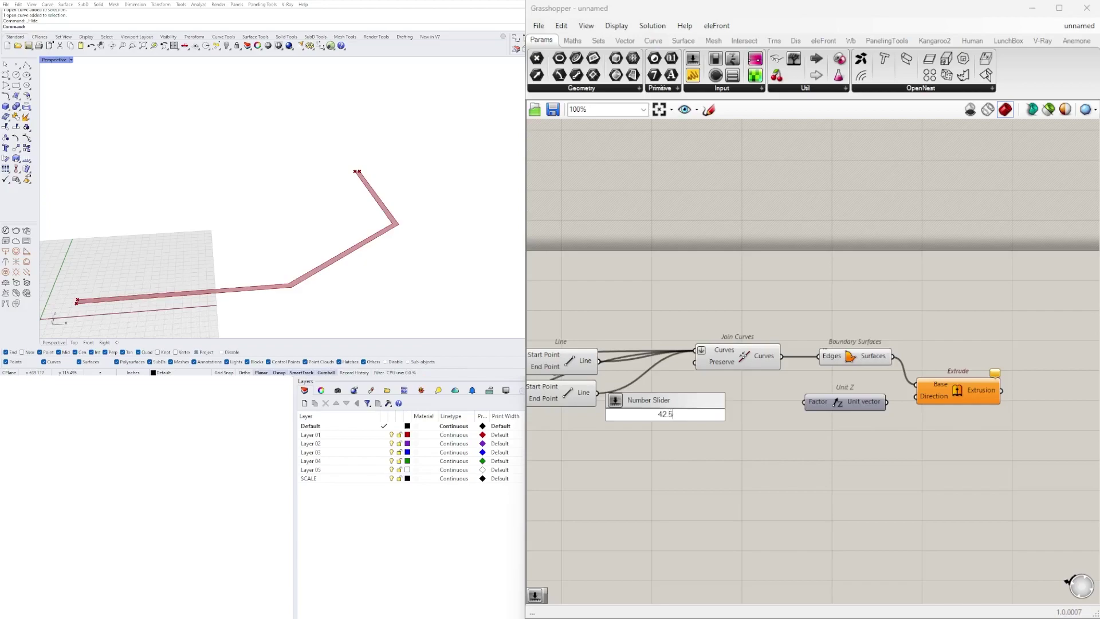
key(Return)
scroll(735, 414, up, 3)
click(820, 399)
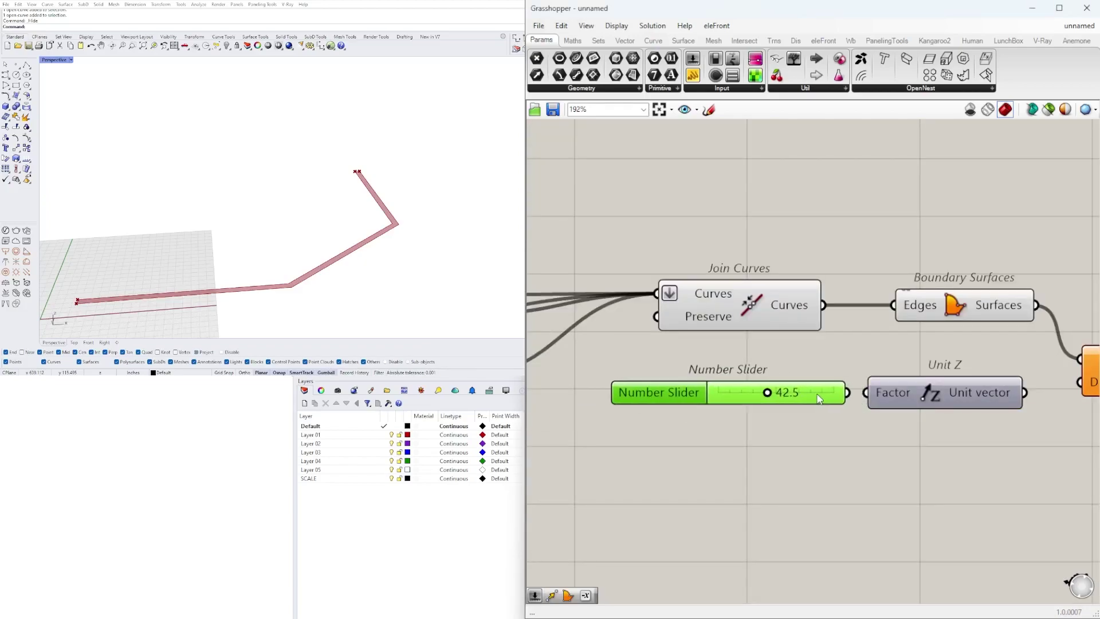
drag(849, 392, 866, 393)
Wire the Unit Z vector into the Direction input of Extrude to raise the wall volume
right_drag(1008, 412, 819, 407)
drag(834, 388, 970, 374)
click(962, 375)
click(1012, 295)
scroll(857, 368, down, 4)
drag(959, 421, 710, 382)
scroll(773, 391, up, 2)
Rename the slider driving Unit Z as BASE WALL HEIGHT and tidy the placement of the extrusion components
click(669, 400)
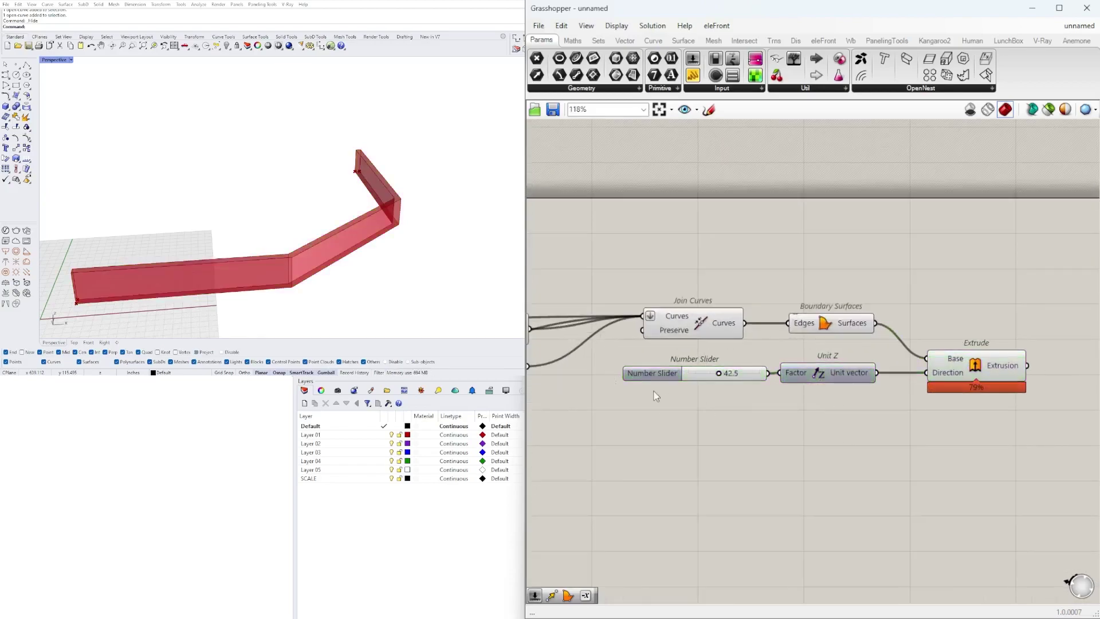
right_click(663, 377)
drag(710, 387, 683, 386)
text(BASE WALL HEIGHT)
key(Return)
drag(667, 370, 641, 367)
click(769, 442)
scroll(781, 429, down, 2)
drag(1008, 465, 699, 393)
drag(831, 395, 831, 405)
click(883, 472)
Examine the extruded wall in the Rhino viewport together with the Curve, Offset Curve and WALL SIZE components that generate it
right_drag(304, 241, 315, 209)
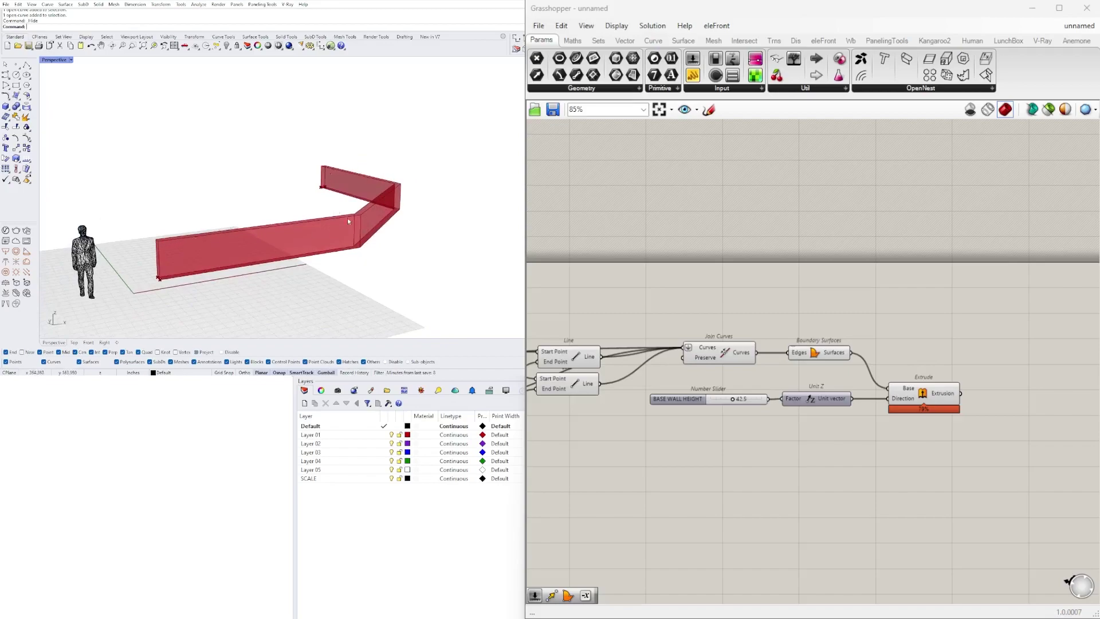
scroll(811, 342, down, 2)
right_drag(811, 343, 986, 290)
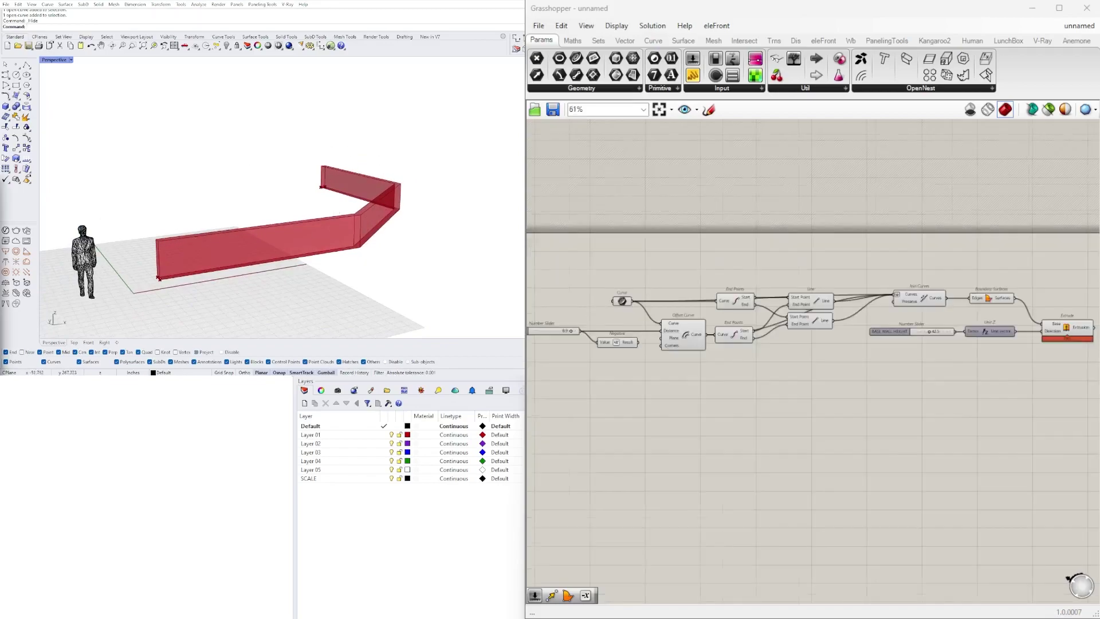
scroll(686, 319, up, 4)
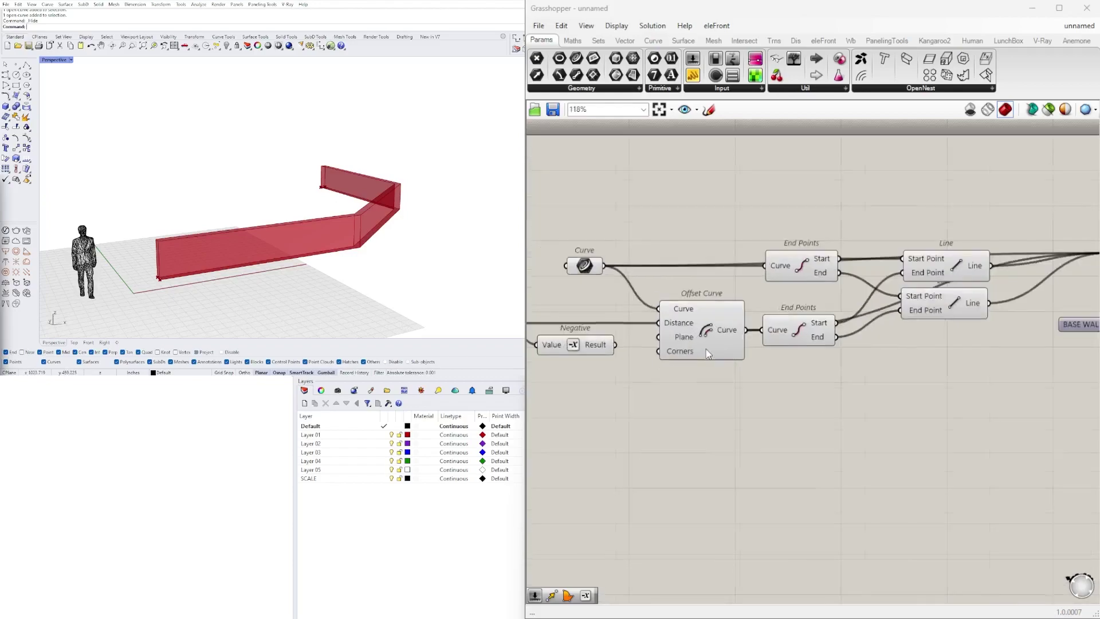
click(567, 251)
right_drag(367, 229, 401, 270)
right_drag(750, 370, 851, 326)
scroll(831, 318, down, 2)
click(826, 302)
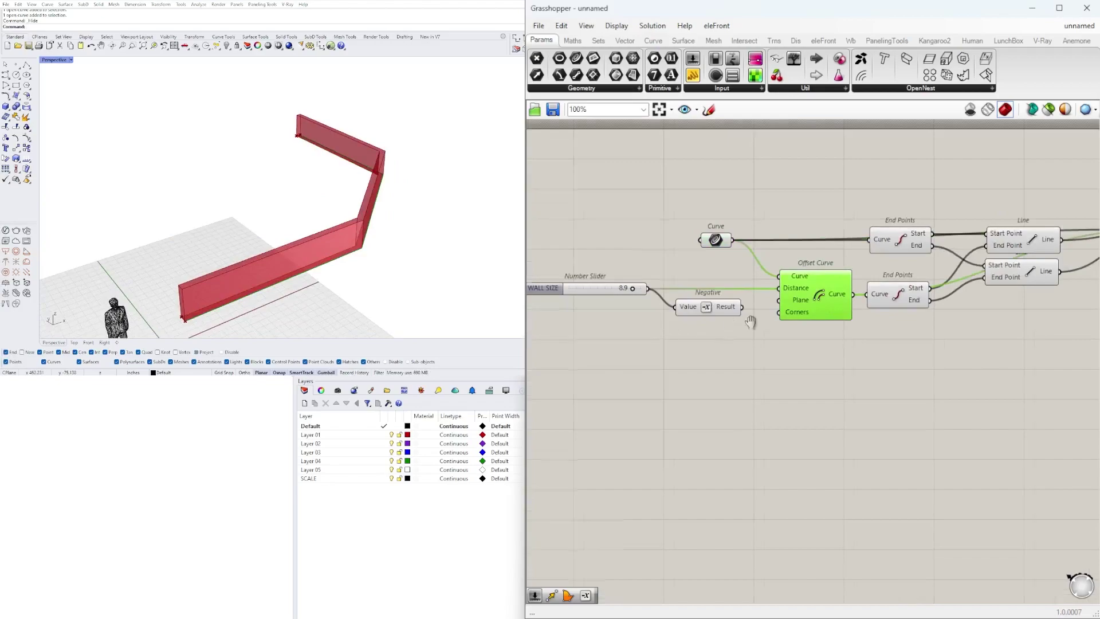
scroll(745, 321, up, 3)
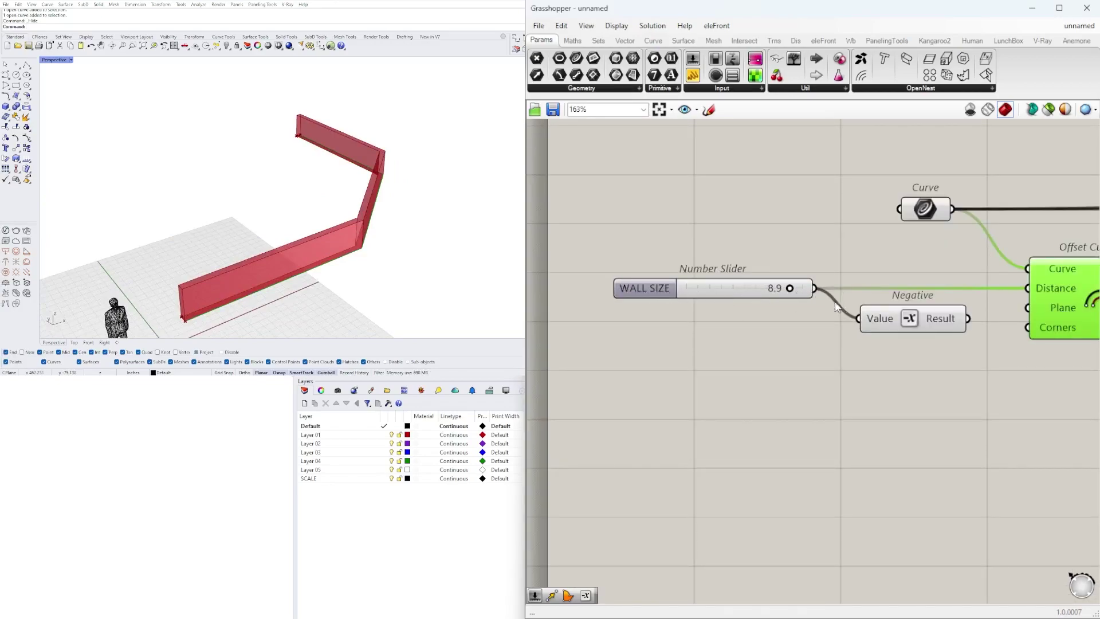
Duplicate the Offset Curve component directly below the original, moving the Curve, Negative and WALL SIZE components aside to make room
scroll(837, 306, down, 2)
drag(885, 197, 841, 194)
click(877, 171)
scroll(924, 275, down, 2)
right_drag(924, 275, 877, 229)
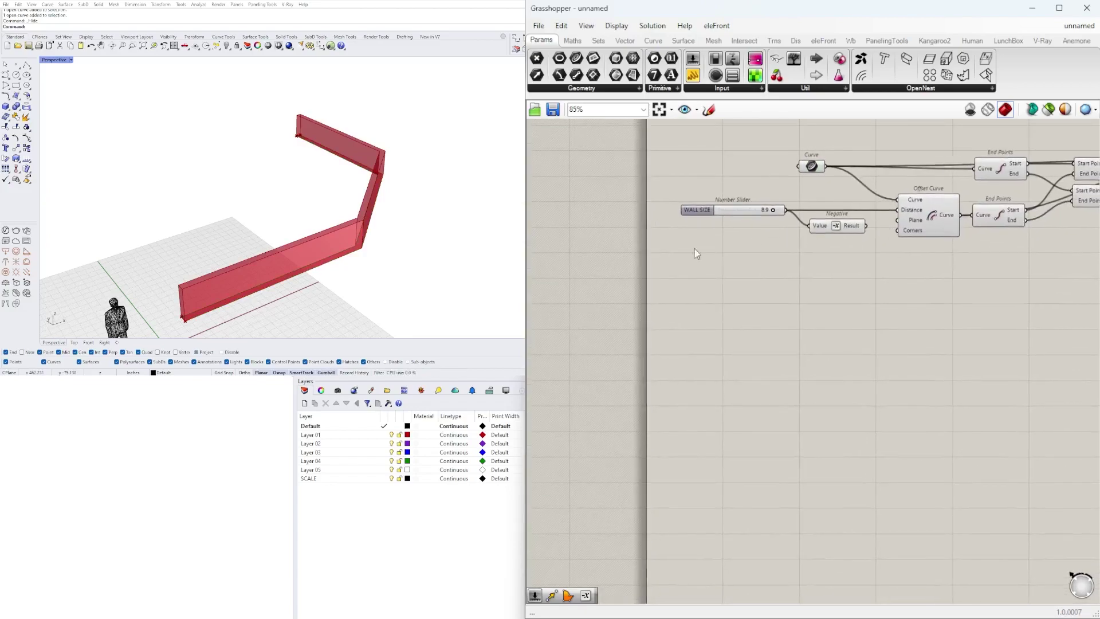
click(929, 220)
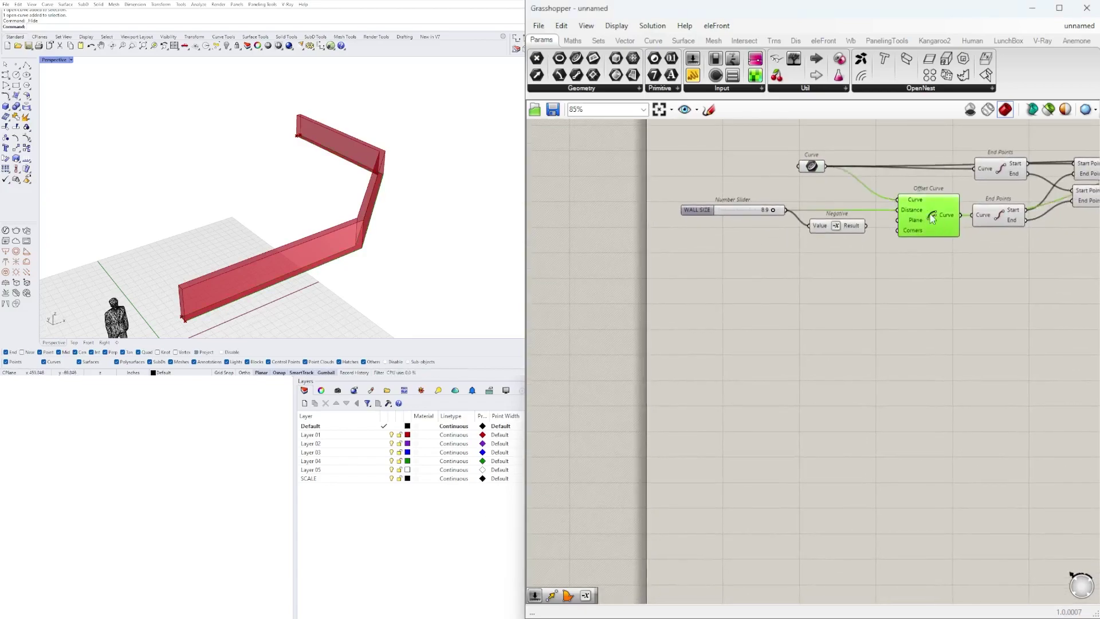
drag(925, 224, 923, 280)
key(ctrl+z)
click(862, 288)
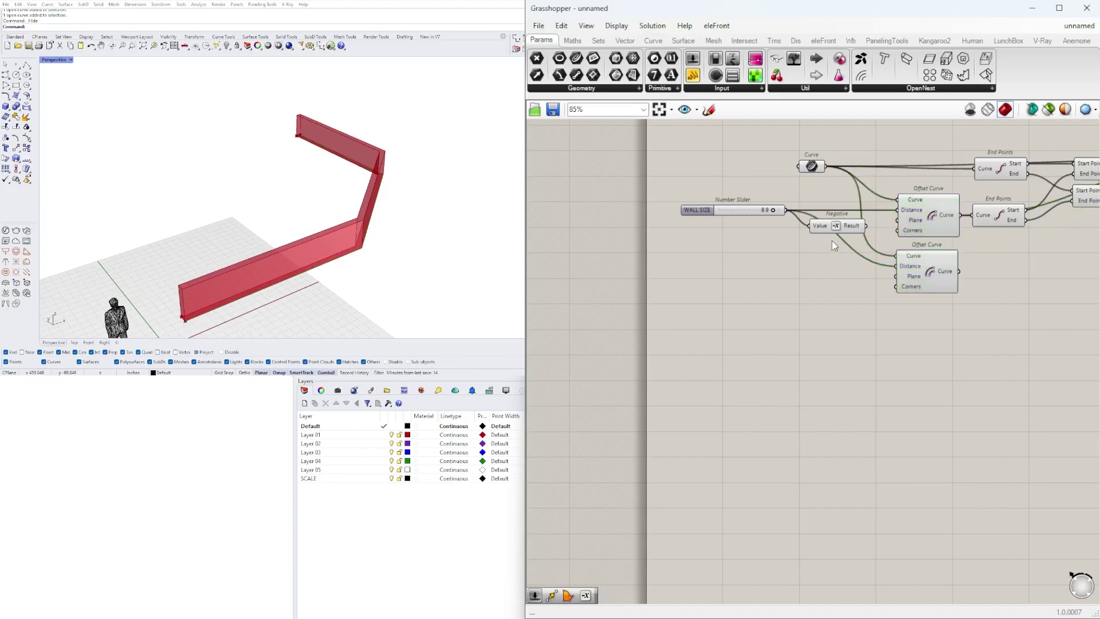
drag(831, 233, 766, 255)
drag(732, 211, 631, 211)
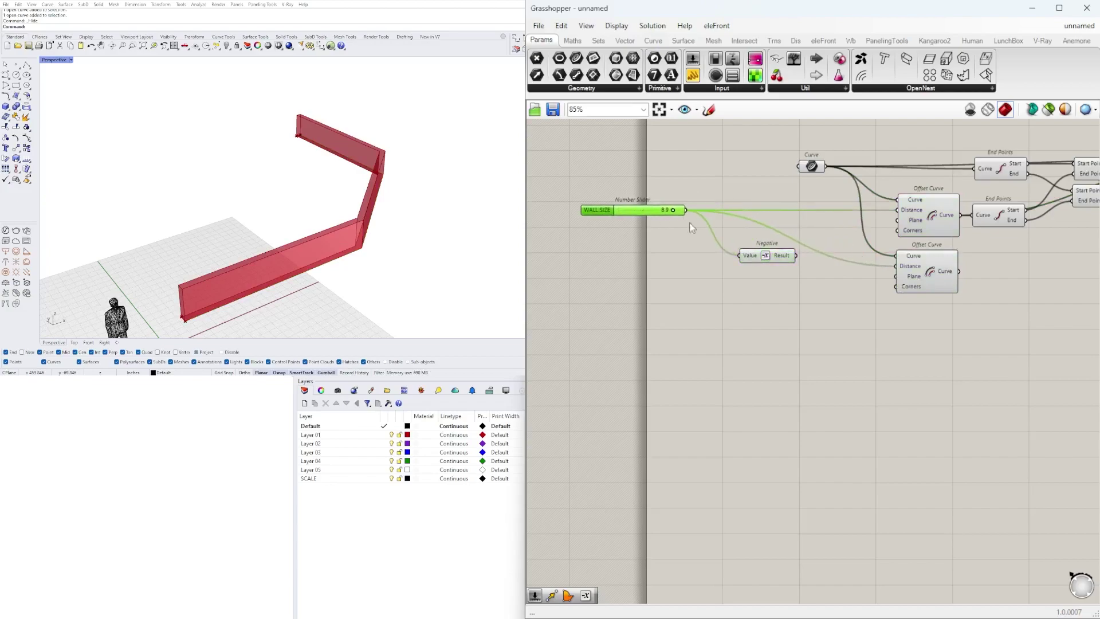
Set the WALL SIZE slider to 10.0 and add a Division component below the Negative component
drag(772, 260, 749, 256)
drag(674, 211, 689, 210)
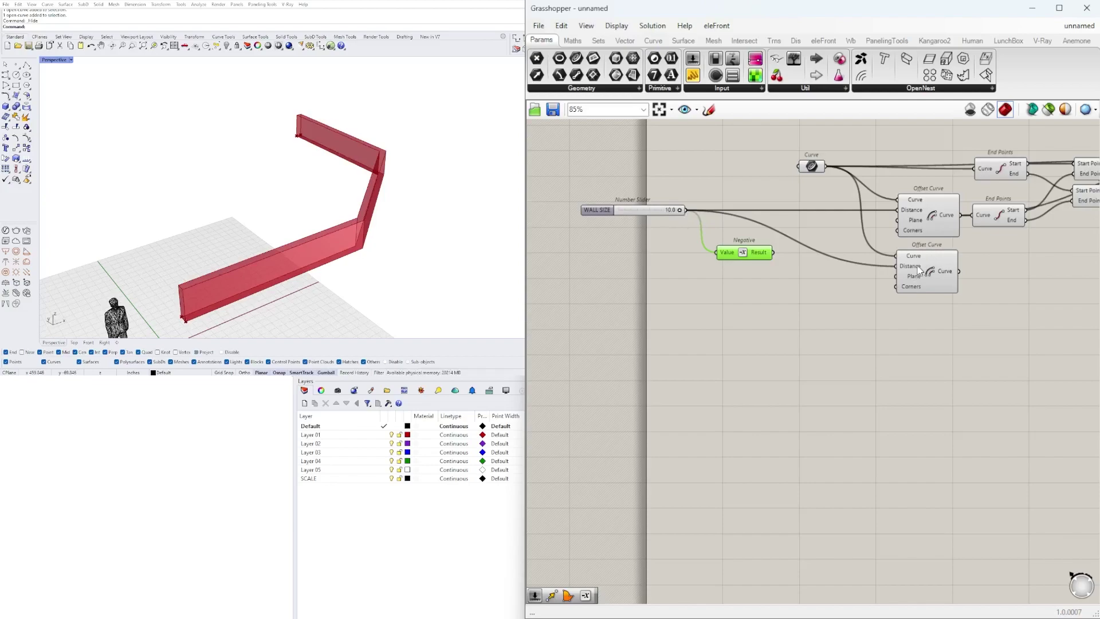
double_click(796, 284)
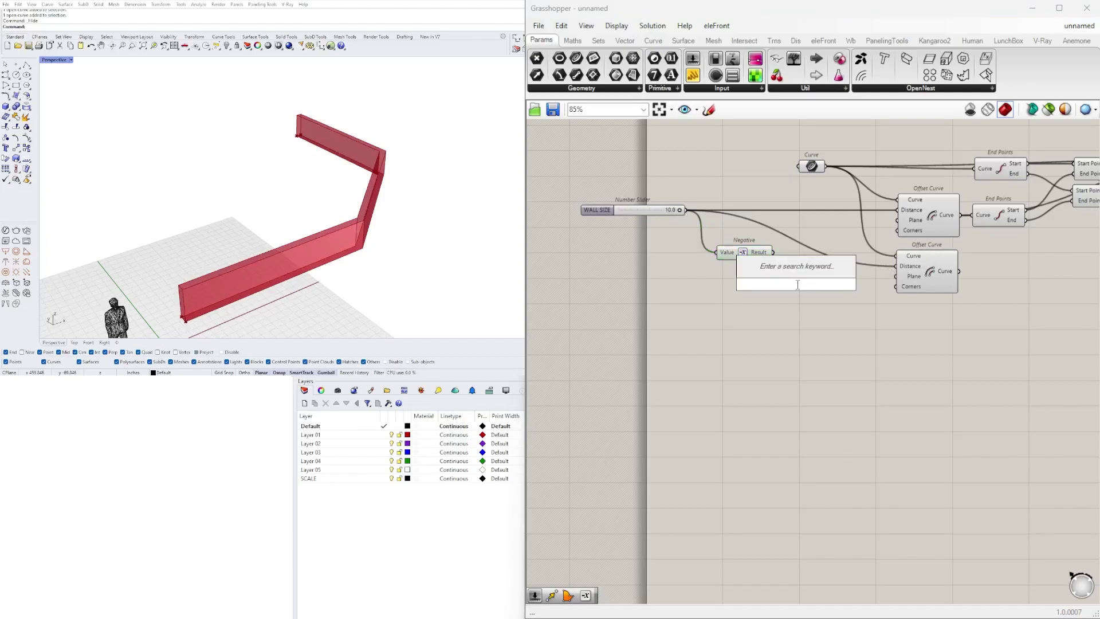
text(/)
key(Return)
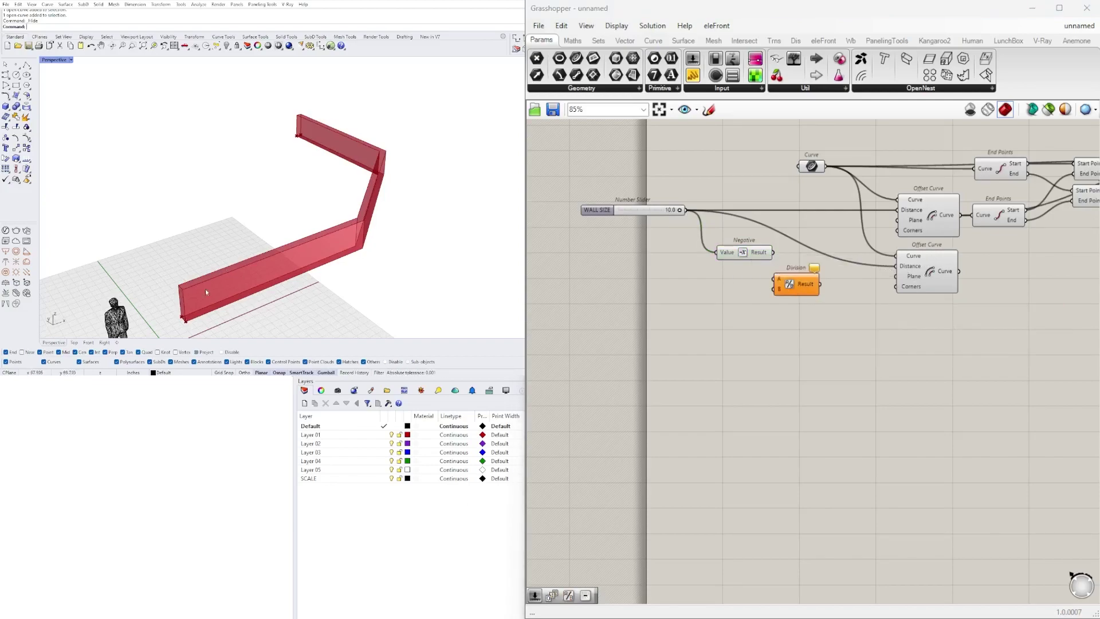
scroll(276, 315, up, 5)
scroll(280, 286, down, 4)
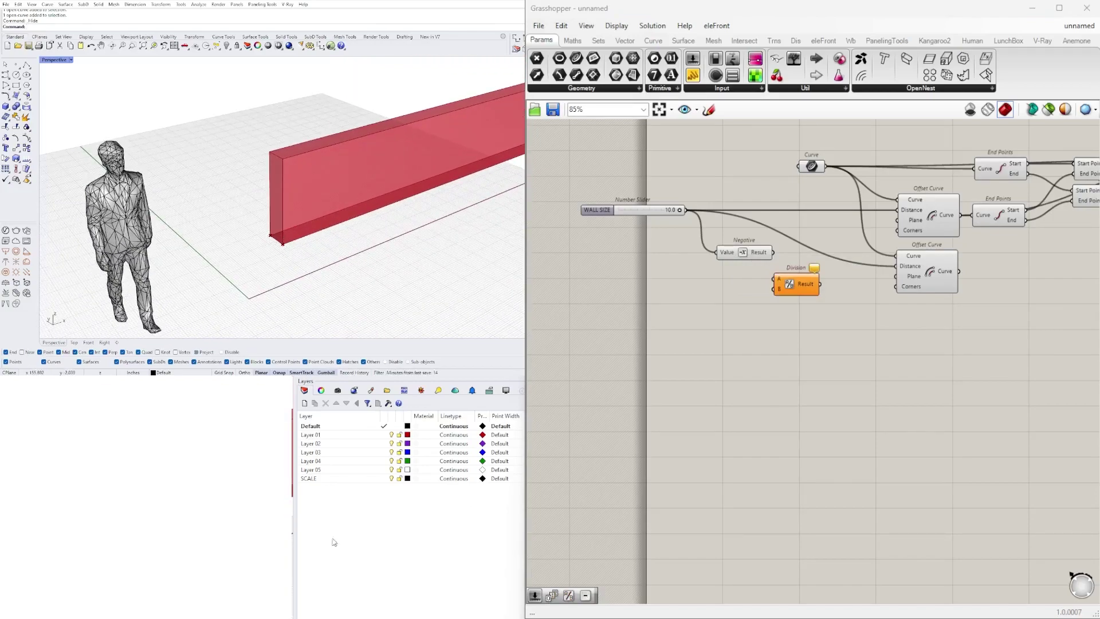
Wire WALL SIZE into Division's A input and its Result into the lower Offset Curve's Distance, moving Negative aside to make room
drag(681, 211, 712, 289)
click(759, 257)
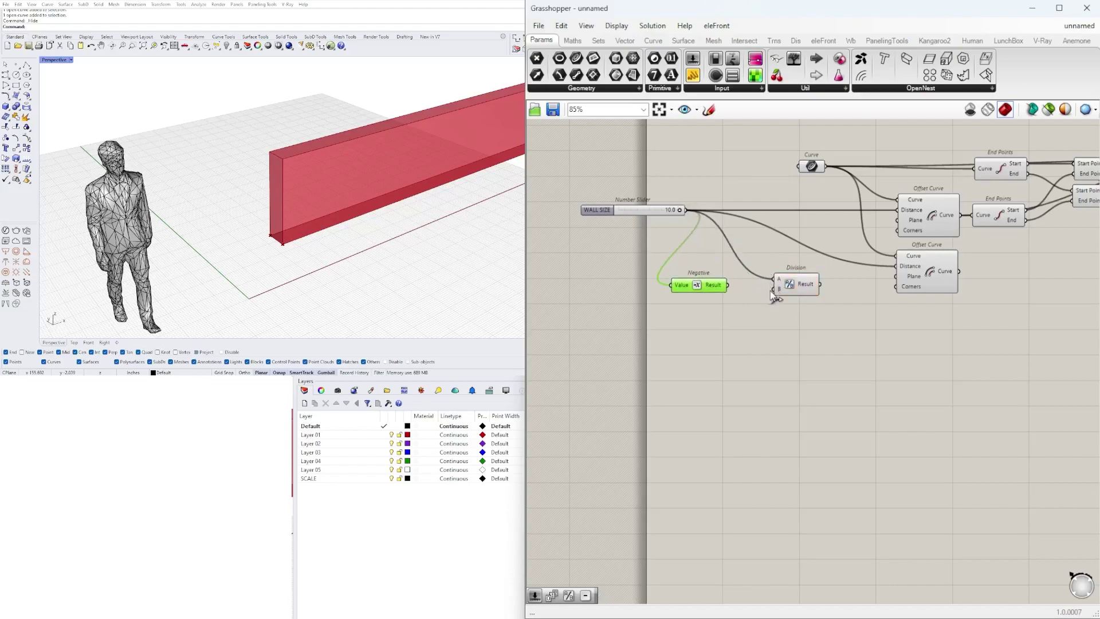
drag(780, 294, 897, 265)
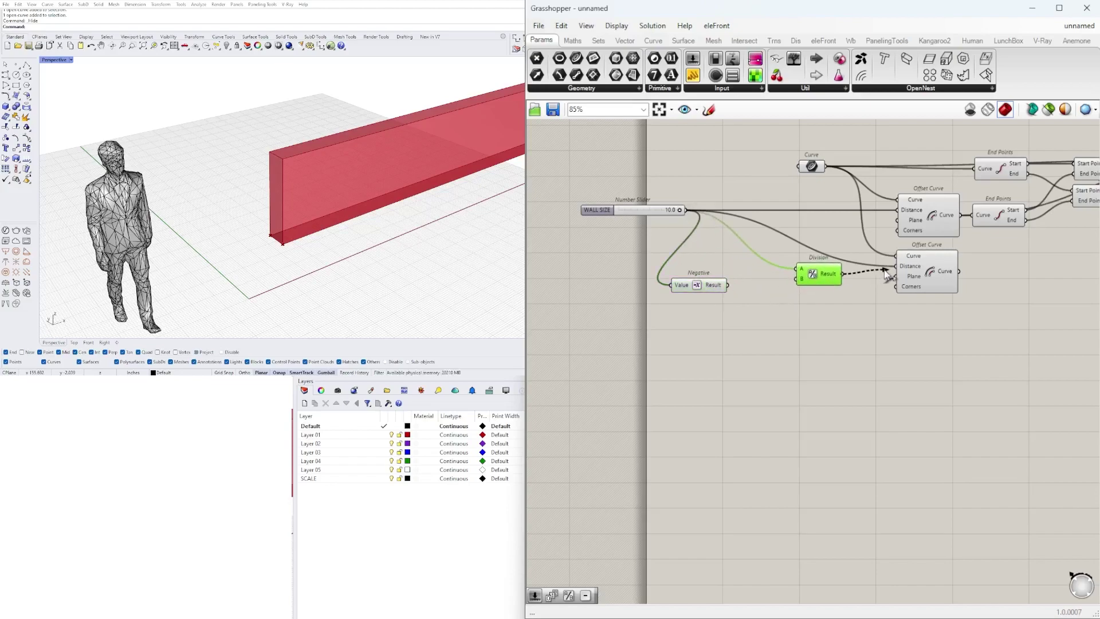
drag(832, 281, 849, 275)
click(899, 282)
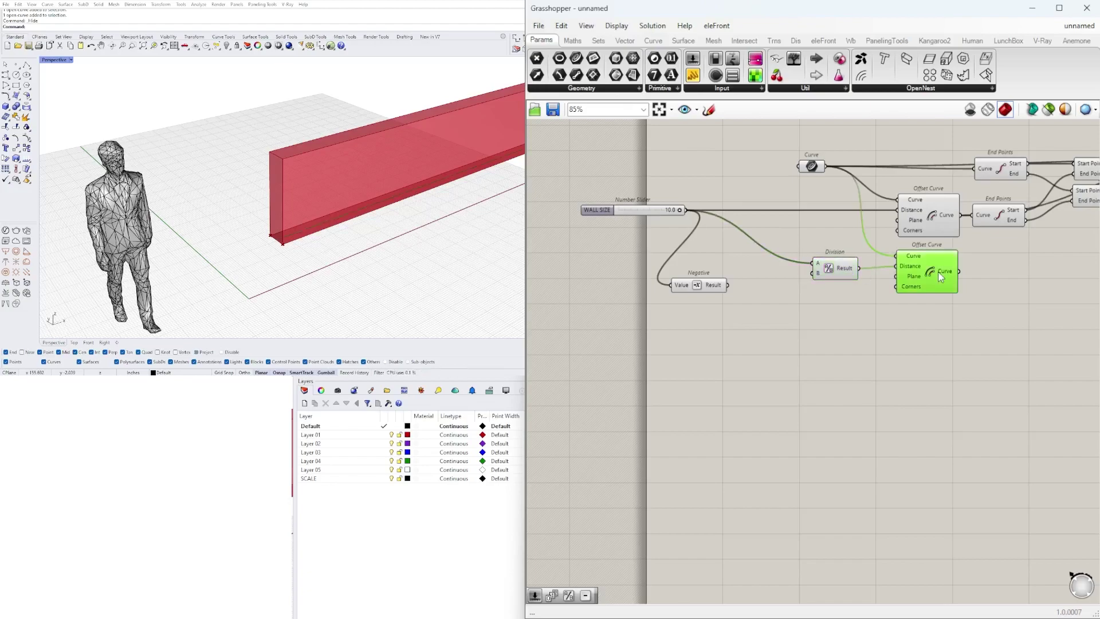
Examine how the WALL SIZE slider feeds the Division component and the lower Offset Curve
scroll(680, 211, up, 5)
right_drag(715, 226, 857, 249)
scroll(839, 242, down, 4)
scroll(837, 241, up, 3)
mouse_move(836, 241)
mouse_down()
mouse_move(733, 244)
mouse_move(843, 241)
mouse_up()
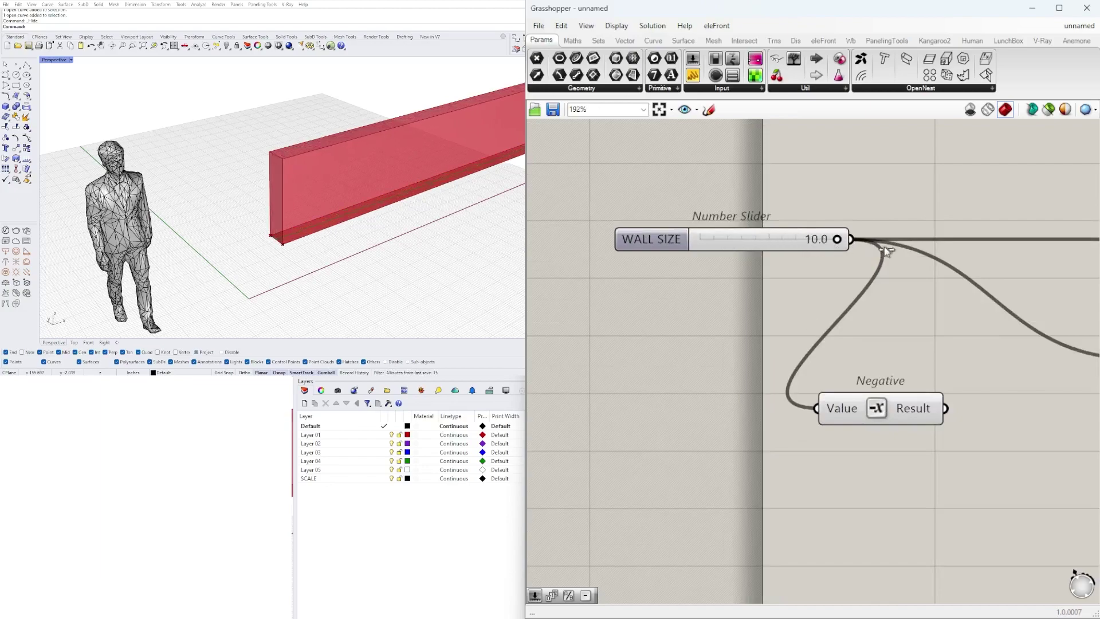
scroll(794, 347, down, 2)
click(792, 343)
click(809, 344)
right_drag(938, 359, 679, 325)
click(860, 352)
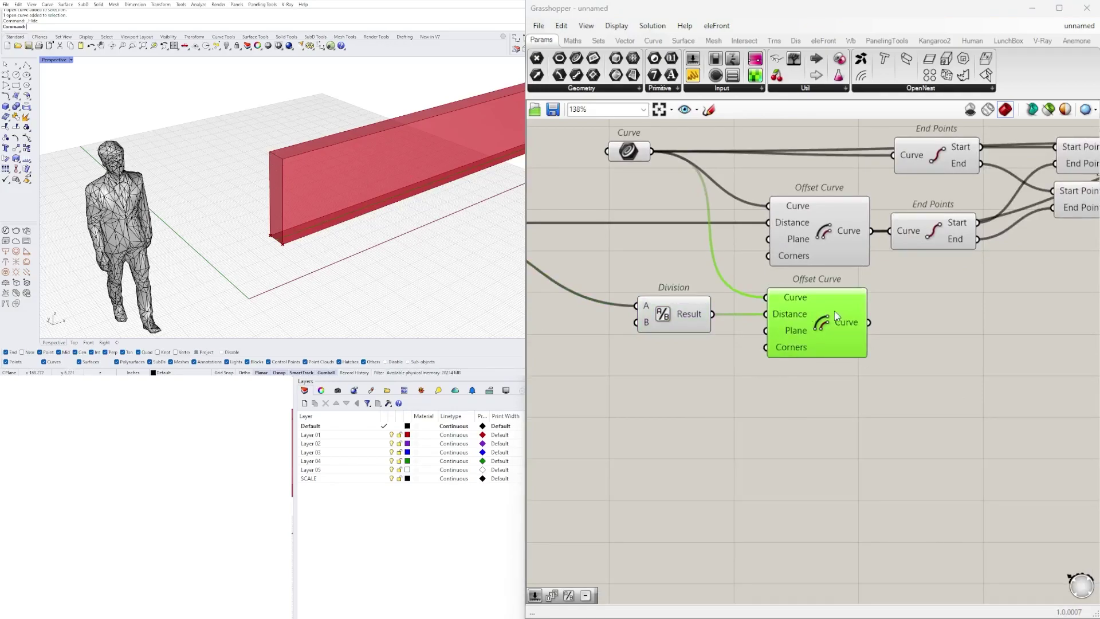
Add a Move component below Extrude and wire the Unit Z vector into its Motion input
scroll(814, 315, down, 5)
right_drag(823, 329, 951, 321)
scroll(933, 311, up, 5)
click(1044, 286)
drag(725, 288, 737, 286)
right_drag(1015, 281, 875, 279)
click(893, 276)
click(777, 295)
scroll(758, 302, down, 3)
click(862, 324)
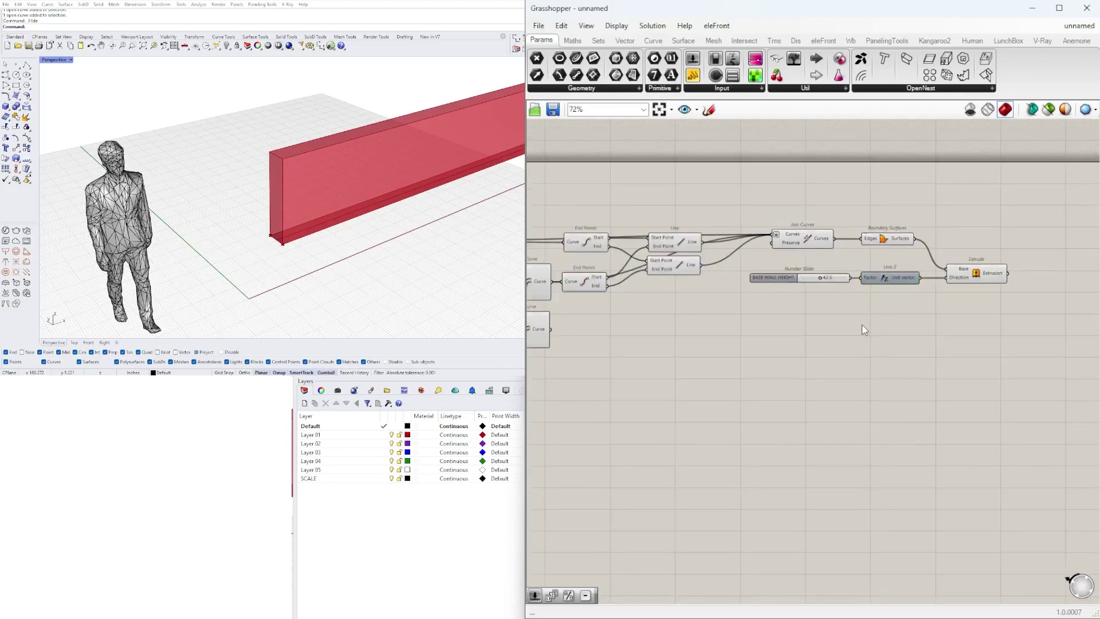
double_click(862, 324)
text(MOVE)
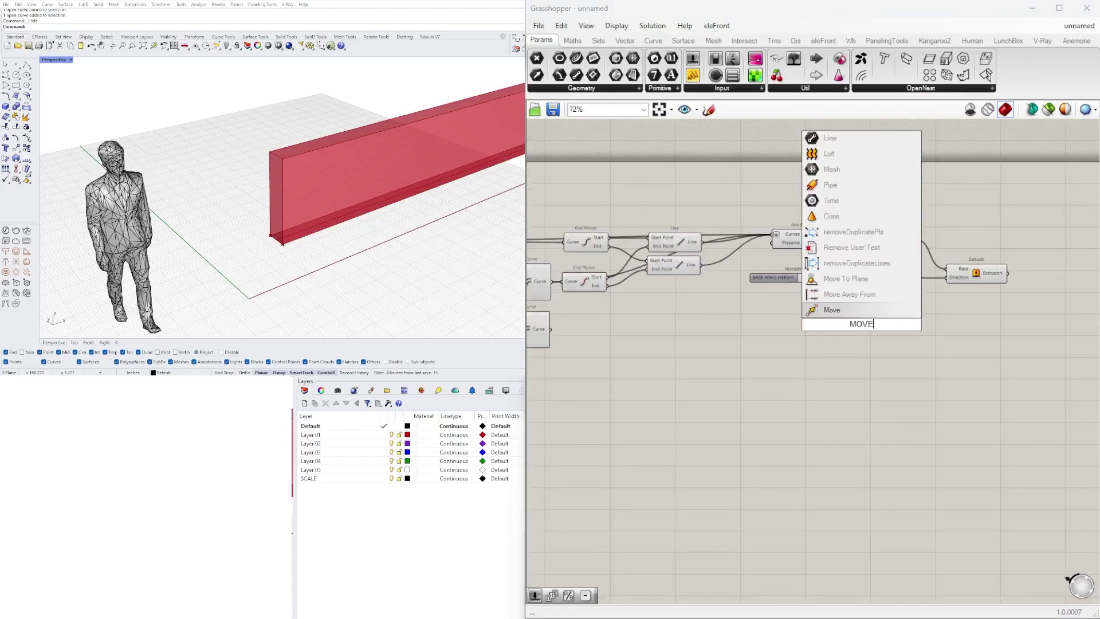
click(832, 310)
drag(864, 332, 982, 334)
drag(921, 278, 947, 333)
drag(972, 336, 977, 320)
Wire the Curve output of the lower Offset Curve into the Geometry input of Move
right_drag(593, 336, 627, 320)
scroll(735, 318, down, 2)
click(689, 312)
scroll(642, 322, up, 3)
drag(654, 322, 812, 260)
scroll(658, 322, down, 5)
scroll(892, 340, up, 5)
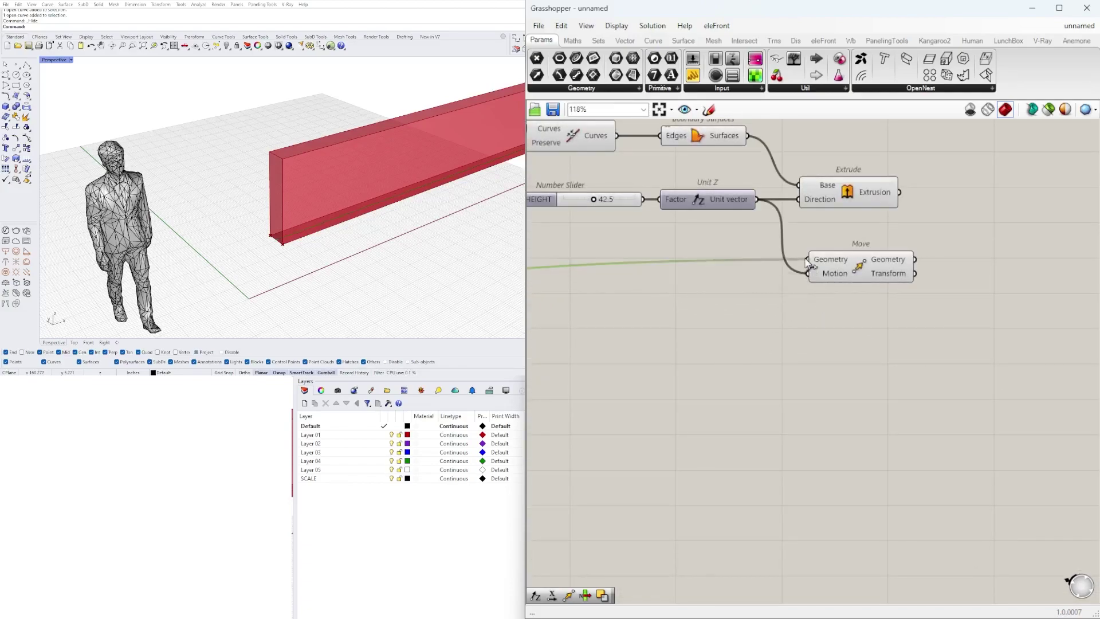
click(842, 275)
Select the Division and lower Offset Curve components together and inspect the curve they generate
scroll(840, 276, down, 2)
right_drag(693, 289, 927, 339)
right_drag(592, 341, 732, 347)
scroll(732, 346, up, 1)
scroll(734, 351, up, 1)
drag(855, 386, 662, 293)
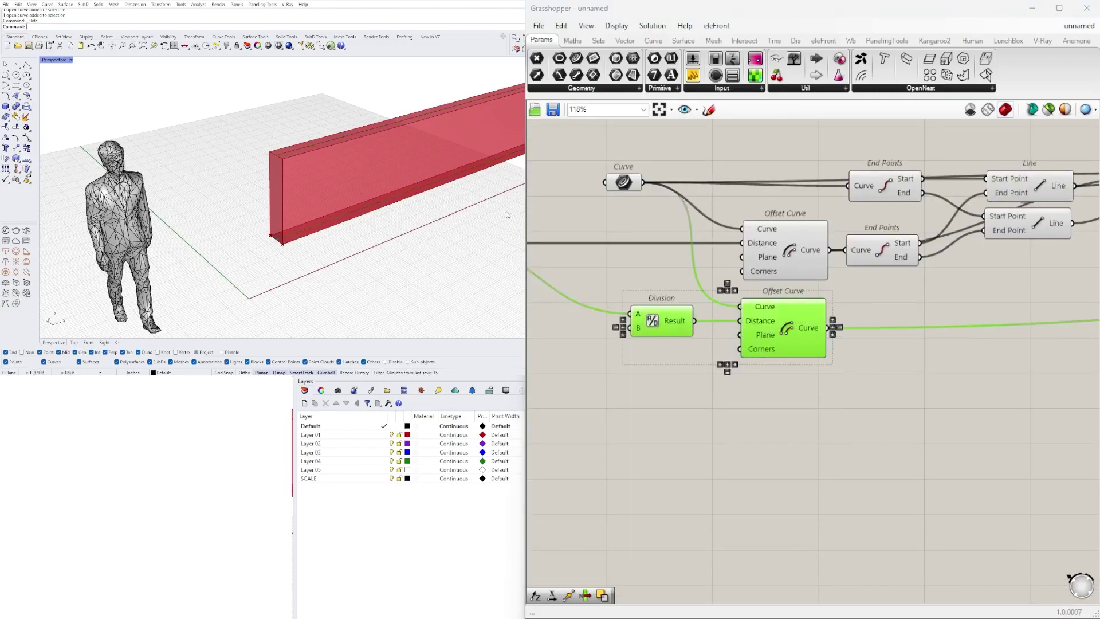
middle_click(683, 333)
click(708, 308)
Set the BASE WALL HEIGHT slider to 41.2
right_drag(1003, 302, 716, 320)
scroll(716, 321, down, 2)
right_drag(928, 325, 755, 324)
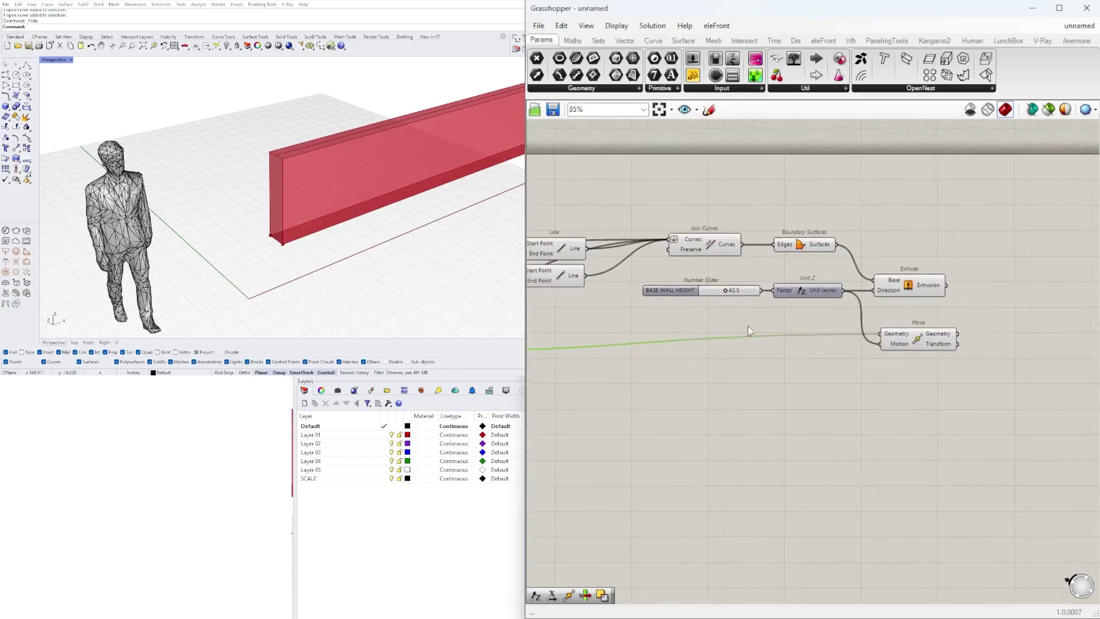
scroll(757, 289, up, 6)
mouse_move(687, 288)
mouse_down()
mouse_move(705, 286)
mouse_move(695, 286)
mouse_up()
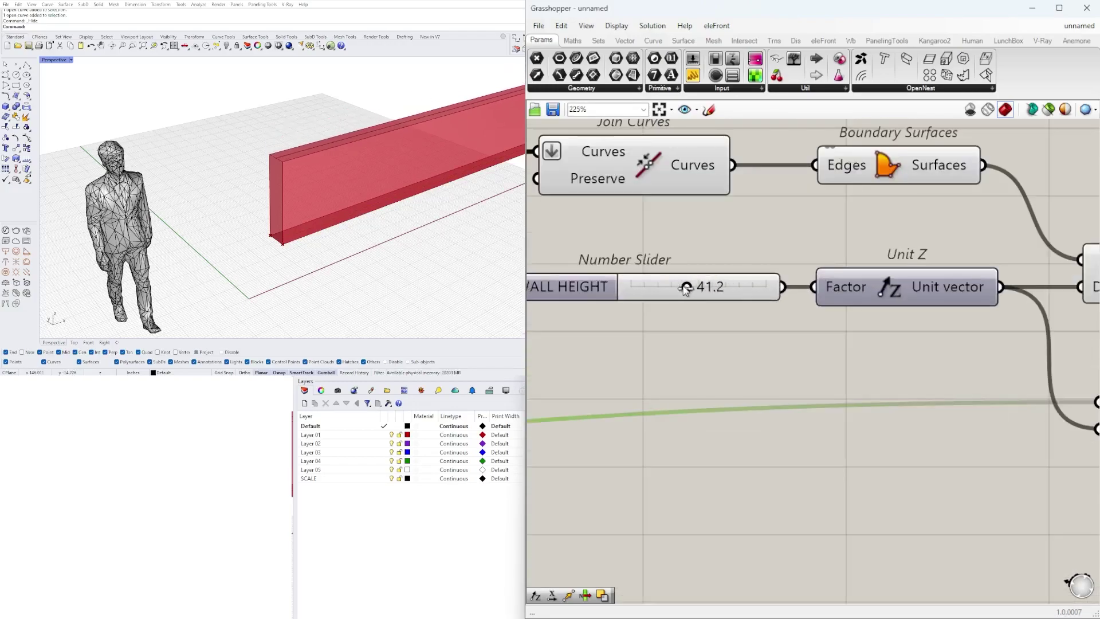
Review the definition from the WALL SIZE slider through the offset curves and BASE WALL HEIGHT to the Move component
scroll(717, 315, down, 4)
right_drag(717, 314, 1002, 324)
scroll(745, 304, up, 7)
mouse_move(709, 312)
mouse_down()
mouse_move(637, 314)
mouse_move(711, 311)
mouse_up()
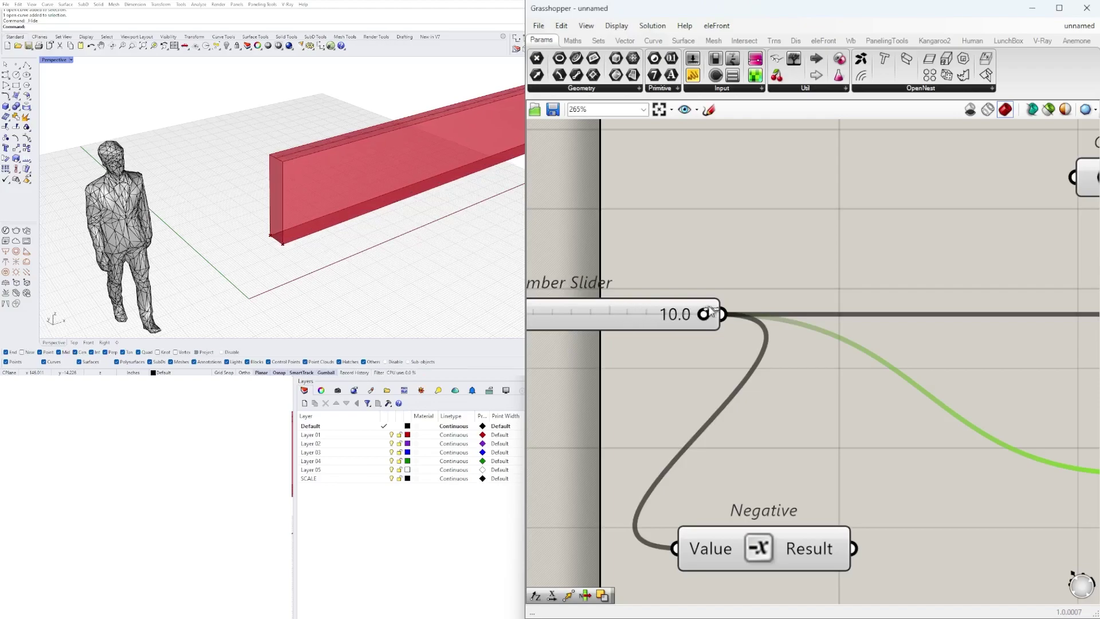
scroll(823, 238, down, 8)
right_drag(882, 281, 761, 308)
scroll(889, 287, up, 4)
right_drag(899, 331, 1052, 313)
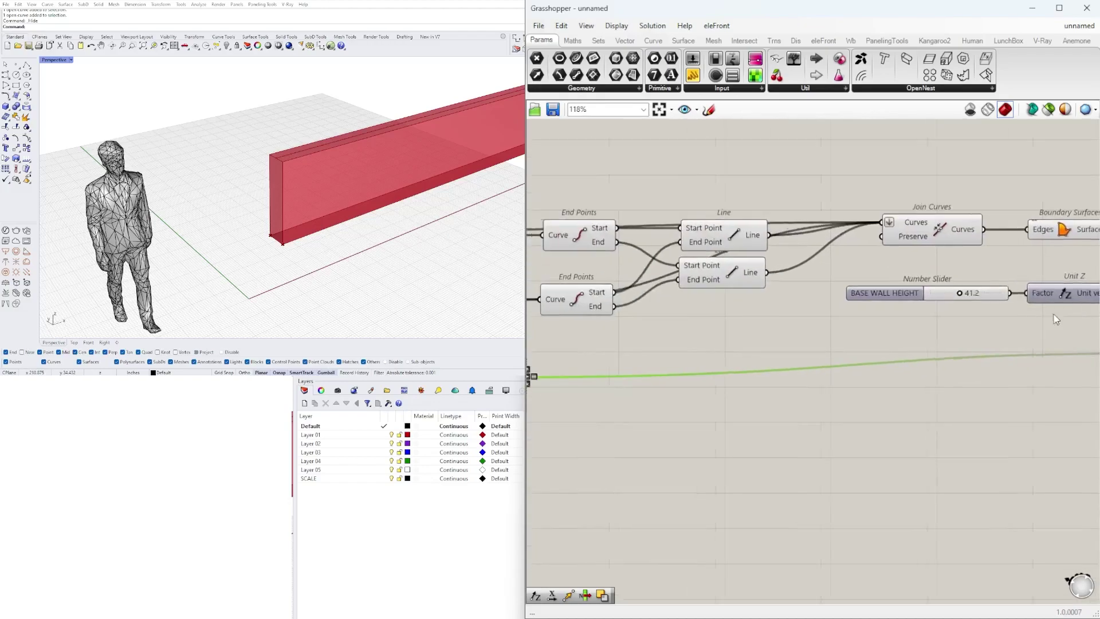
scroll(1055, 315, down, 1)
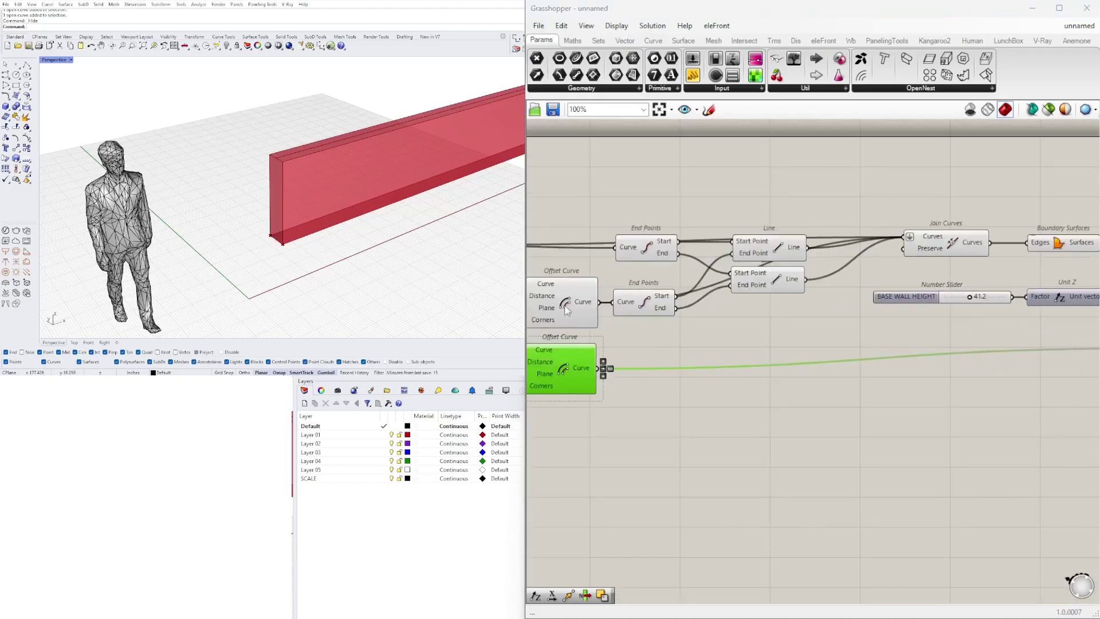
right_drag(594, 359, 619, 368)
click(753, 434)
scroll(755, 435, down, 2)
right_drag(1049, 373, 735, 383)
scroll(736, 380, up, 3)
Select the Move component and examine the raised curve on top of the wall in the Rhino viewport
click(731, 404)
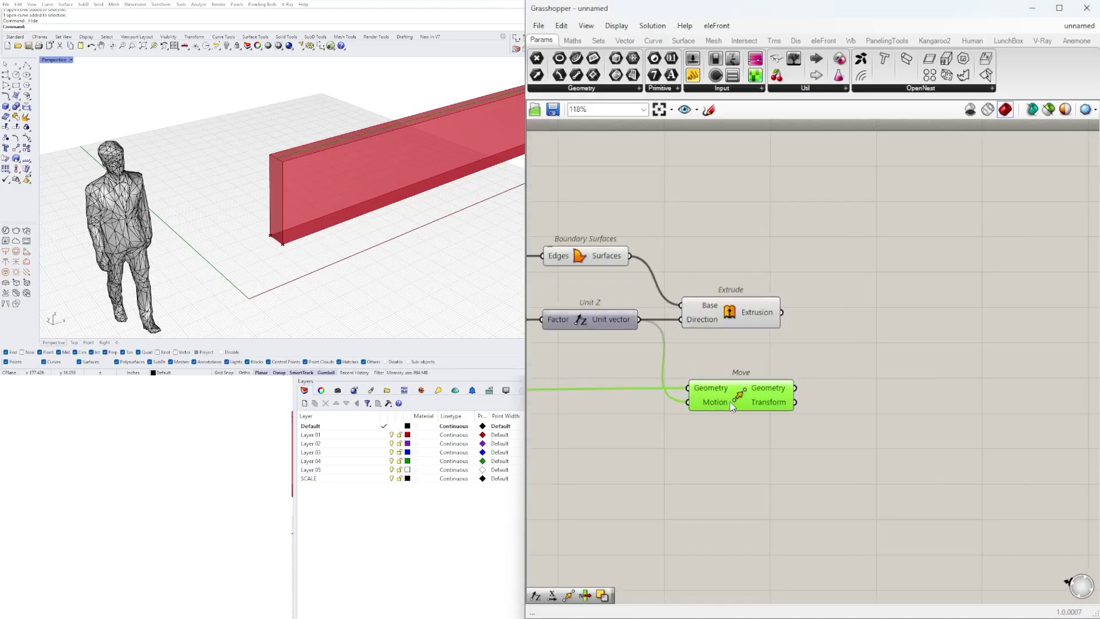
drag(731, 404, 730, 406)
click(424, 572)
scroll(304, 212, down, 5)
right_drag(305, 212, 224, 230)
scroll(224, 230, up, 8)
scroll(279, 222, down, 8)
shift+right_drag(294, 206, 242, 241)
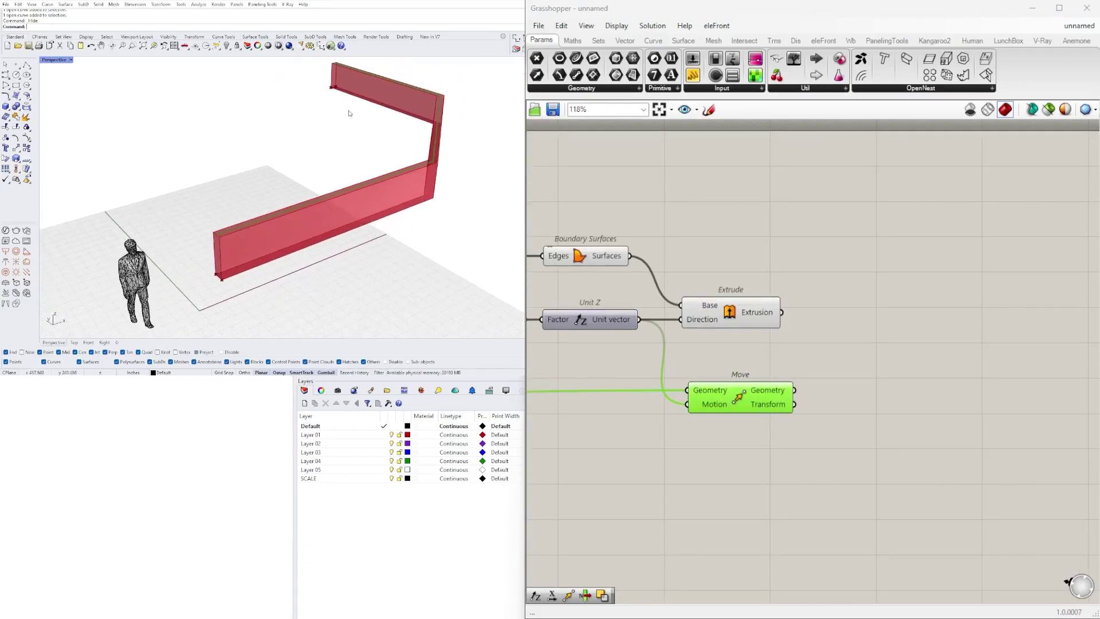
scroll(218, 234, up, 3)
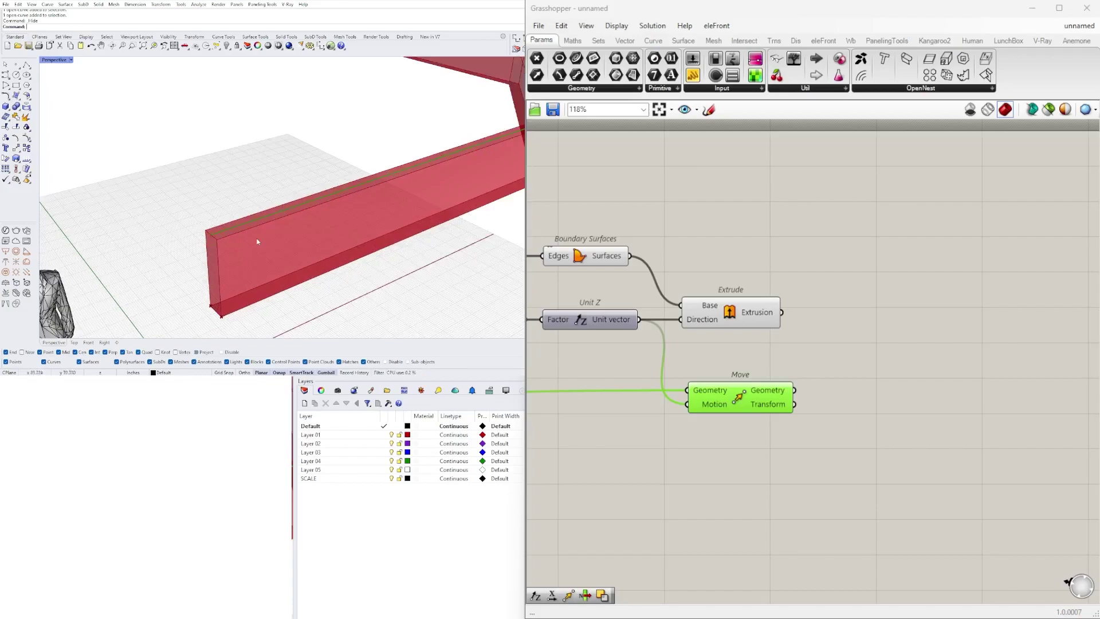
scroll(252, 249, down, 3)
click(750, 397)
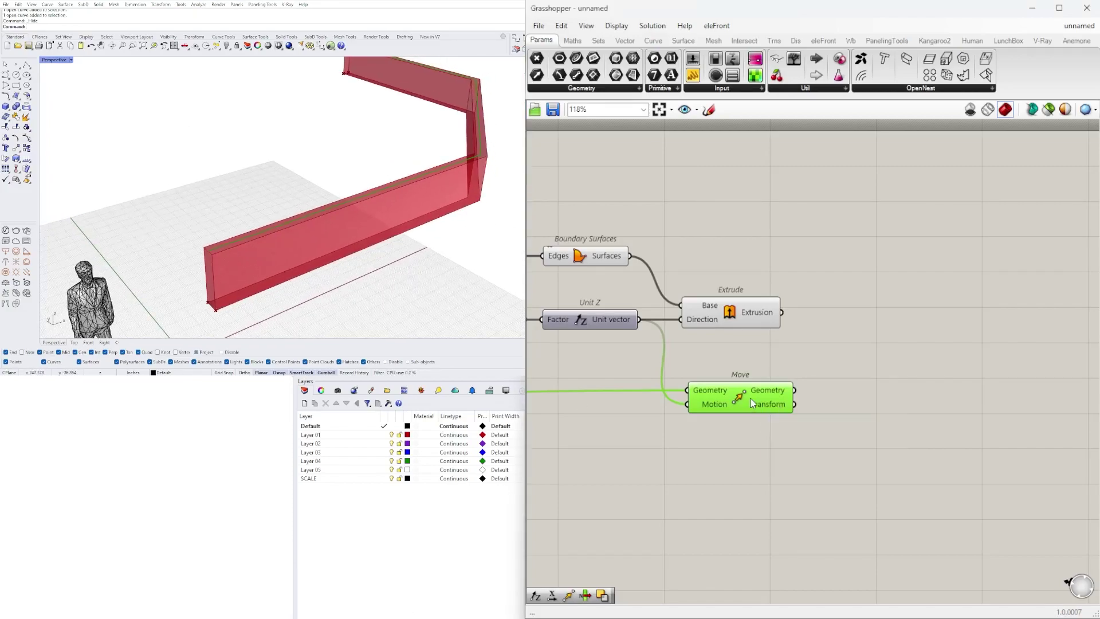
right_drag(290, 273, 328, 243)
scroll(328, 242, up, 5)
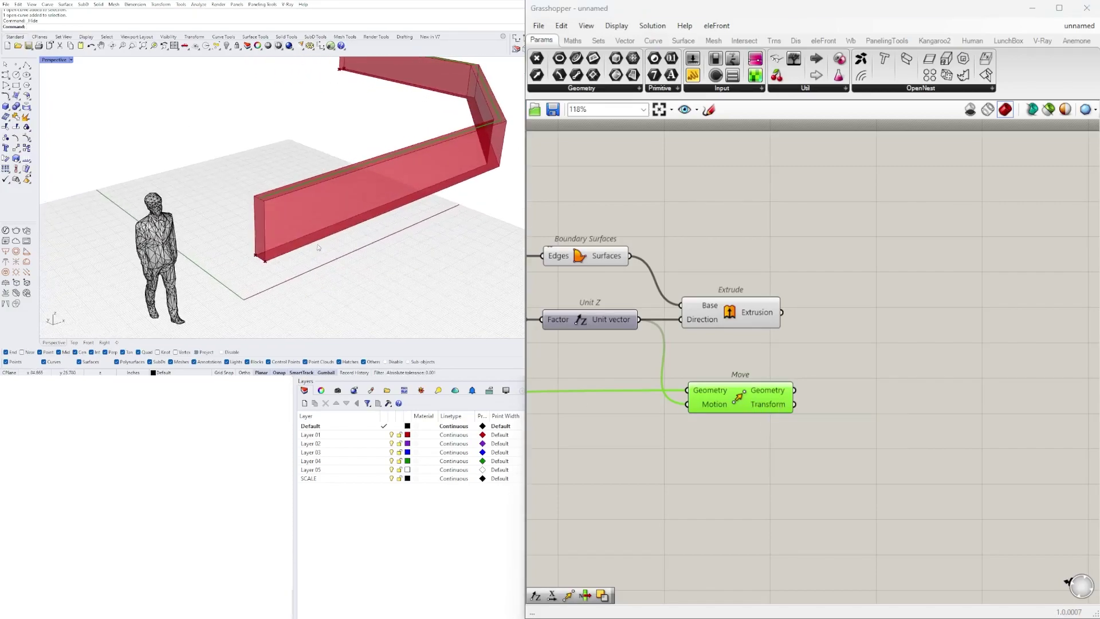
scroll(807, 365, up, 3)
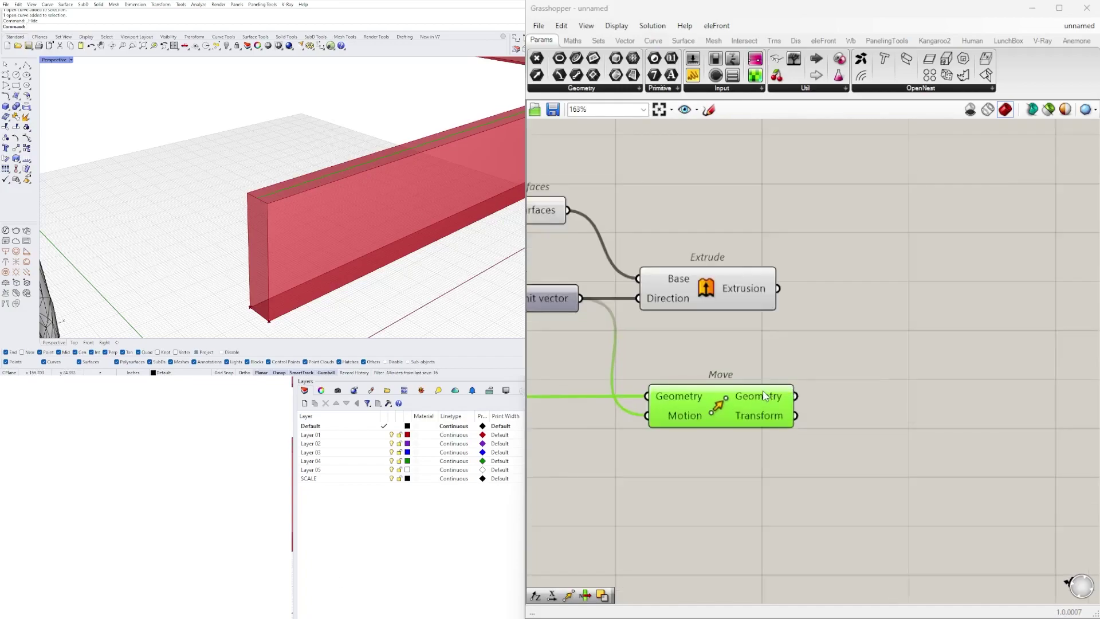
Add another Offset Curve component beyond Move, leaving space between the two components
click(862, 410)
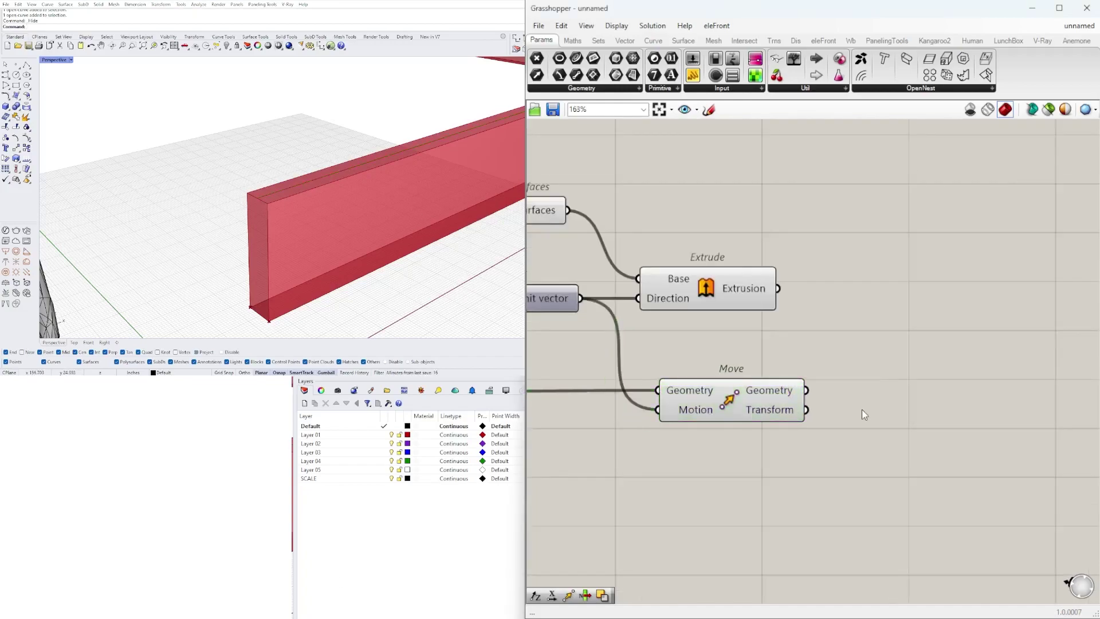
double_click(871, 417)
text(offset)
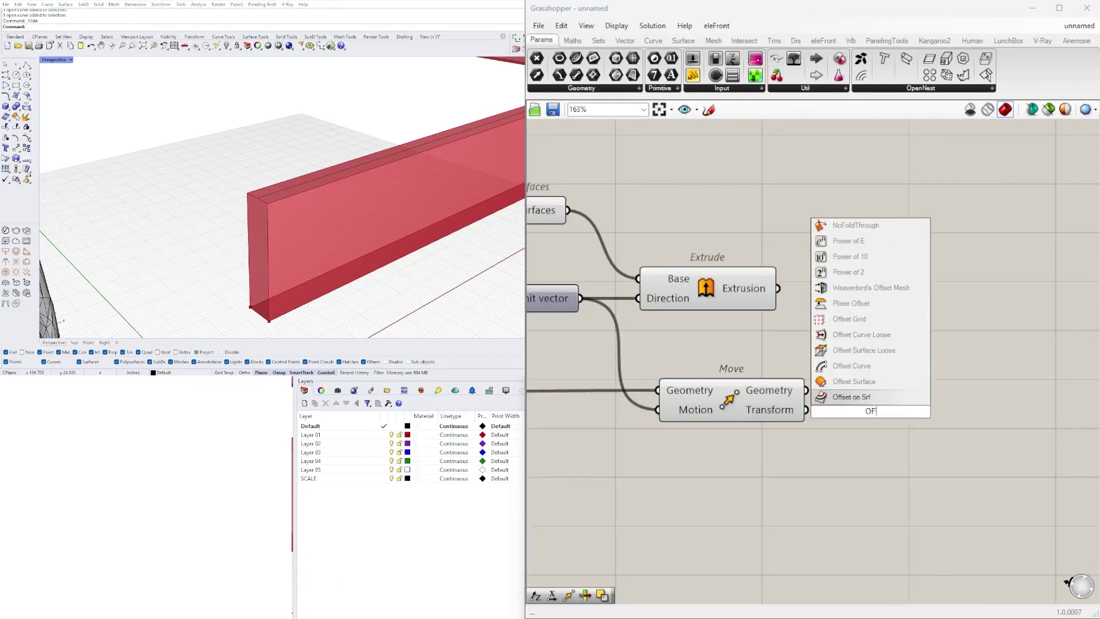
click(853, 414)
drag(855, 415, 1028, 430)
right_drag(1027, 430, 821, 427)
scroll(718, 439, down, 3)
right_drag(718, 438, 829, 431)
scroll(776, 459, up, 1)
Add a number slider with the value 1.50 and place it directly below Move
double_click(779, 463)
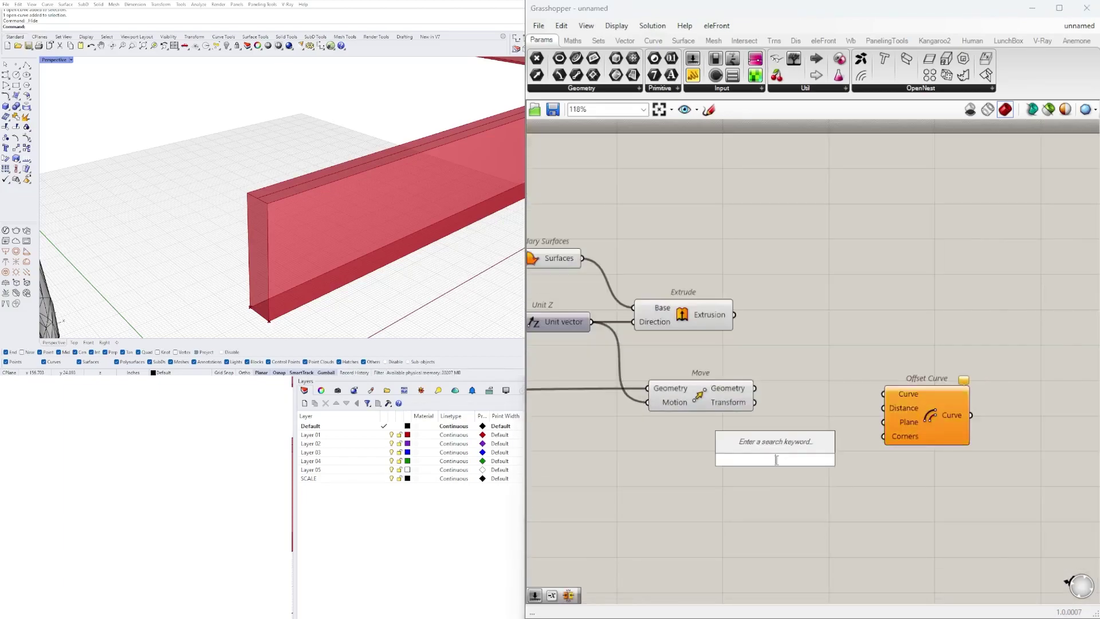
text(1.5)
key(Return)
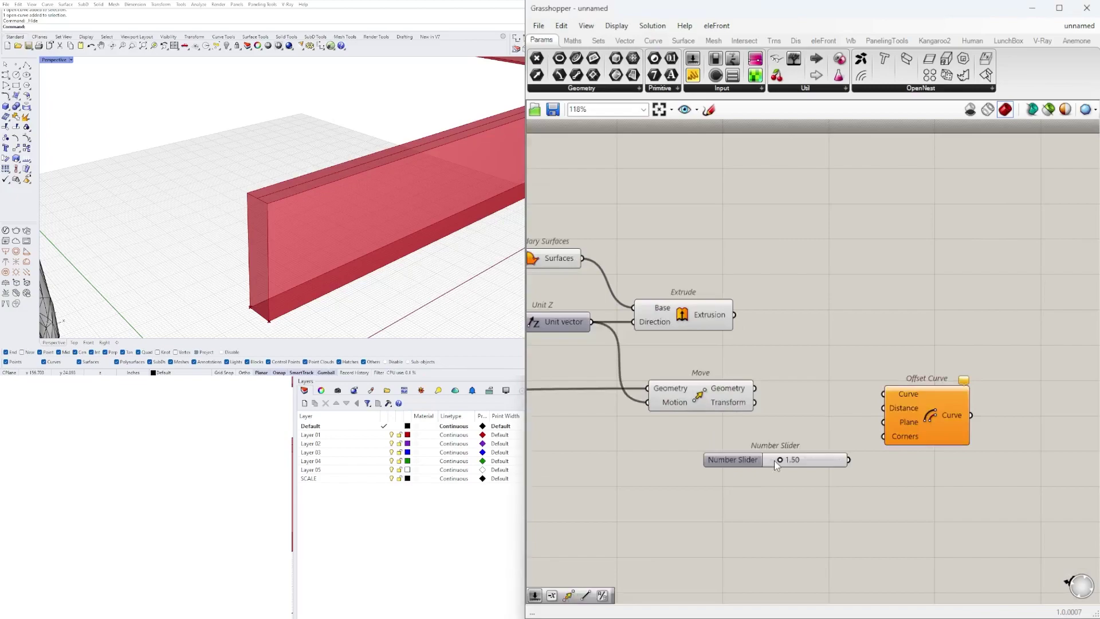
scroll(716, 484, up, 2)
drag(737, 456, 632, 431)
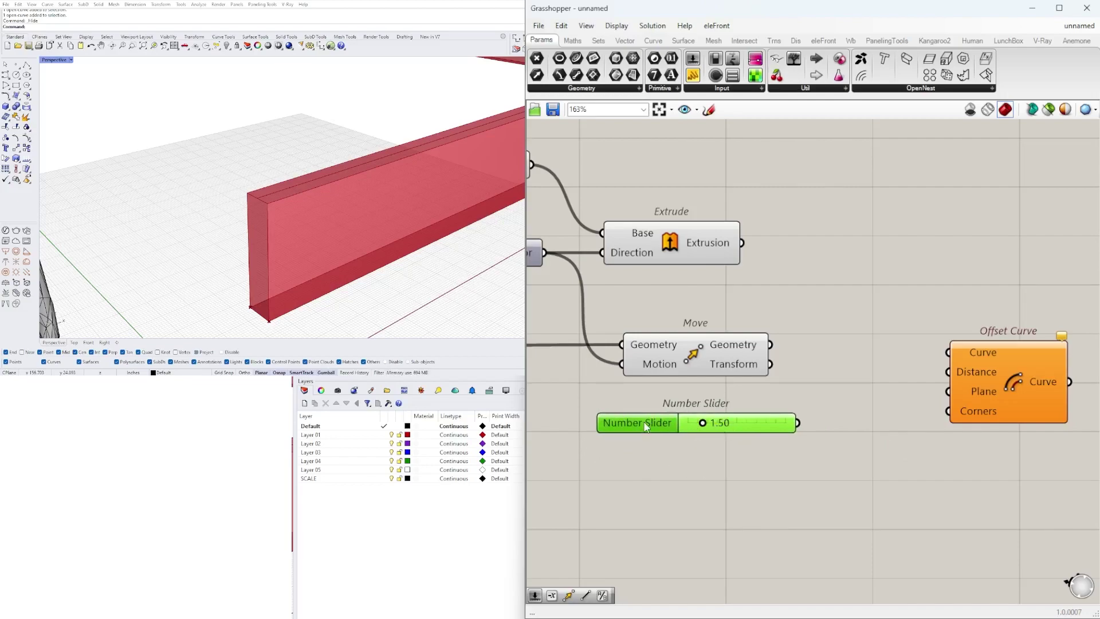
drag(646, 427, 634, 422)
Wire the 1.50 slider into the new Offset Curve's Distance and the moved Geometry into its Curve input
drag(785, 417, 949, 372)
drag(770, 344, 952, 351)
click(969, 370)
scroll(667, 425, up, 1)
right_drag(816, 422, 682, 423)
drag(936, 371, 955, 367)
Duplicate the Offset Curve fed by Move directly below itself, keeping its input connections
scroll(955, 369, down, 3)
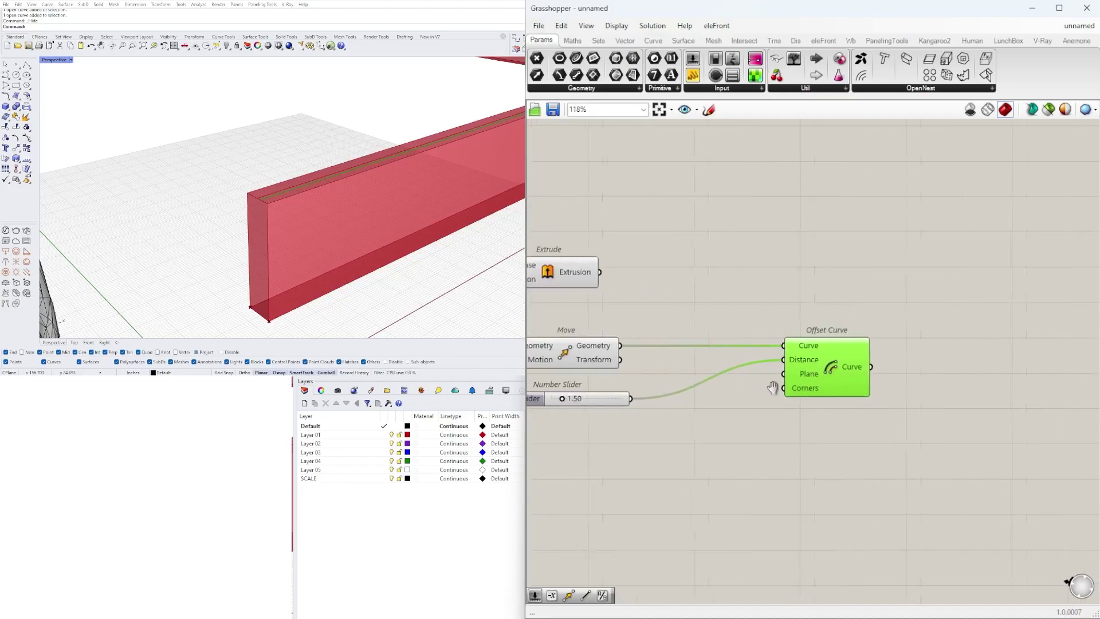
click(508, 589)
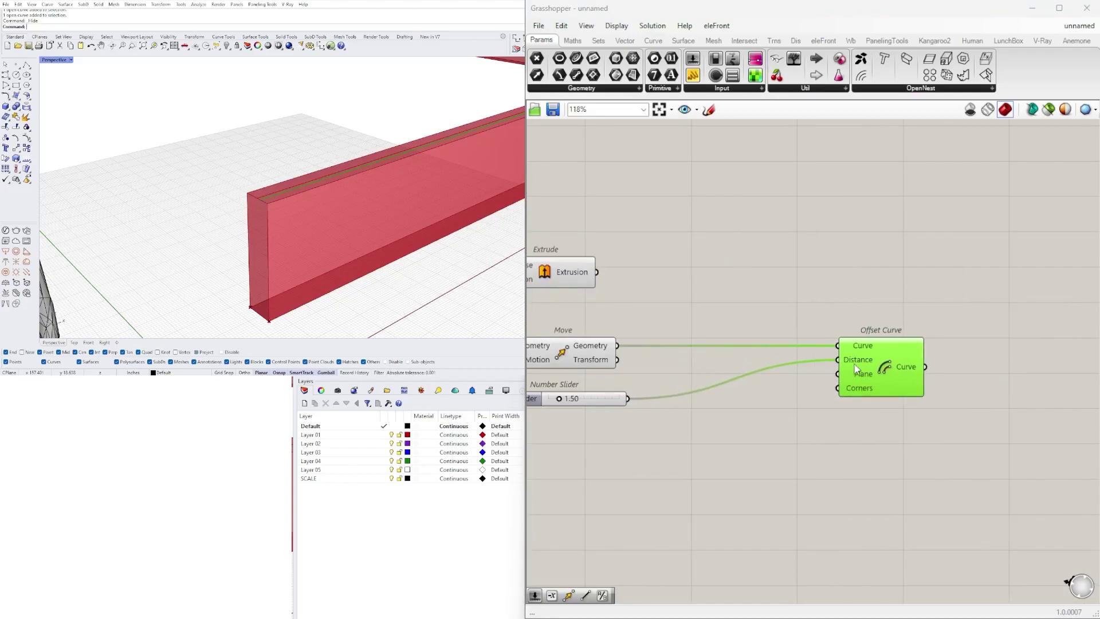
alt+drag(854, 369, 859, 439)
right_drag(789, 450, 914, 449)
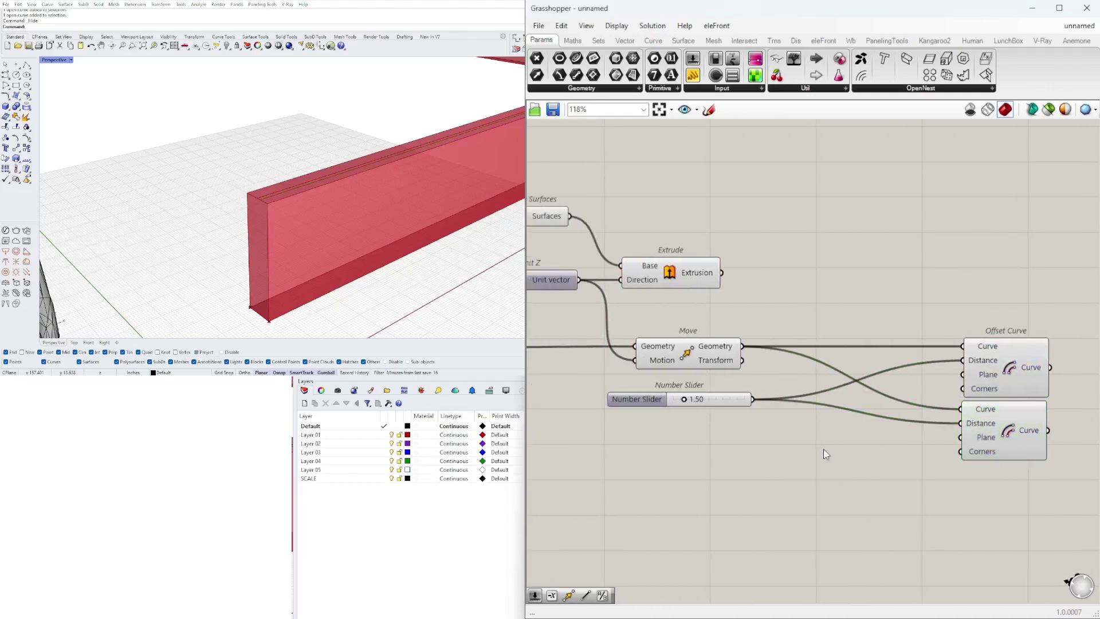
Add a Negative component between the 1.50 slider and the duplicated Offset Curve
double_click(825, 452)
text(NEG)
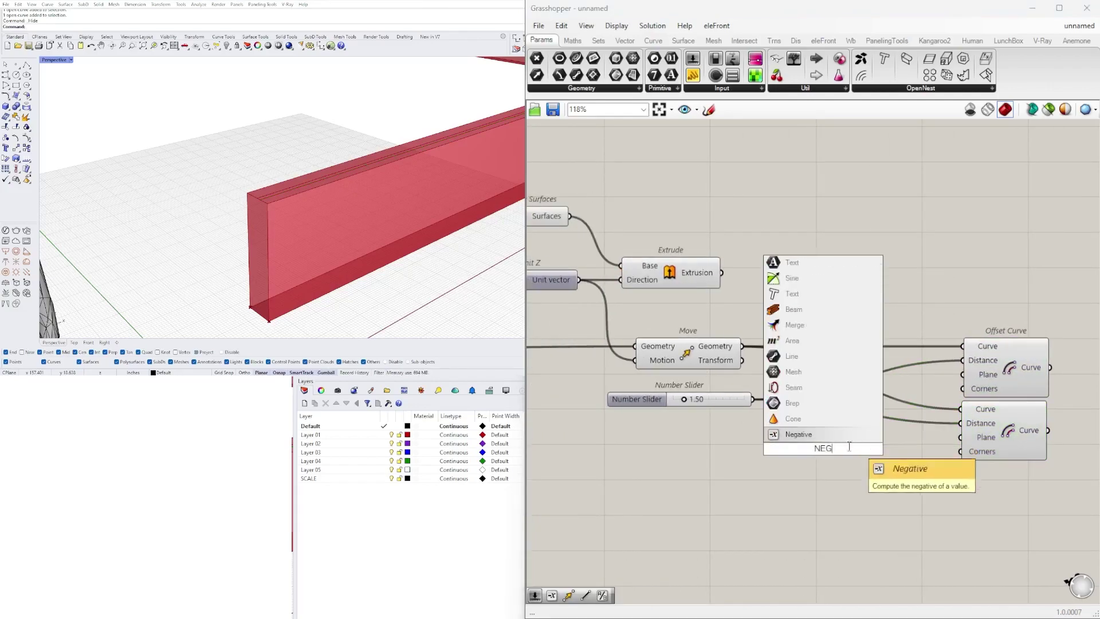
key(Return)
scroll(827, 448, up, 2)
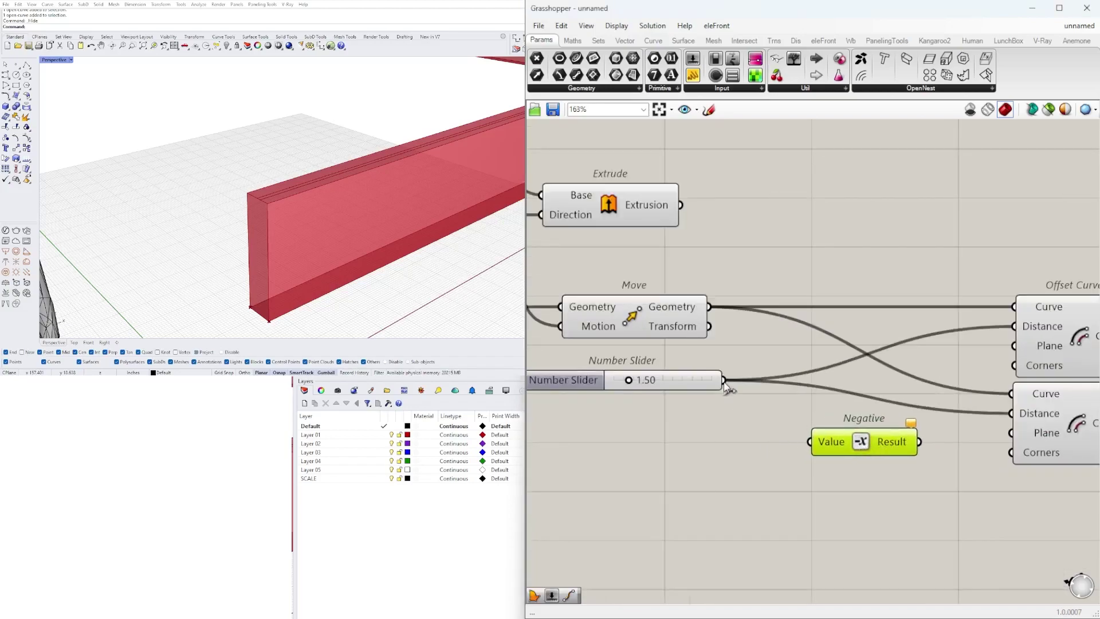
scroll(672, 387, down, 1)
click(679, 383)
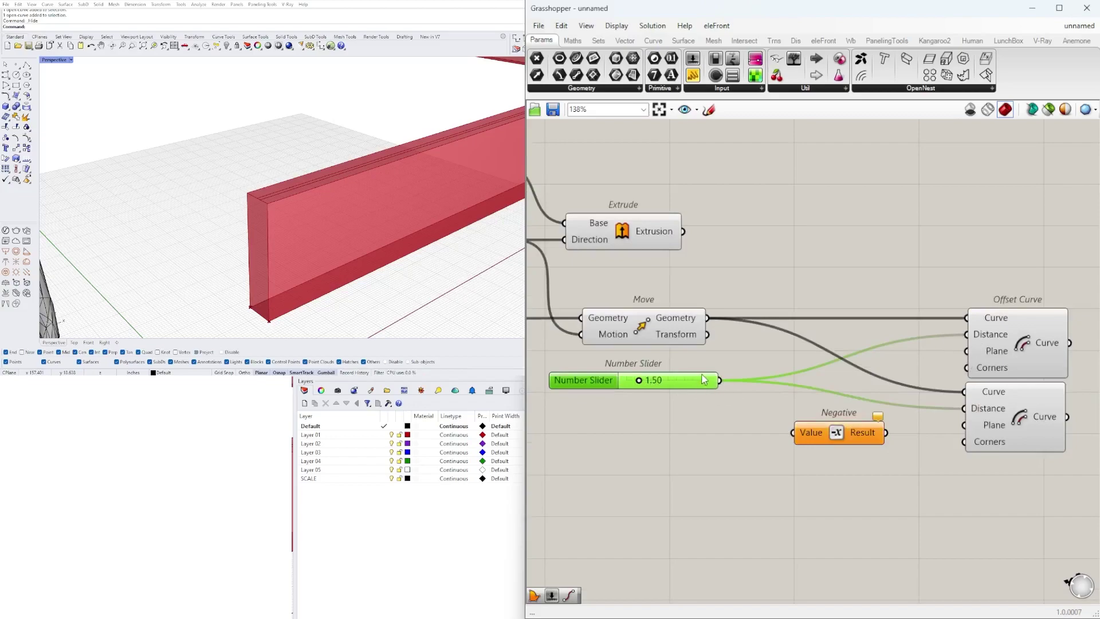
Wire the 1.50 slider through Negative into the lower Offset Curve's Distance input and align Negative beside that input
drag(720, 380, 794, 433)
drag(886, 433, 971, 416)
drag(848, 439, 870, 414)
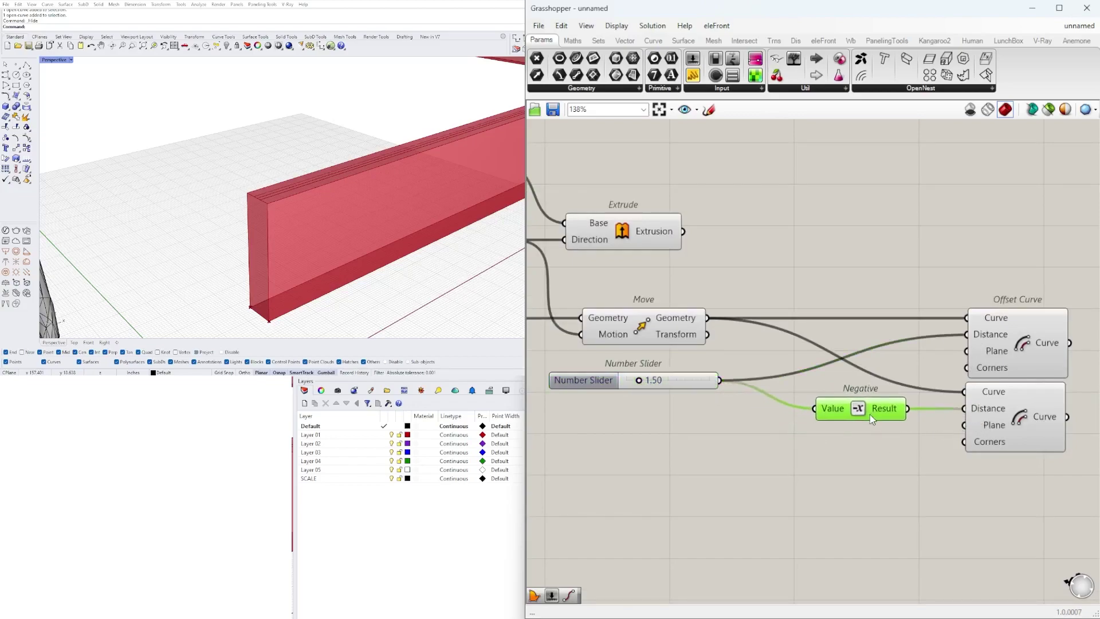
Insert a relay on the slider's output wires, move the slider away from it, and set the slider to 3.00
right_drag(698, 383, 834, 387)
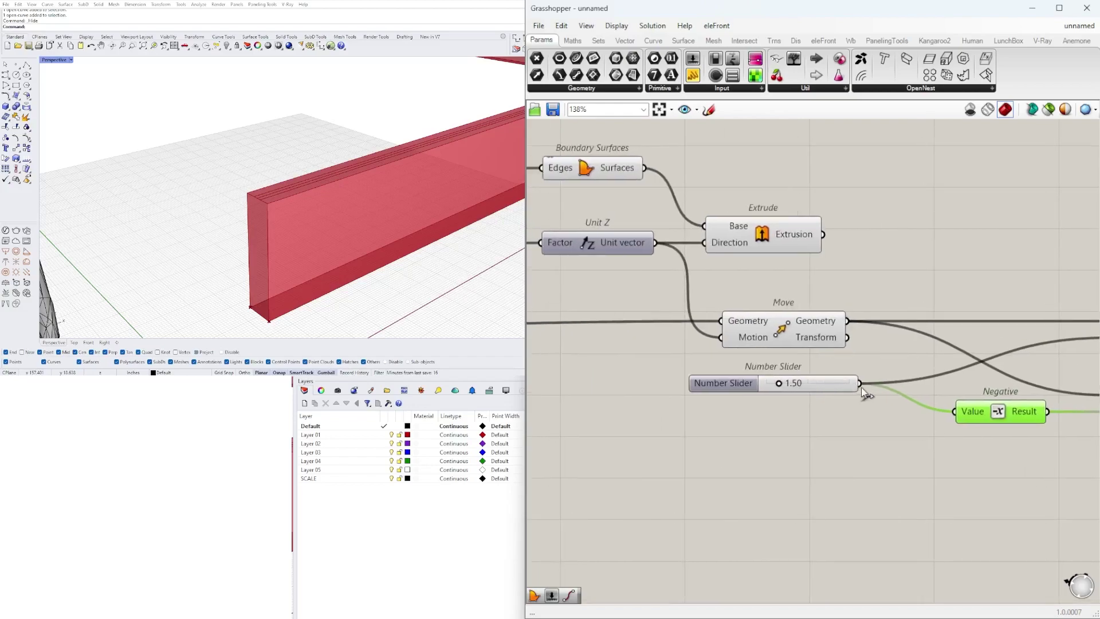
double_click(862, 387)
drag(834, 391, 710, 391)
double_click(687, 390)
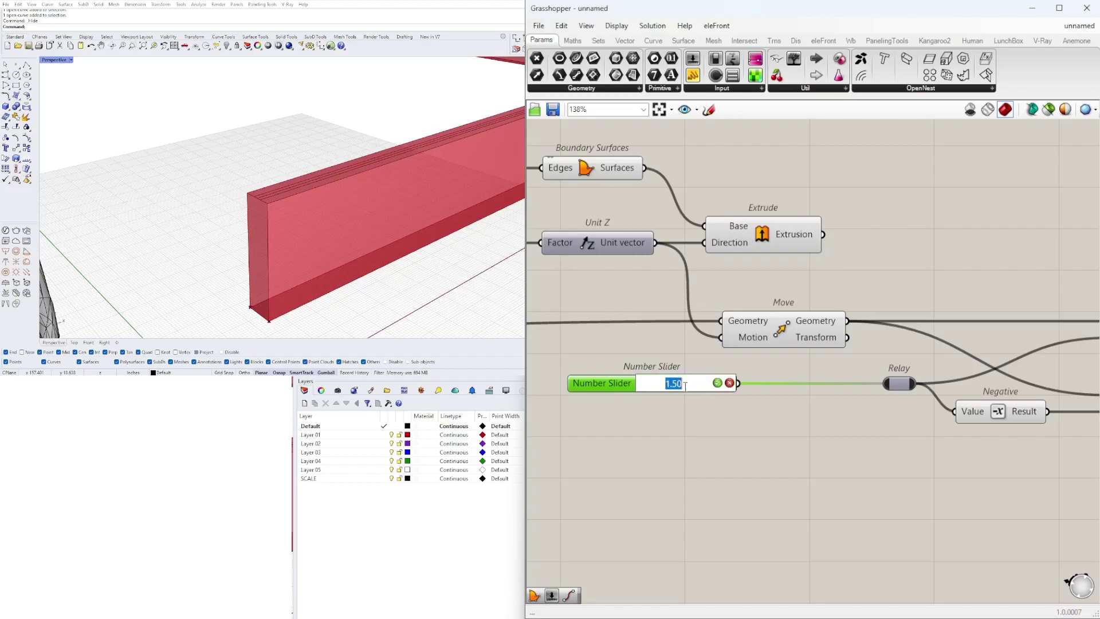
text(3)
key(Return)
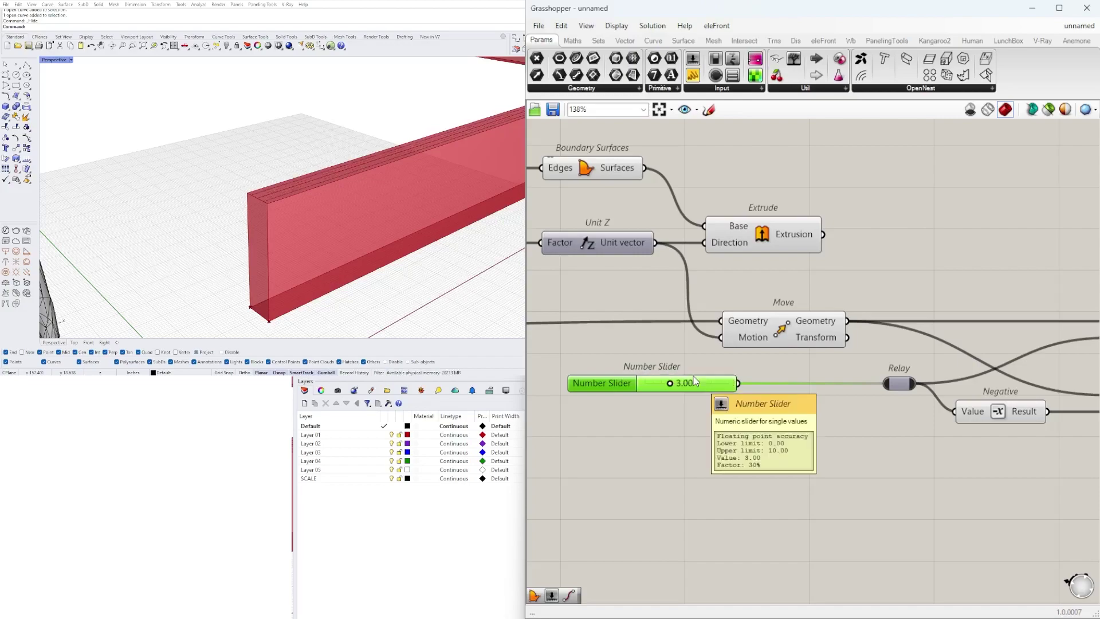
Add a Division component with divisor 2, wire it between the 3.00 slider and the relay, and line up the components
double_click(802, 424)
text(/2)
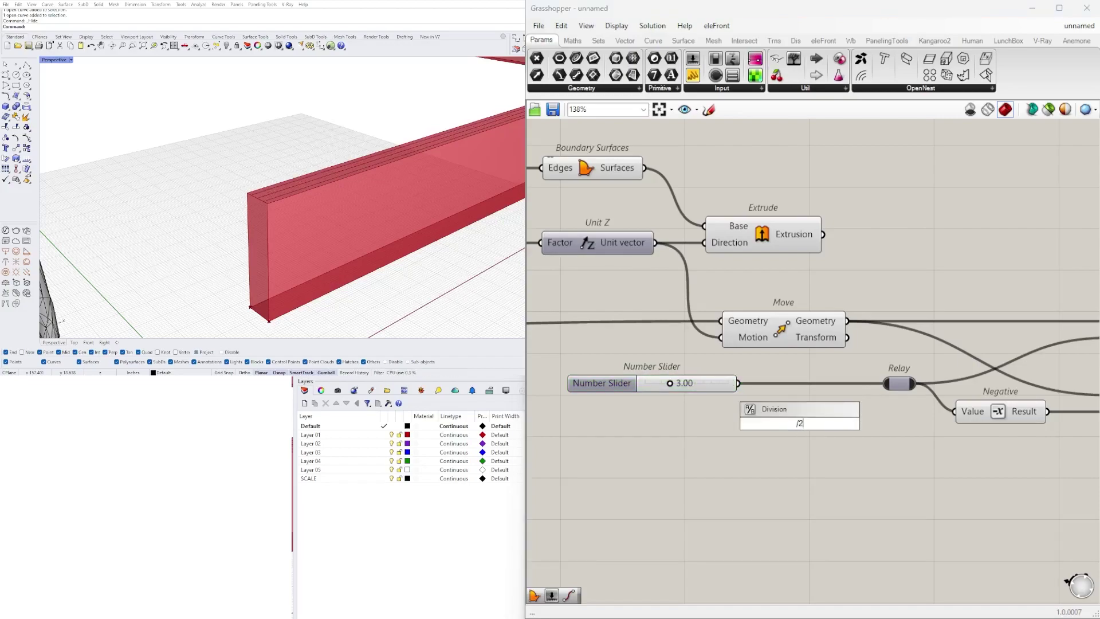
key(Return)
drag(738, 383, 761, 415)
drag(838, 423, 880, 395)
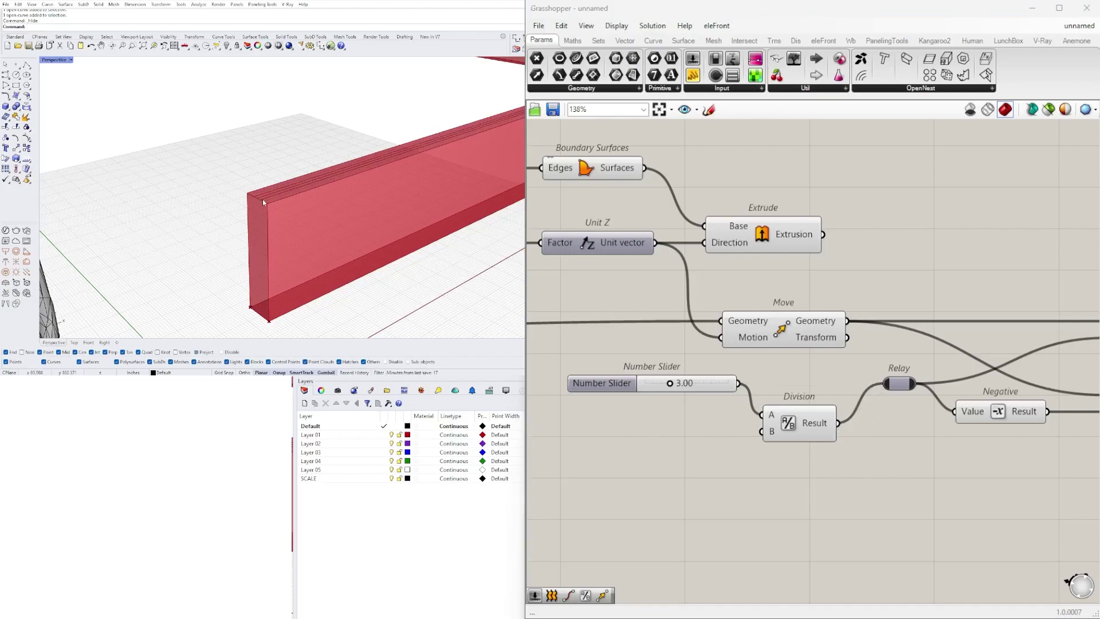
drag(807, 430, 835, 390)
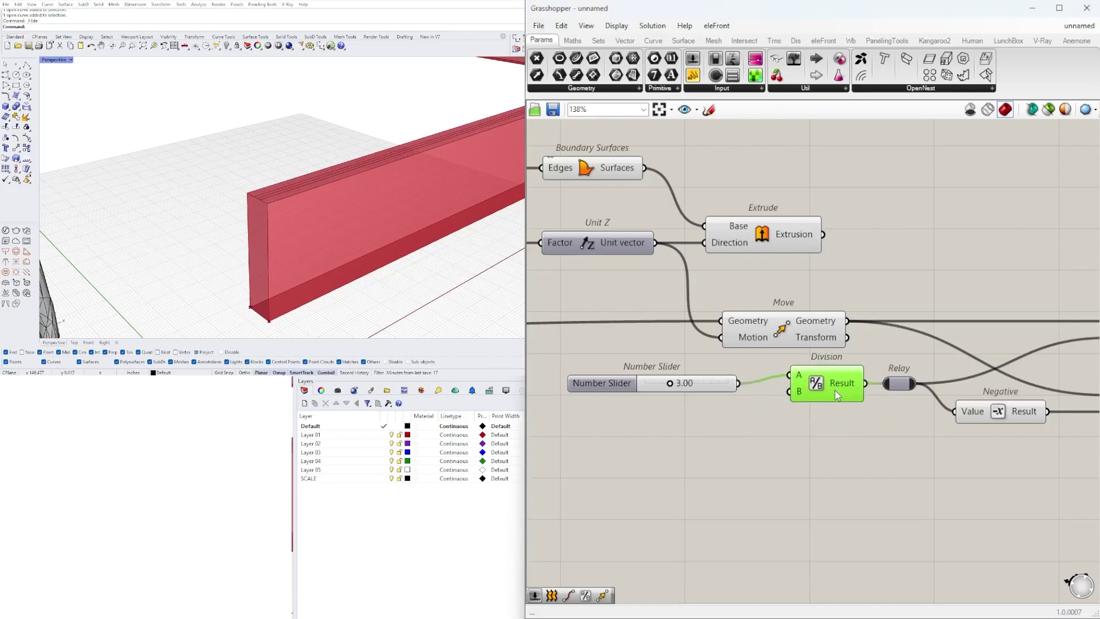
drag(684, 392, 713, 383)
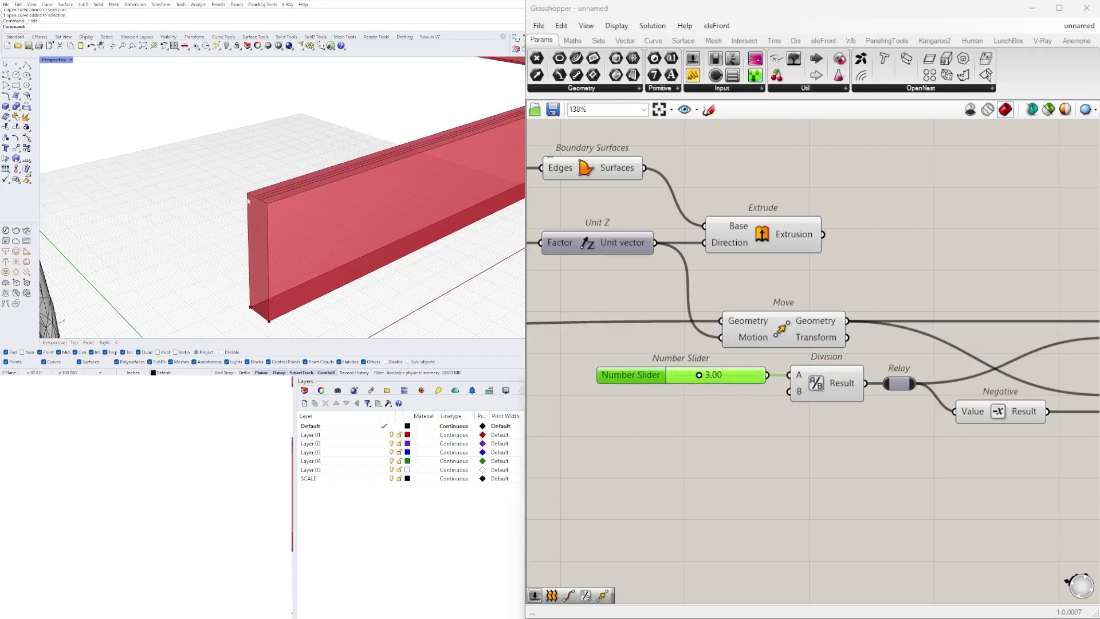
Move the slider, Division, relay and Negative components together slightly farther from the two Offset Curve components
scroll(745, 375, down, 1)
scroll(917, 382, up, 3)
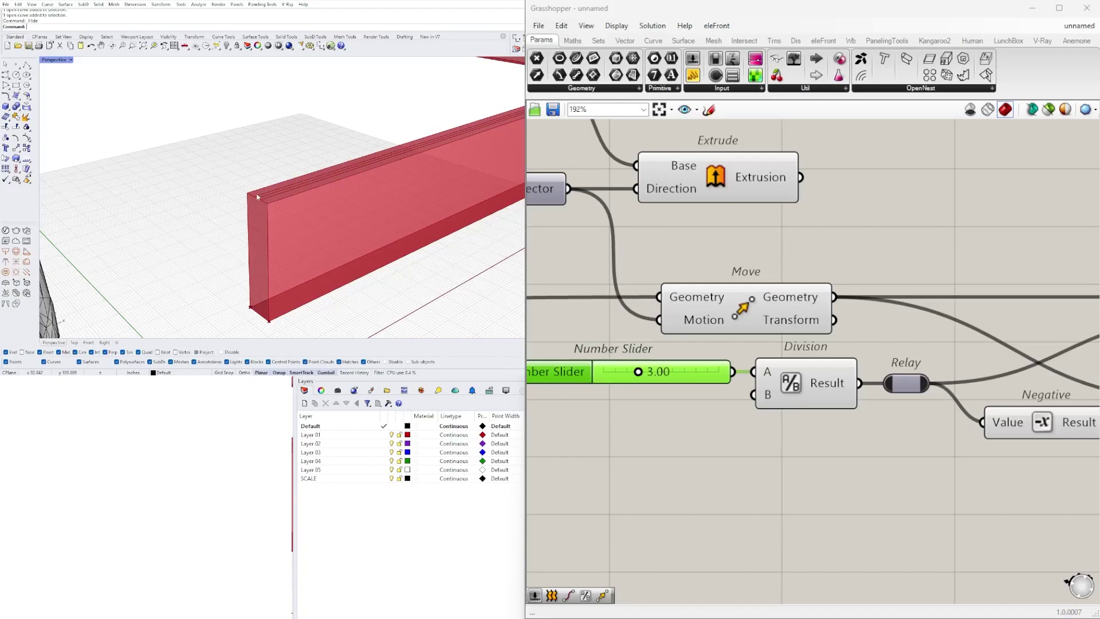
scroll(645, 378, down, 4)
right_drag(831, 409, 910, 410)
drag(923, 453, 691, 362)
drag(802, 390, 778, 395)
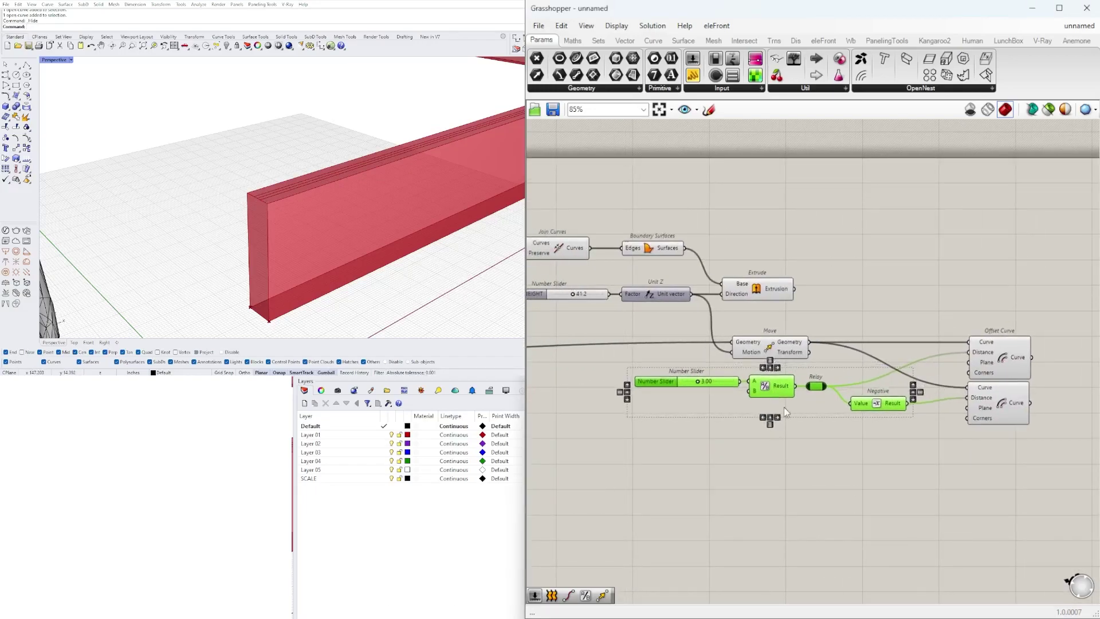
Highlight each of the two new Offset Curve components to compare their curves on top of the wall
click(992, 359)
scroll(863, 356, up, 3)
right_drag(995, 365, 790, 344)
click(867, 412)
scroll(869, 367, up, 4)
click(790, 344)
drag(792, 348, 788, 348)
click(801, 429)
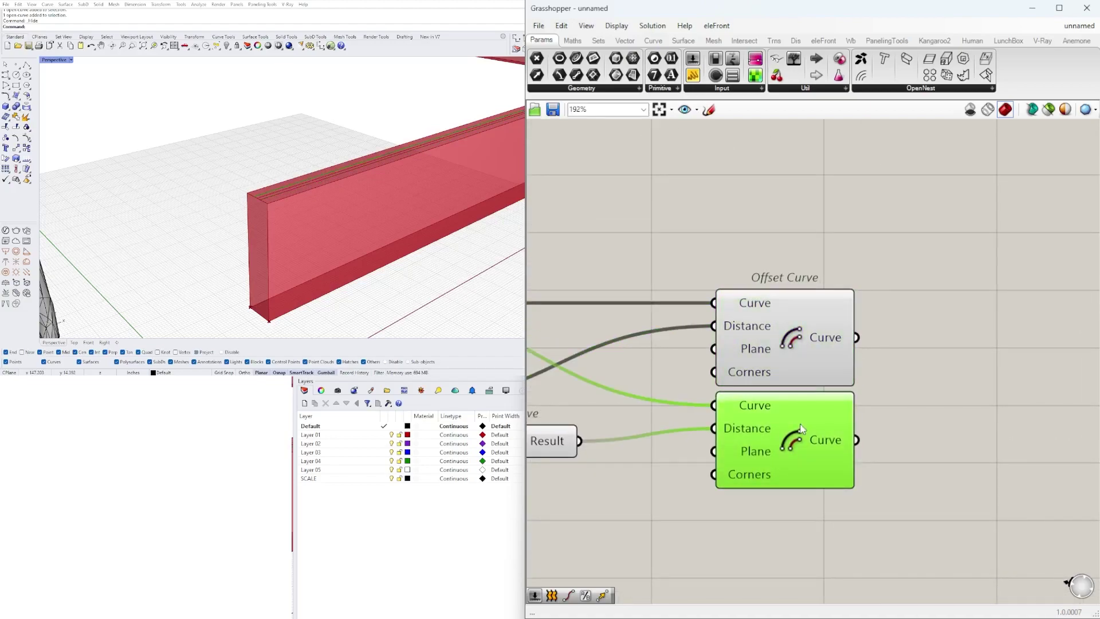
Insert a relay on Move's Geometry output and place it between Move and the two Offset Curve components
scroll(801, 428, down, 3)
right_drag(560, 349, 695, 321)
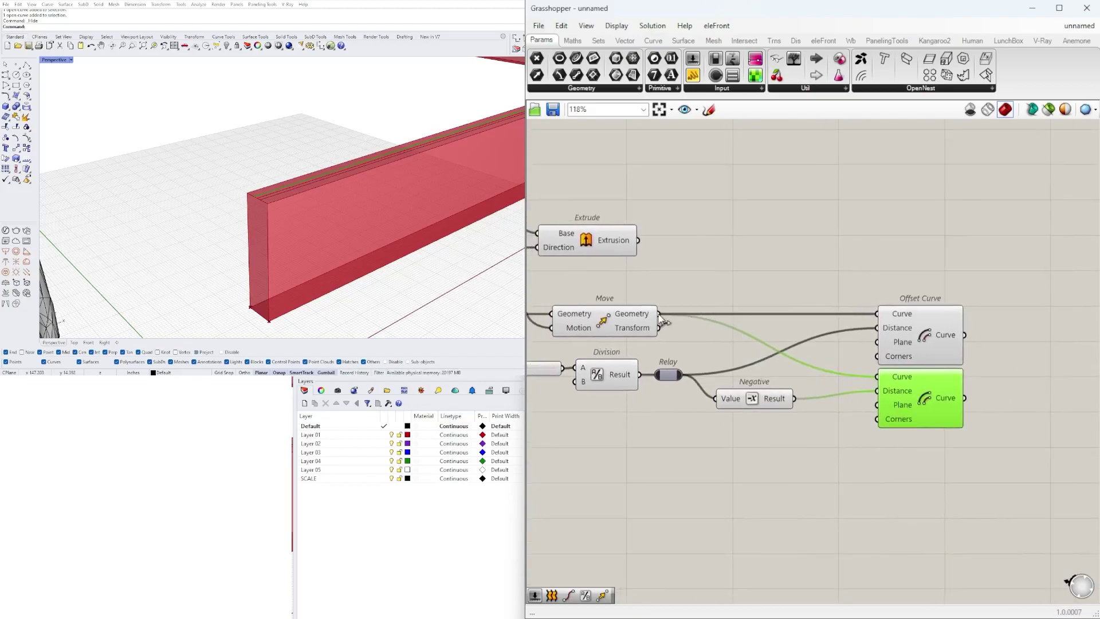
double_click(662, 314)
drag(688, 319, 764, 318)
click(758, 272)
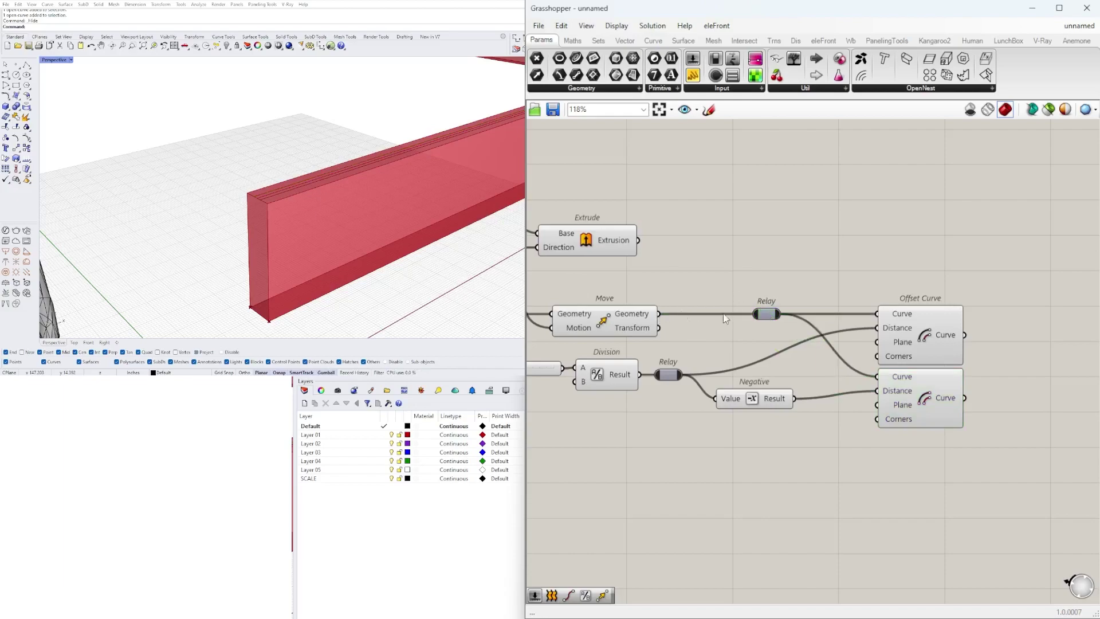
Examine the moved centreline and its two offset curves along the wall's top face in the Rhino viewport
click(766, 314)
scroll(864, 298, down, 2)
drag(986, 427, 730, 288)
shift+drag(709, 397, 571, 336)
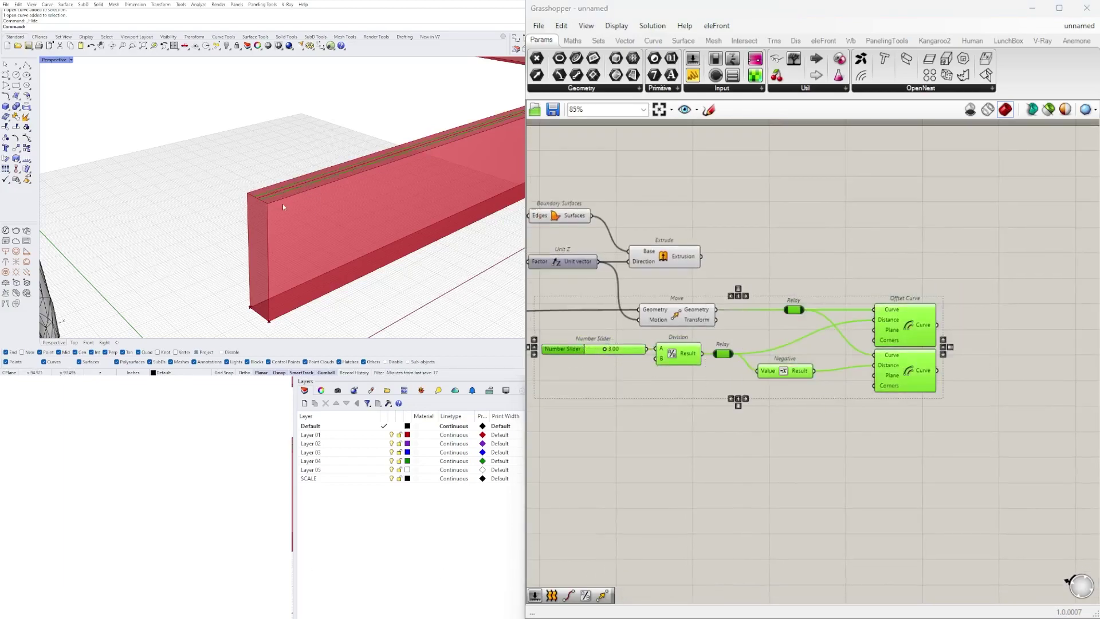
scroll(263, 199, up, 2)
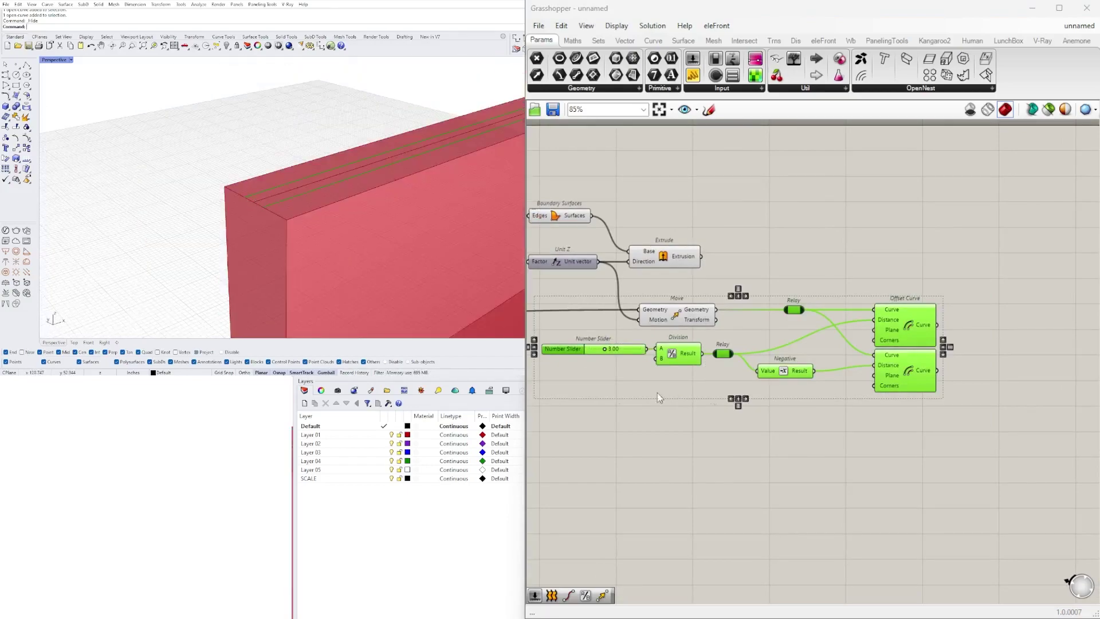
click(851, 334)
click(891, 324)
click(895, 360)
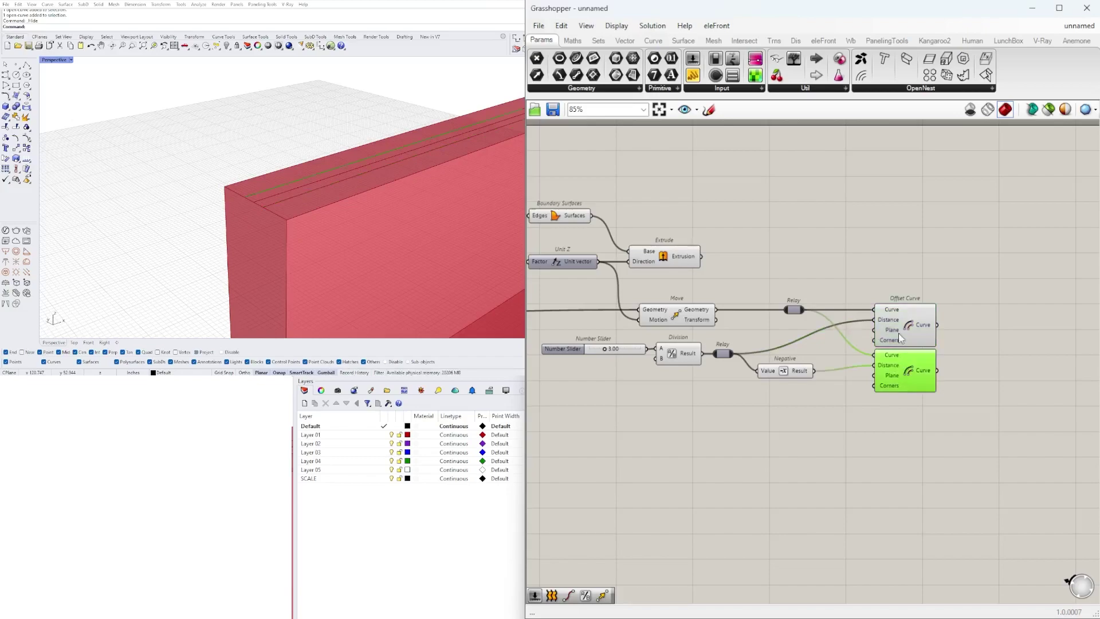
shift+click(899, 334)
scroll(233, 197, down, 6)
shift+right_drag(310, 172, 321, 202)
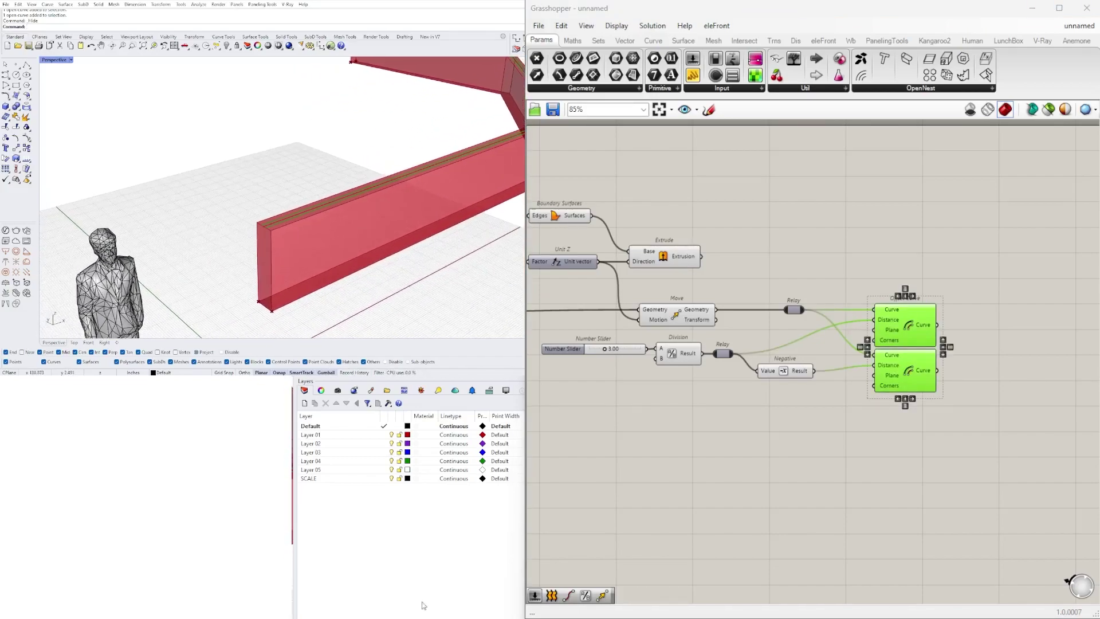
Review the base wall's earlier component chain from Offset Curve to Join Curves for reference
right_drag(725, 406, 957, 418)
scroll(601, 393, down, 3)
right_drag(602, 393, 926, 368)
scroll(862, 294, up, 3)
scroll(916, 266, up, 1)
right_drag(916, 266, 757, 252)
scroll(850, 256, down, 2)
click(850, 255)
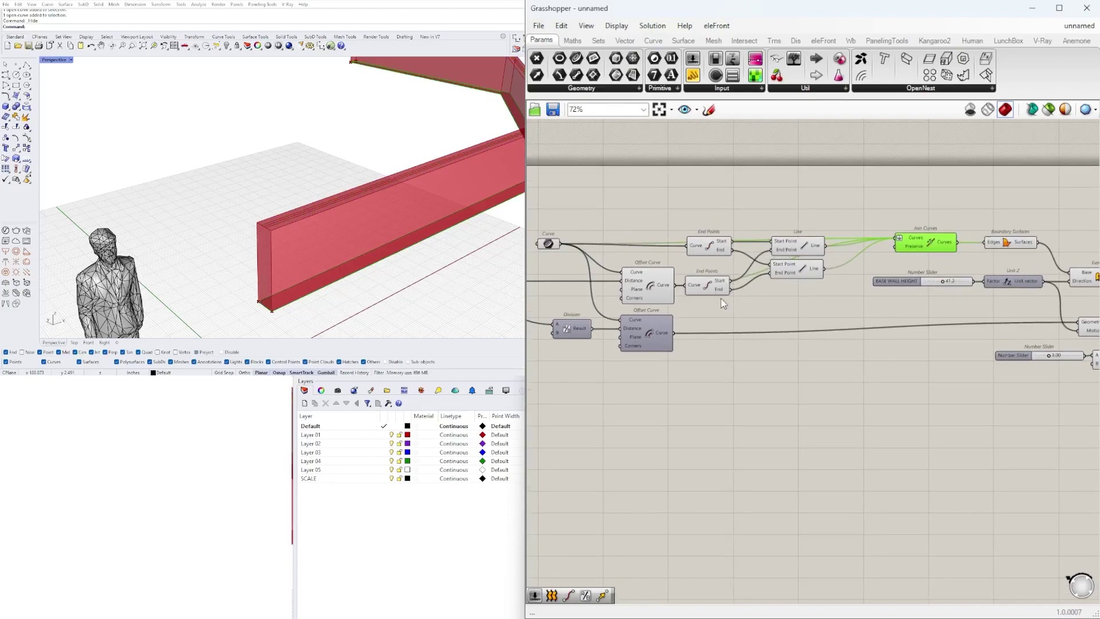
Add a Loft component after the two new Offset Curves and wire both Curve outputs into its Curves input
right_drag(1040, 377, 733, 345)
right_drag(963, 355, 734, 361)
scroll(807, 340, up, 3)
click(741, 352)
click(822, 310)
double_click(824, 315)
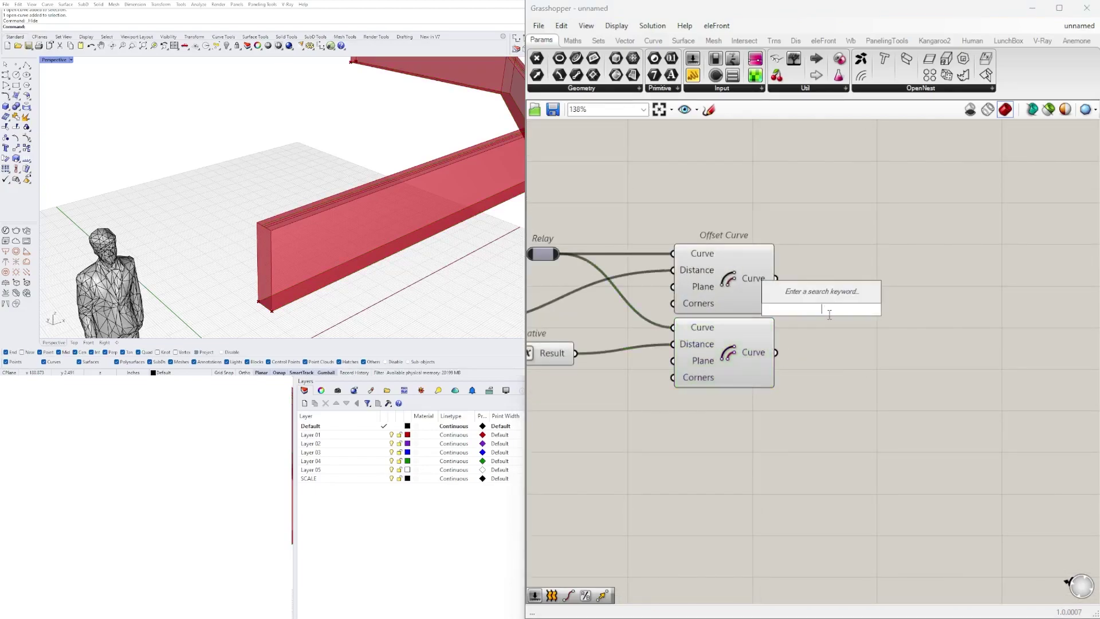
text(LOF)
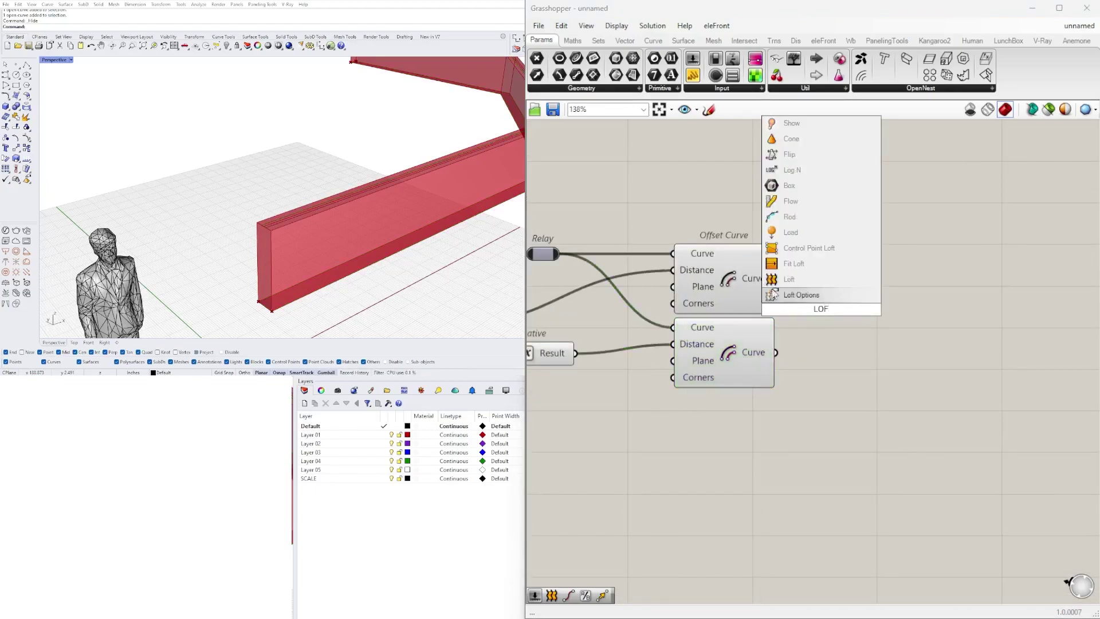
click(783, 279)
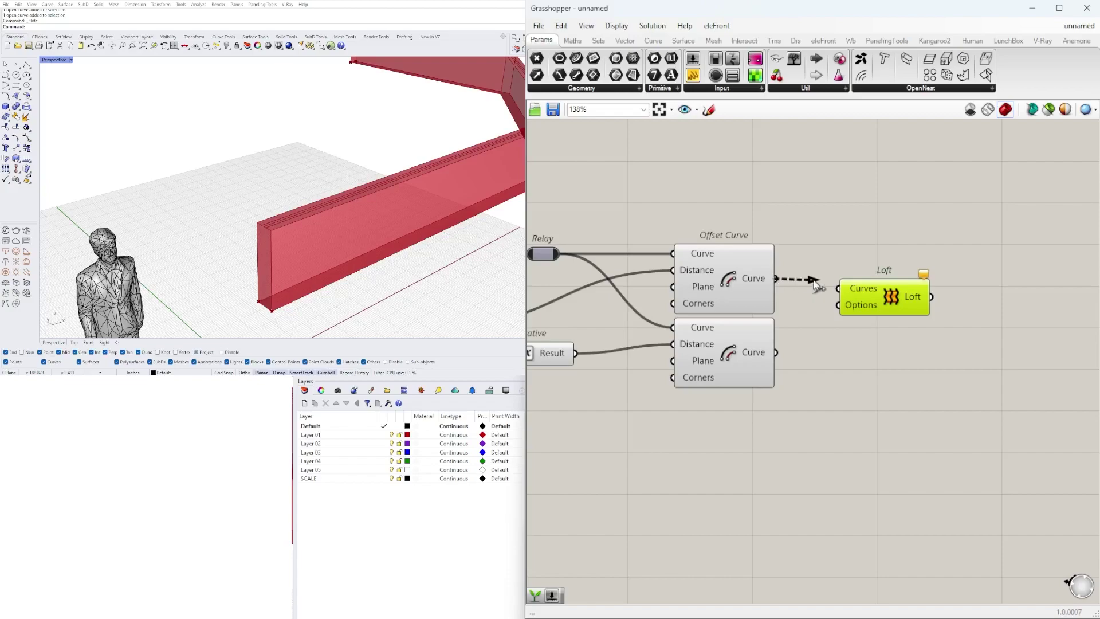
shift+drag(775, 355, 913, 286)
Inspect the lofted strip along the wall's top face, including its corners, from several viewing angles
scroll(395, 197, down, 8)
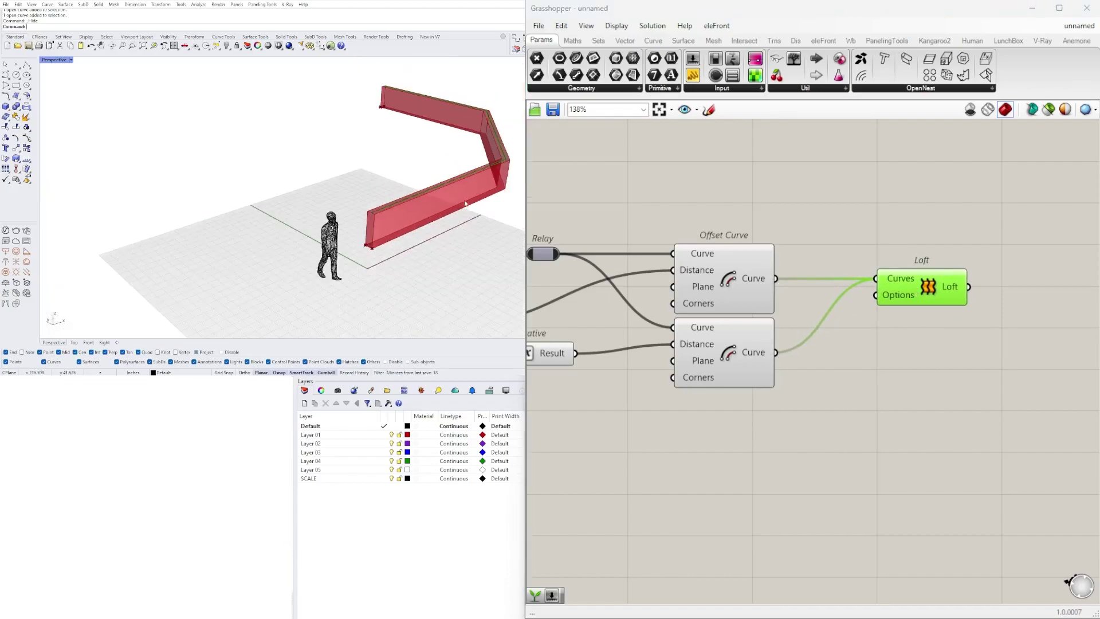
scroll(419, 189, up, 10)
scroll(419, 189, up, 2)
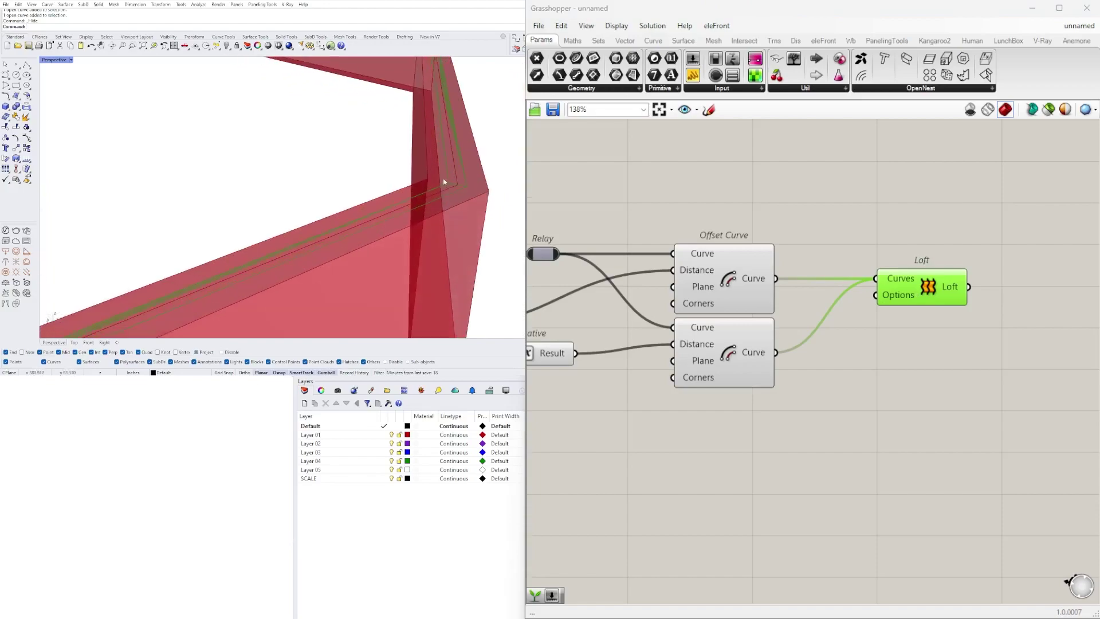
scroll(444, 181, down, 6)
scroll(451, 187, up, 2)
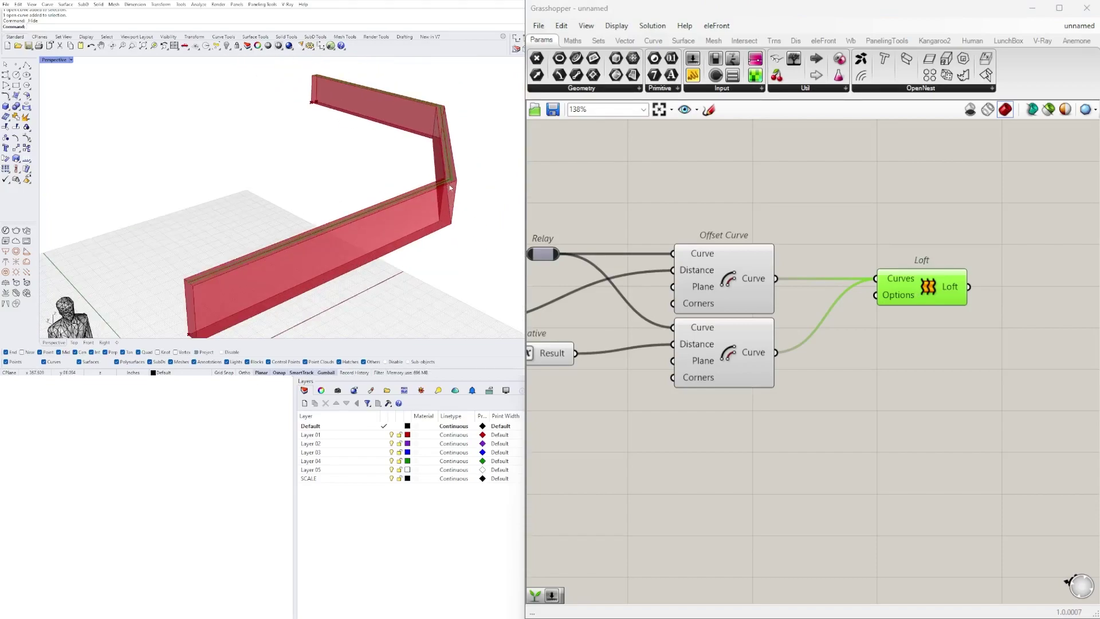
right_drag(272, 256, 296, 247)
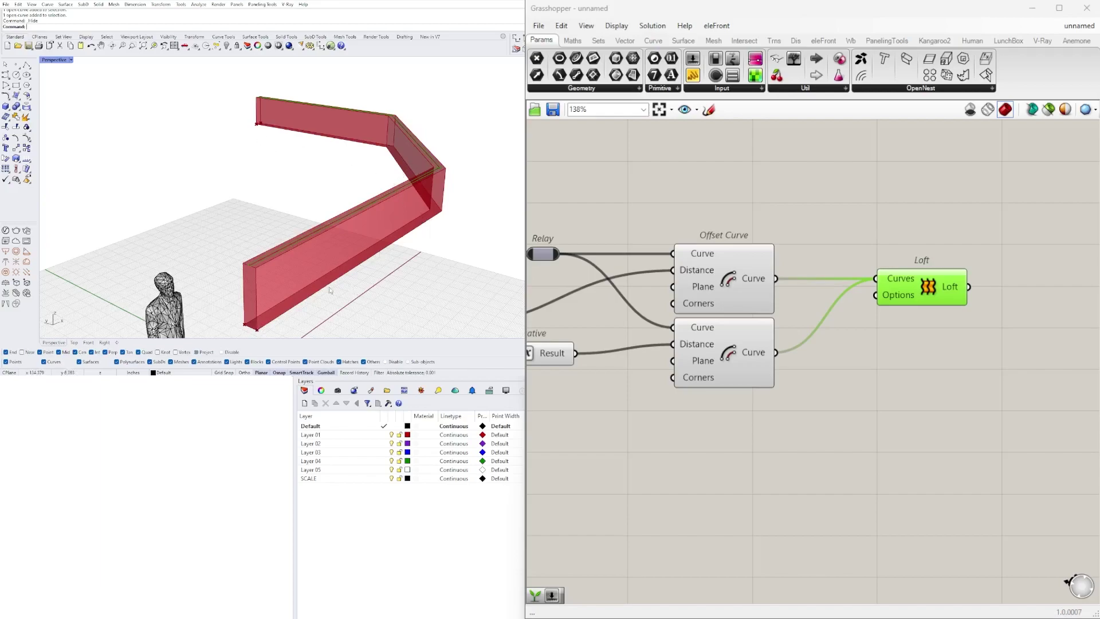
right_drag(267, 320, 175, 255)
scroll(402, 137, down, 5)
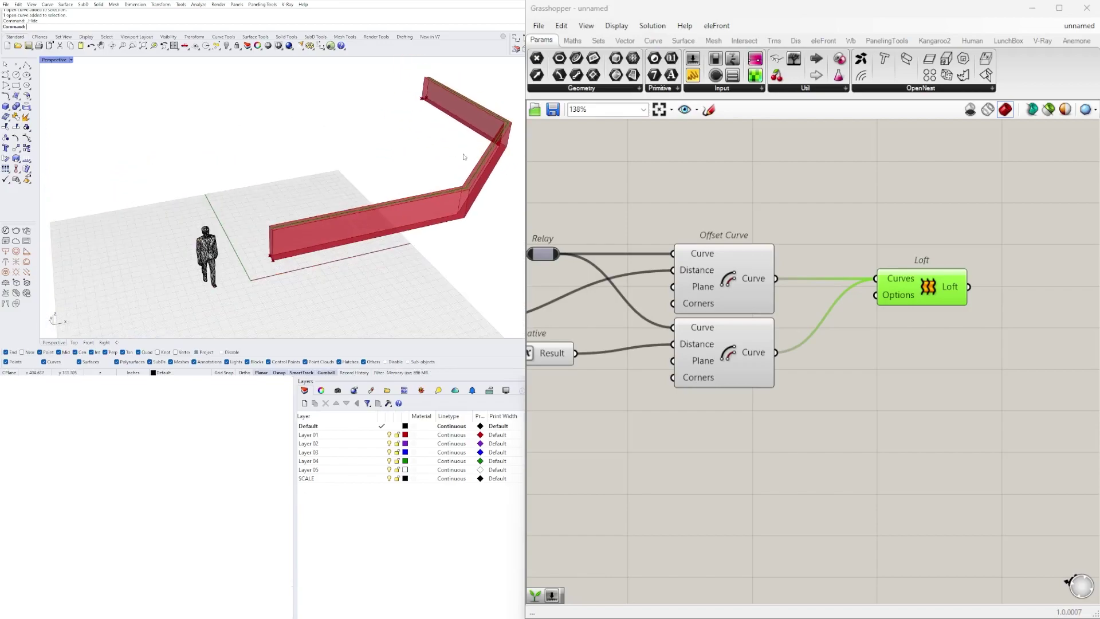
scroll(435, 149, up, 4)
shift+right_drag(378, 182, 290, 196)
click(914, 367)
click(934, 287)
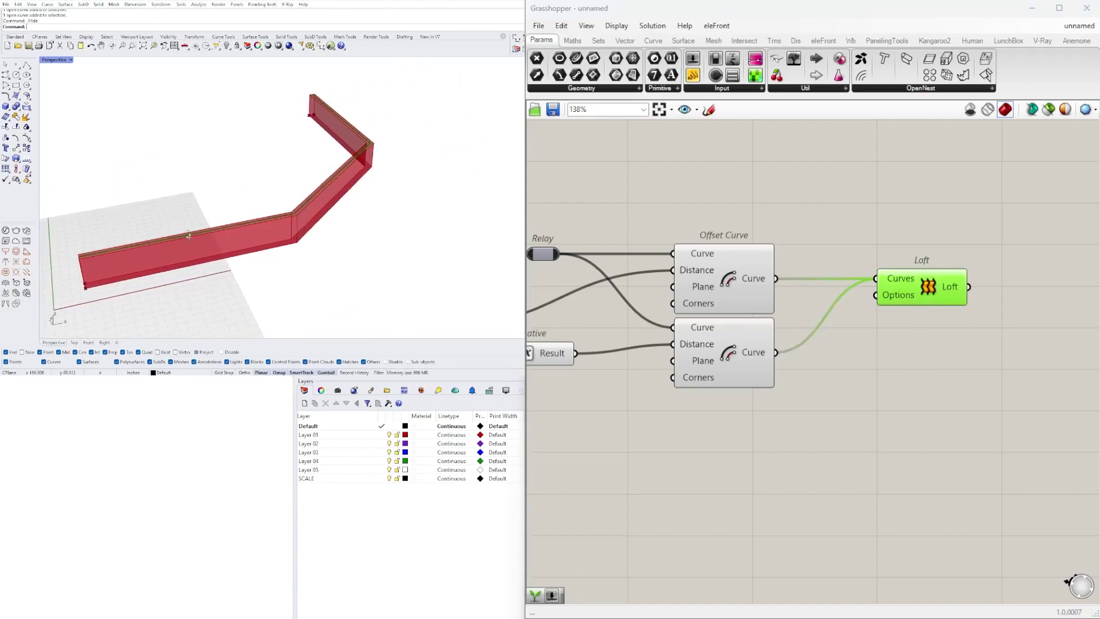
right_drag(189, 241, 199, 223)
right_drag(853, 314, 769, 332)
drag(854, 295, 867, 295)
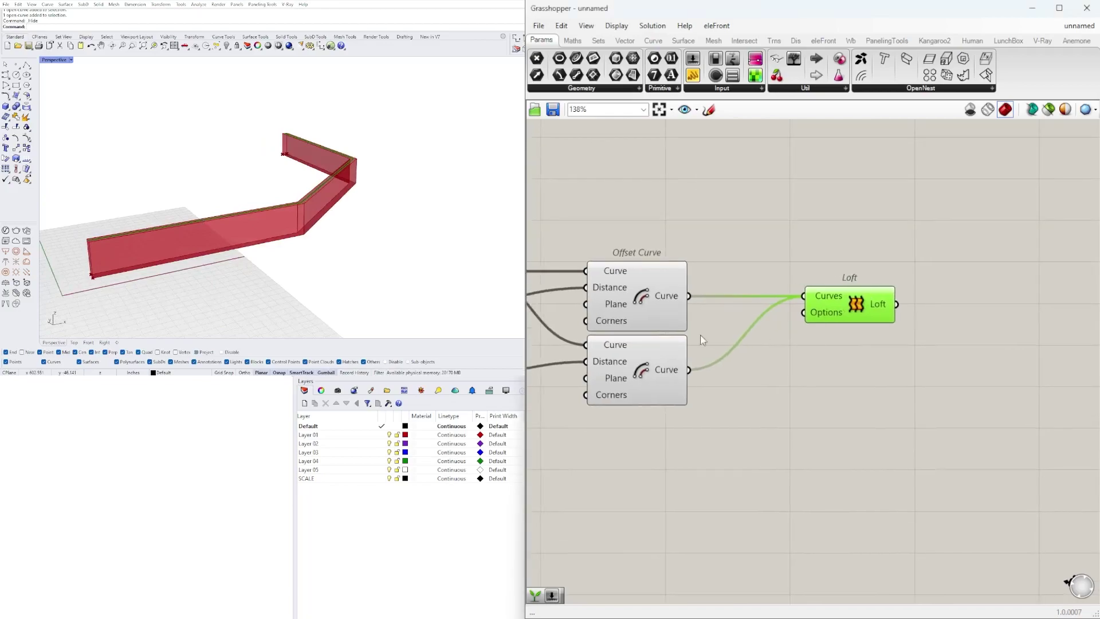
scroll(310, 192, up, 5)
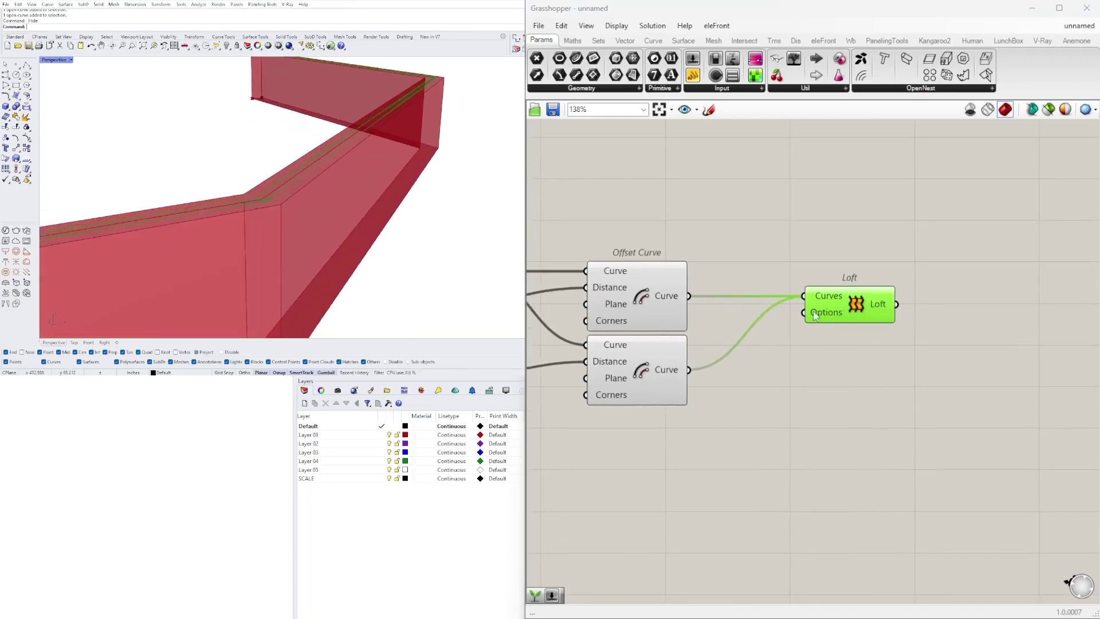
Add an Extrude component after Loft and wire the Loft output into its Base input
right_drag(768, 320, 651, 329)
double_click(838, 331)
text(extrude)
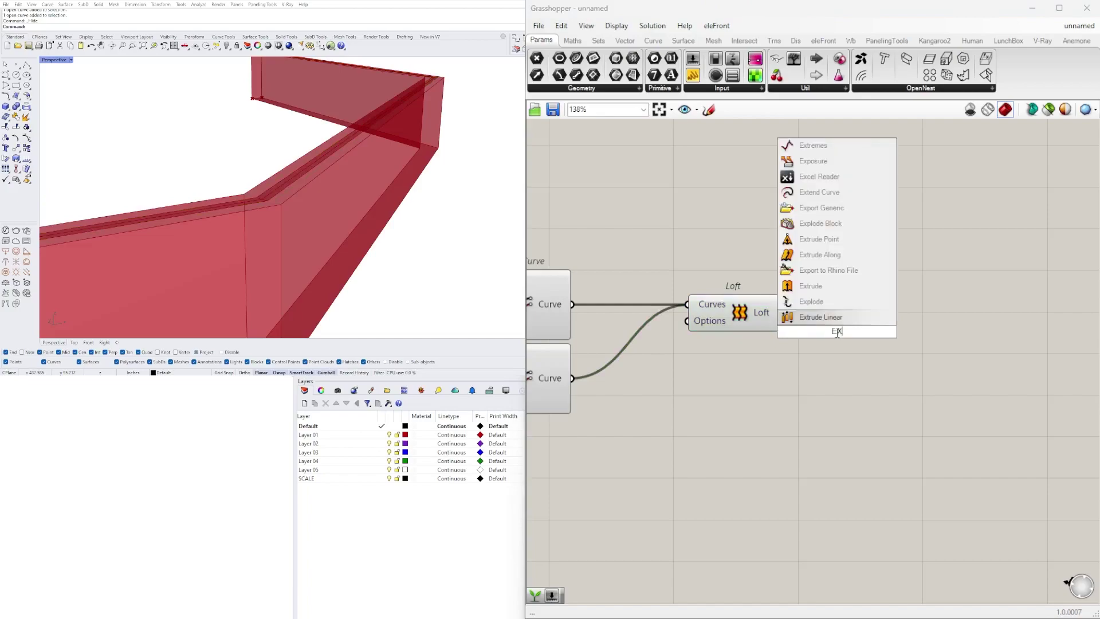
key(Return)
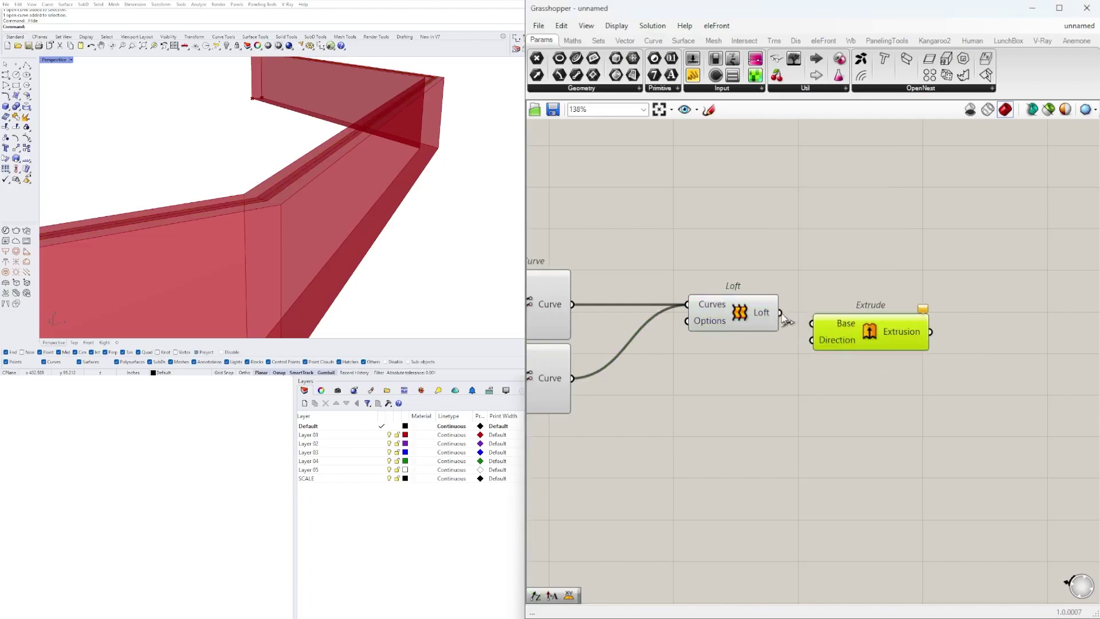
drag(853, 327, 898, 316)
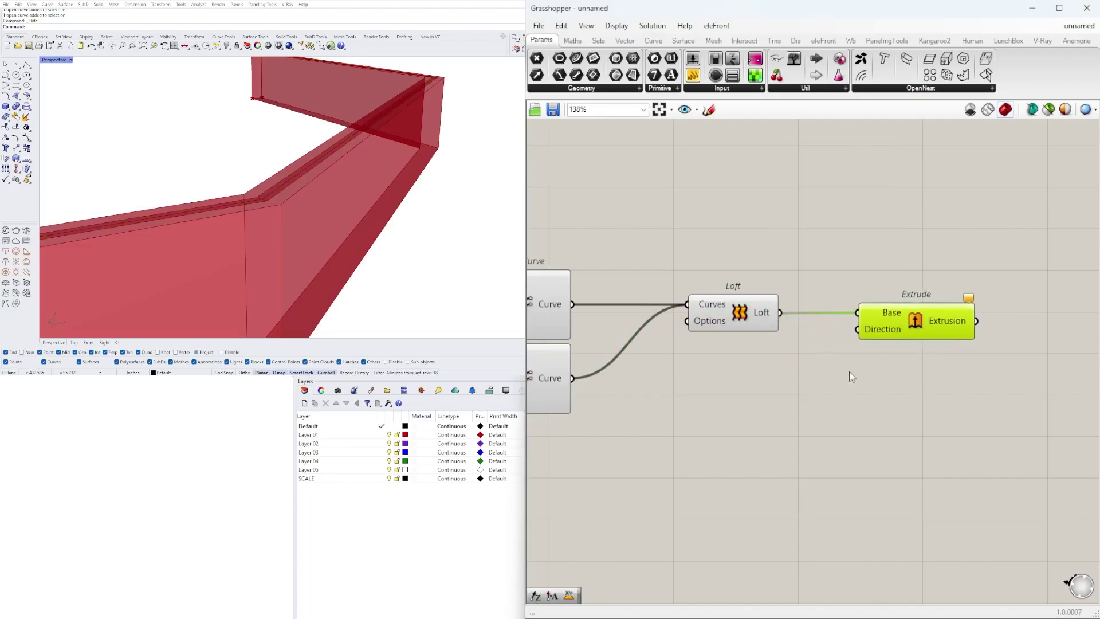
Add a Unit Z component and place it below Loft
double_click(821, 385)
text(unit z)
key(Return)
drag(790, 379, 708, 435)
Add a number slider with the value 3.5, wire it into Unit Z's Factor input, and align Unit Z beside it
right_drag(684, 459, 825, 411)
click(686, 435)
double_click(686, 434)
text(3)
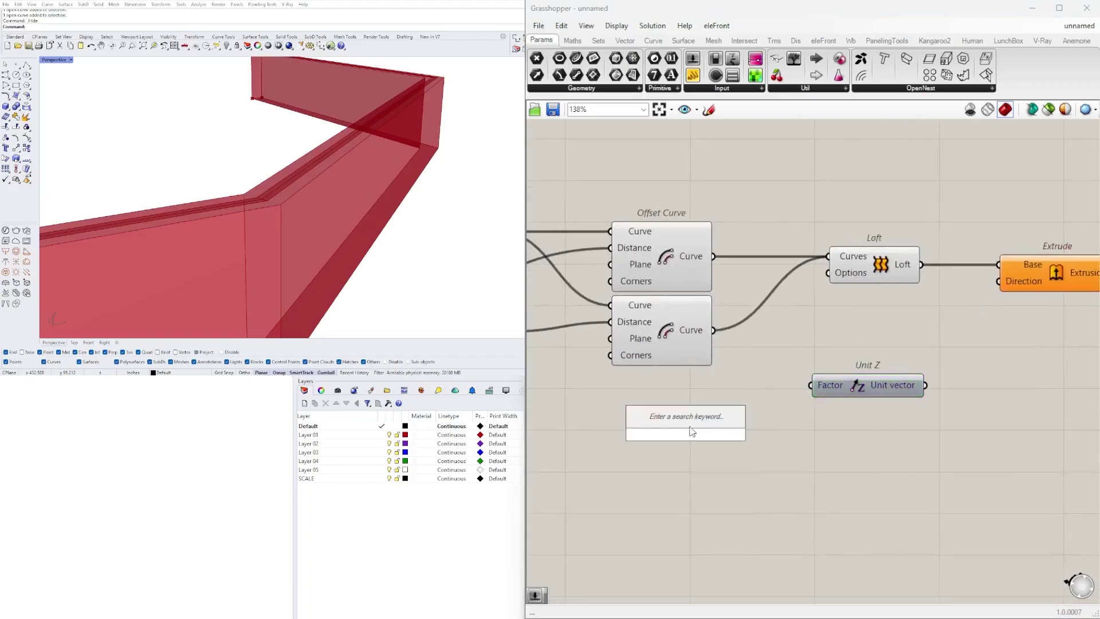
key(Return)
scroll(745, 438, up, 3)
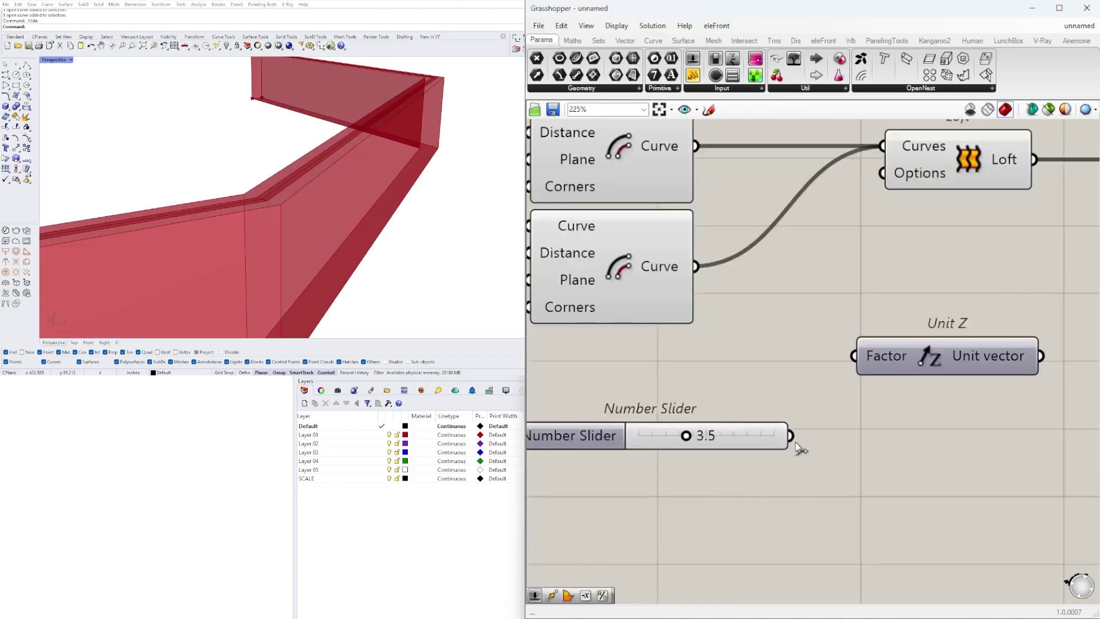
scroll(799, 449, down, 3)
drag(847, 393, 838, 438)
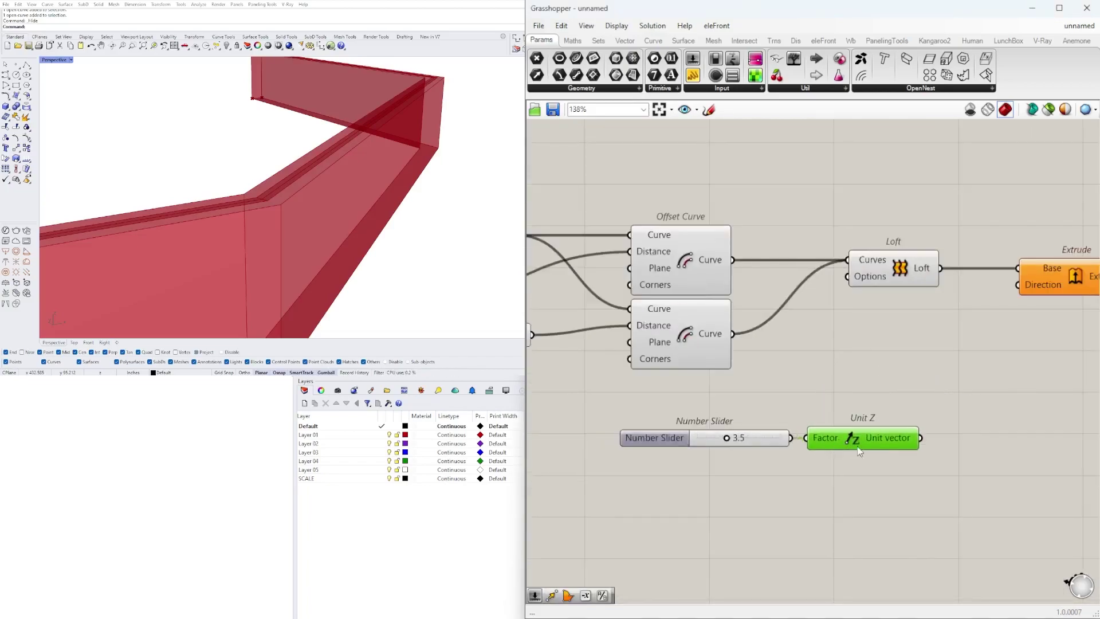
Wire Unit Z's output into Extrude's Direction input and reposition the slider, Unit Z and Extrude neatly below Loft
drag(923, 444, 1019, 284)
click(1031, 415)
drag(943, 507, 579, 431)
drag(891, 433, 852, 397)
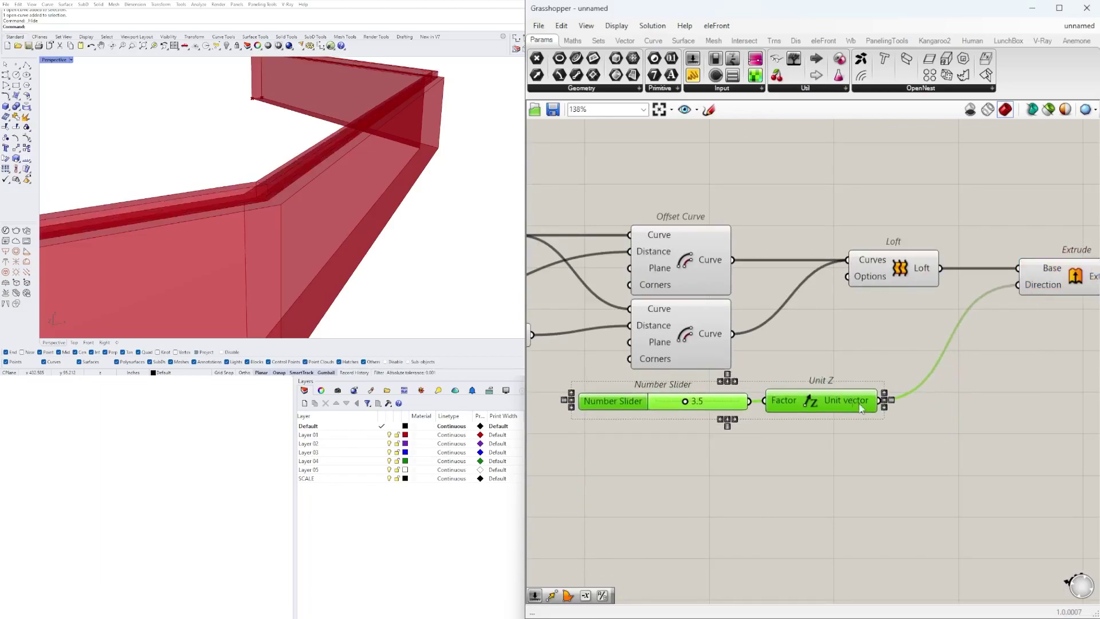
click(1049, 314)
right_drag(1051, 312, 937, 327)
drag(979, 293, 949, 324)
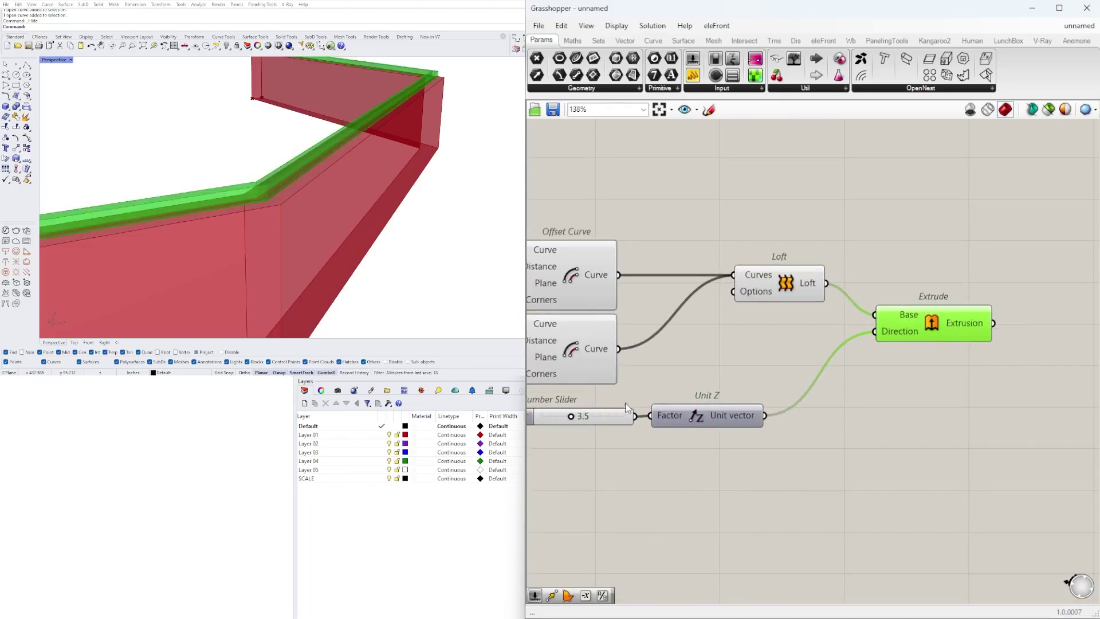
Set the number slider feeding Unit Z to 3.4 and check the extruded frame along the wall's top
scroll(630, 412, up, 5)
mouse_move(723, 430)
mouse_down()
mouse_move(745, 429)
mouse_move(720, 430)
mouse_up()
click(290, 211)
scroll(288, 209, down, 6)
right_drag(201, 212, 226, 213)
scroll(810, 358, down, 2)
Examine the highlighted frame extrusion along the whole wall and the component chain that produces it
right_drag(952, 488, 827, 481)
click(827, 482)
right_drag(975, 450, 678, 462)
scroll(702, 442, down, 1)
click(938, 285)
right_drag(201, 215, 186, 191)
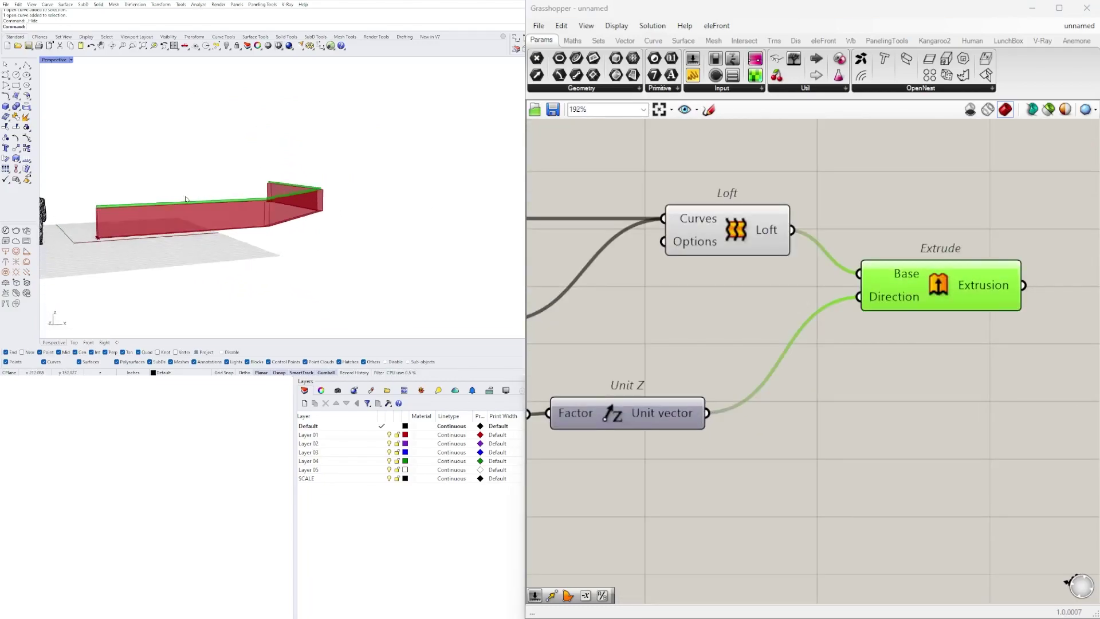
scroll(109, 214, up, 5)
right_drag(108, 218, 138, 226)
click(881, 389)
scroll(882, 389, down, 2)
right_drag(675, 371, 946, 347)
scroll(946, 347, down, 2)
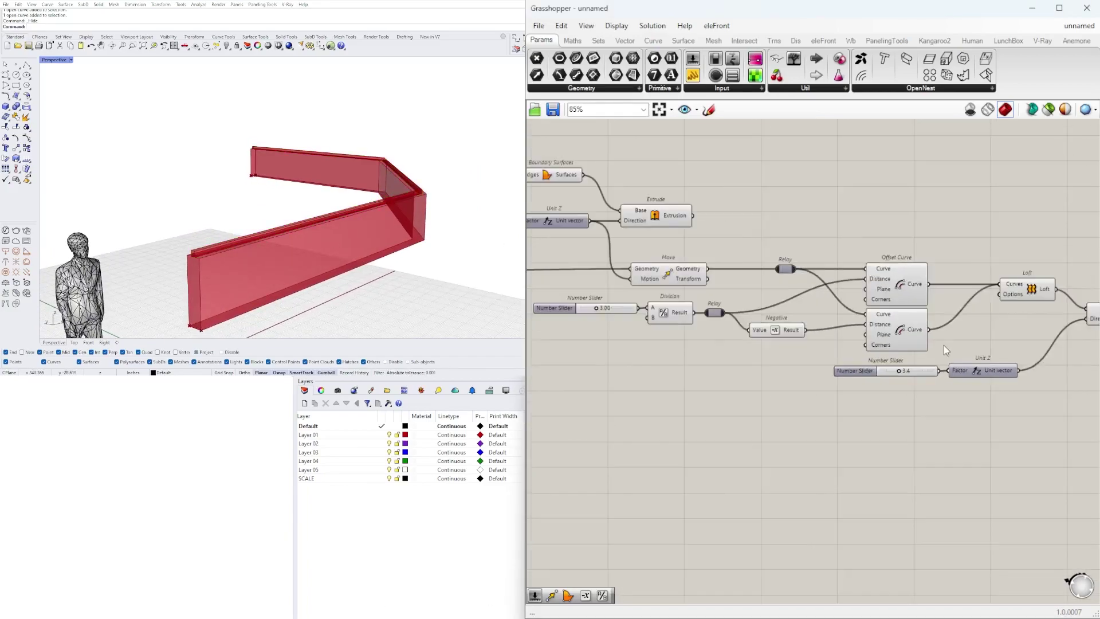
Move the height slider, Unit Z and Extrude lower on the canvas, away from the Offset Curve chain
drag(914, 215, 739, 342)
right_drag(1004, 302, 894, 281)
drag(1000, 424, 723, 342)
drag(907, 348, 943, 388)
drag(1002, 287, 1028, 377)
Highlight the thickness slider, Division, Relay, Negative and Offset Curve components and examine their curves on the wall's top
drag(926, 343, 673, 244)
right_drag(633, 292, 806, 292)
scroll(806, 292, up, 2)
shift+drag(830, 386, 559, 274)
click(452, 250)
scroll(164, 264, up, 5)
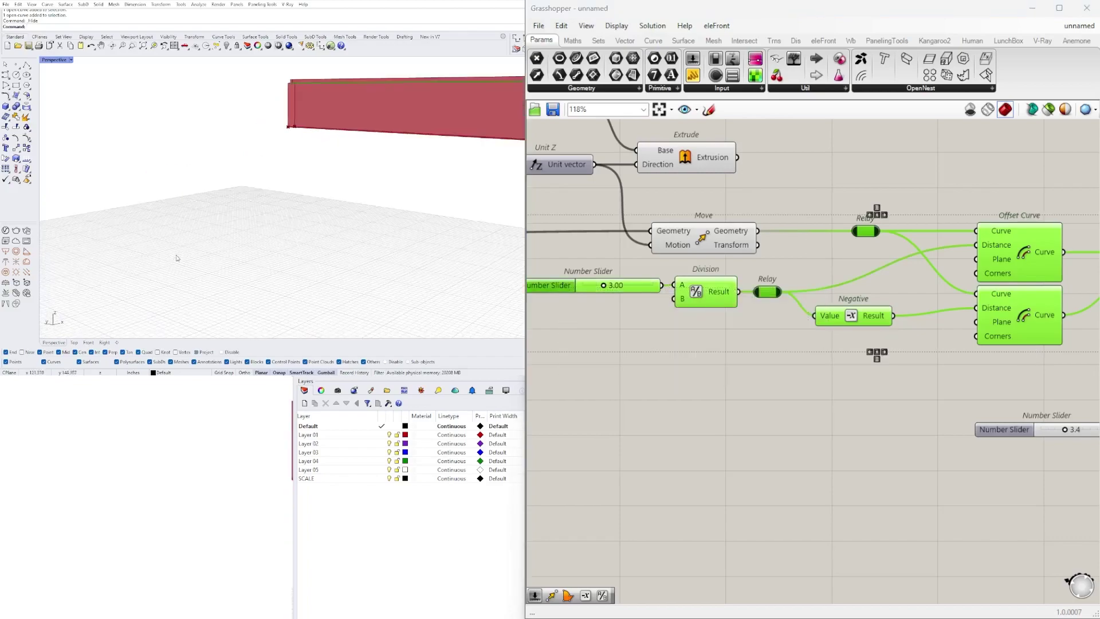
scroll(177, 260, down, 3)
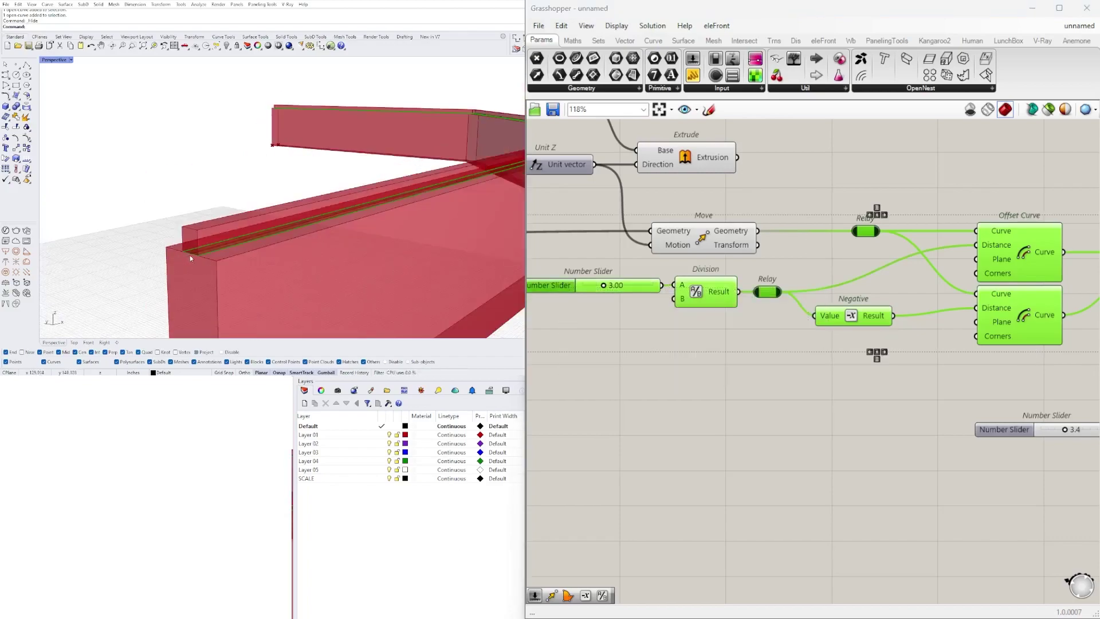
click(792, 349)
scroll(792, 350, down, 4)
right_drag(1009, 401, 863, 353)
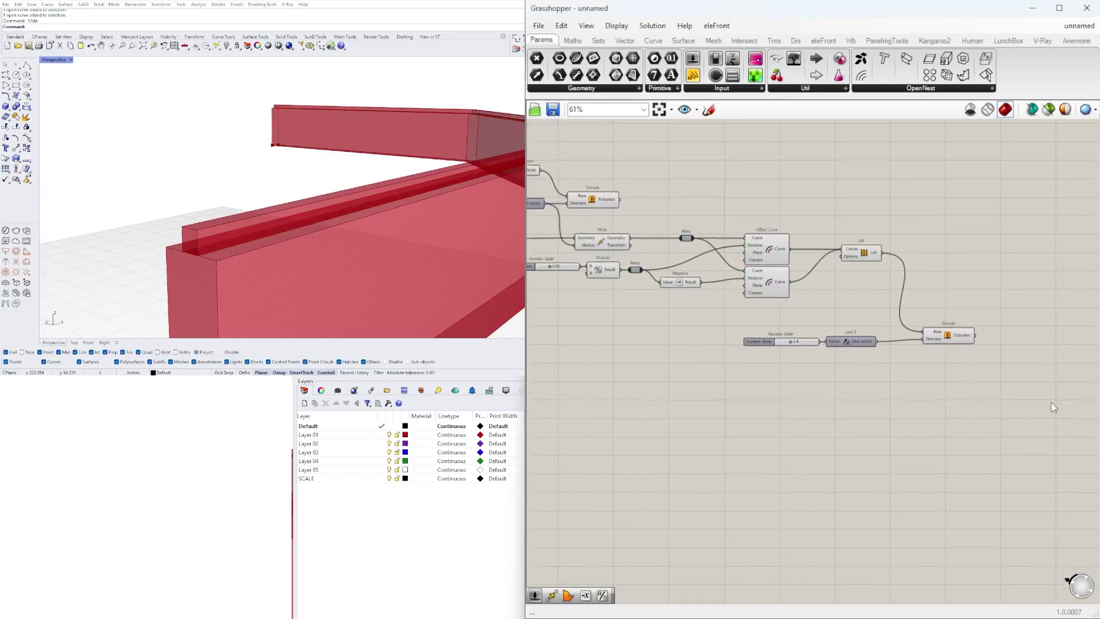
Move the height slider, Unit Z and Extrude further down to clear space beneath the offset and Loft chain
drag(1057, 408, 737, 324)
drag(948, 336, 1031, 401)
right_drag(853, 365, 988, 354)
drag(1054, 345, 809, 212)
drag(912, 338, 661, 259)
right_drag(793, 291, 669, 290)
scroll(782, 266, down, 1)
right_drag(738, 272, 805, 269)
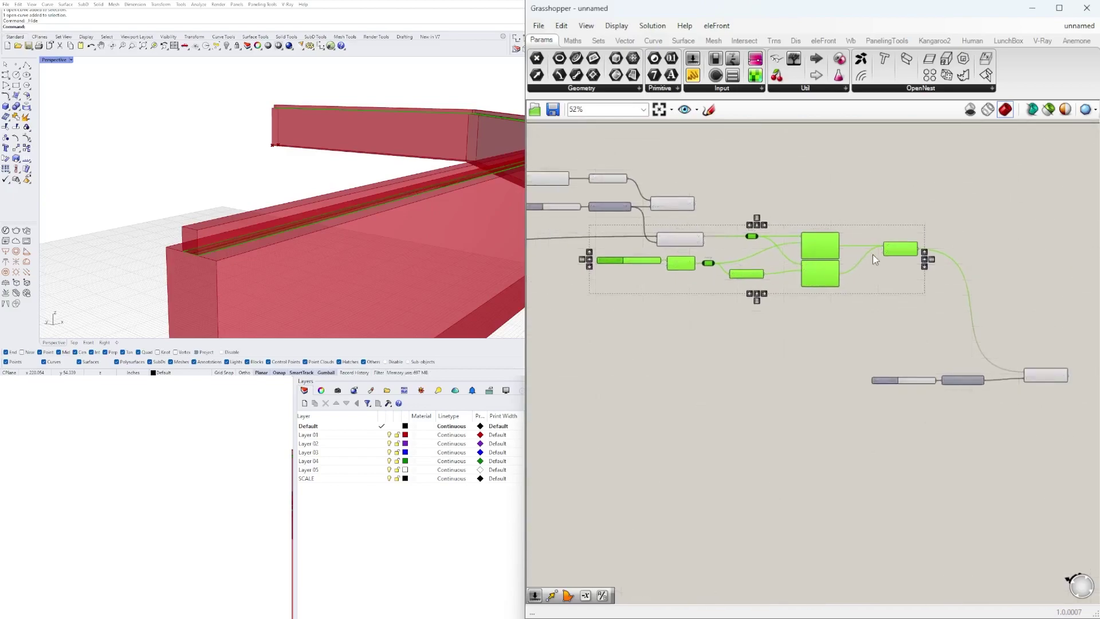
scroll(720, 232, up, 3)
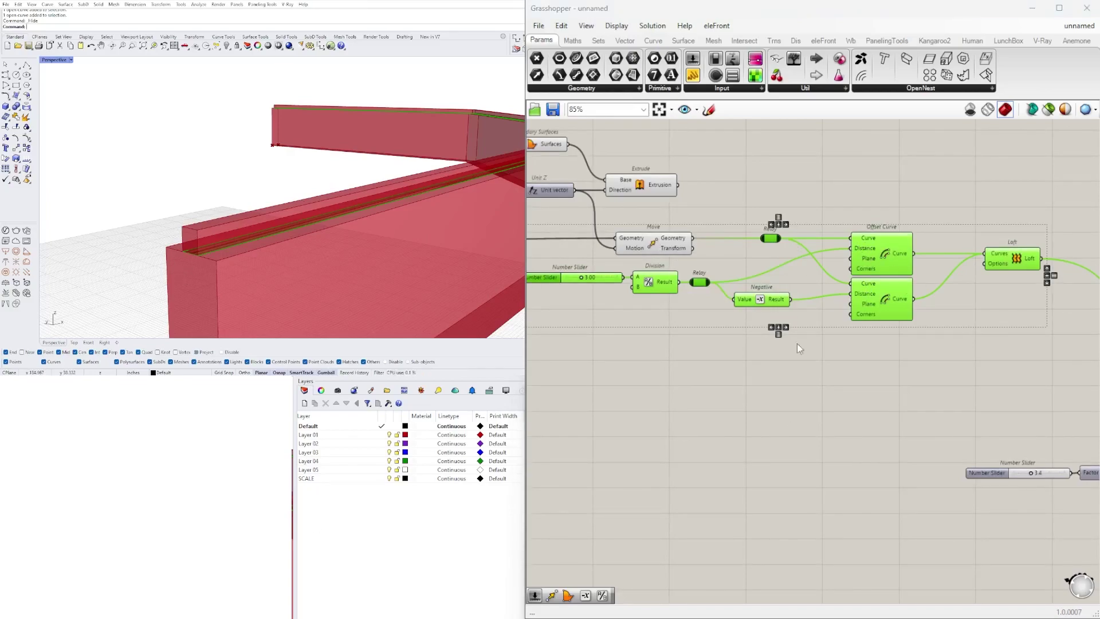
Rename the number slider feeding the Division component as FRAME1
right_drag(834, 344, 1035, 318)
click(759, 324)
scroll(705, 267, up, 3)
click(754, 237)
right_click(758, 239)
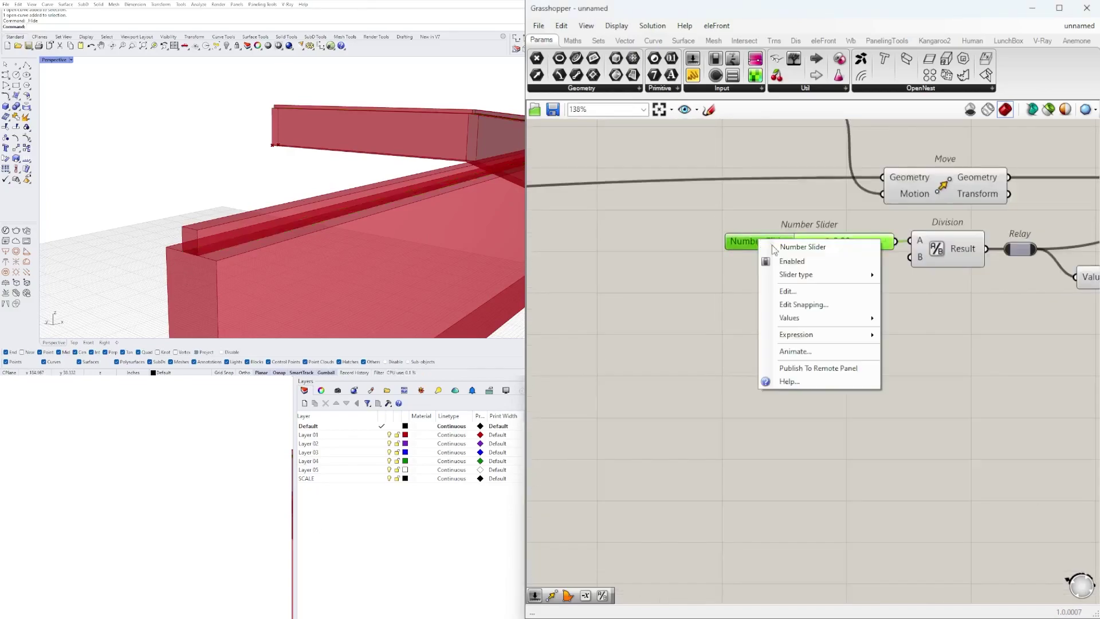
drag(828, 248, 780, 247)
text(F)
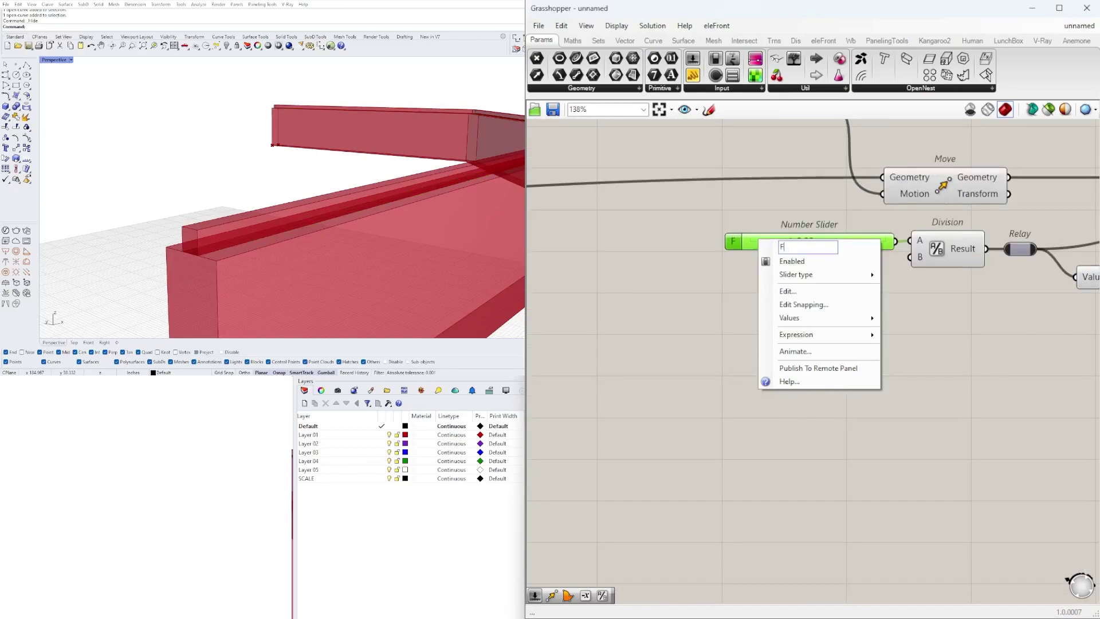
key(Return)
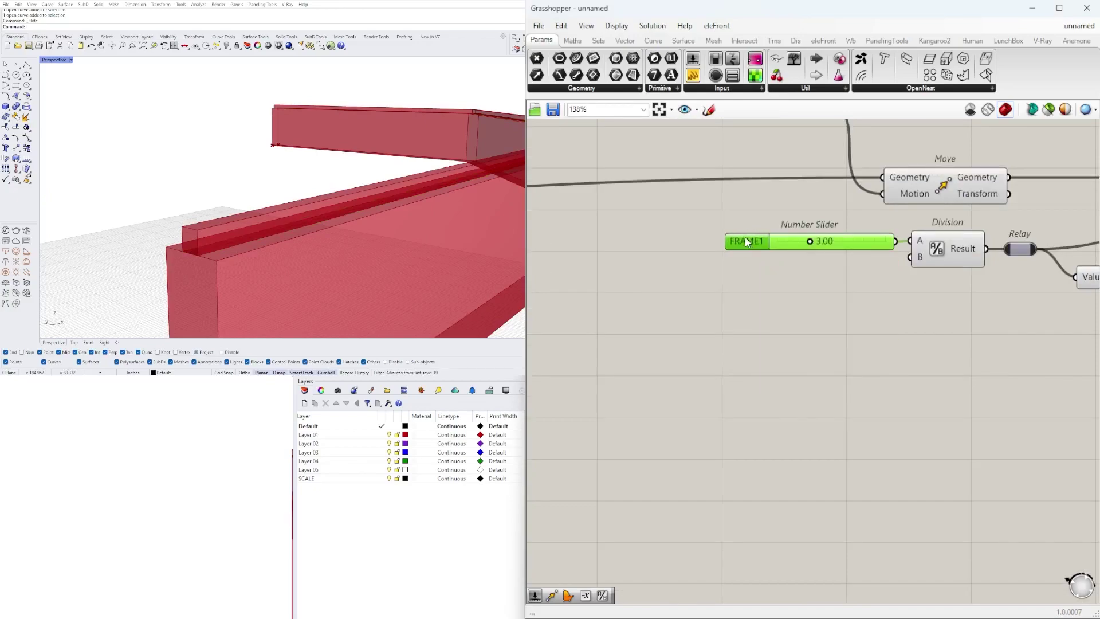
Duplicate the FRAME1 slider, Division, Relays, Negative, both Offset Curves and Loft directly below the originals
scroll(737, 393, down, 5)
right_drag(843, 388, 908, 360)
drag(1025, 375, 786, 240)
shift+drag(836, 377, 608, 278)
alt+drag(875, 263, 875, 339)
click(830, 451)
Rename the duplicated slider as GLASS and set its thickness value to 0.47
scroll(637, 341, up, 3)
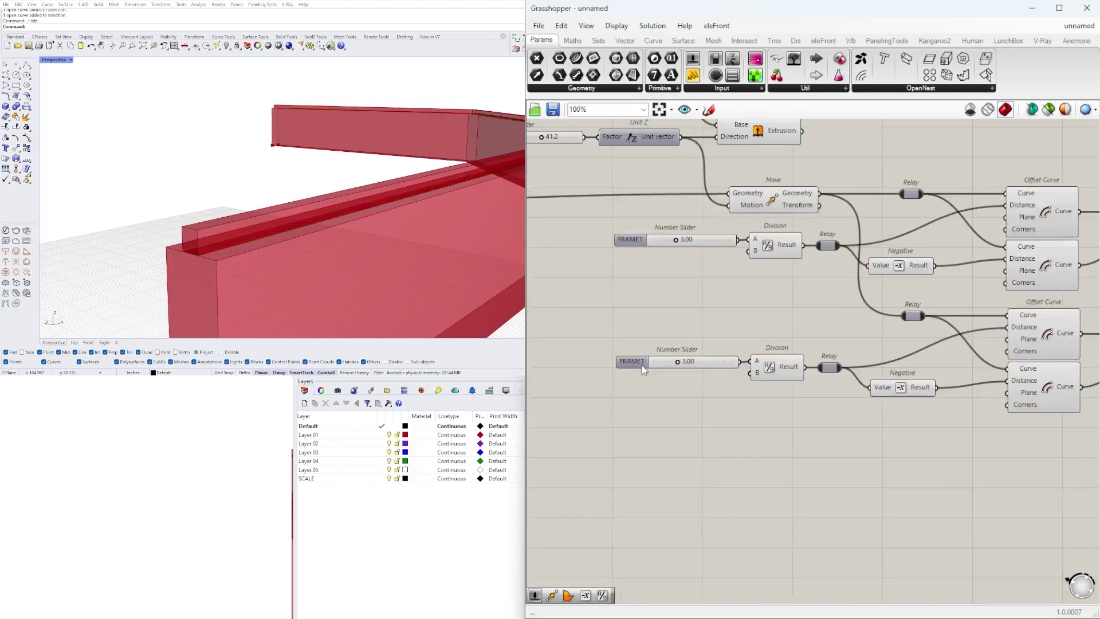
right_click(642, 363)
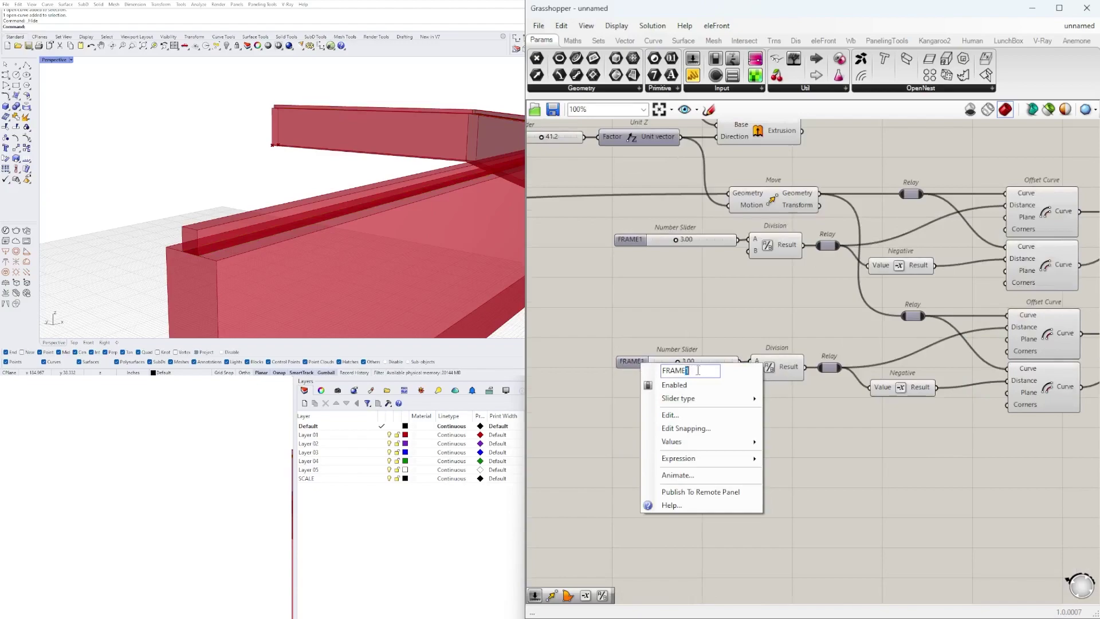
text(GLASS)
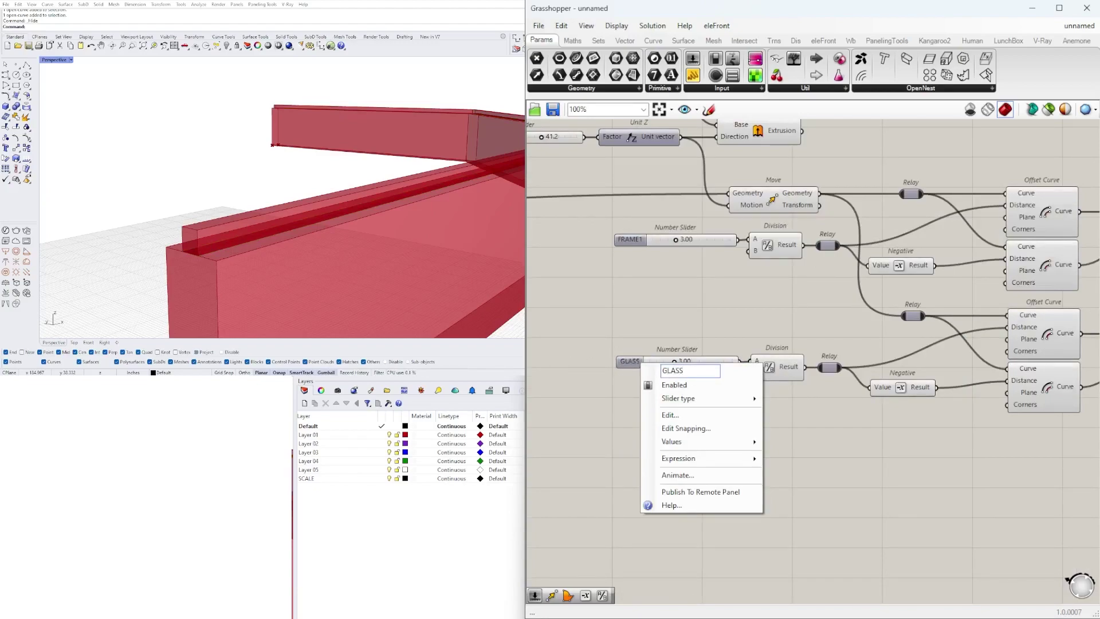
click(561, 361)
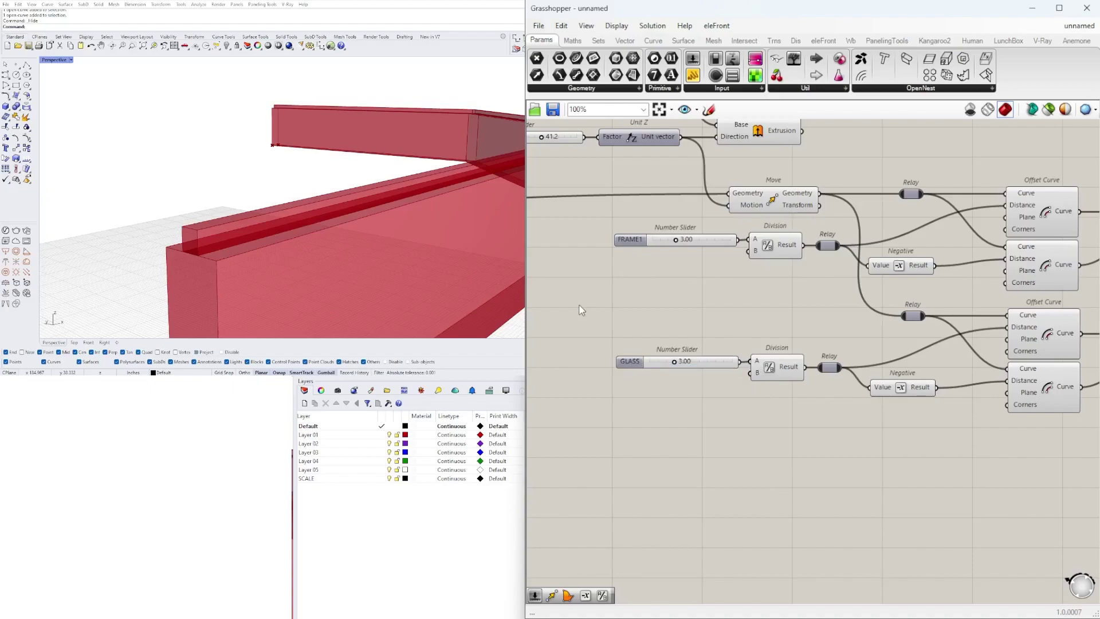
scroll(665, 360, up, 5)
drag(691, 363, 620, 363)
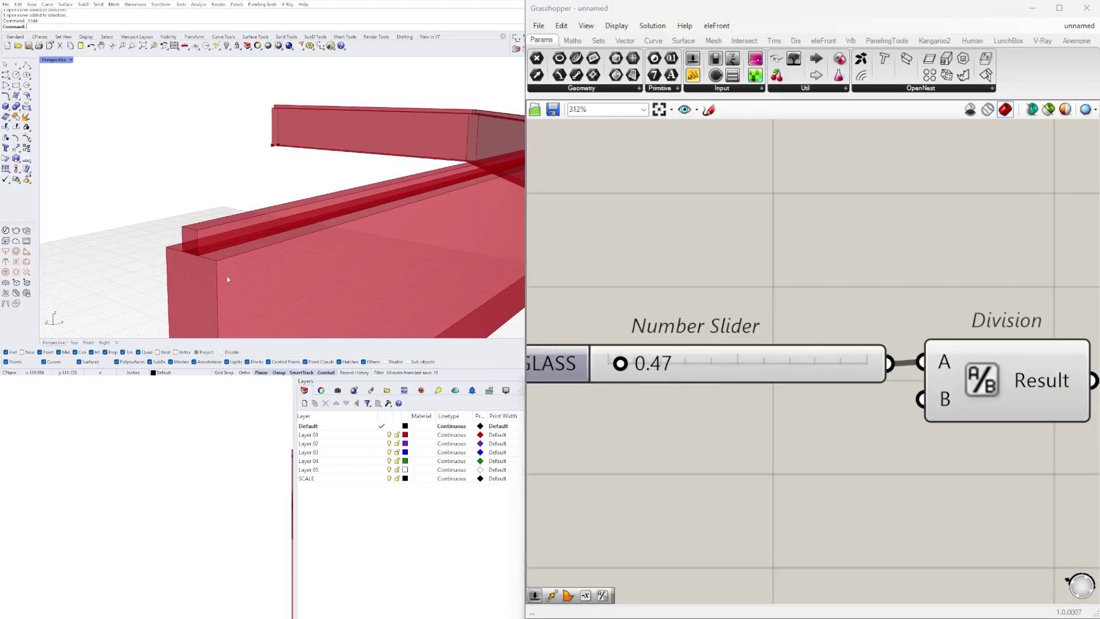
Inspect the end of the wall's top face up close and highlight the duplicated Loft's narrow glass strip
scroll(185, 256, up, 2)
scroll(185, 256, up, 3)
scroll(264, 218, up, 3)
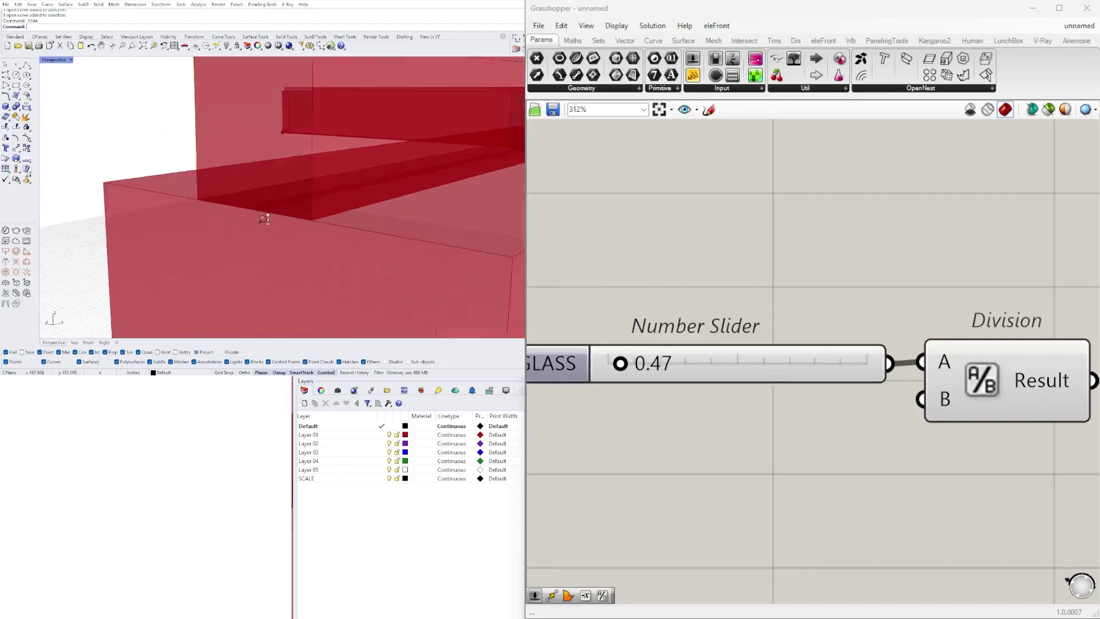
scroll(264, 218, down, 2)
scroll(267, 217, down, 2)
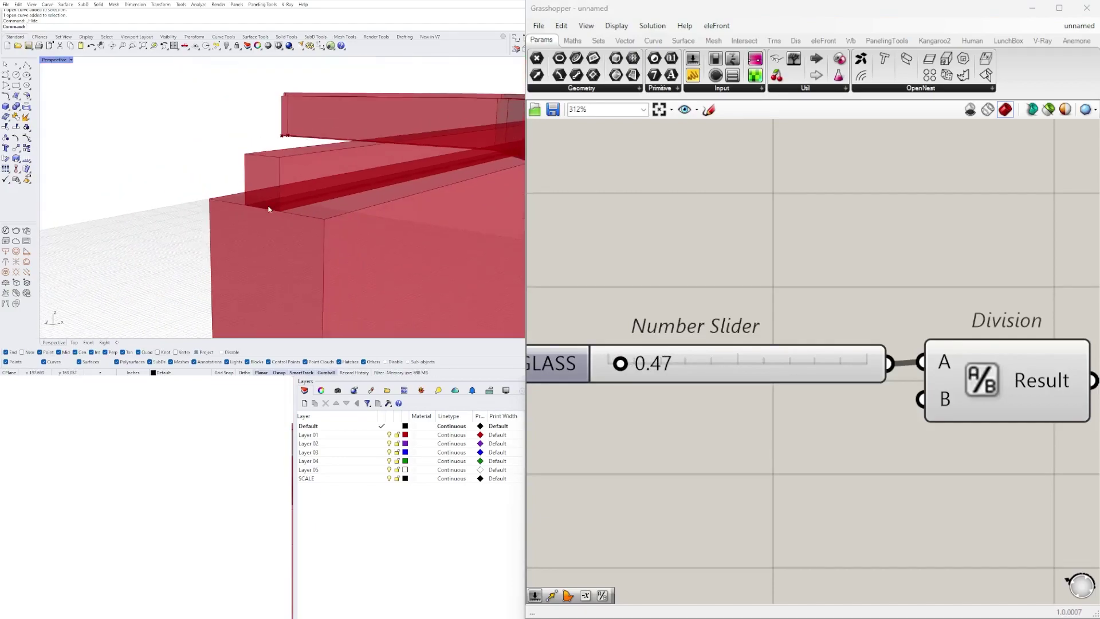
scroll(272, 207, up, 4)
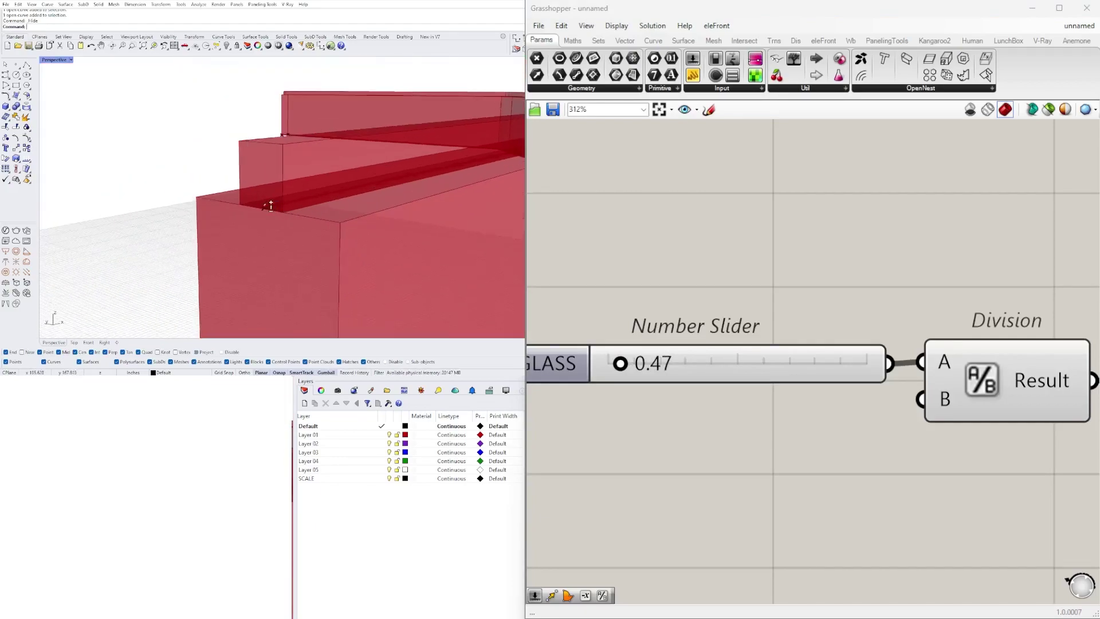
scroll(273, 205, down, 2)
scroll(272, 204, up, 3)
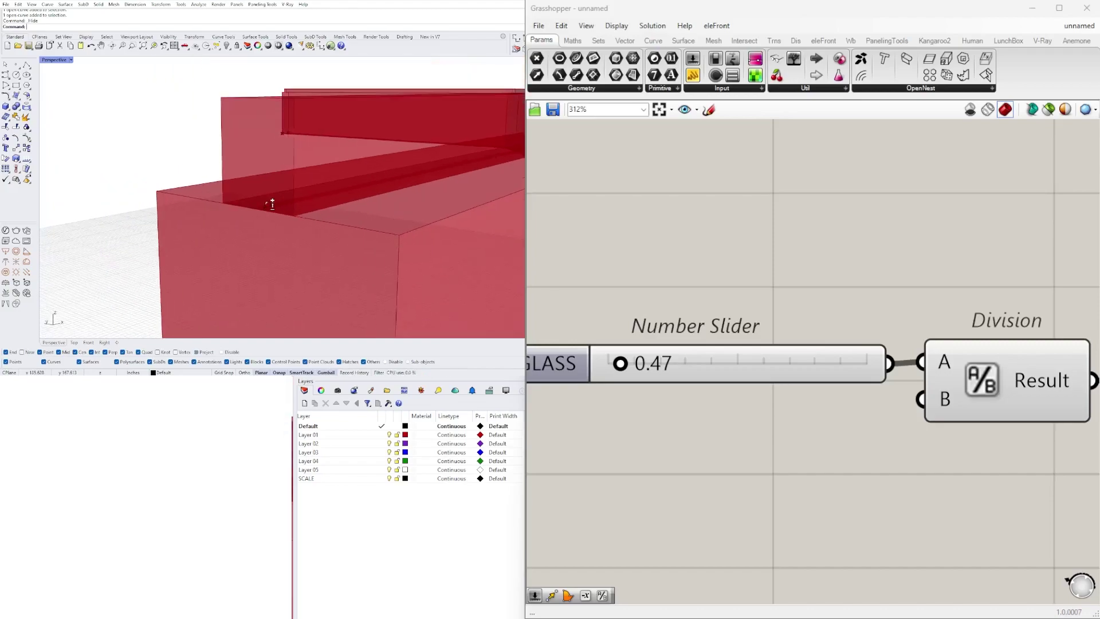
scroll(870, 294, down, 8)
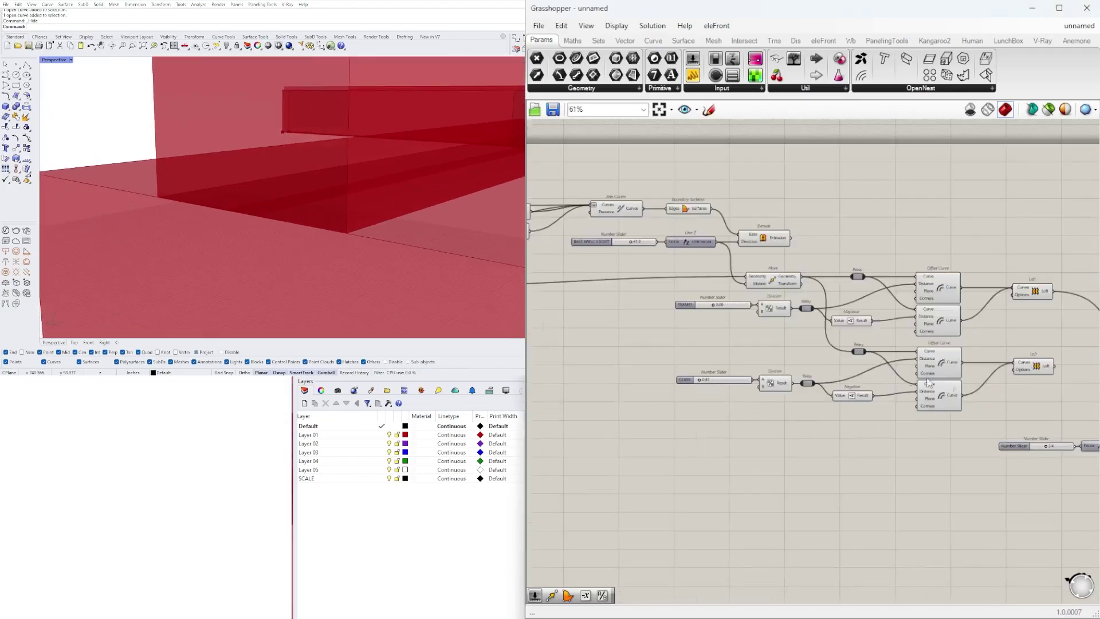
click(931, 404)
mouse_move(777, 380)
right_down()
mouse_move(885, 387)
mouse_move(765, 382)
right_up()
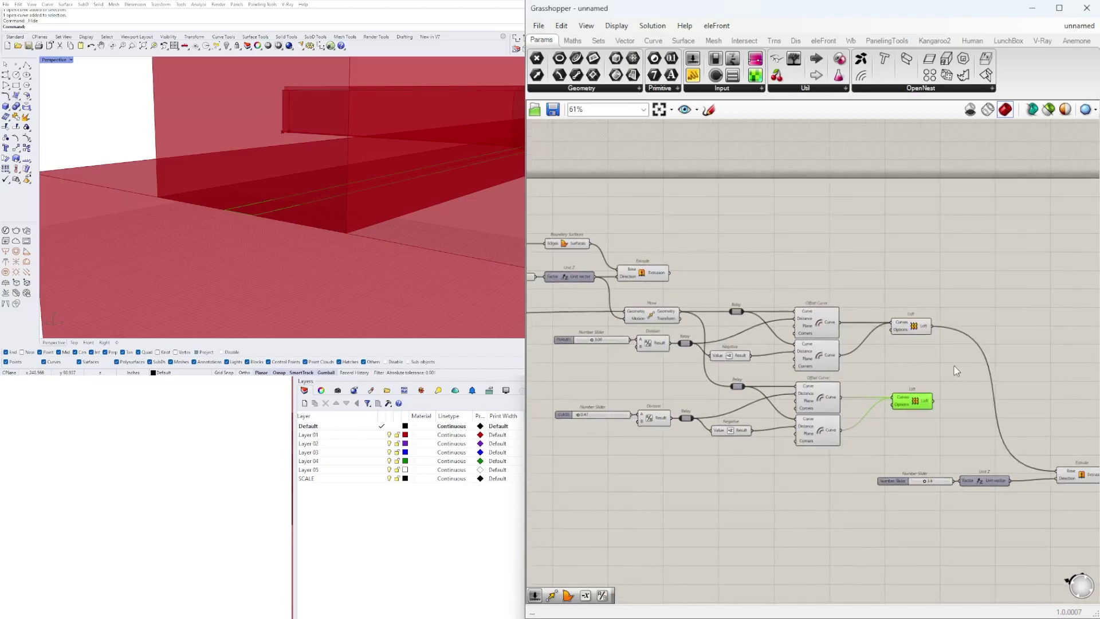
Hide the preview of Move, the frame's Offset Curves and Loft, and the glass Offset Curves, leaving the glass Loft shown
right_drag(953, 365, 895, 362)
drag(885, 361, 571, 293)
middle_click(579, 295)
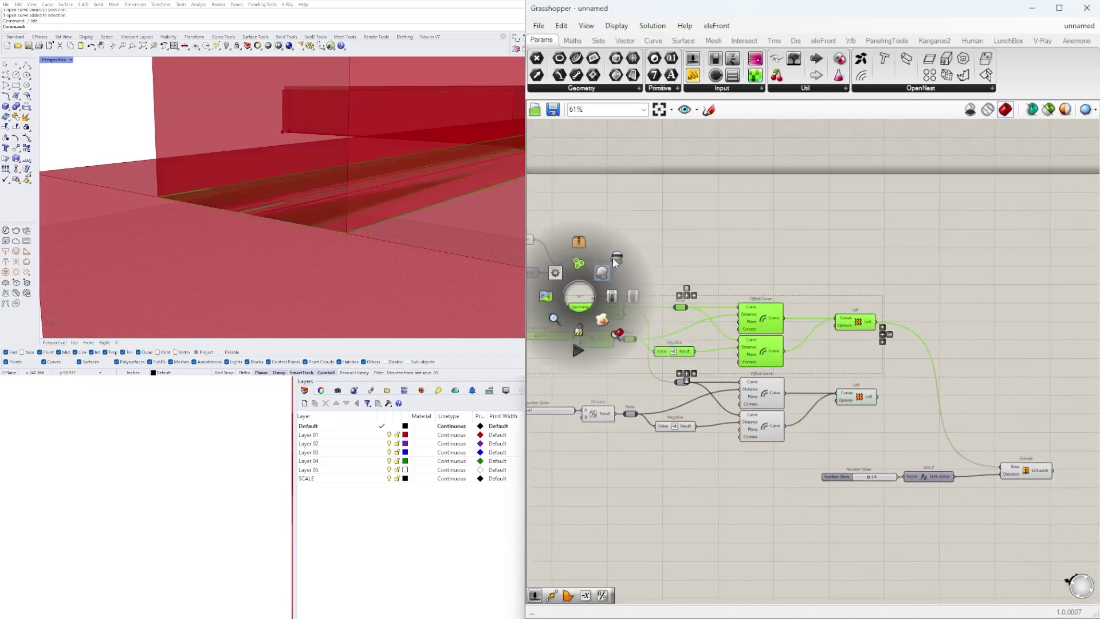
click(618, 260)
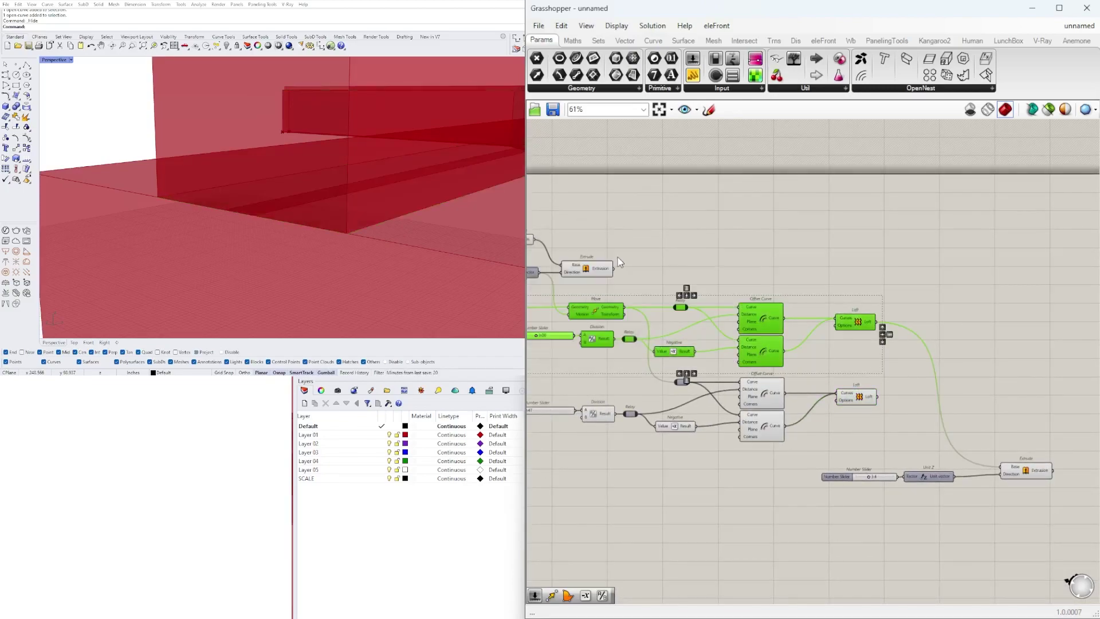
drag(794, 450, 530, 370)
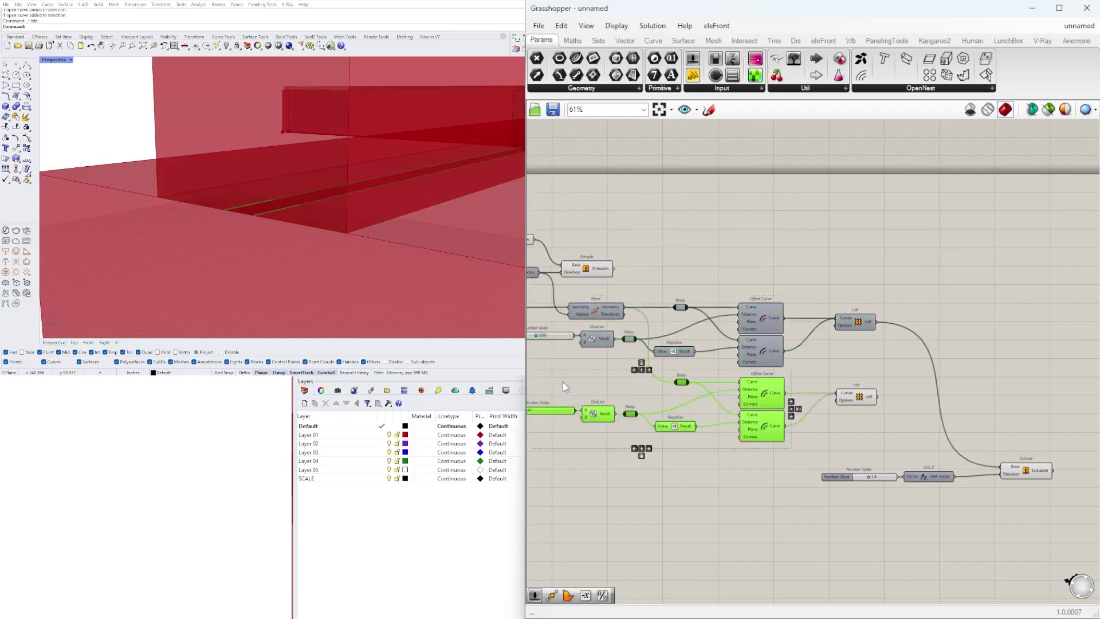
middle_click(755, 367)
click(779, 343)
click(883, 345)
click(849, 397)
scroll(376, 233, down, 3)
right_drag(376, 234, 207, 219)
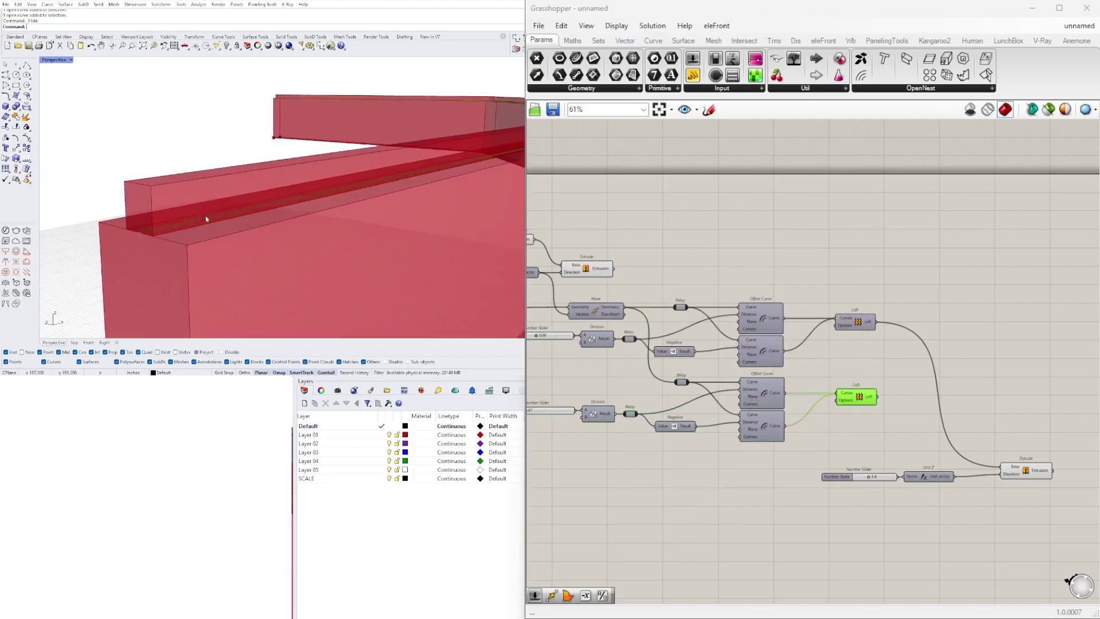
Shift the Extrude component slightly upward, above the level of Unit Z
right_drag(905, 441, 820, 343)
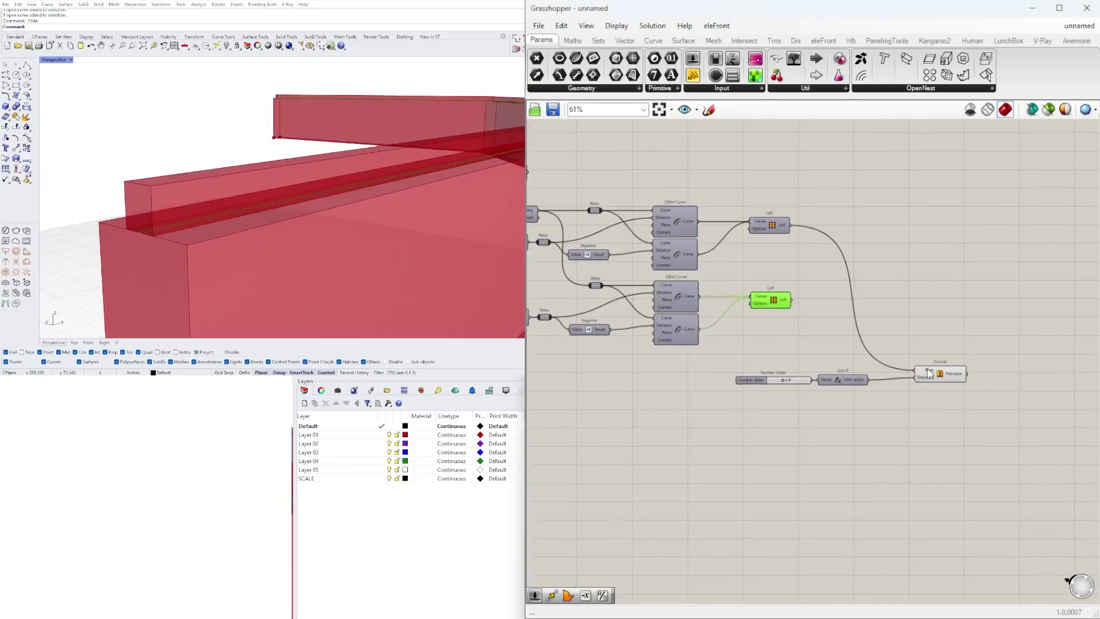
drag(929, 372, 931, 349)
scroll(819, 332, up, 2)
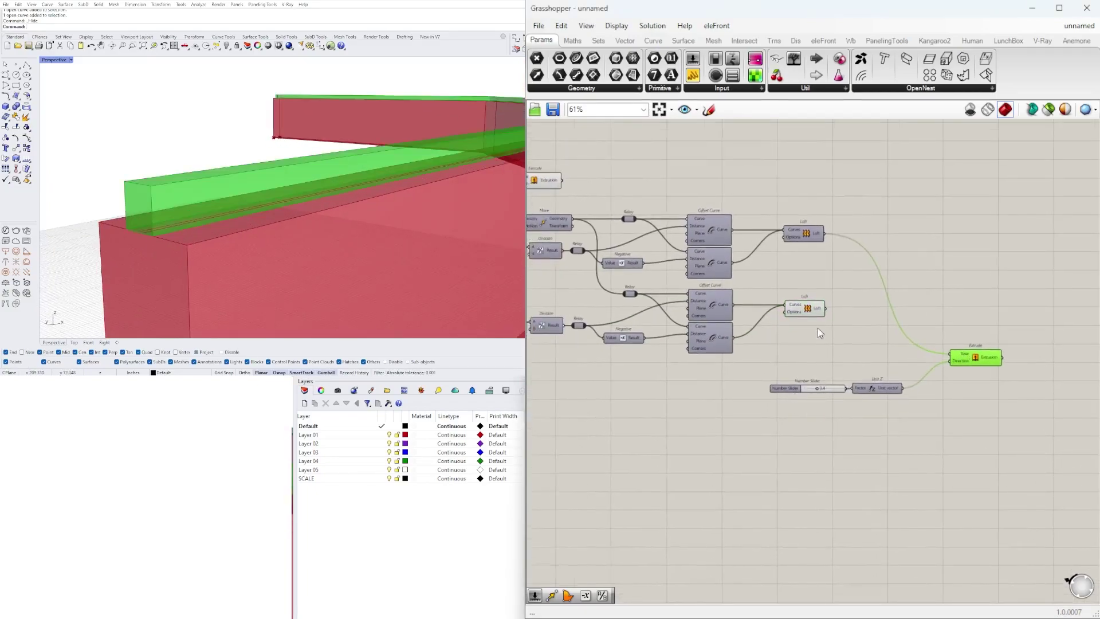
click(824, 304)
click(1018, 361)
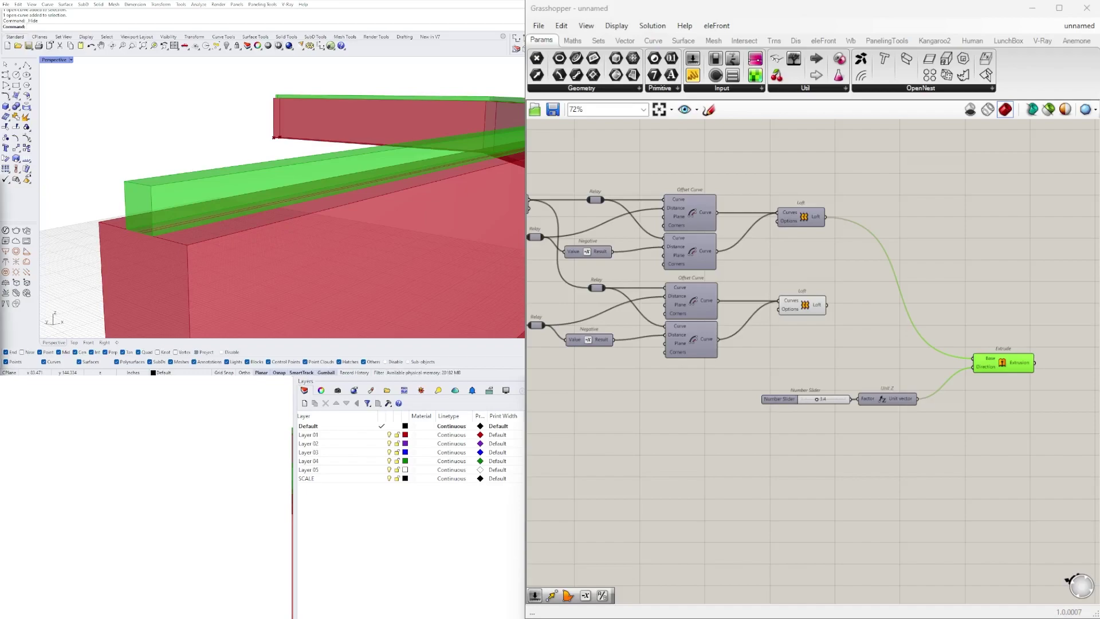
Add a Move component above Extrude and wire the glass Loft's output into its Geometry input
double_click(923, 279)
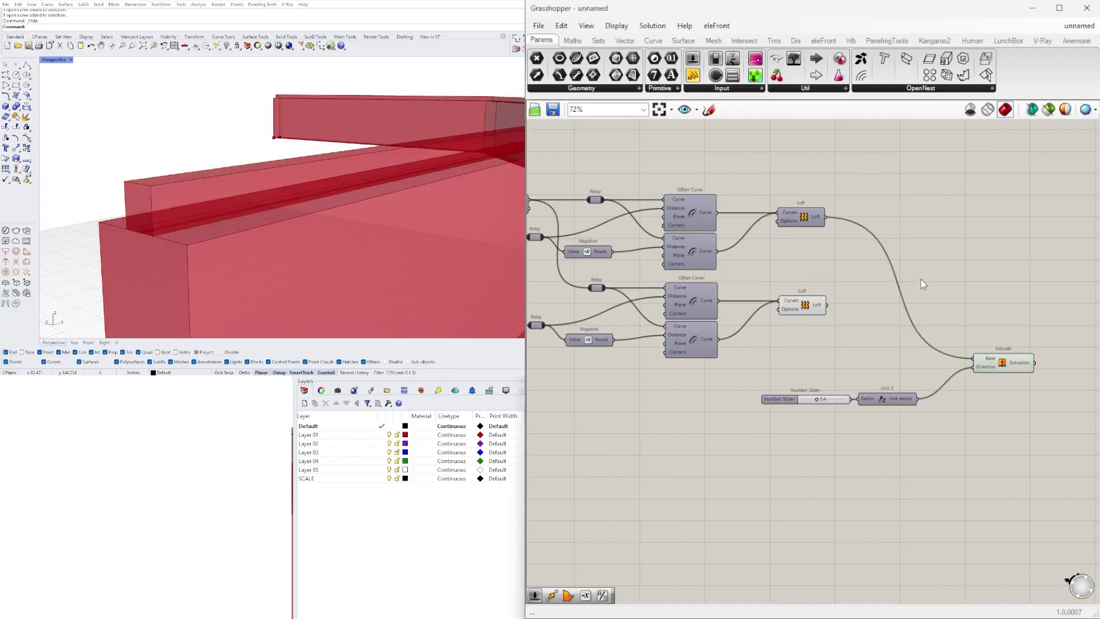
text(MOVE)
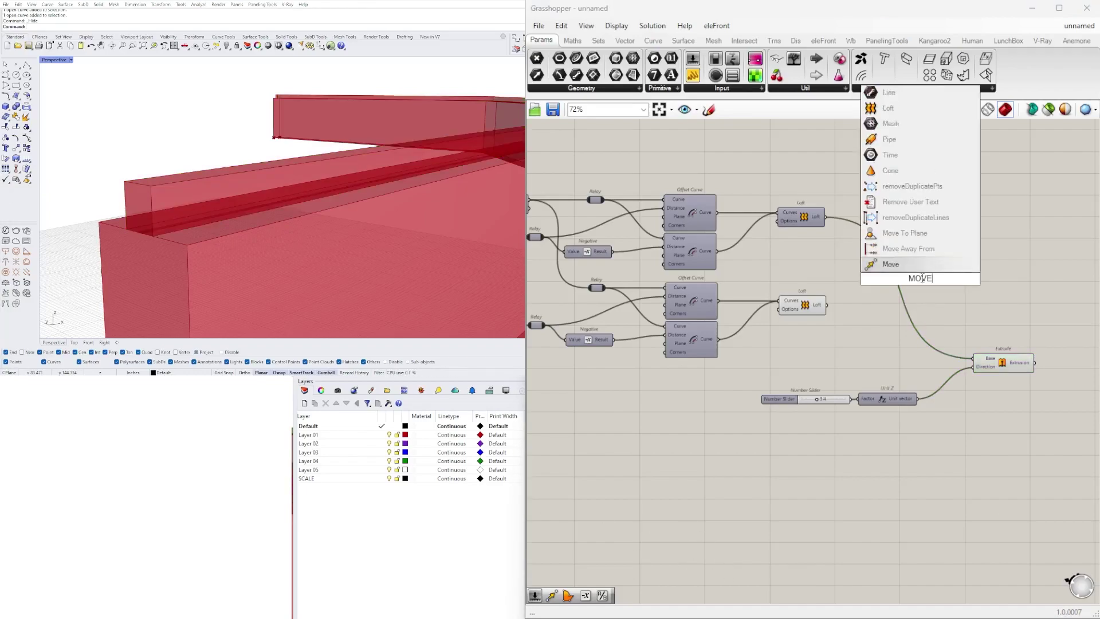
click(880, 266)
drag(909, 276, 992, 292)
drag(808, 309, 806, 303)
right_drag(849, 317, 778, 319)
drag(754, 303, 933, 310)
Wire Unit Z's output into the new Move's Motion input and place Move directly above Extrude
drag(860, 438, 663, 373)
drag(825, 405, 804, 388)
click(834, 414)
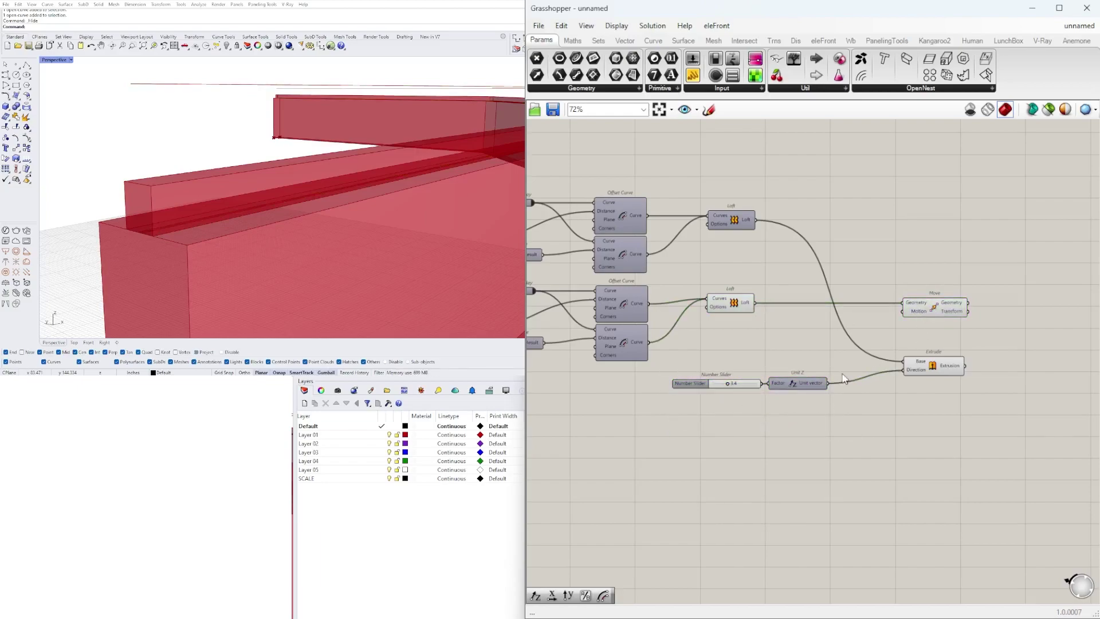
drag(895, 342, 943, 336)
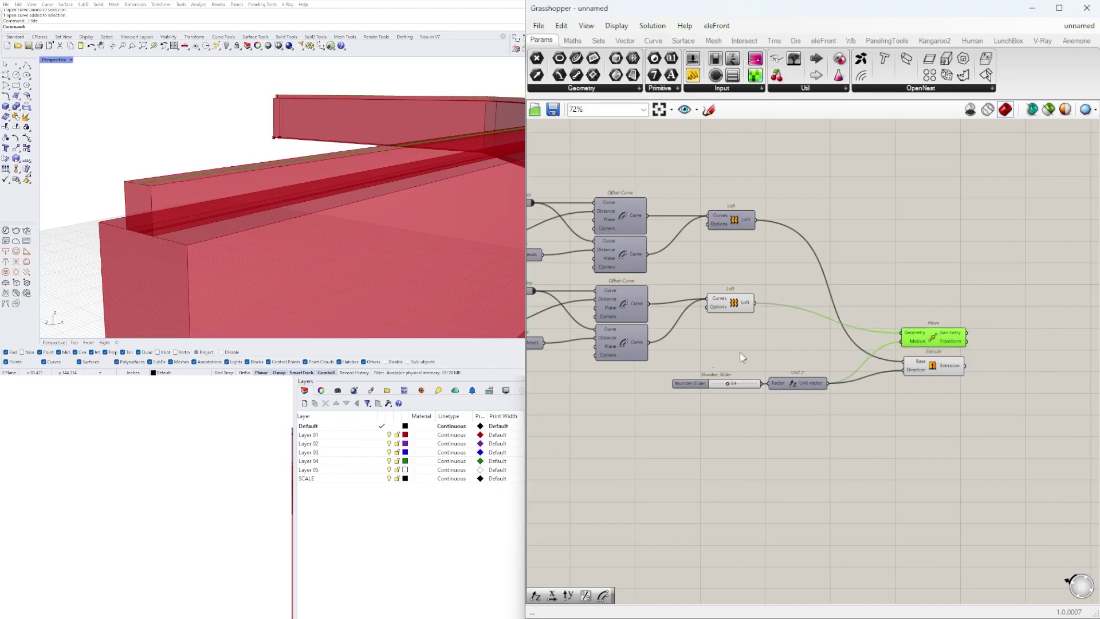
right_drag(151, 187, 325, 217)
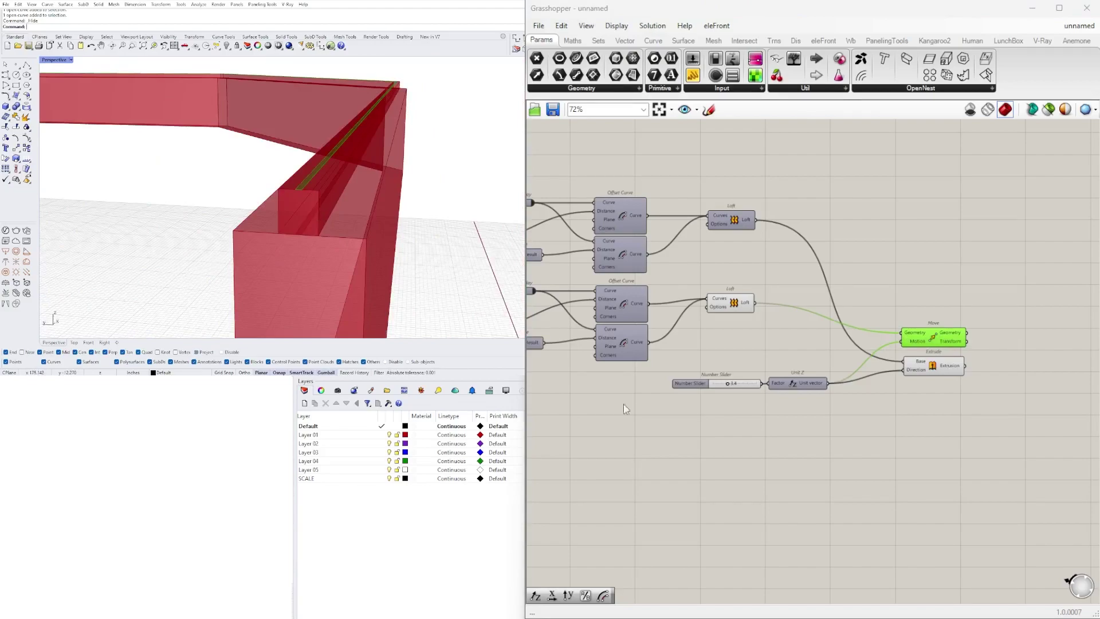
Set the Number Slider feeding Unit Z to 2.2 and inspect the frame and glass surface at the wall's end
scroll(721, 376, up, 4)
mouse_move(738, 391)
mouse_down()
mouse_move(713, 393)
mouse_move(725, 390)
mouse_up()
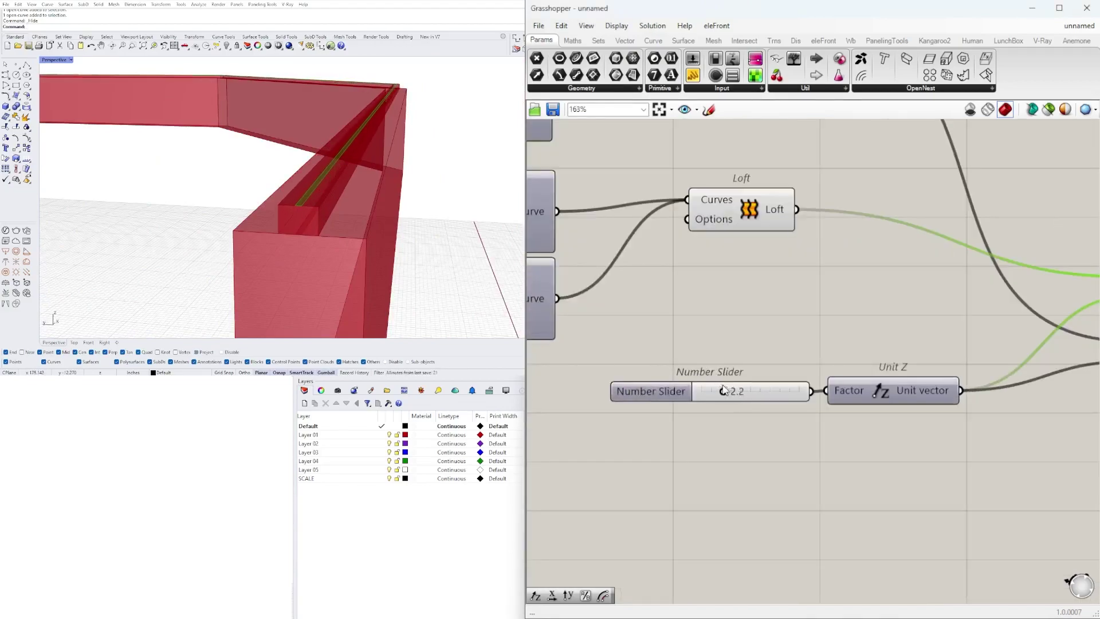
scroll(725, 391, down, 3)
right_drag(366, 211, 322, 171)
scroll(291, 147, up, 3)
scroll(291, 147, up, 5)
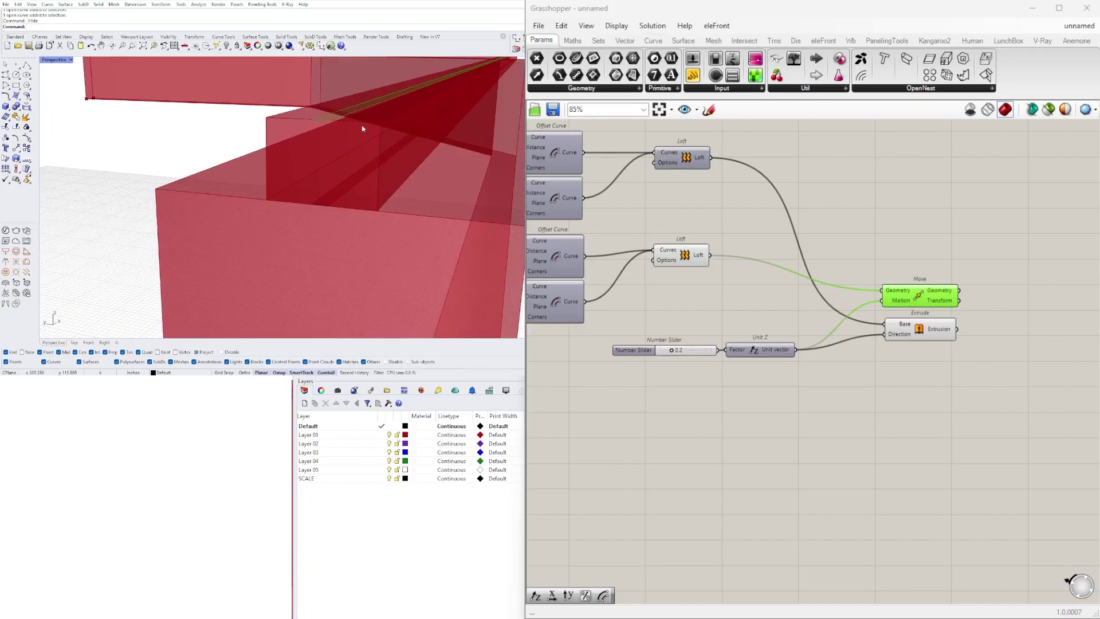
scroll(344, 148, down, 5)
shift+right_drag(346, 148, 351, 159)
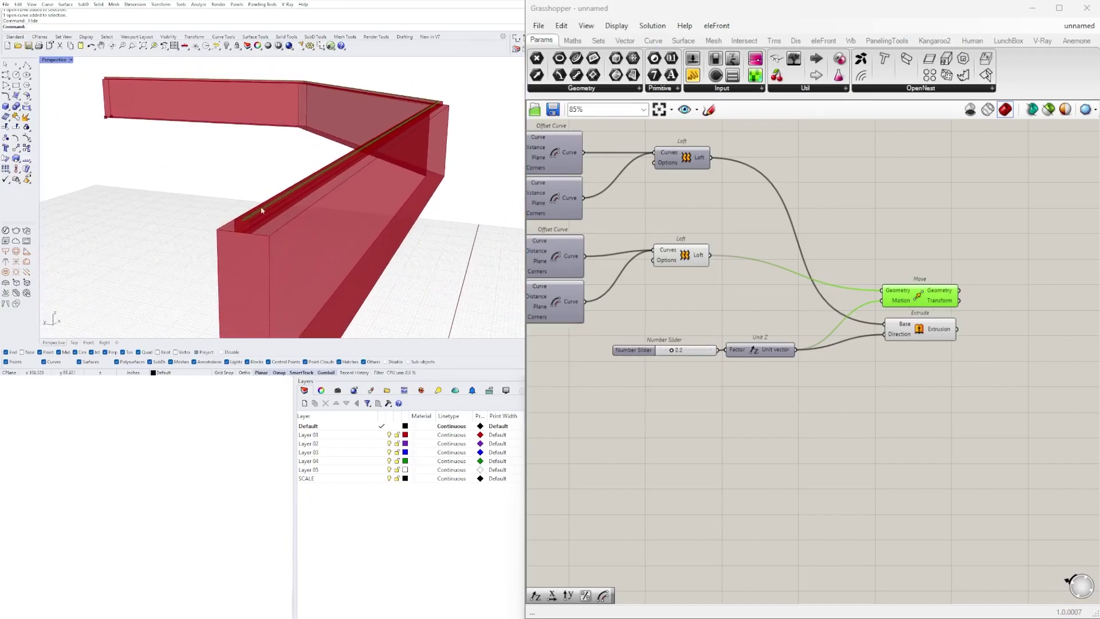
scroll(266, 208, up, 5)
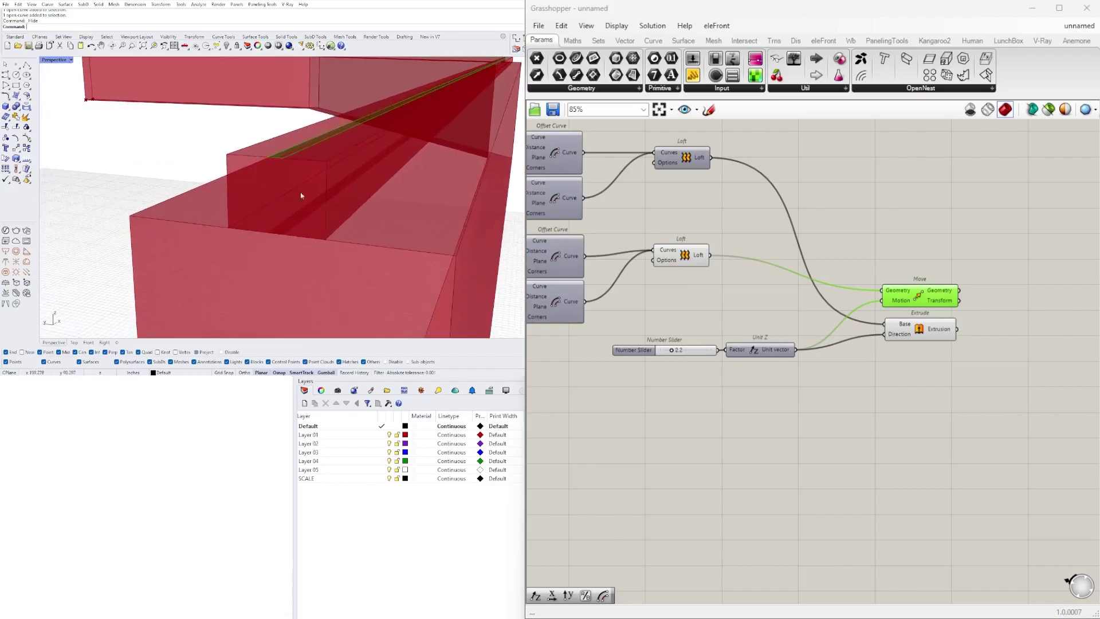
Spread the Move and Extrude components apart vertically, with Move raised and Extrude lowered to about Unit Z's level
drag(933, 297, 927, 270)
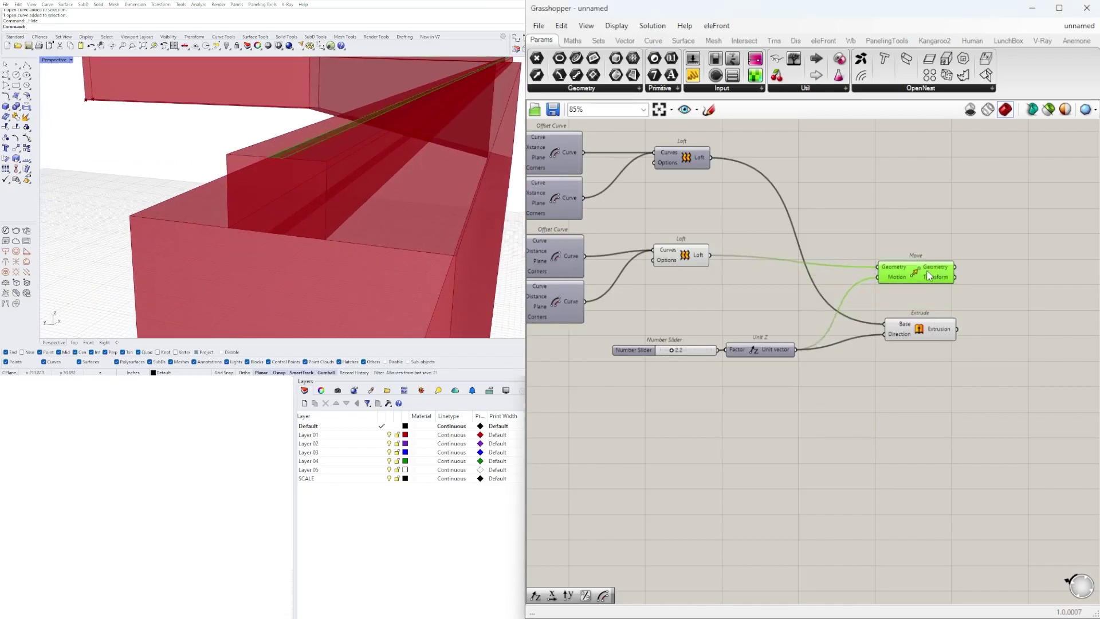
drag(921, 341, 921, 366)
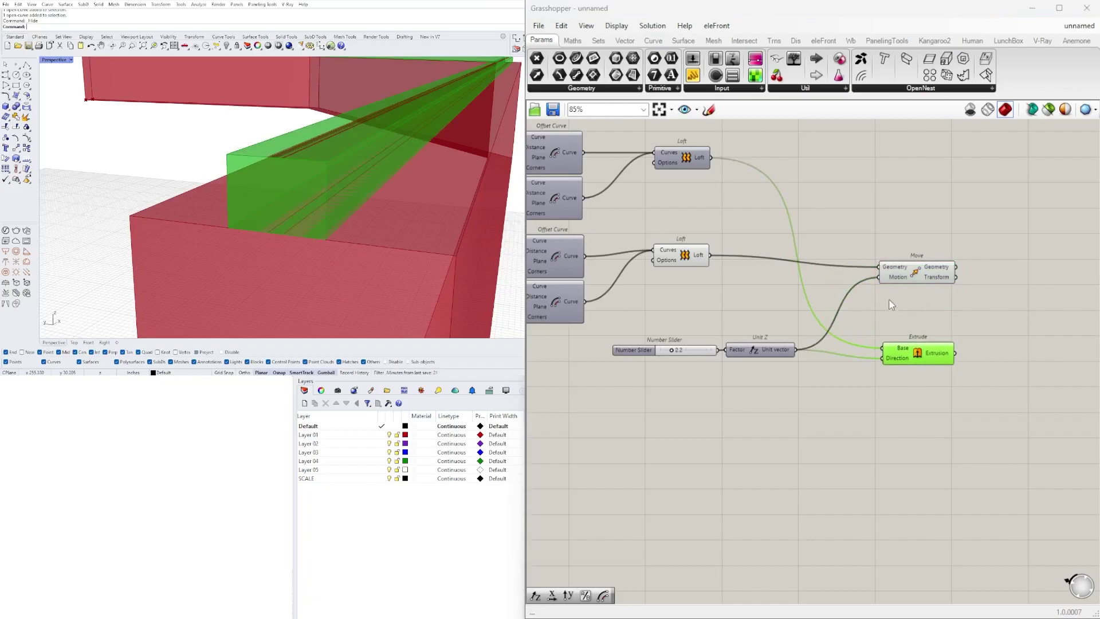
click(907, 281)
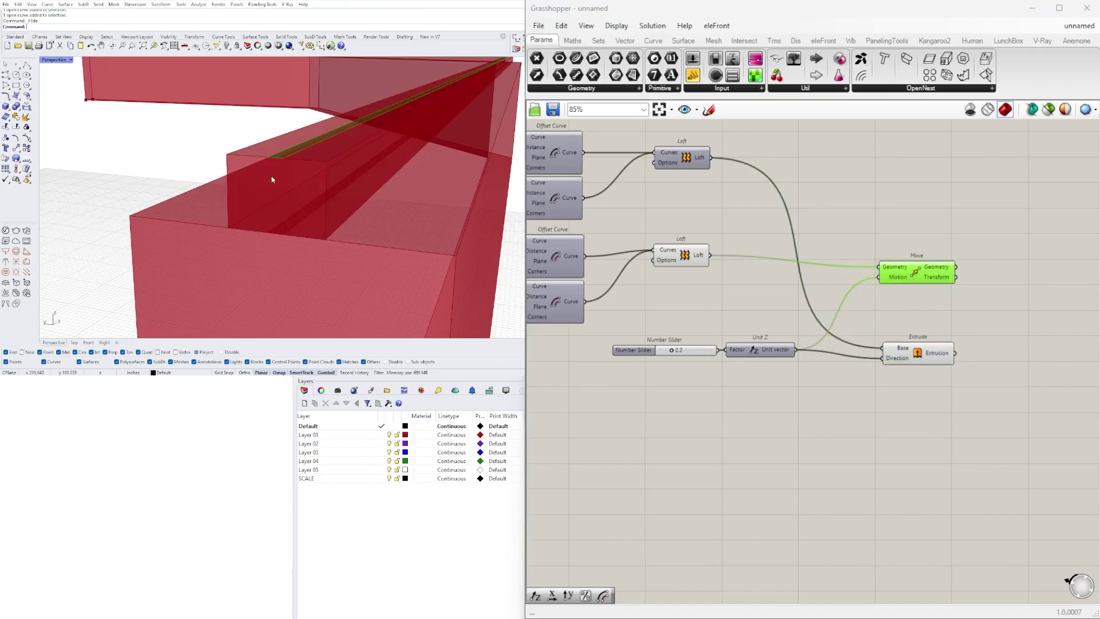
click(939, 356)
drag(915, 275, 923, 264)
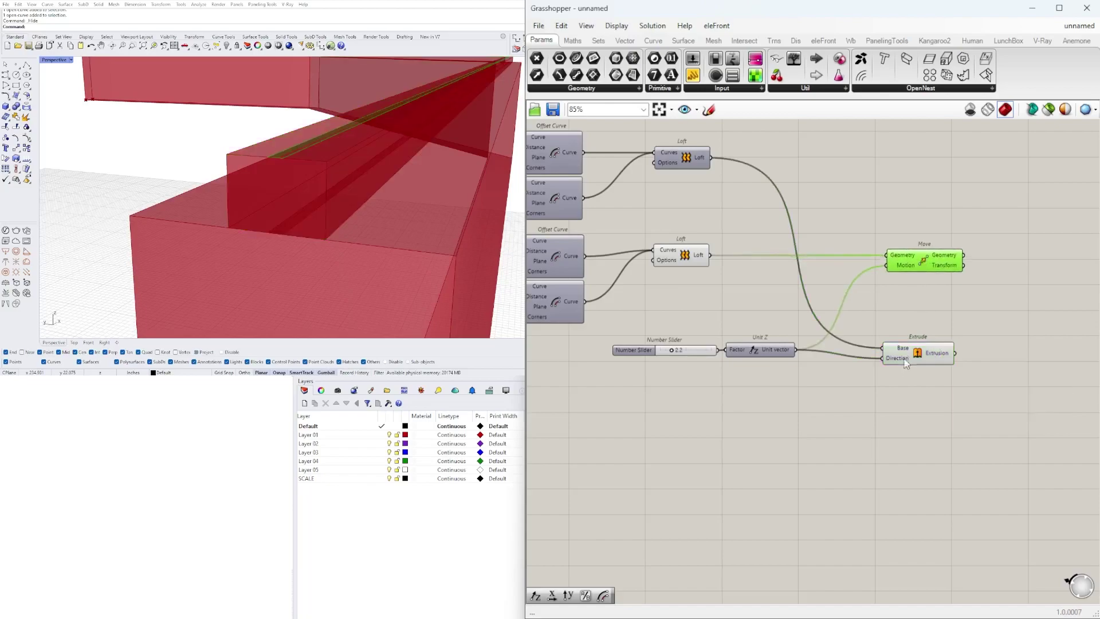
drag(916, 359, 920, 355)
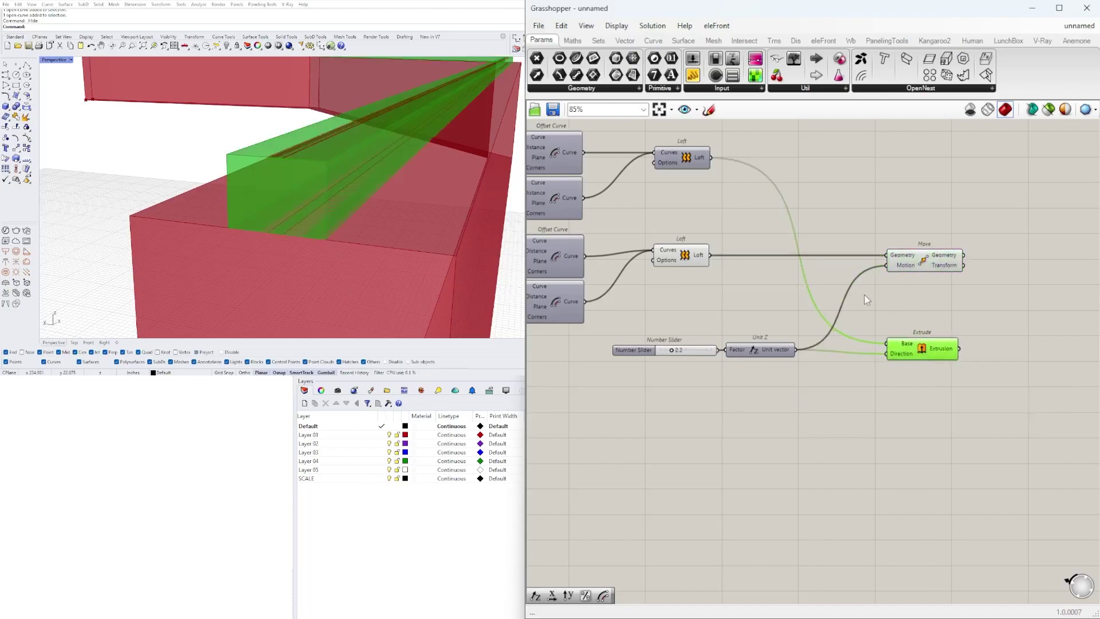
click(914, 264)
Add a Subtraction component between the glass Loft and Unit Z
double_click(719, 318)
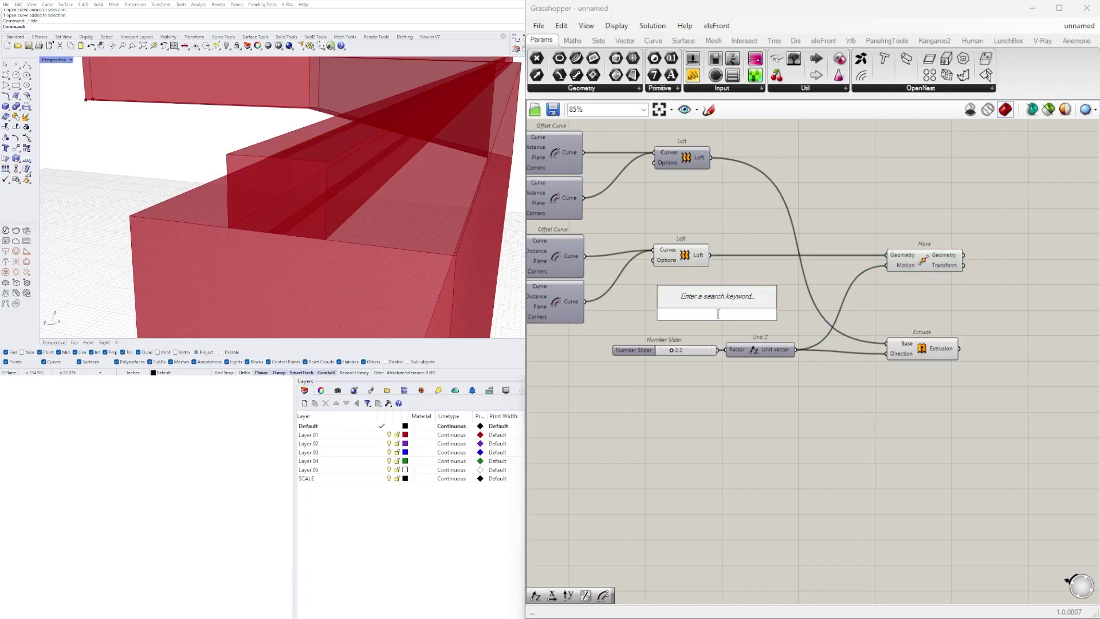
text(-)
key(Return)
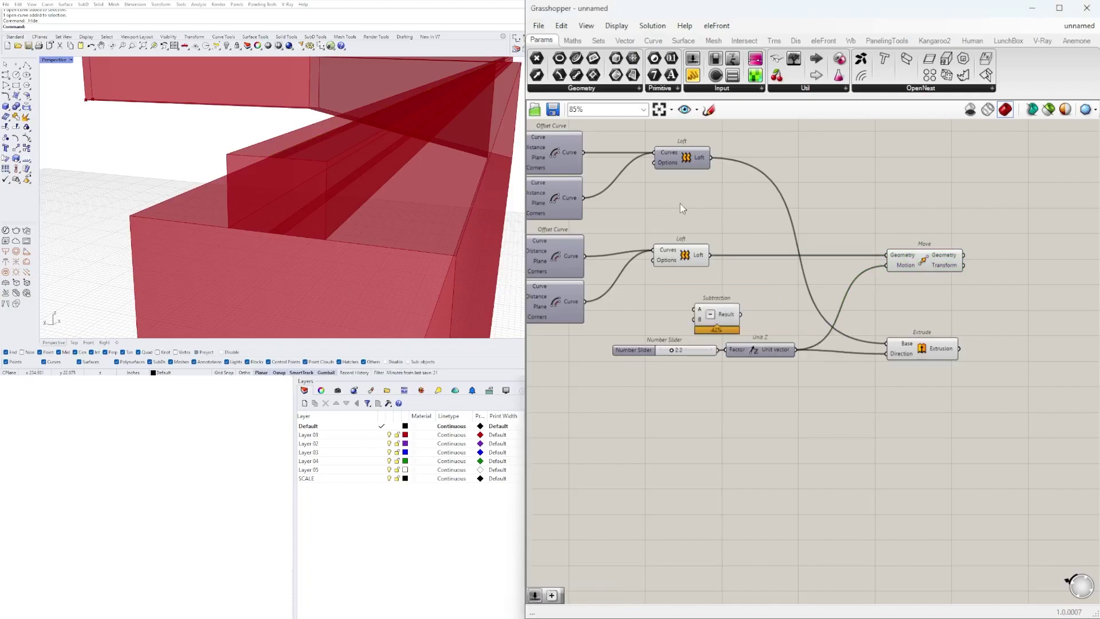
drag(714, 308, 769, 298)
Shift the slider, Unit Z, Subtraction, Extrude and Move components aside, keeping Subtraction just above Unit Z
right_drag(821, 383, 863, 363)
scroll(863, 364, down, 1)
drag(986, 419, 693, 310)
drag(824, 336, 849, 351)
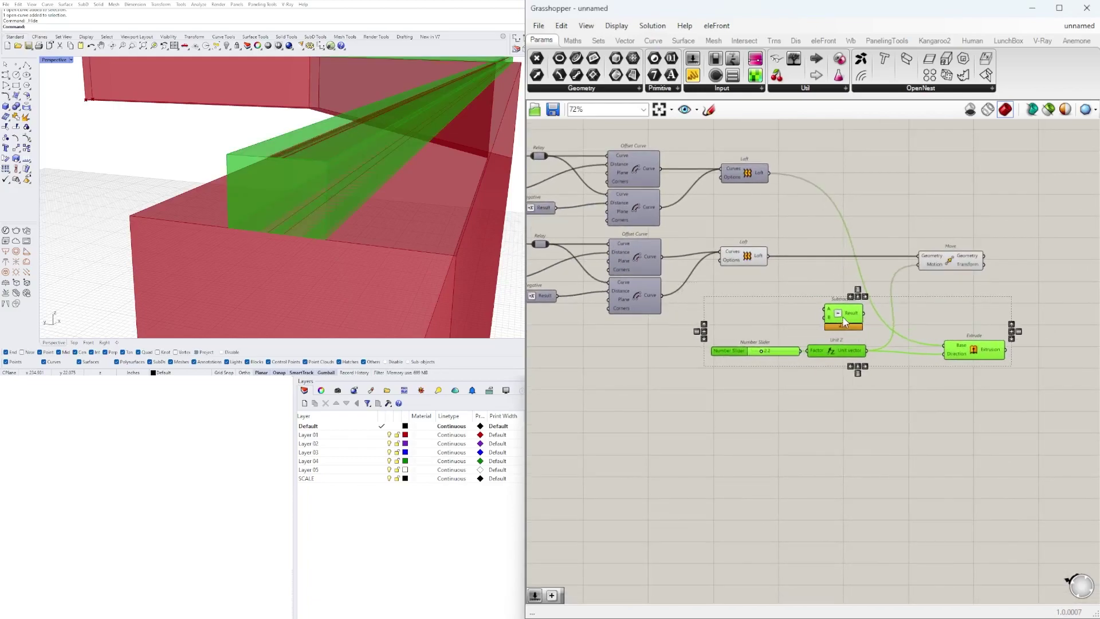
click(959, 246)
drag(946, 260, 971, 272)
drag(844, 313, 849, 299)
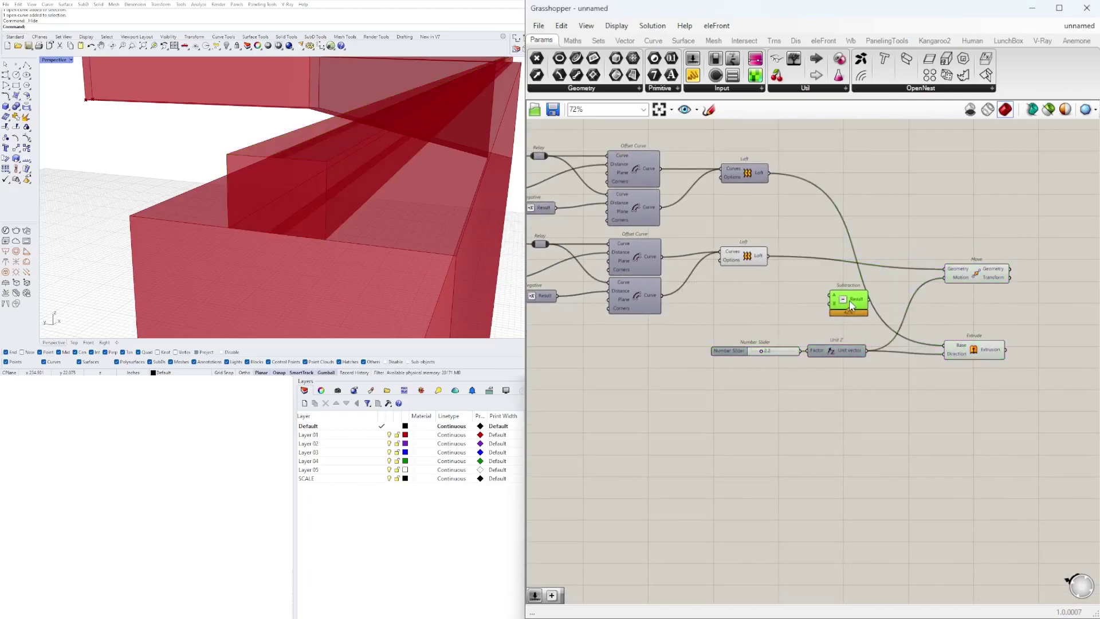
Add a Number Slider ranging from 0 to 2.5 with a value of 0.5 beside Subtraction
scroll(755, 354, up, 3)
drag(755, 354, 738, 353)
click(743, 291)
double_click(743, 291)
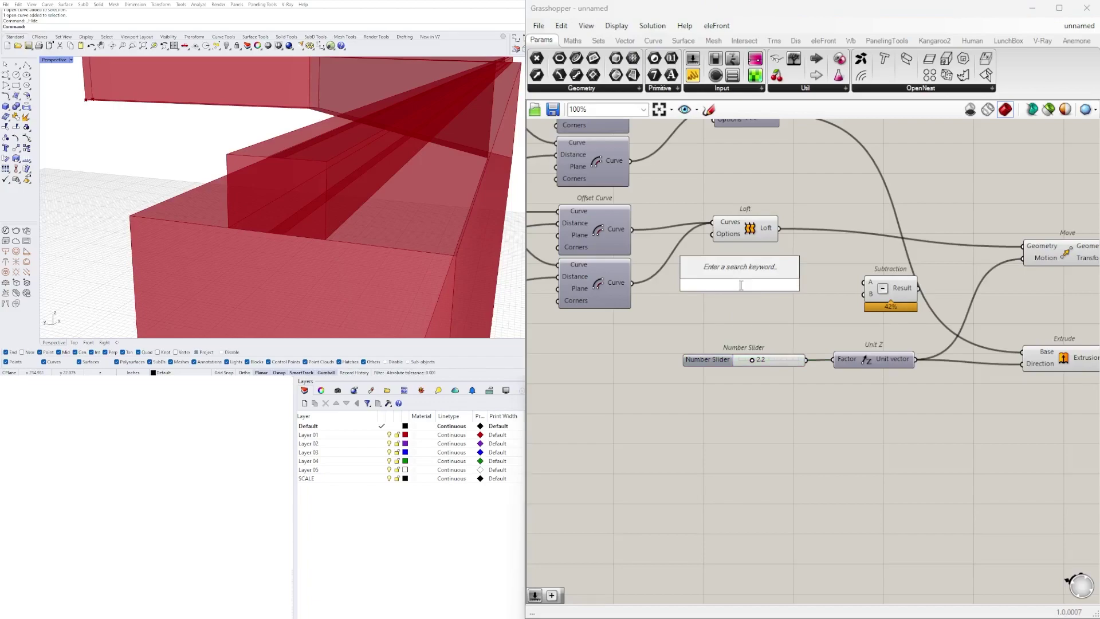
text(0<)
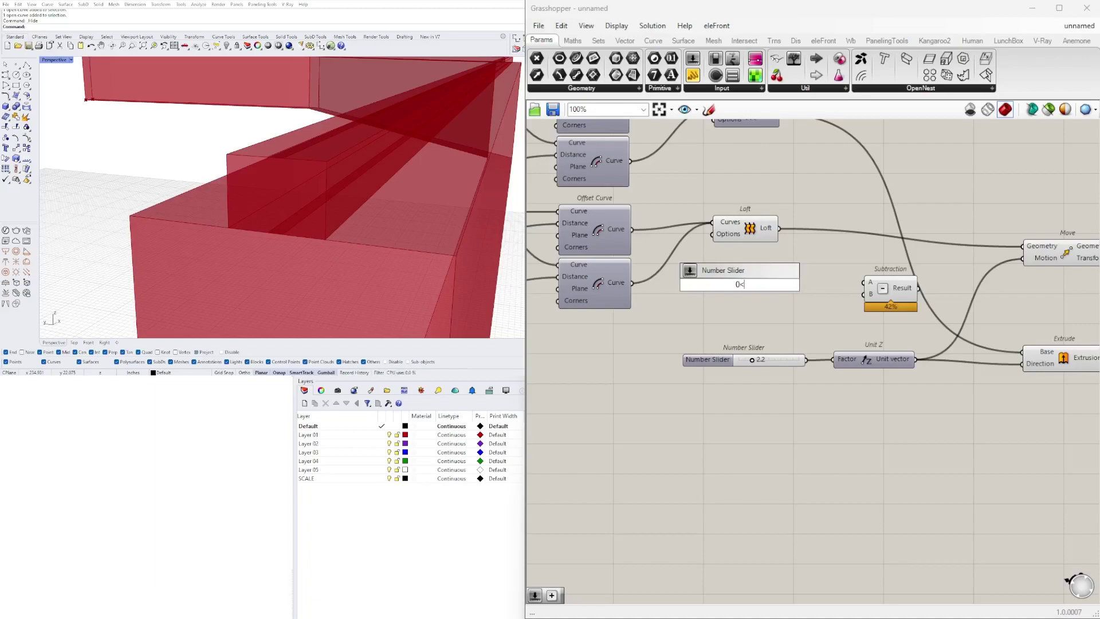
text(.)
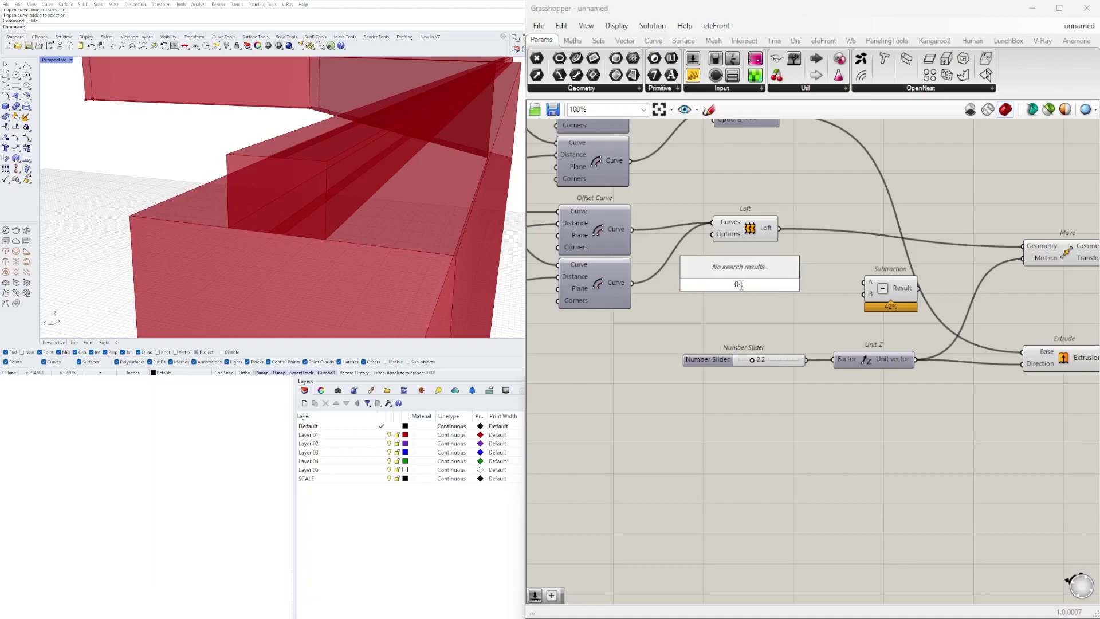
text(5<2.5)
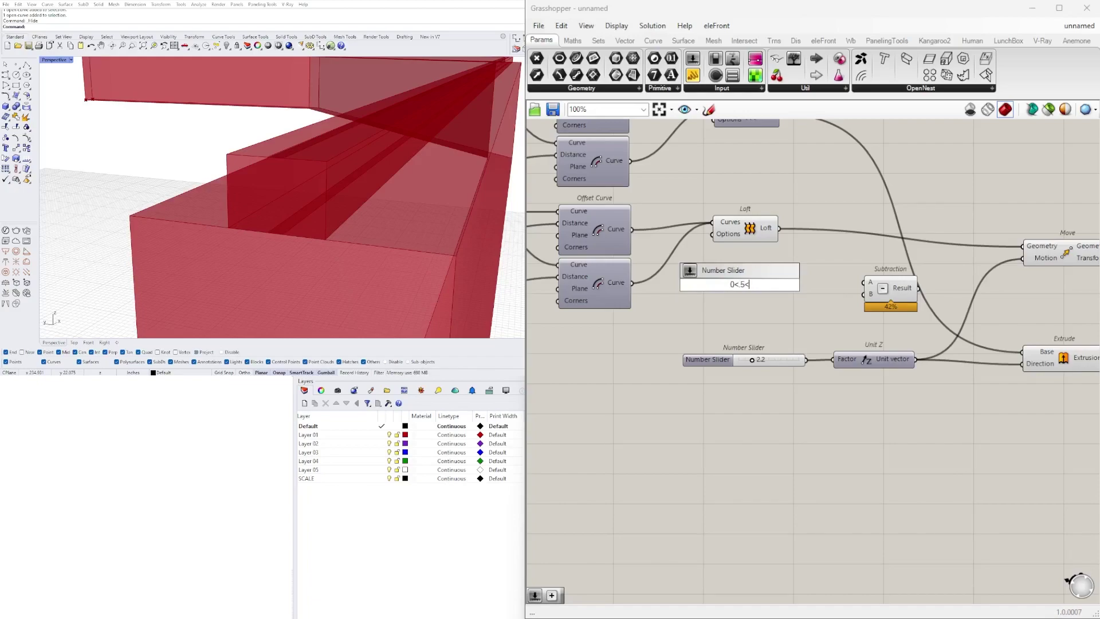
text(5)
key(Return)
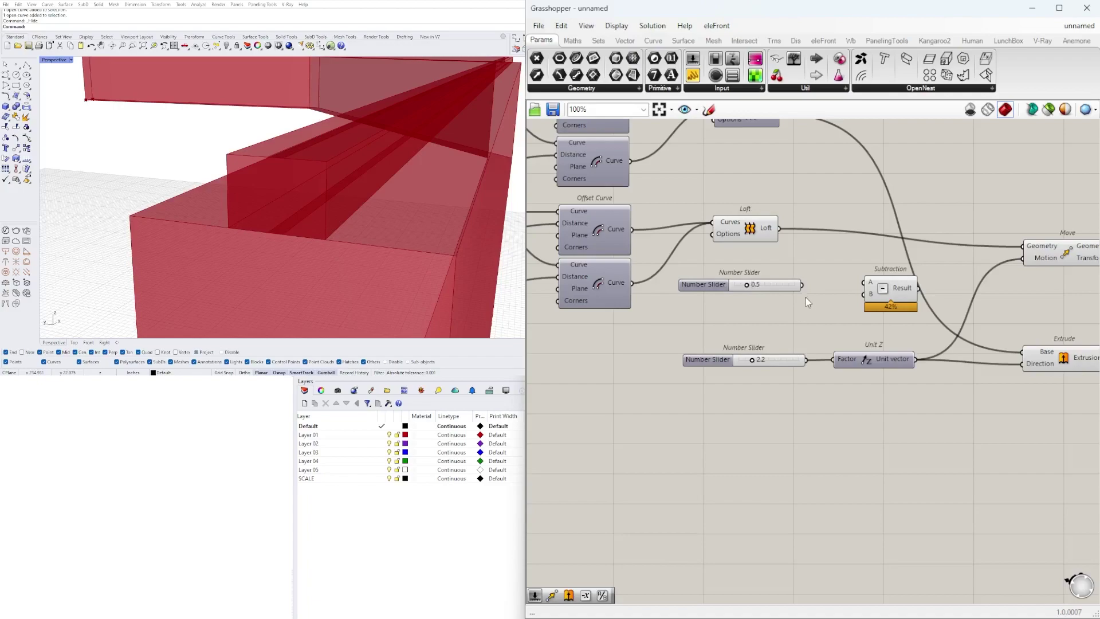
Move Subtraction closer to Move and Extrude, and place the 0.5 slider just above the 2.2 slider
scroll(799, 290, up, 2)
click(858, 328)
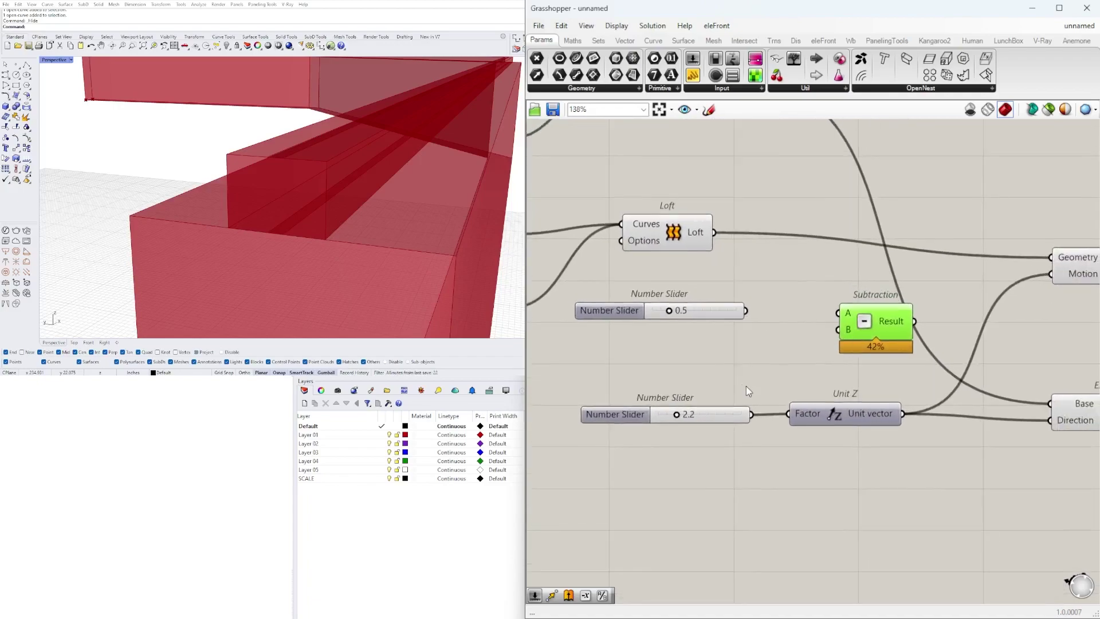
right_drag(731, 410, 827, 436)
right_drag(922, 438, 783, 443)
drag(845, 353, 916, 349)
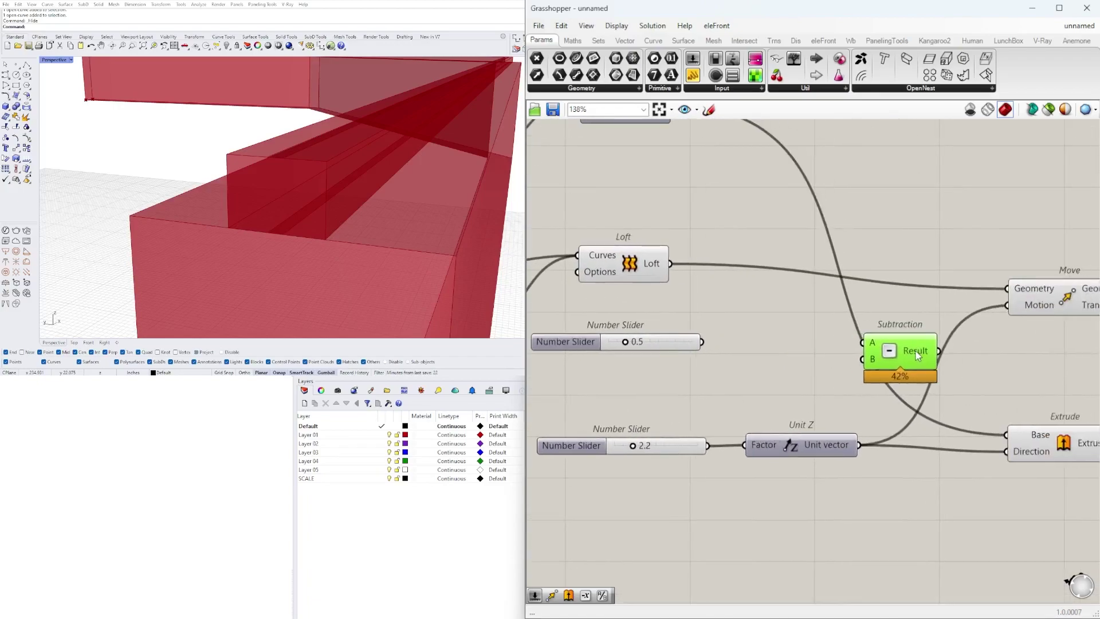
right_drag(728, 423, 830, 430)
drag(863, 425, 661, 462)
click(847, 408)
right_drag(804, 397, 894, 403)
drag(780, 352, 724, 395)
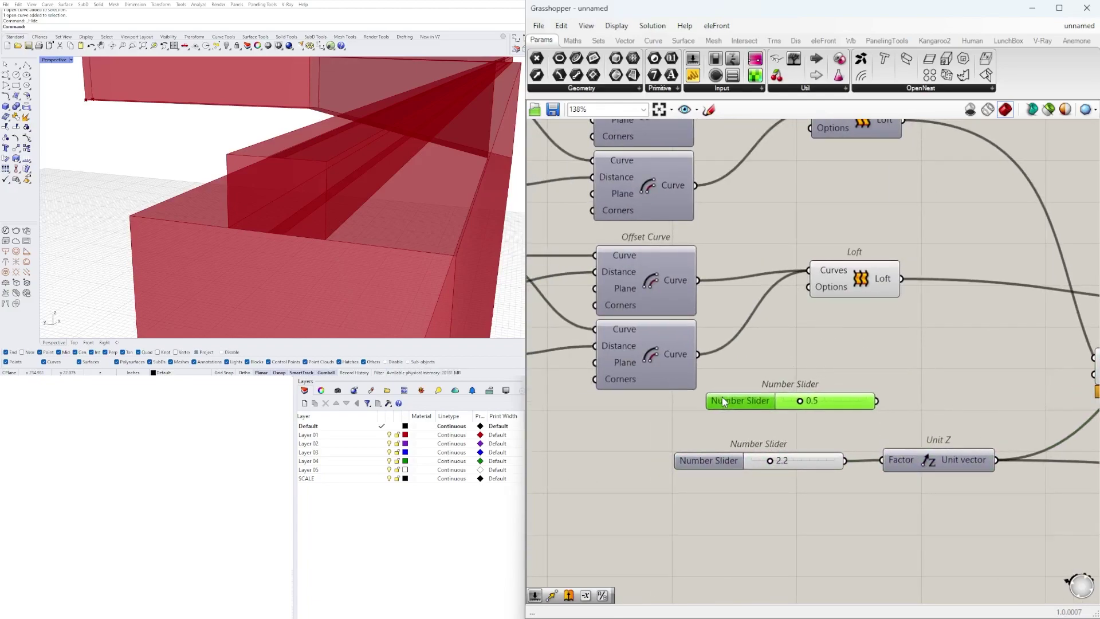
Add a second Unit Z component beside the 0.5 slider and wire the slider into its Factor input
double_click(918, 400)
text(Z)
click(893, 384)
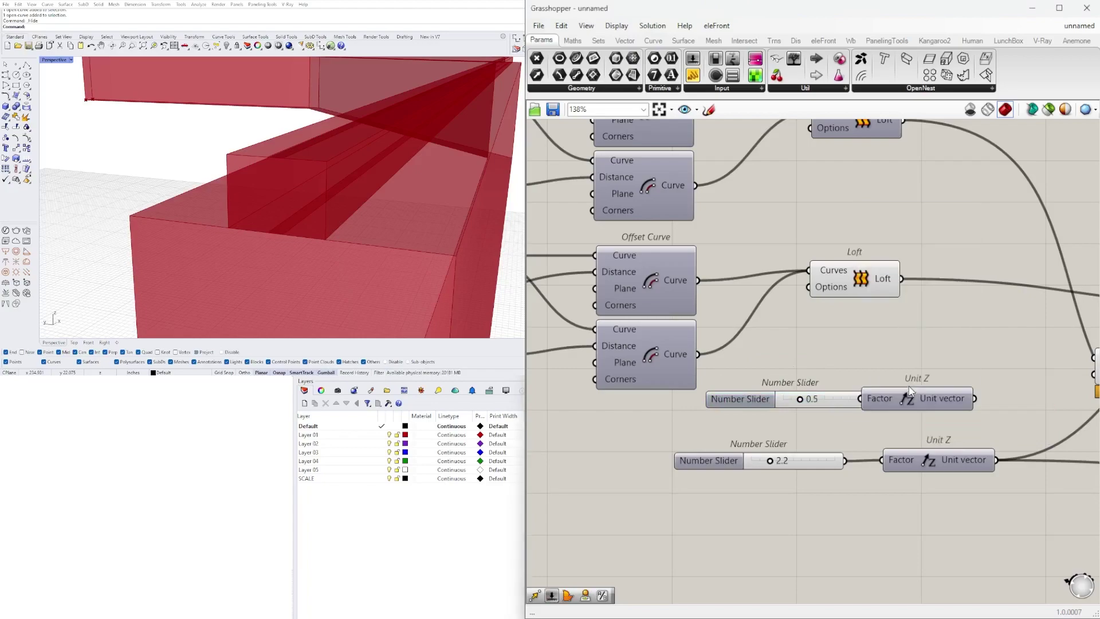
drag(877, 399, 908, 401)
right_drag(1007, 419, 892, 410)
drag(801, 491, 666, 441)
click(826, 358)
Wire the 2.2 slider's Unit Z into Subtraction's A, the 0.5 slider's Unit Z into B, and Result into Move's Motion
drag(884, 464, 978, 352)
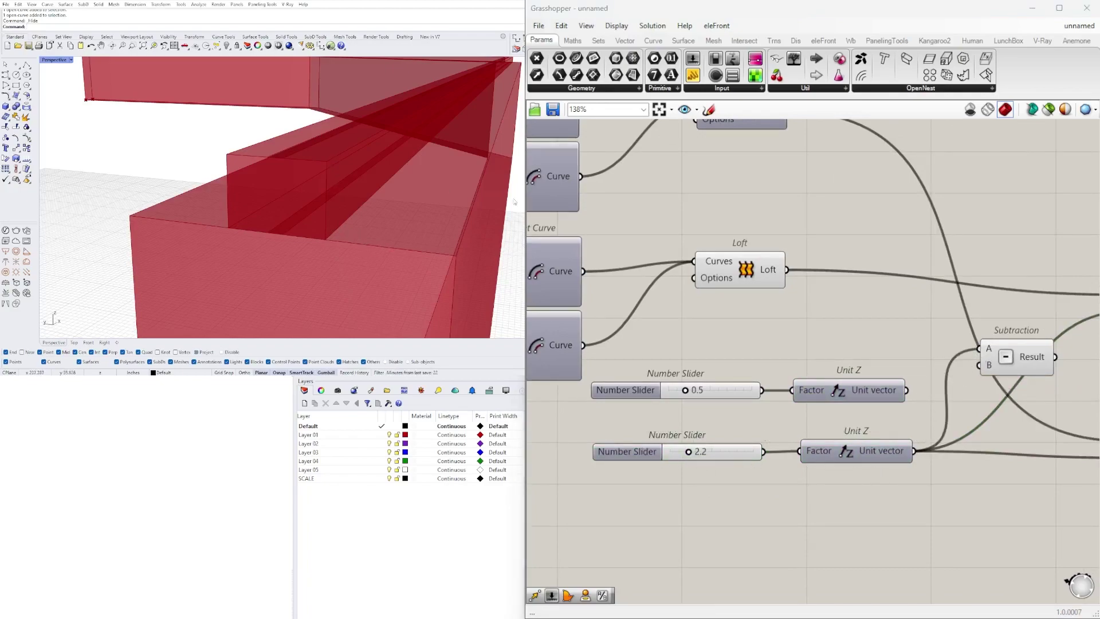
drag(906, 390, 1019, 388)
right_drag(1000, 392, 778, 390)
drag(839, 379, 904, 309)
click(963, 301)
Check how the 0.5 slider affects the glass surface's vertical position
right_drag(732, 397, 937, 405)
scroll(687, 390, up, 4)
mouse_move(653, 408)
mouse_down()
mouse_move(555, 409)
mouse_move(690, 411)
mouse_move(663, 407)
mouse_up()
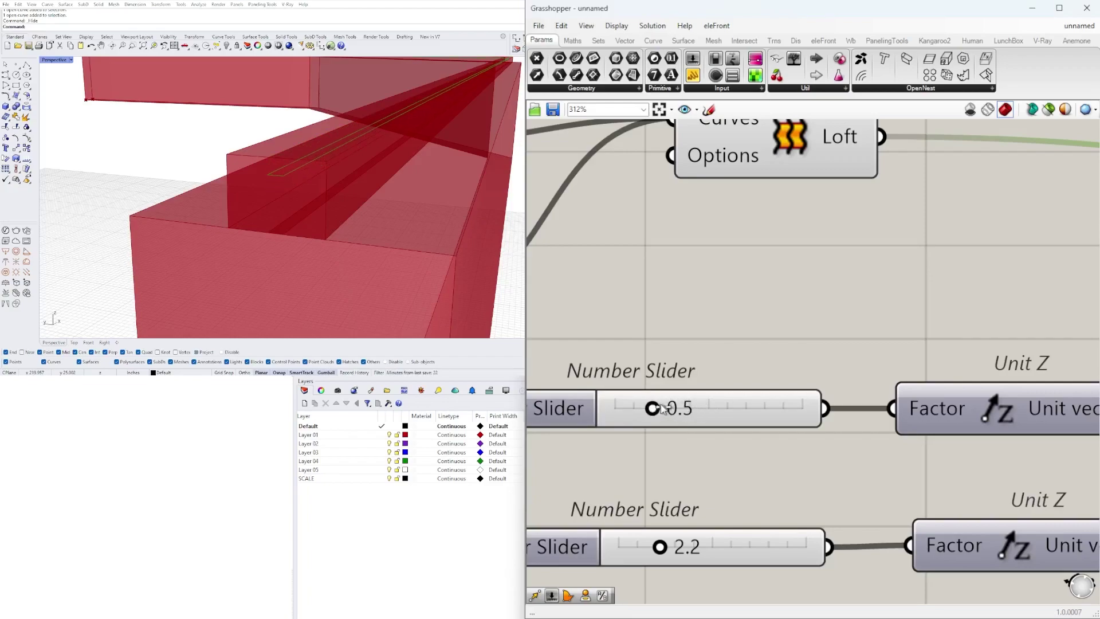
scroll(663, 408, down, 8)
Raise the Move component slightly to line up with the glass Loft and check the wall's end in perspective
scroll(782, 287, up, 4)
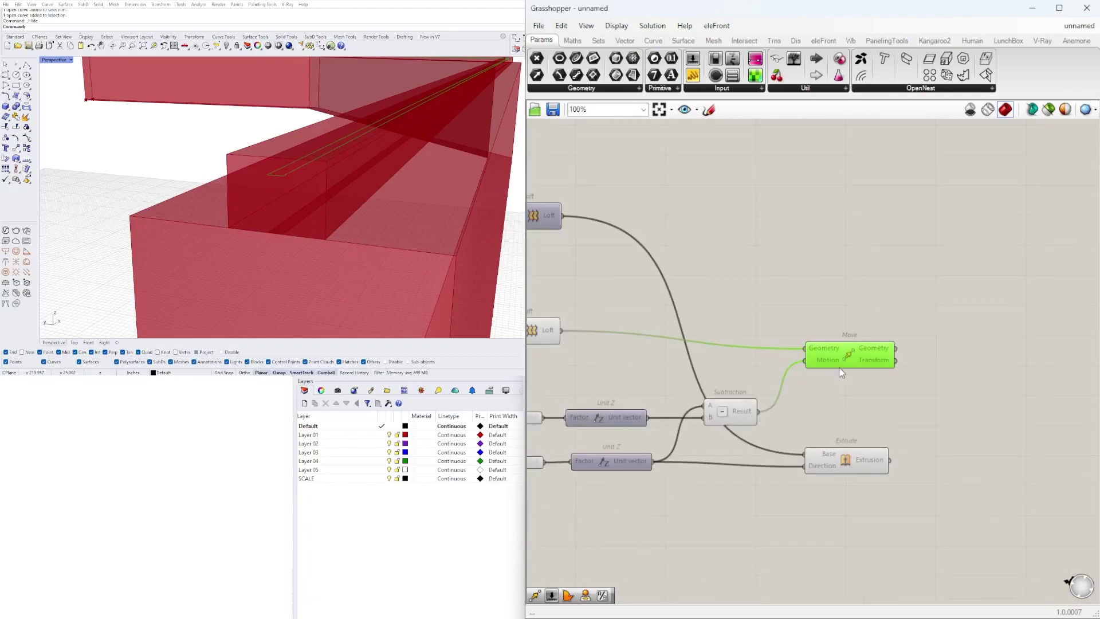
drag(852, 367, 861, 345)
scroll(367, 172, down, 6)
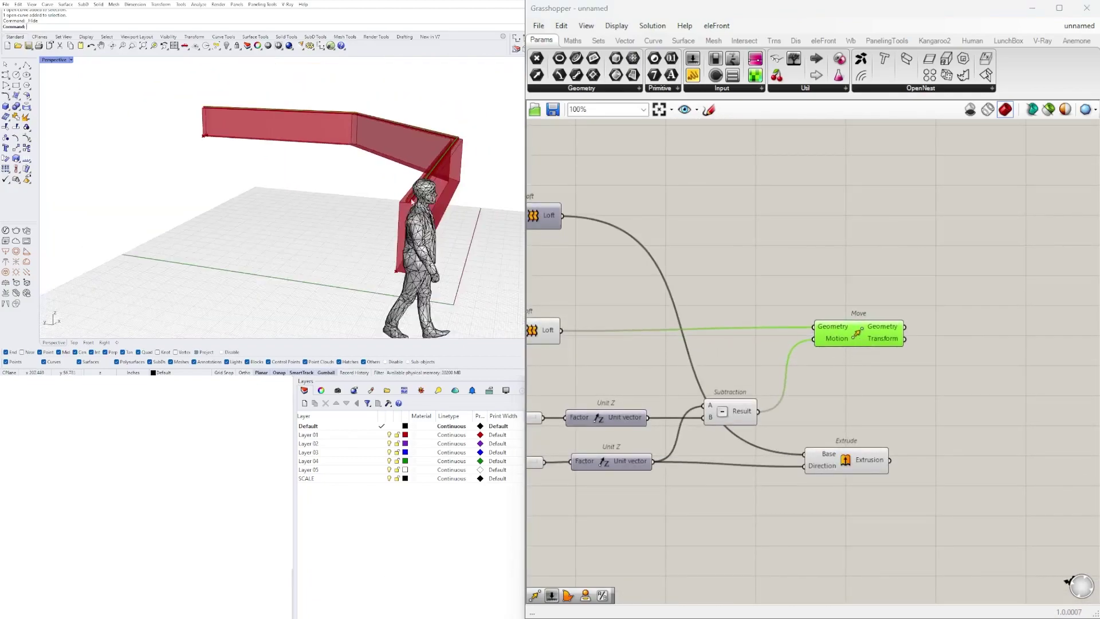
right_drag(414, 172, 393, 169)
scroll(393, 168, up, 4)
click(930, 311)
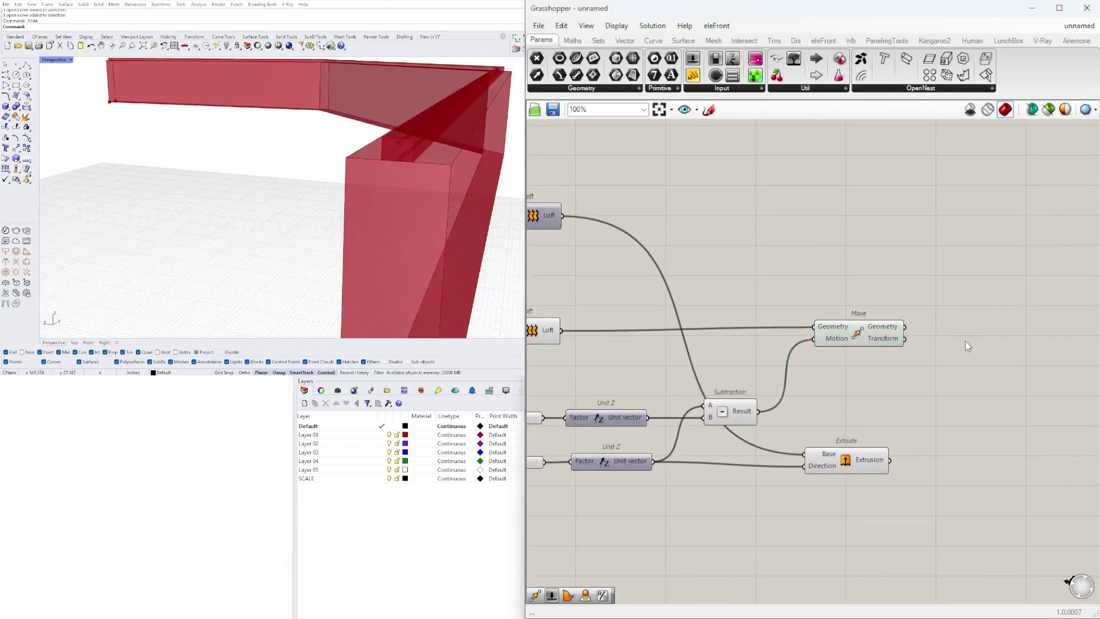
Rename the 2.2 Number Slider that drives the frame extrusion as FRAME 1 HEIGHT
scroll(966, 454, down, 1)
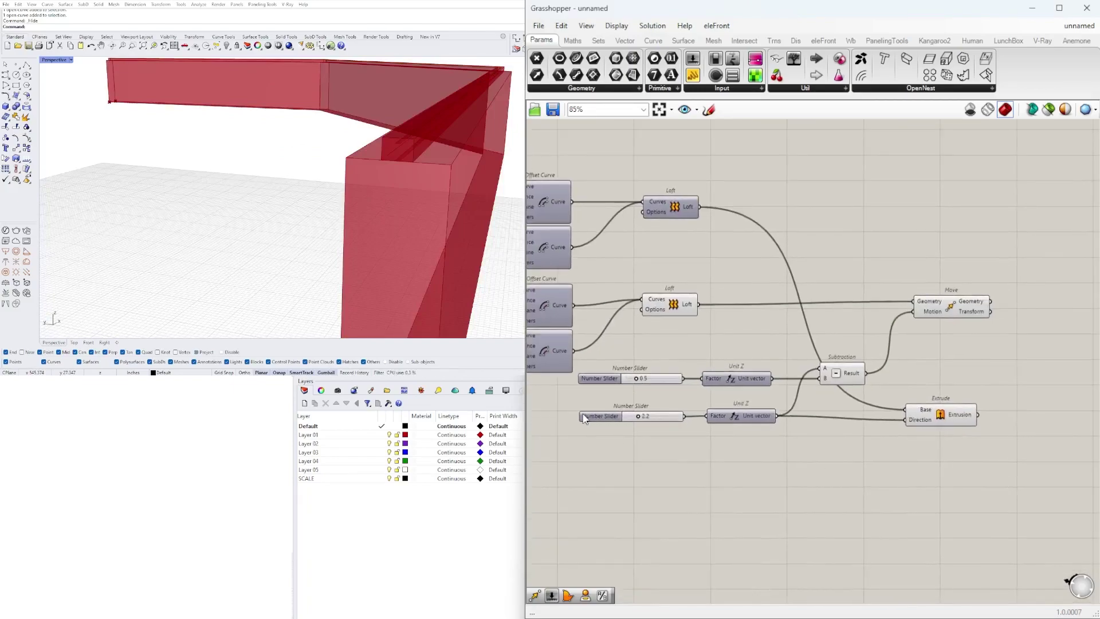
click(926, 423)
right_drag(605, 421, 975, 418)
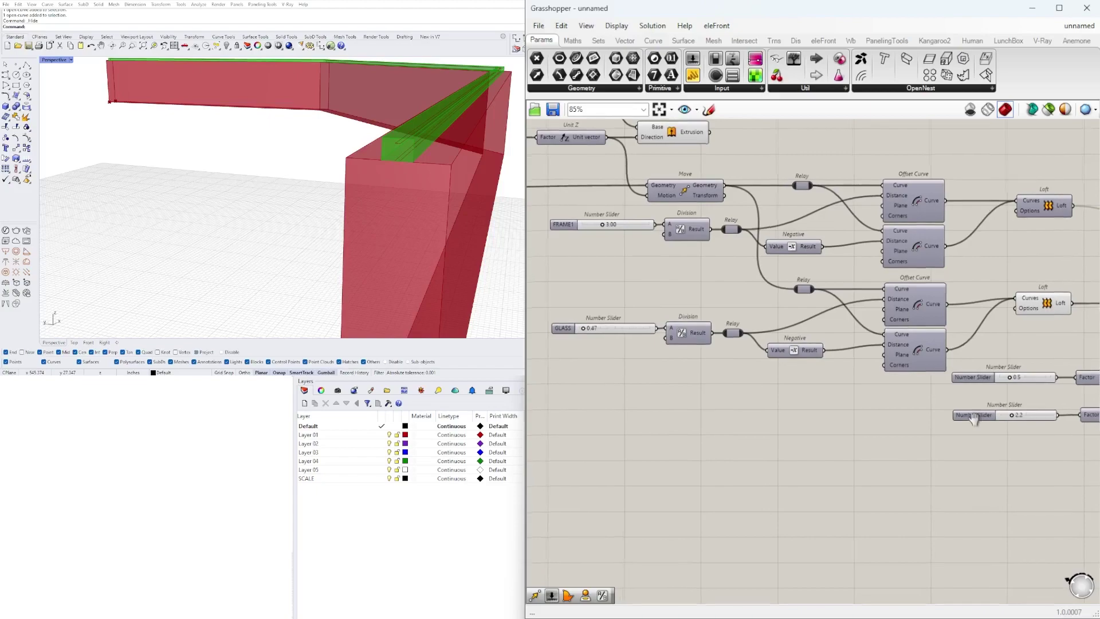
scroll(975, 418, up, 3)
right_click(801, 407)
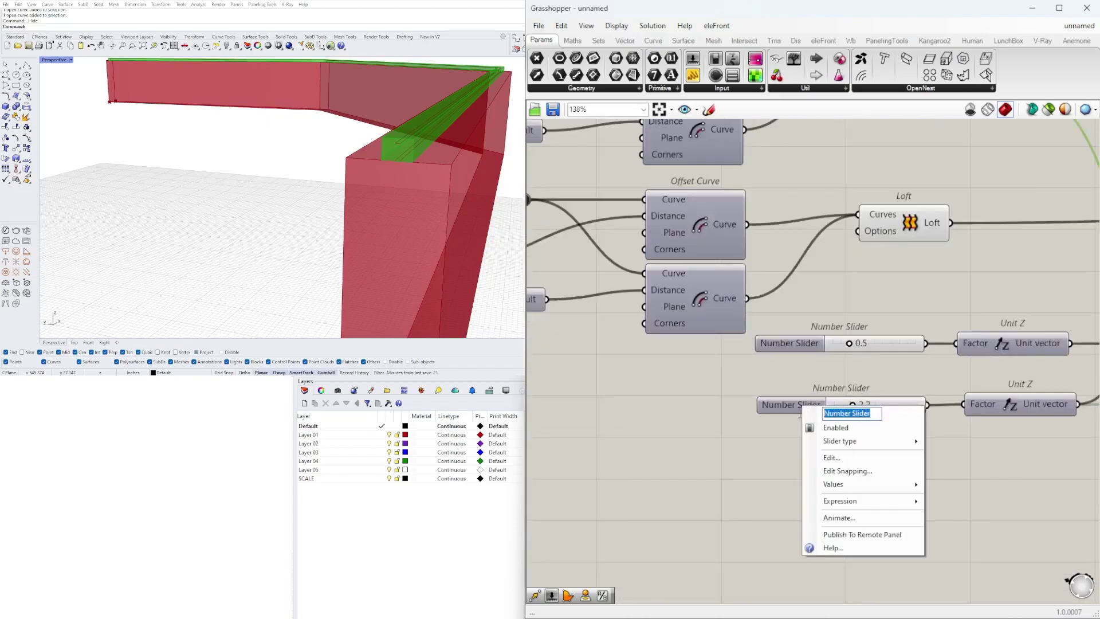
text(FRAME)
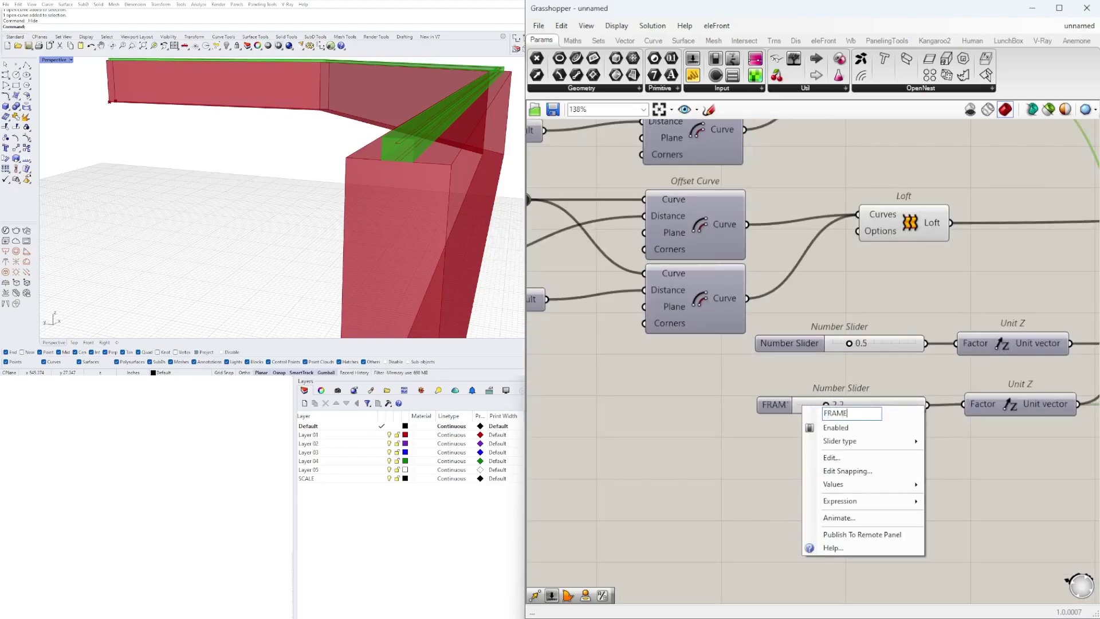
text( 1 HEIGHT)
key(Return)
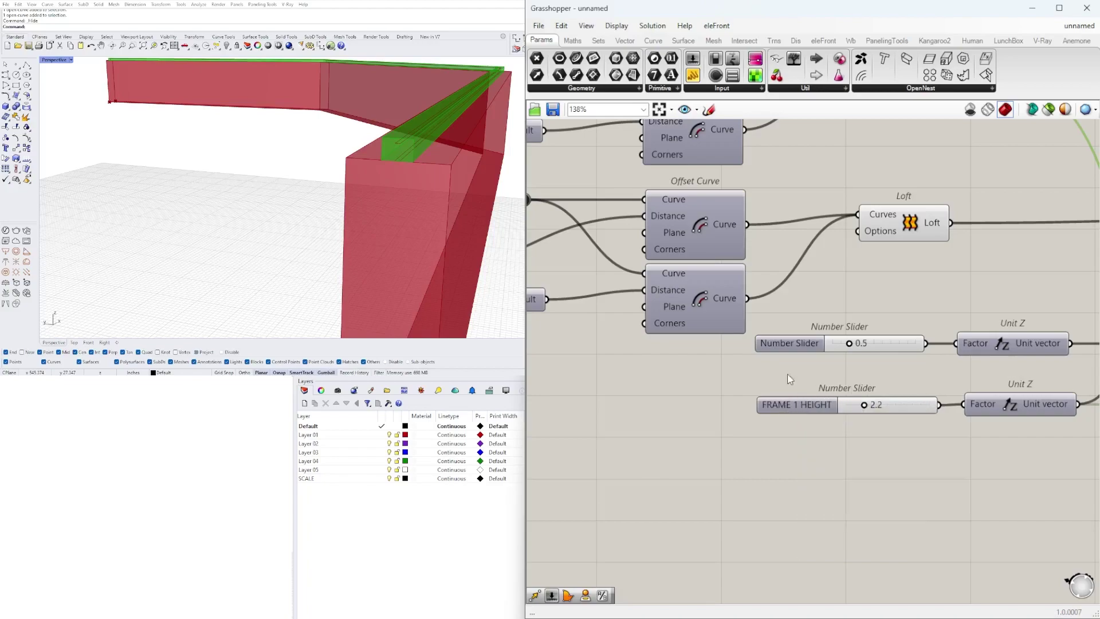
Rename the 0.5 Number Slider as GLASS OFFSET
right_click(781, 348)
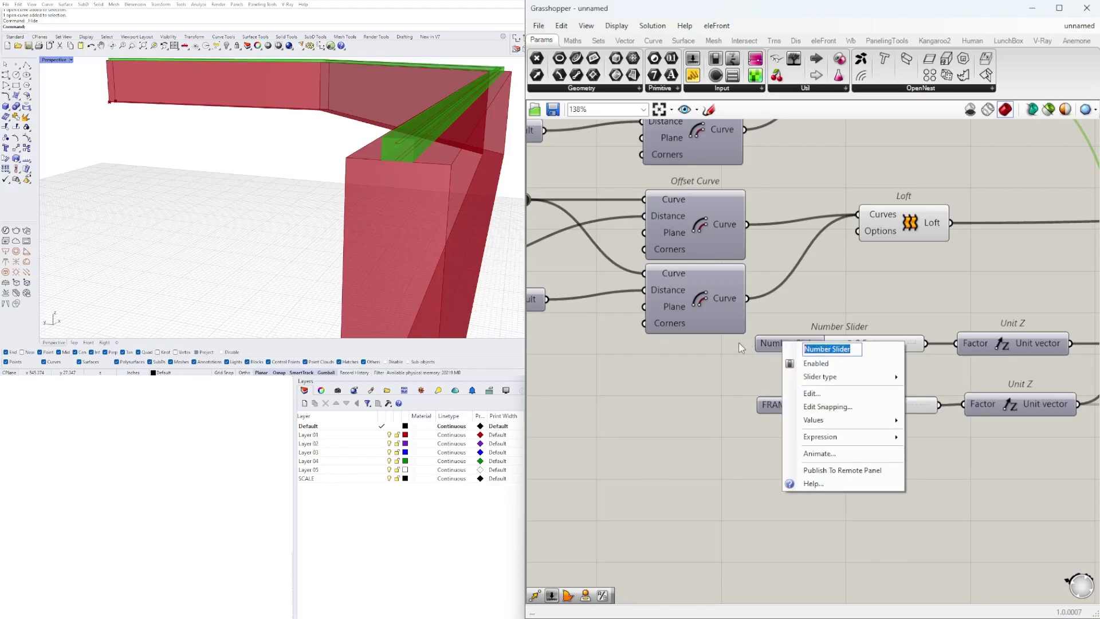
text(FRAM)
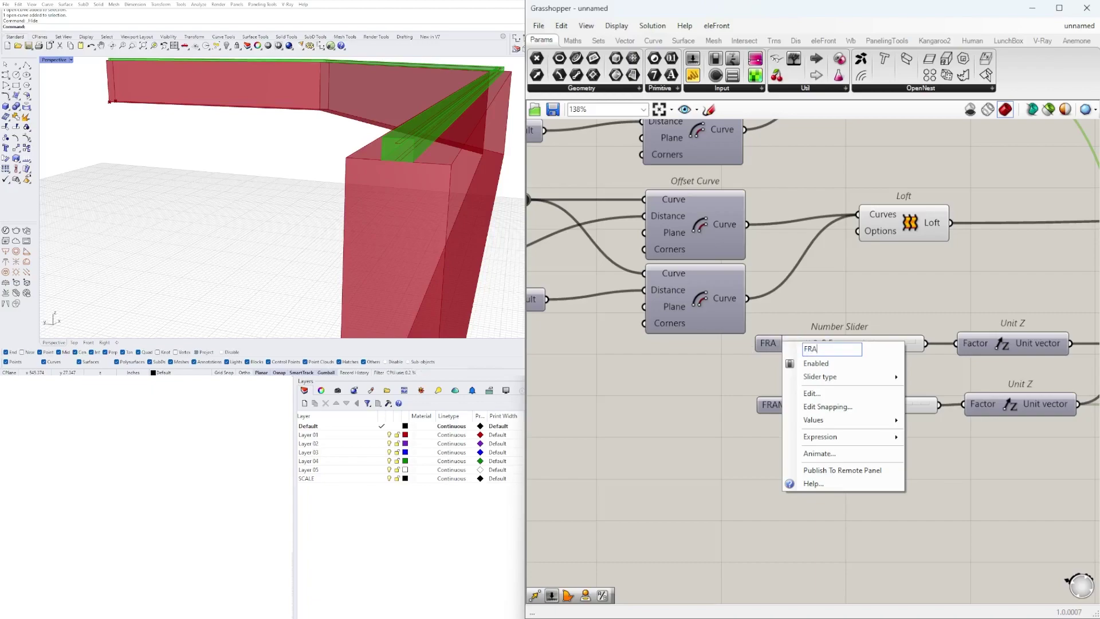
key(BackSpace)
key(BackSpace)
key(BackSpace)
key(BackSpace)
text(GLASS OFFSET)
key(Return)
scroll(791, 360, down, 3)
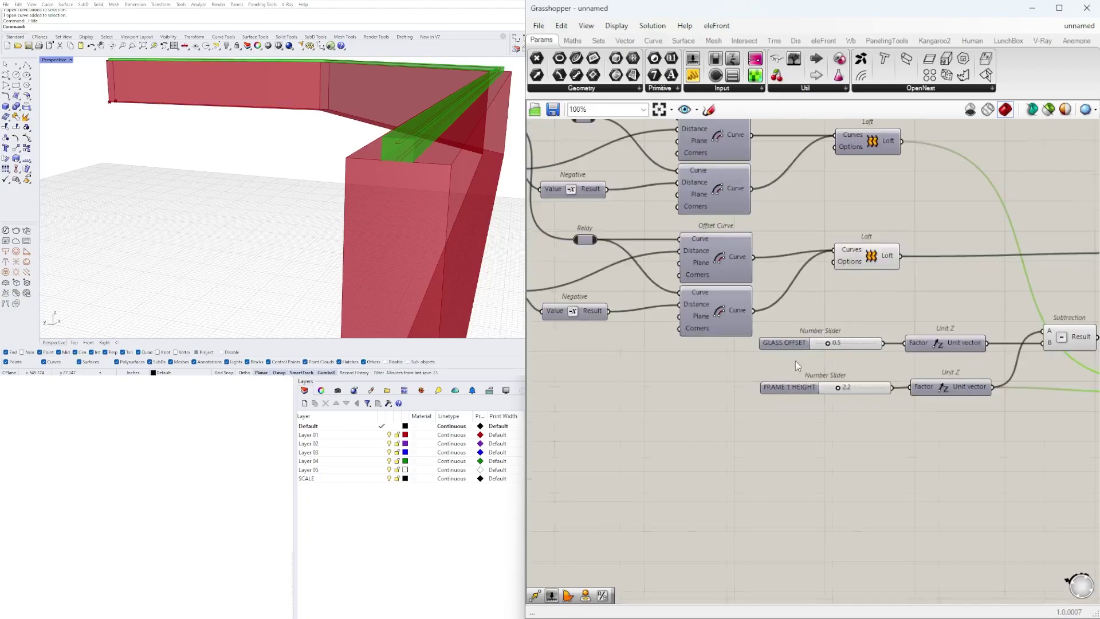
Duplicate the FRAME 1 HEIGHT slider with its Unit Z and Extrude components and place the copy beyond the Move component
drag(797, 390, 789, 391)
click(796, 411)
scroll(952, 497, down, 1)
right_drag(912, 482, 837, 476)
right_drag(1050, 421, 913, 426)
drag(996, 457, 614, 401)
scroll(636, 319, down, 2)
right_drag(842, 381, 821, 405)
click(473, 587)
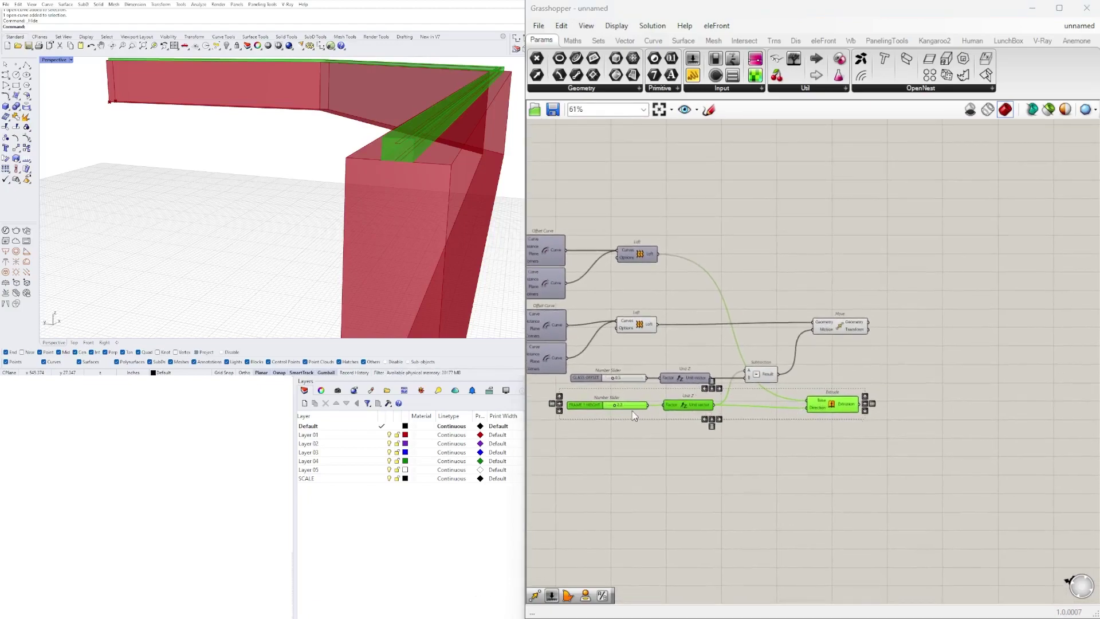
scroll(635, 410, up, 1)
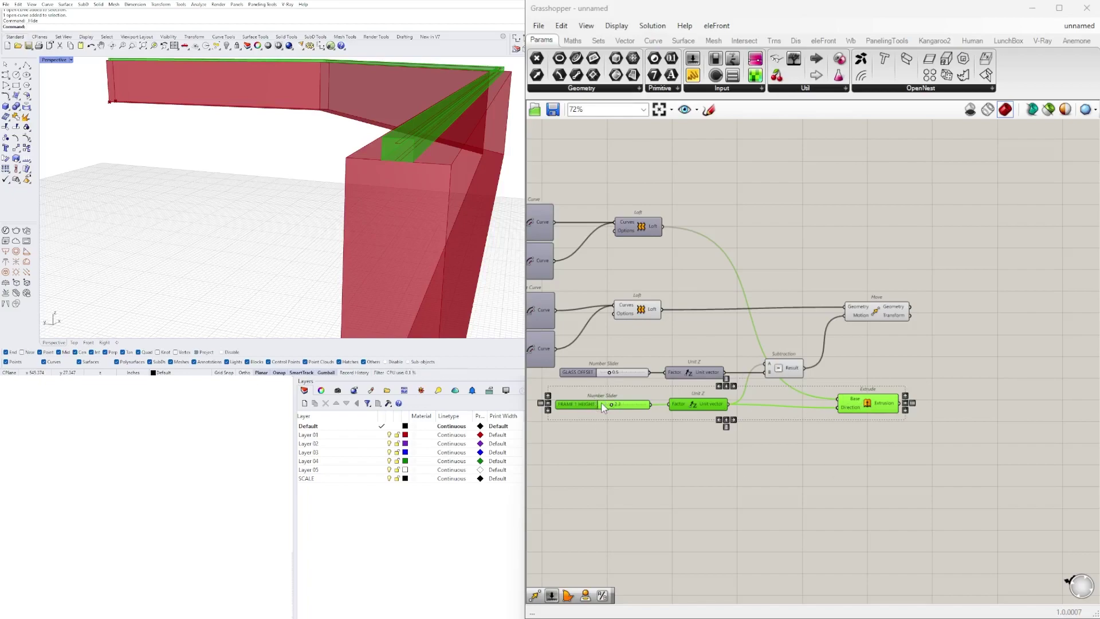
right_drag(891, 406, 897, 338)
alt+drag(856, 339, 1069, 391)
right_drag(1029, 348, 944, 352)
drag(1013, 392, 923, 373)
drag(950, 412, 720, 378)
drag(898, 375, 996, 282)
Feed the Move component's Geometry output into the Base of the copied Extrude, replacing the frame Loft input
click(974, 246)
click(799, 253)
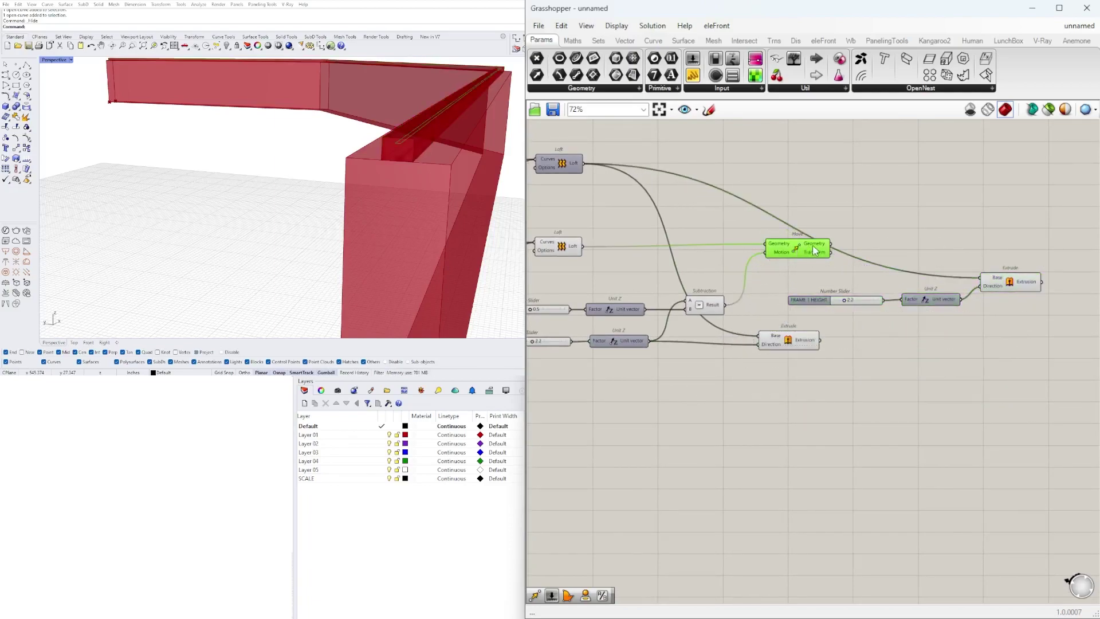
drag(832, 245, 982, 280)
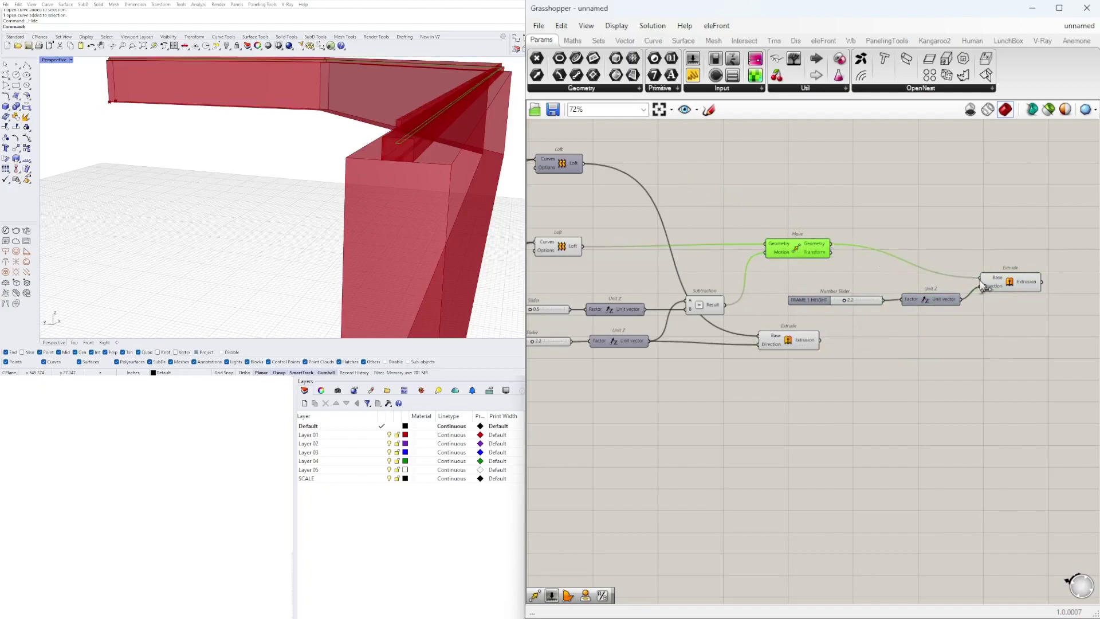
click(894, 276)
Set the maximum of the copied FRAME 1 HEIGHT slider to 48
scroll(831, 300, up, 3)
scroll(832, 303, up, 1)
click(832, 302)
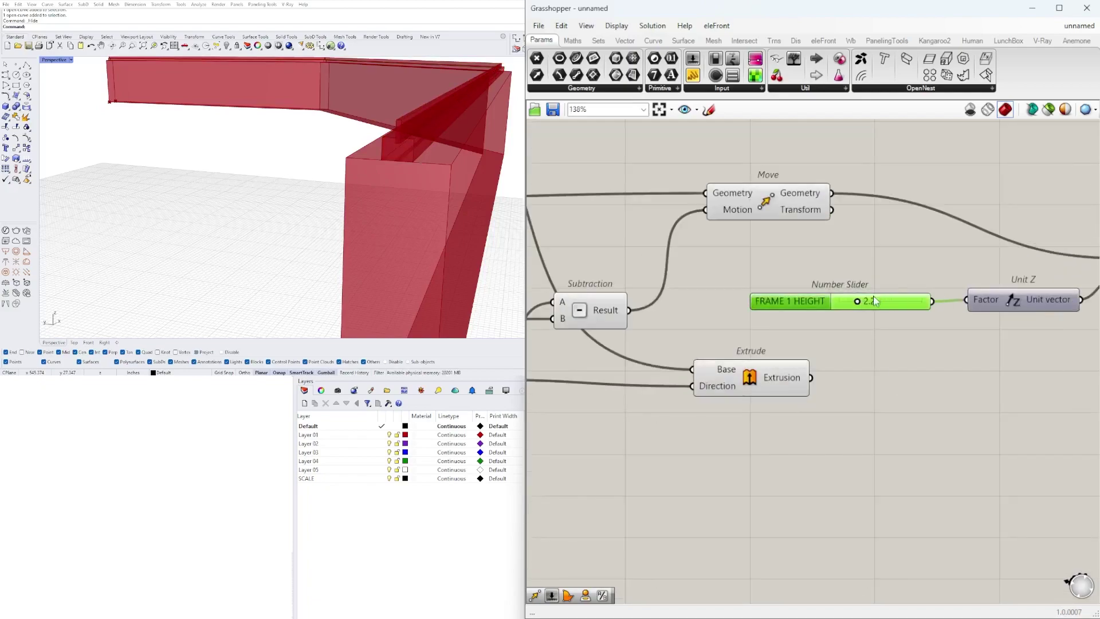
scroll(832, 308, down, 1)
scroll(764, 338, up, 2)
right_drag(823, 304, 780, 360)
double_click(769, 365)
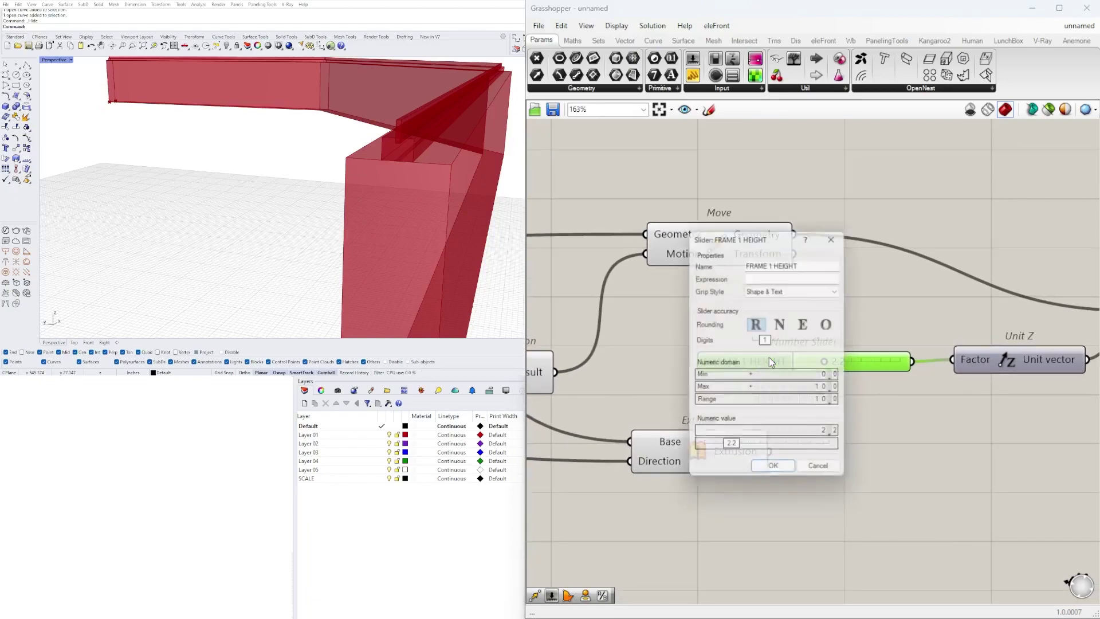
double_click(761, 389)
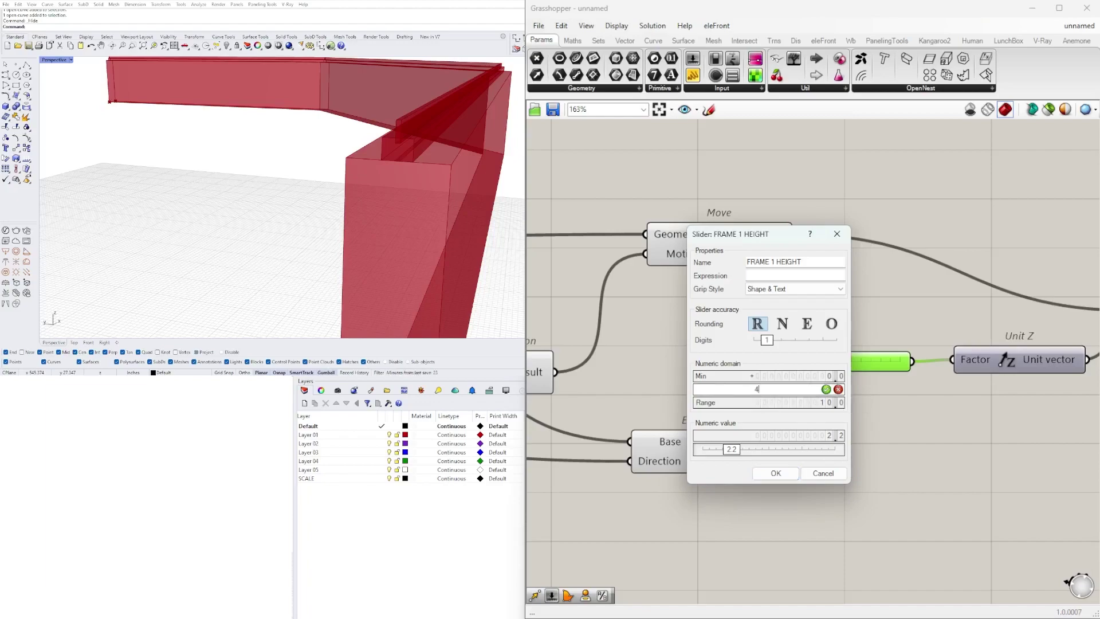
click(772, 473)
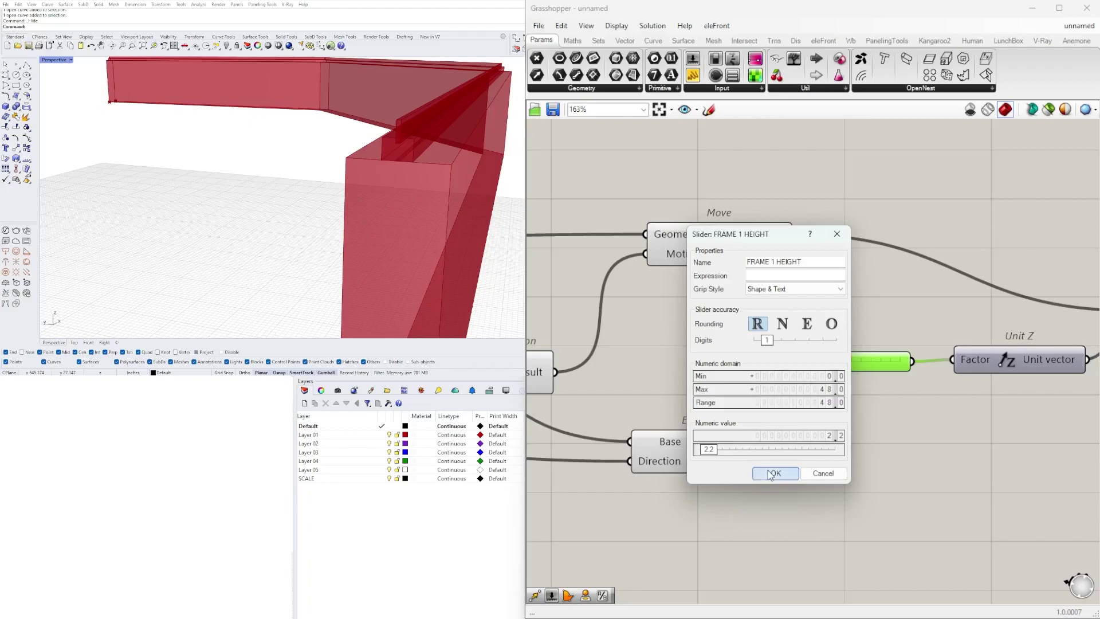
Set the copied FRAME 1 HEIGHT slider to 24 and check the glass extrusion against the human figure in perspective
drag(803, 363, 819, 367)
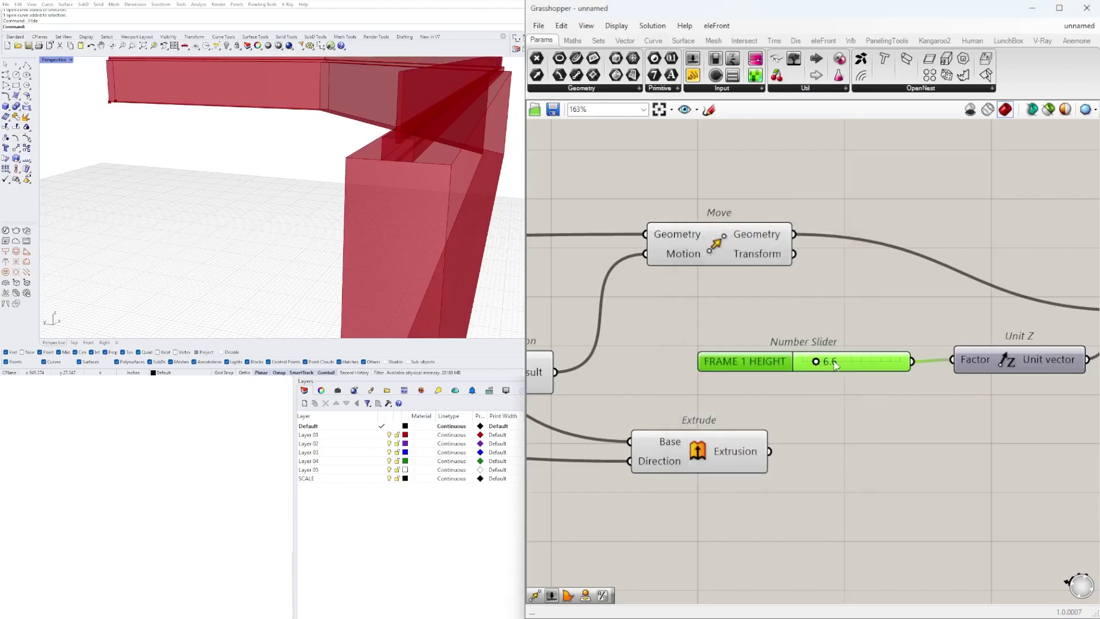
double_click(818, 362)
text(24)
key(Return)
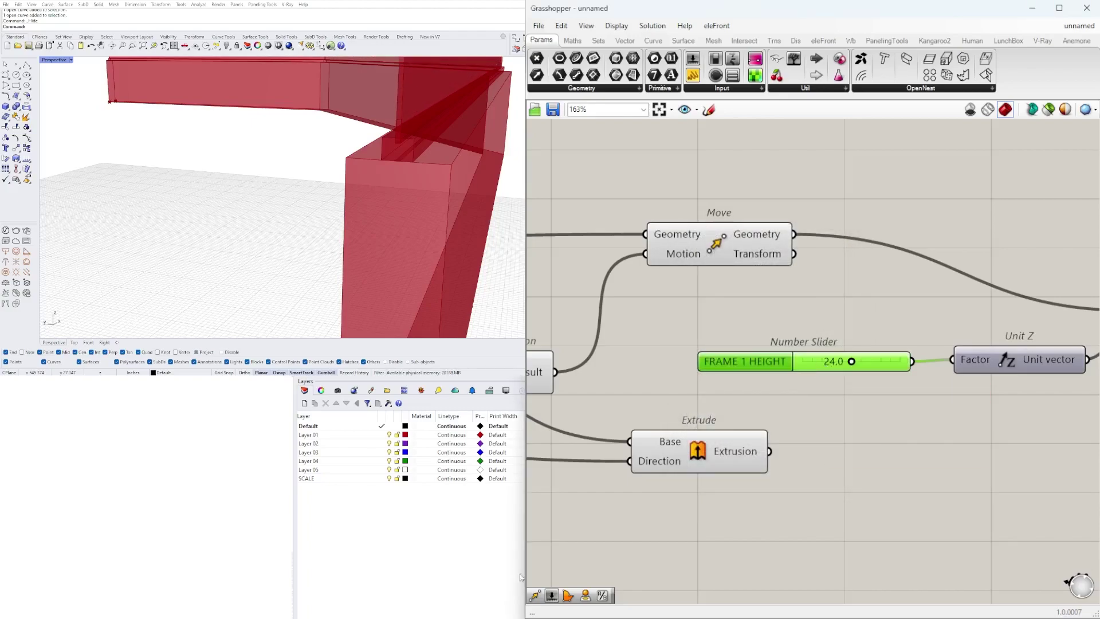
scroll(367, 129, down, 4)
scroll(407, 129, up, 3)
right_drag(447, 129, 477, 171)
scroll(476, 171, down, 3)
scroll(310, 185, up, 6)
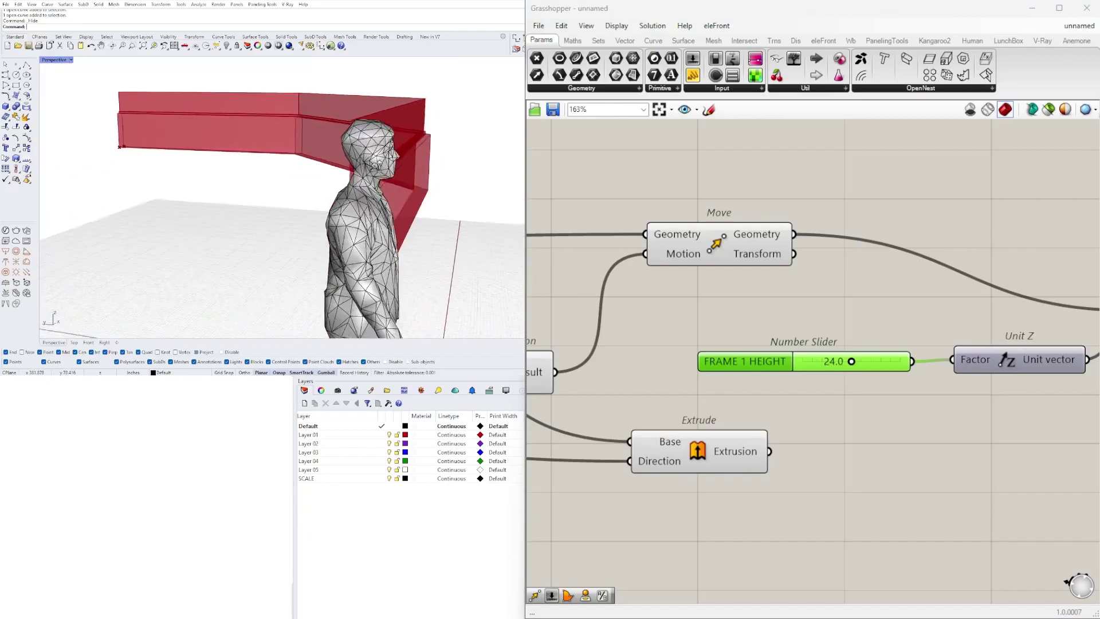
right_drag(310, 185, 191, 180)
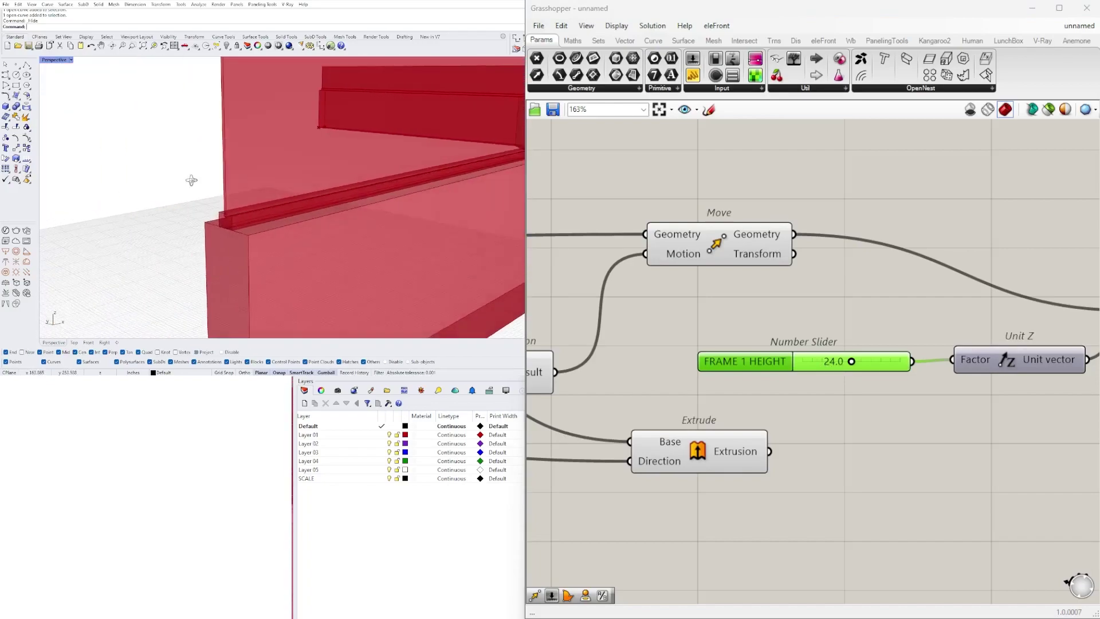
Toggle the frame Extrude's preview off and on again to check how the glass sits inside the frame
scroll(720, 300, down, 3)
right_drag(689, 368, 785, 387)
scroll(786, 387, up, 2)
click(823, 400)
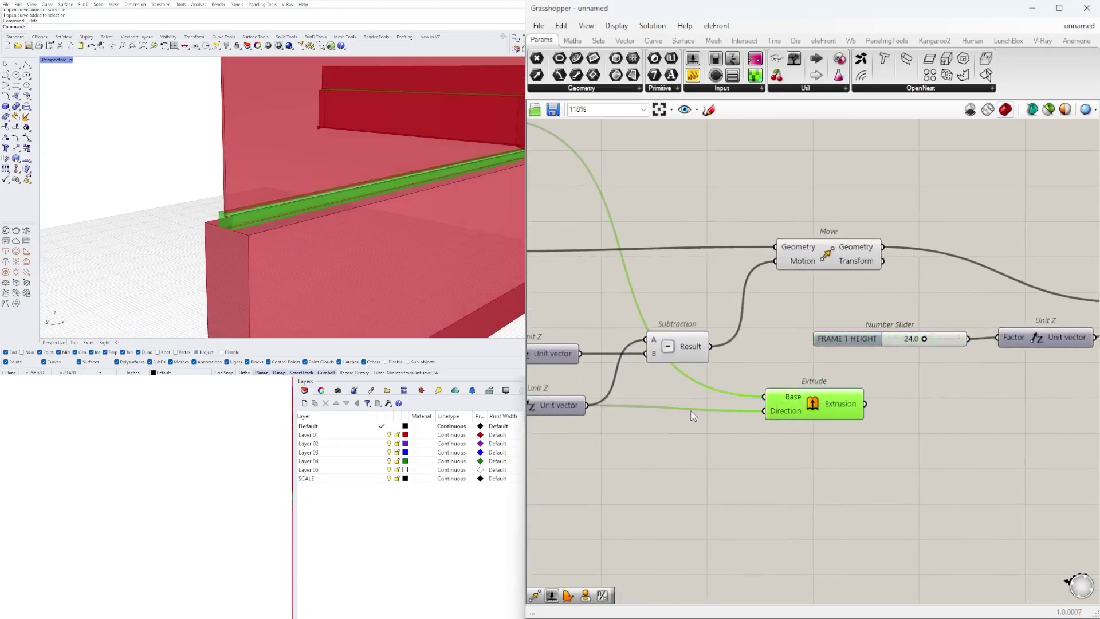
click(832, 249)
scroll(796, 378, down, 1)
scroll(816, 401, up, 1)
right_click(818, 406)
click(849, 424)
scroll(815, 396, down, 3)
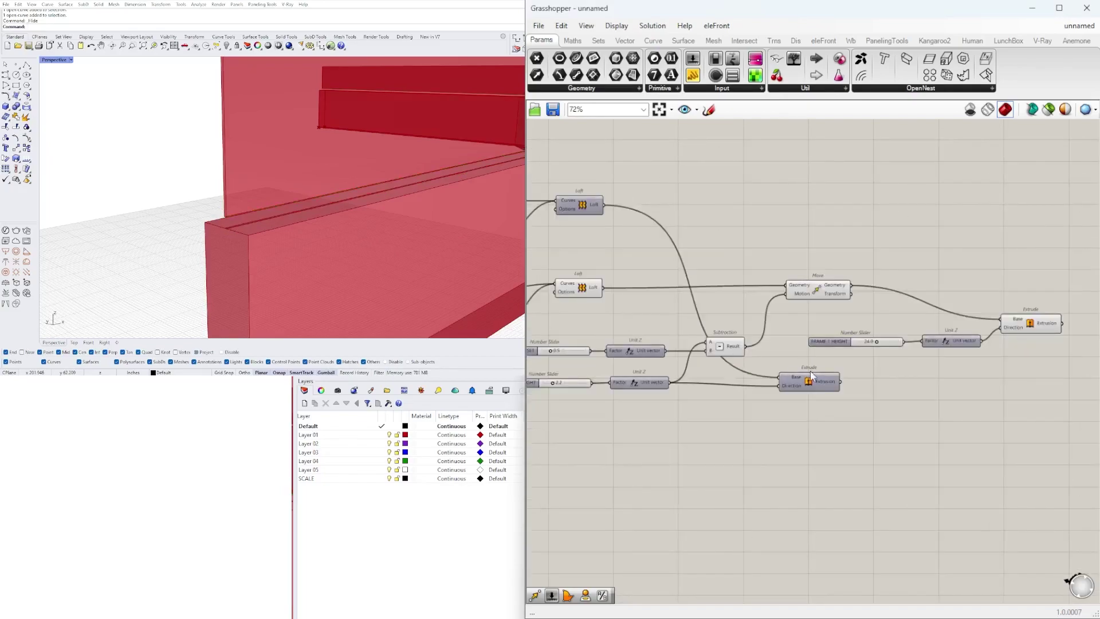
right_click(814, 387)
click(845, 405)
Add a Solid Difference component and connect the frame Extrude's Extrusion output to its Breps A
double_click(889, 393)
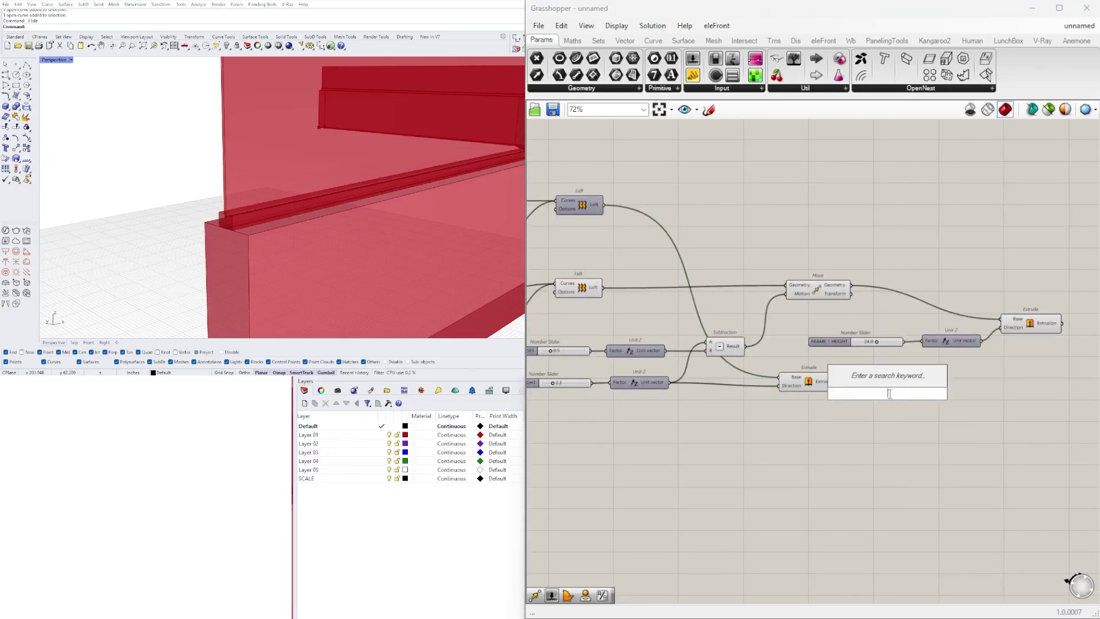
text(SOLI)
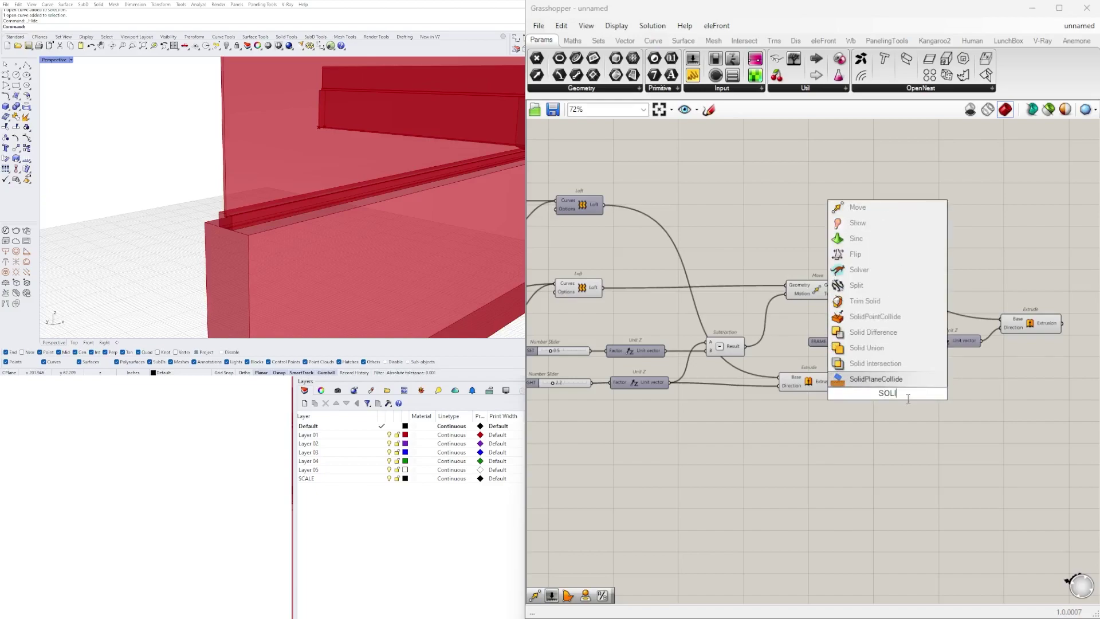
click(873, 333)
click(817, 391)
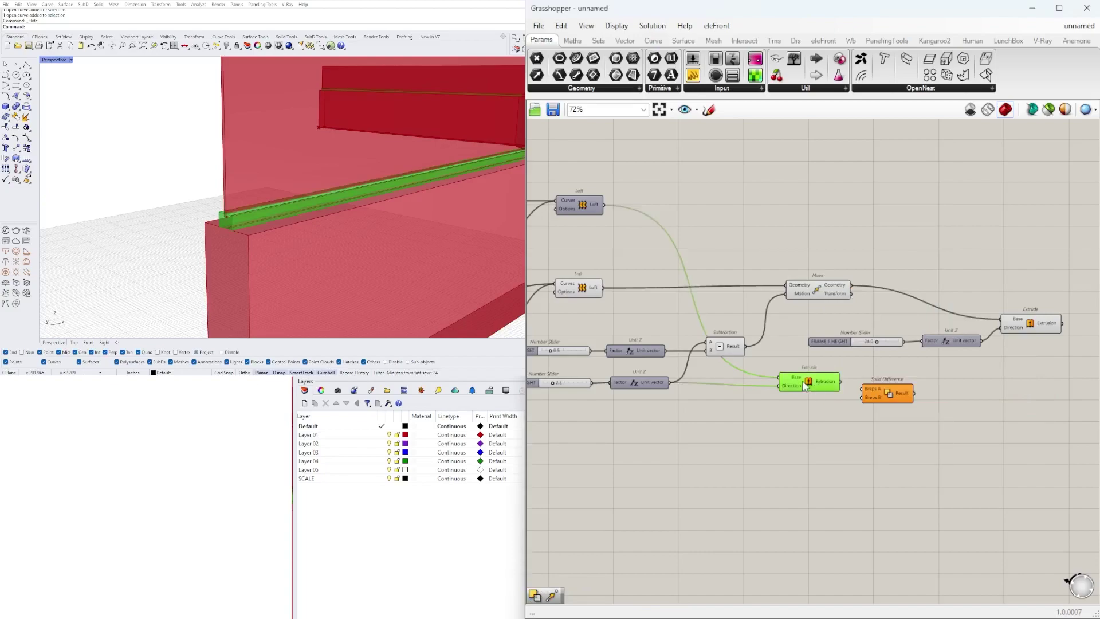
scroll(806, 386, up, 3)
drag(854, 386, 889, 398)
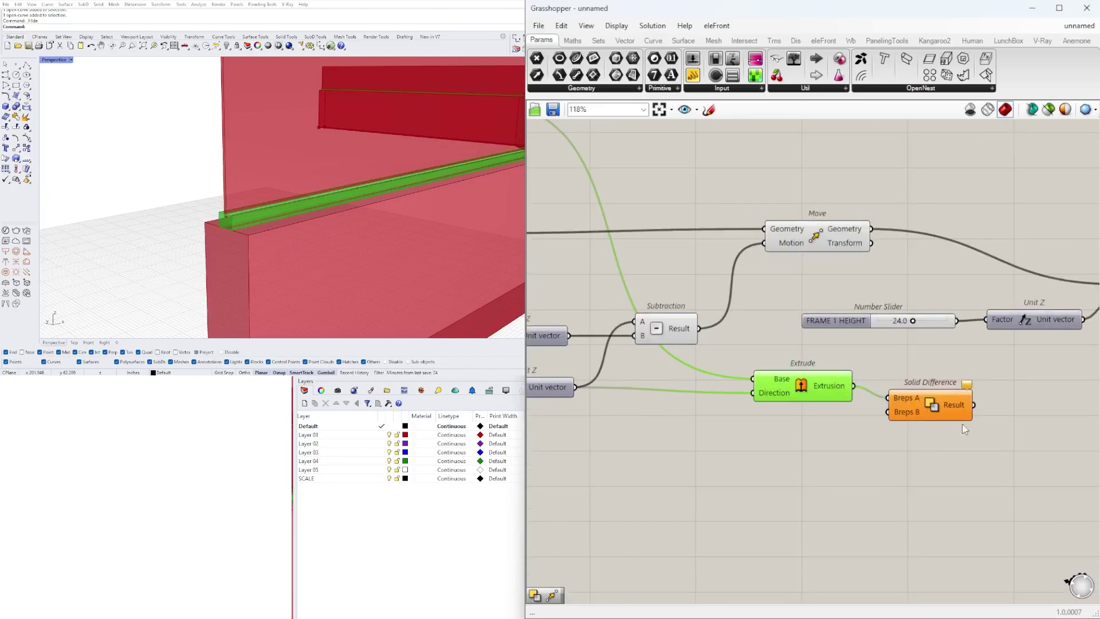
Place the Solid Difference beyond the glass Extrude and connect the glass Extrusion output to its Breps B
right_drag(925, 411, 759, 405)
drag(759, 405, 1011, 356)
right_drag(1011, 356, 805, 403)
drag(804, 402, 947, 326)
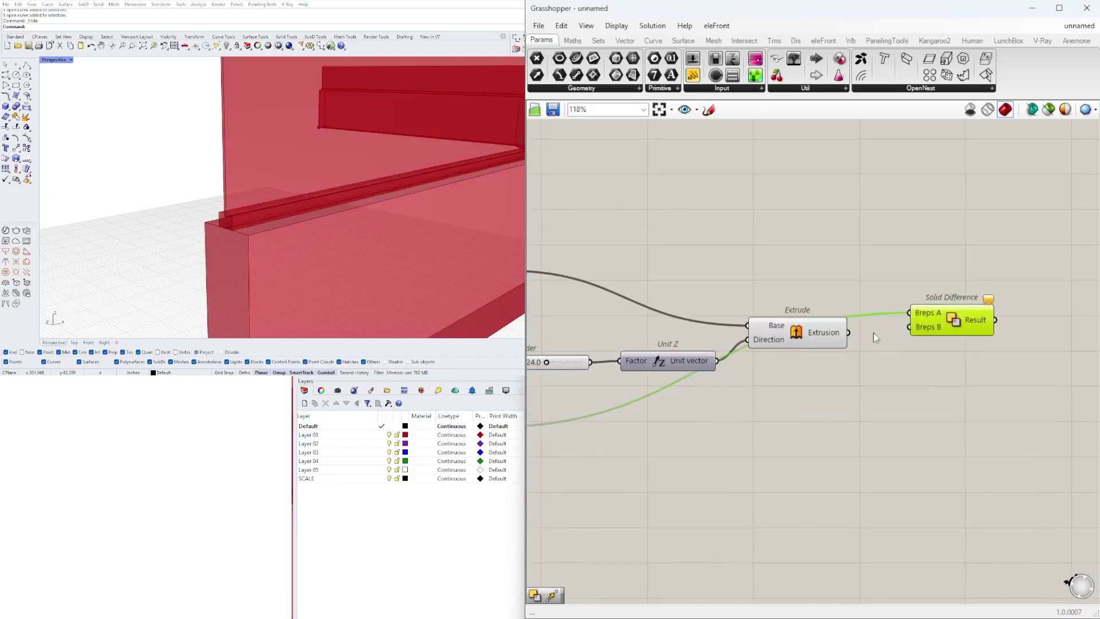
click(834, 342)
mouse_move(848, 333)
mouse_down()
mouse_move(943, 318)
mouse_move(920, 371)
mouse_move(940, 438)
mouse_up()
Turn off the preview of the frame Extrude component
right_drag(793, 441, 999, 362)
scroll(822, 438, down, 4)
drag(832, 440, 637, 376)
middle_click(672, 378)
click(702, 340)
Examine the Solid Difference result and the glass extrusion in perspective, from the wall's end and along its side
click(1046, 397)
right_drag(480, 223, 307, 200)
scroll(299, 144, down, 4)
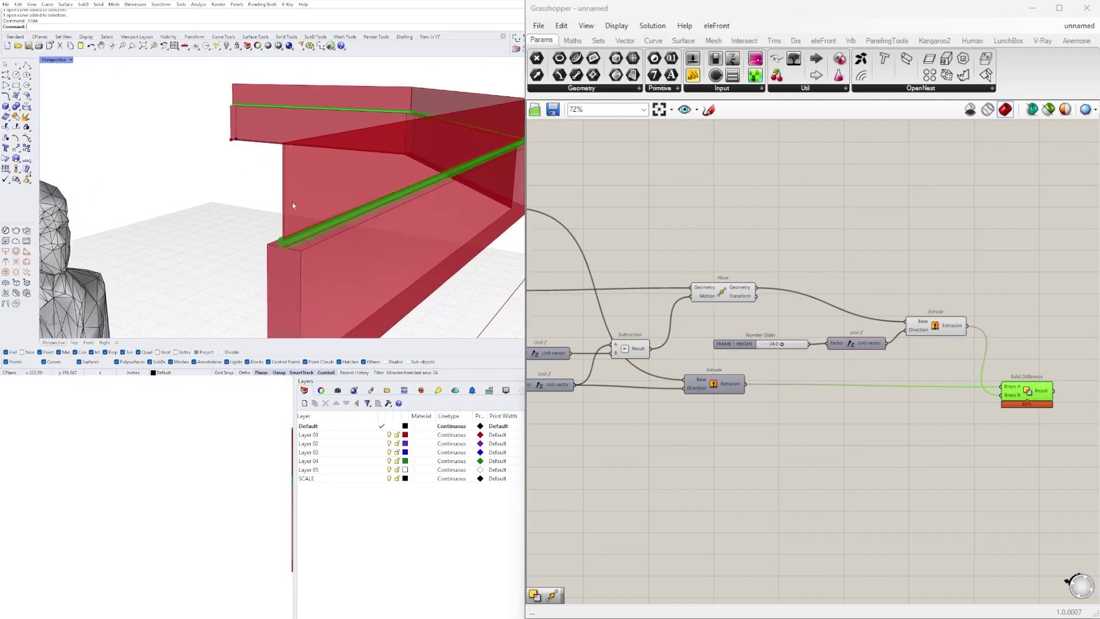
scroll(322, 209, down, 3)
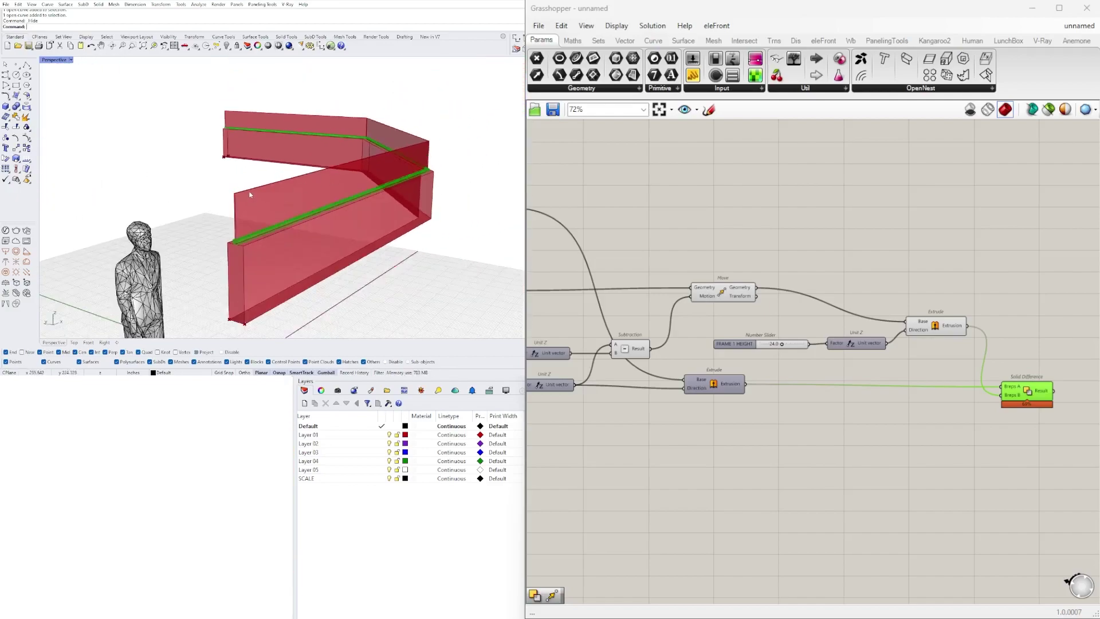
click(967, 318)
click(958, 329)
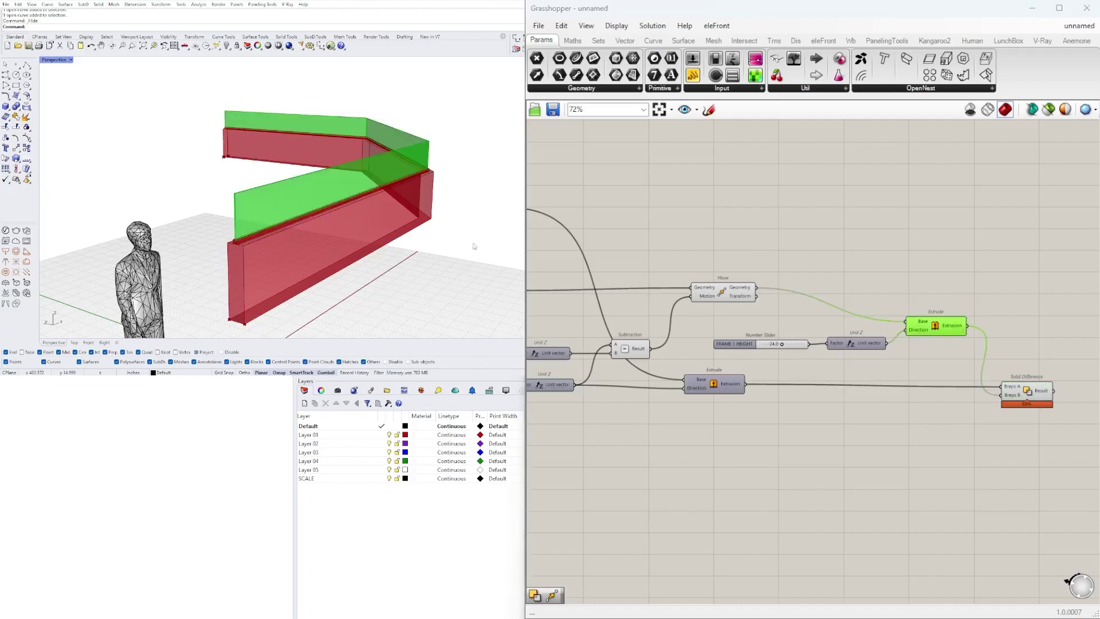
scroll(237, 250, up, 5)
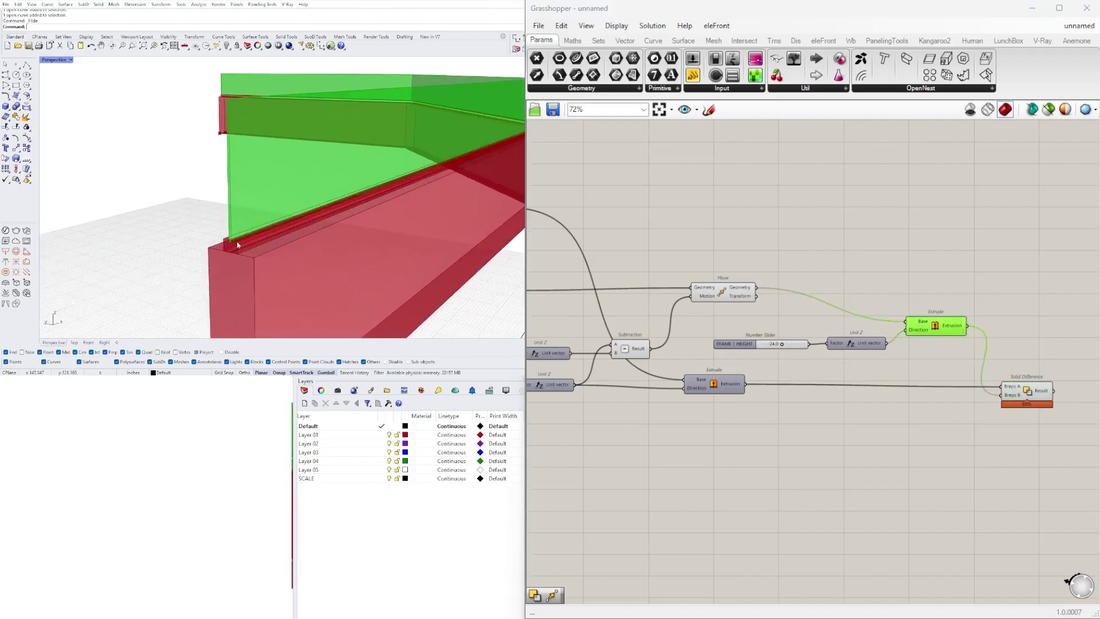
scroll(236, 242, down, 2)
scroll(679, 304, down, 2)
scroll(892, 315, up, 2)
click(939, 340)
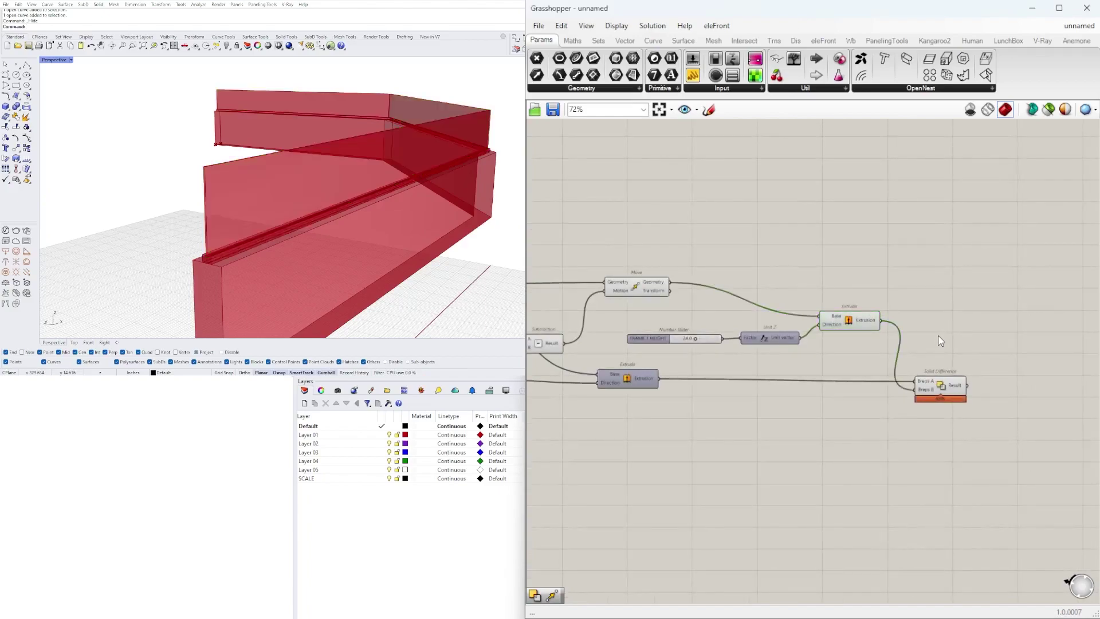
click(952, 387)
right_drag(458, 181, 397, 150)
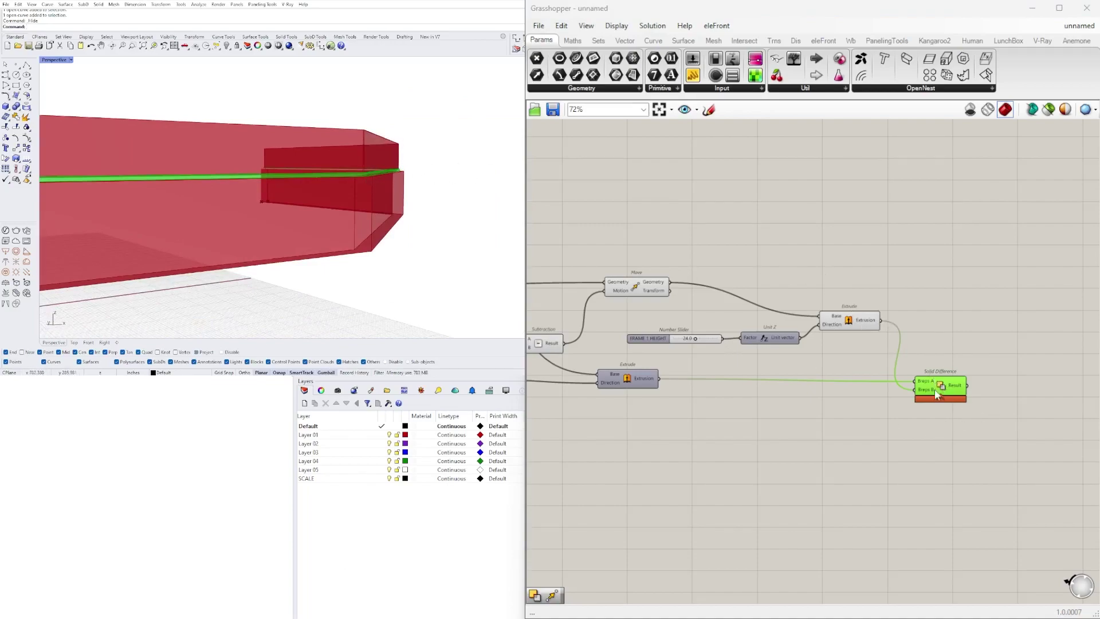
click(868, 324)
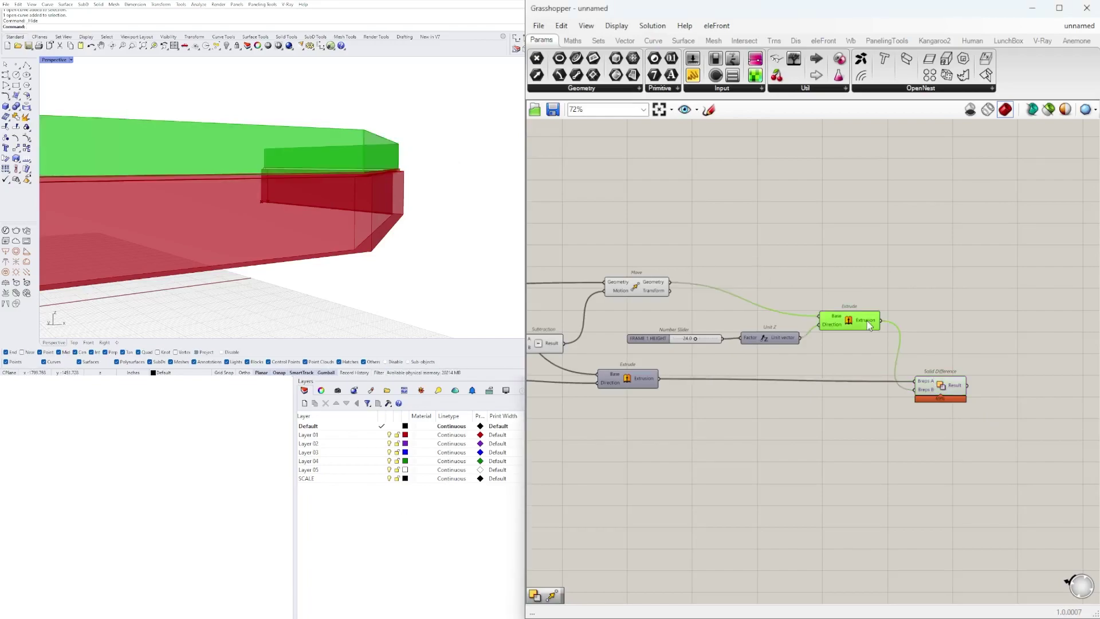
mouse_move(373, 197)
right_down()
mouse_move(361, 186)
mouse_move(370, 170)
mouse_move(378, 176)
right_up()
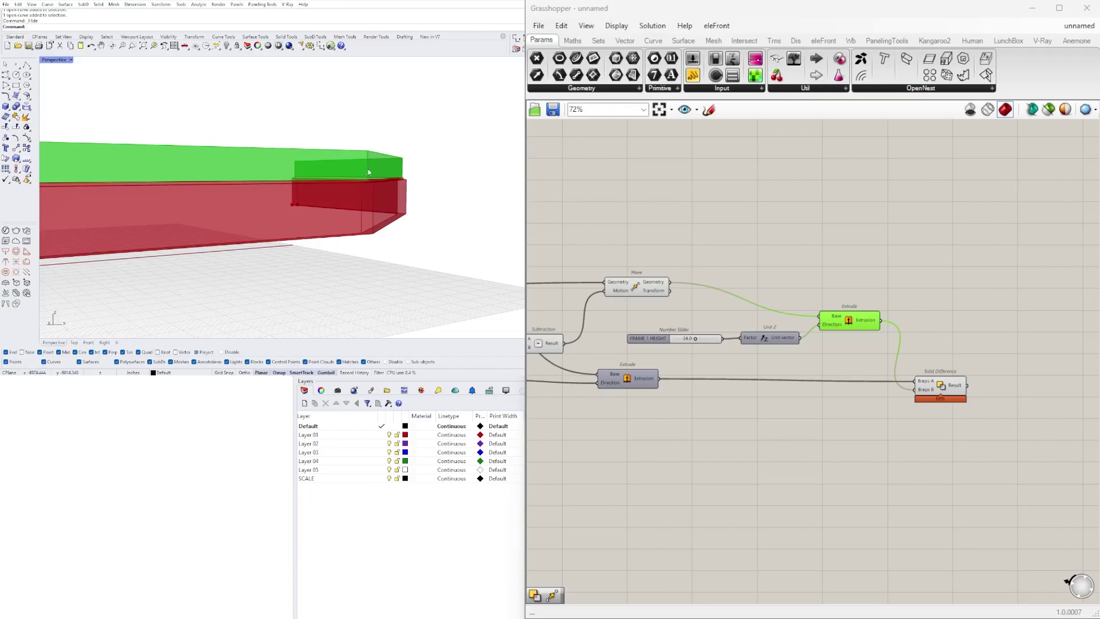
Add an Area component, connect the glass Extrude's Extrusion output to its Geometry, and align it beside the Extrude
double_click(961, 331)
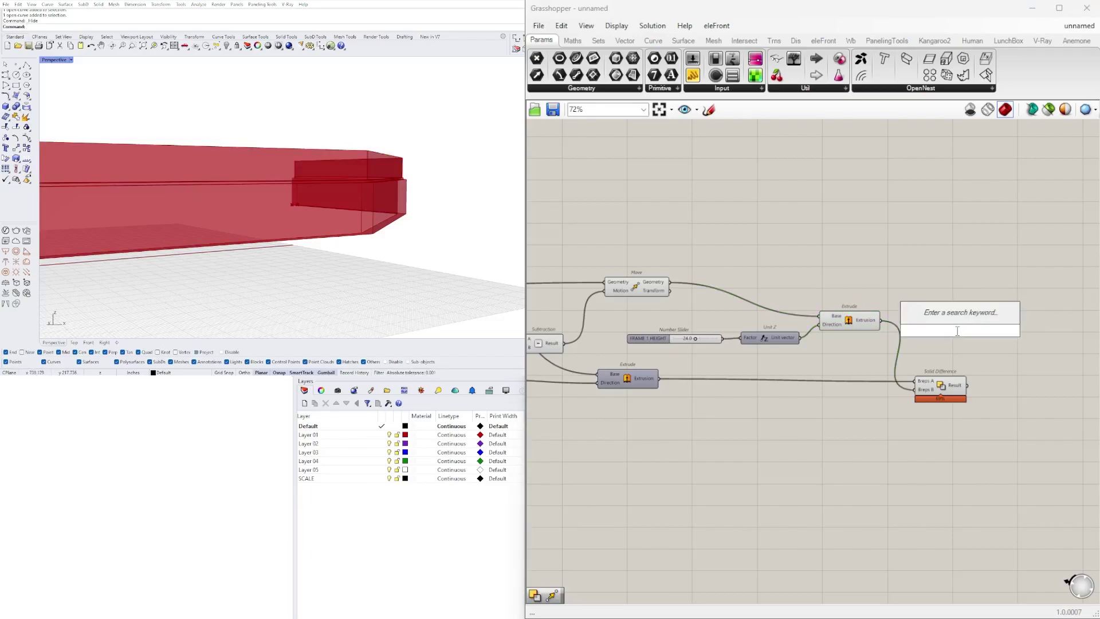
text(area)
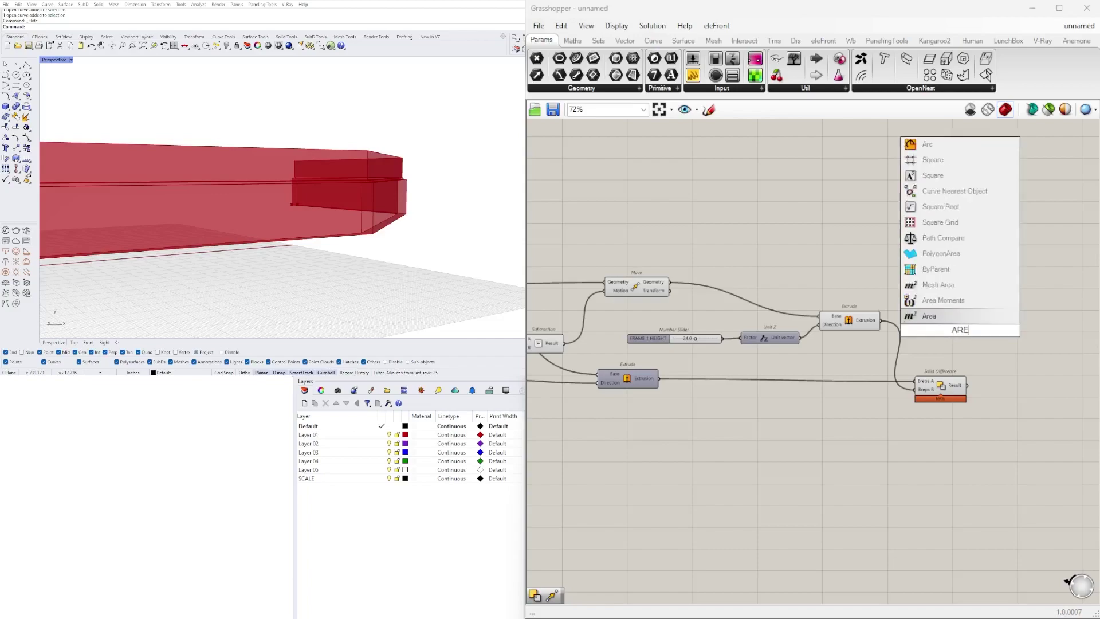
key(Return)
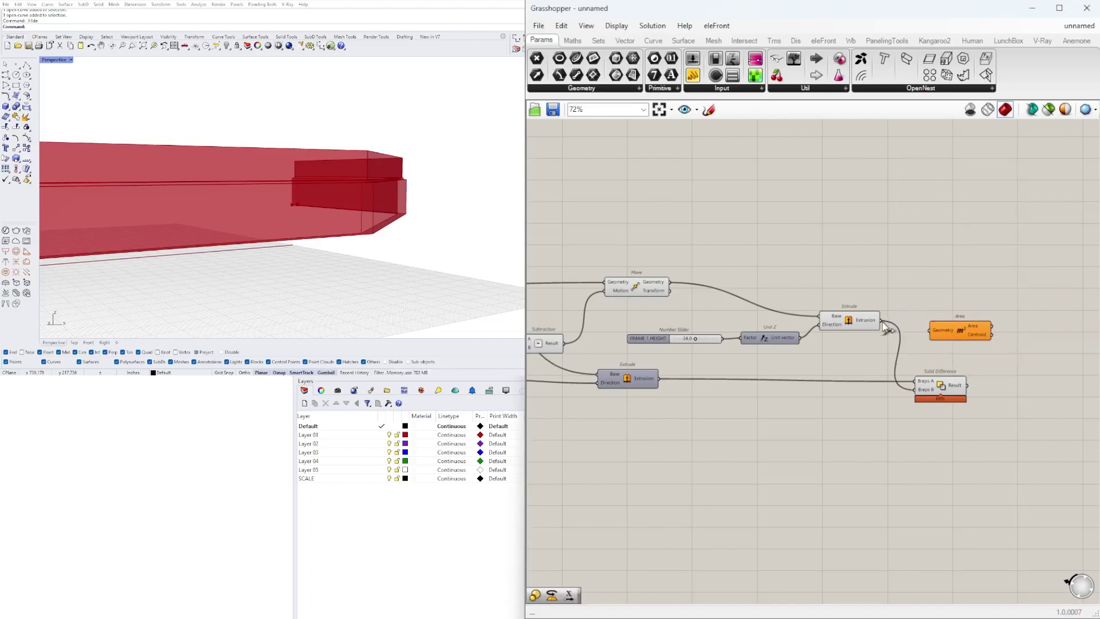
drag(925, 333, 926, 332)
drag(952, 331, 958, 322)
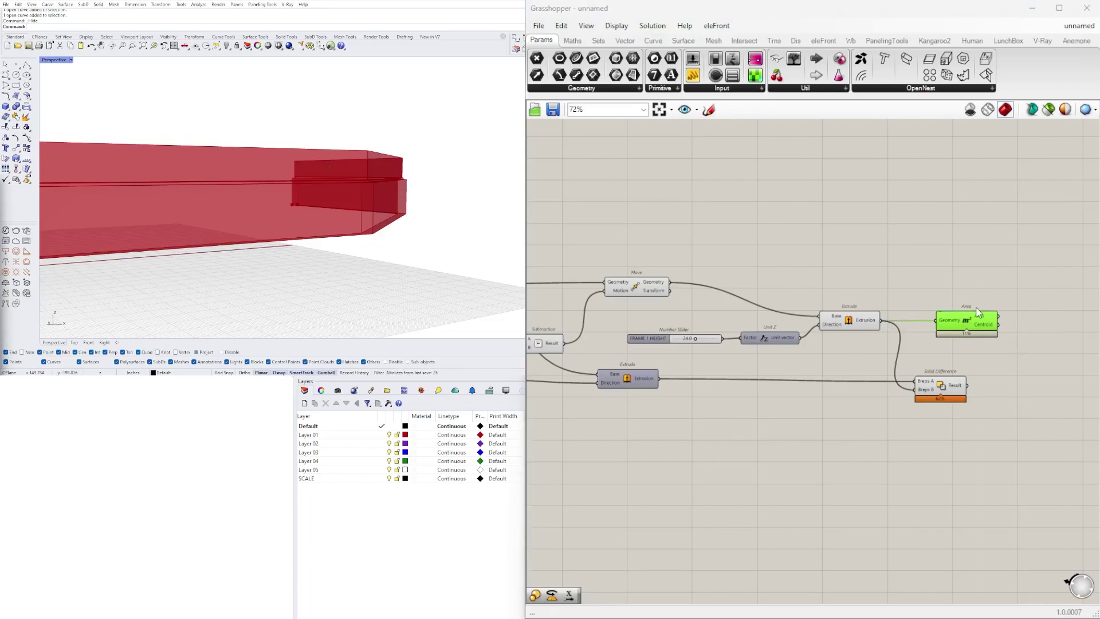
scroll(982, 312, up, 3)
right_drag(246, 270, 333, 112)
double_click(906, 331)
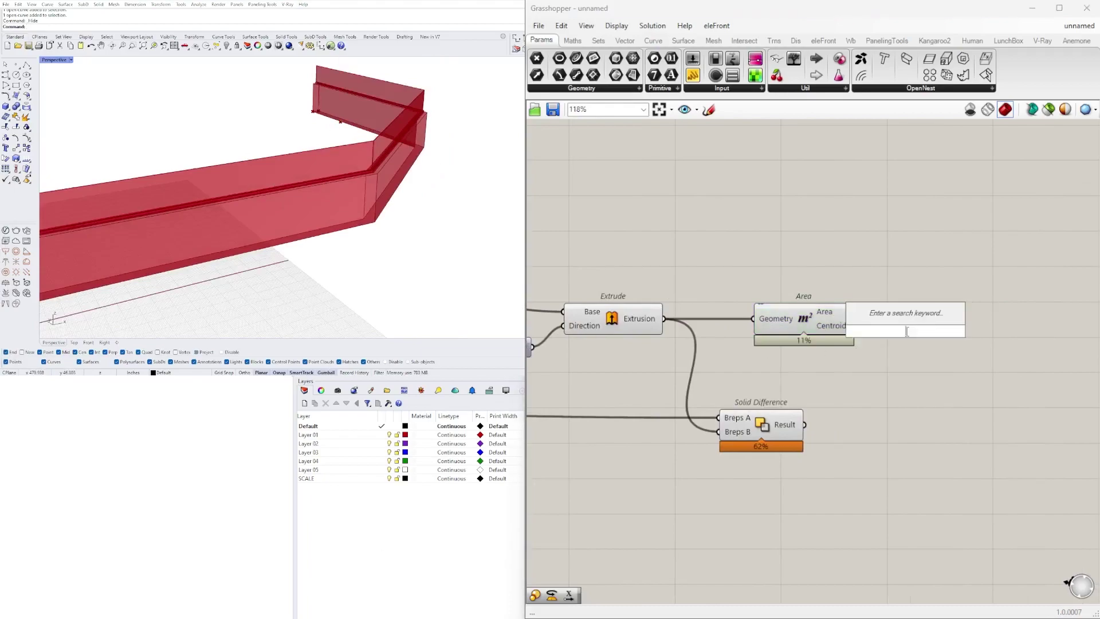
text(xy)
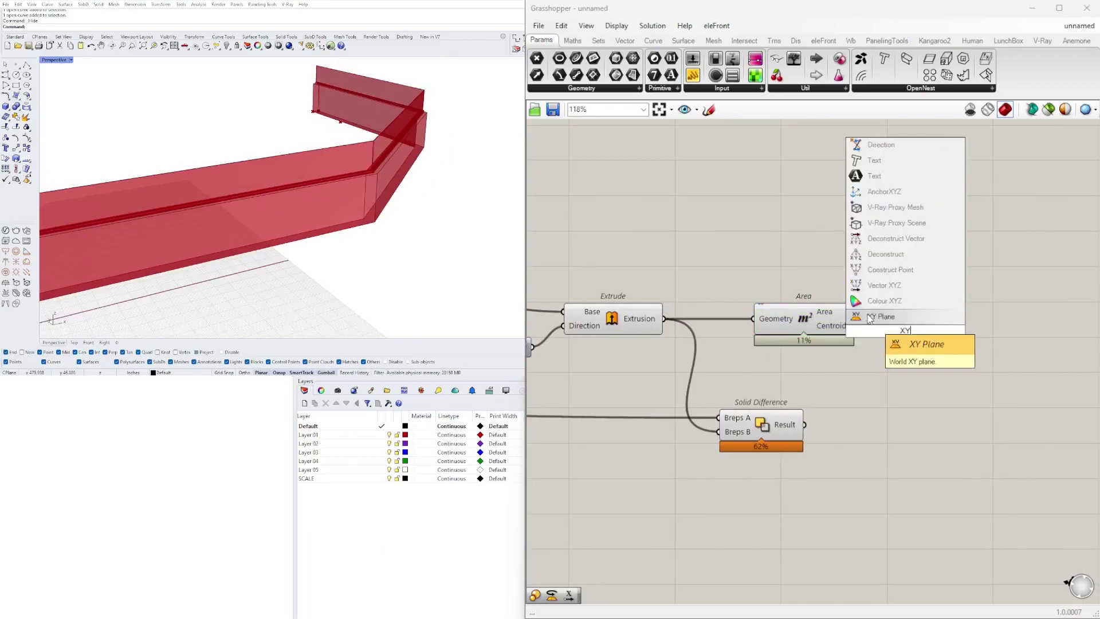
click(867, 307)
key(Delete)
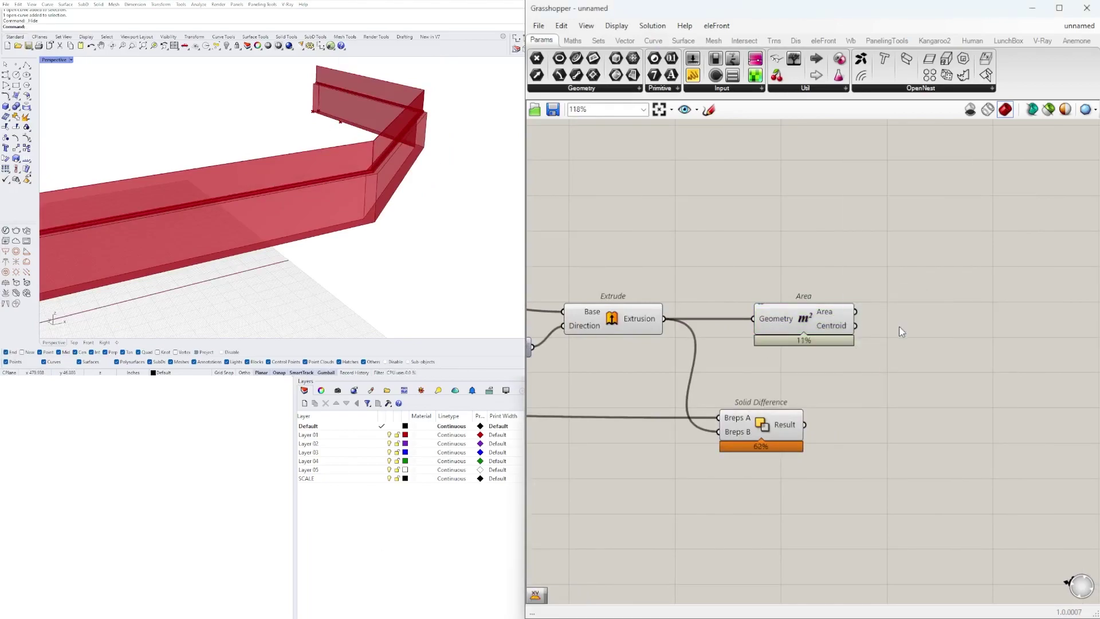
key(BackSpace)
key(BackSpace)
Add an XY Plane component beside the Area component and connect the Area's Centroid output to its Origin
double_click(906, 336)
text(XY)
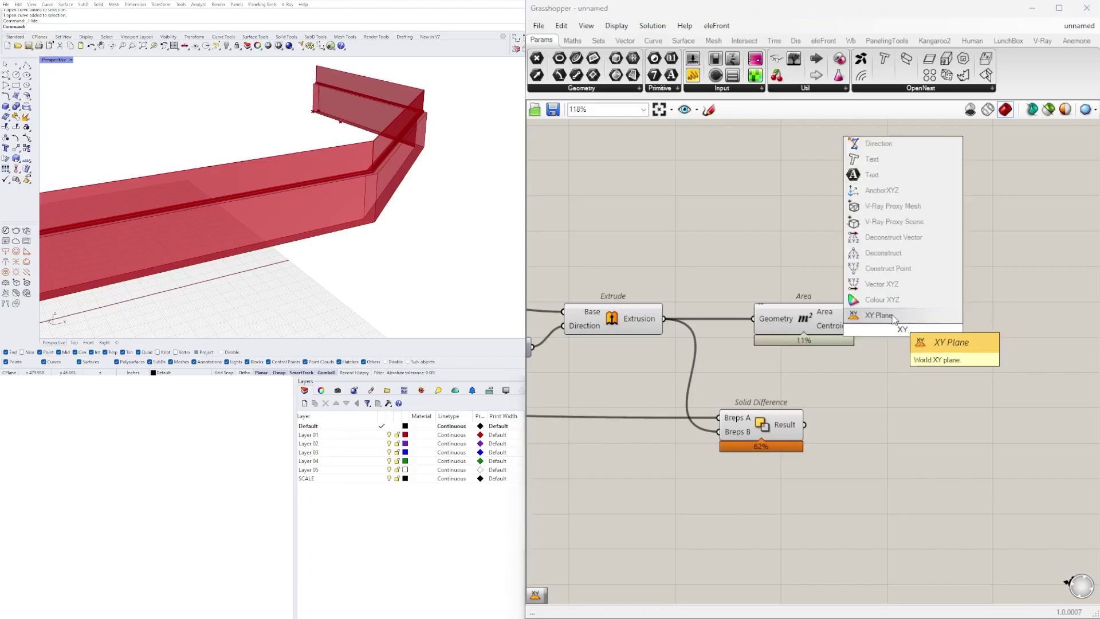
click(894, 317)
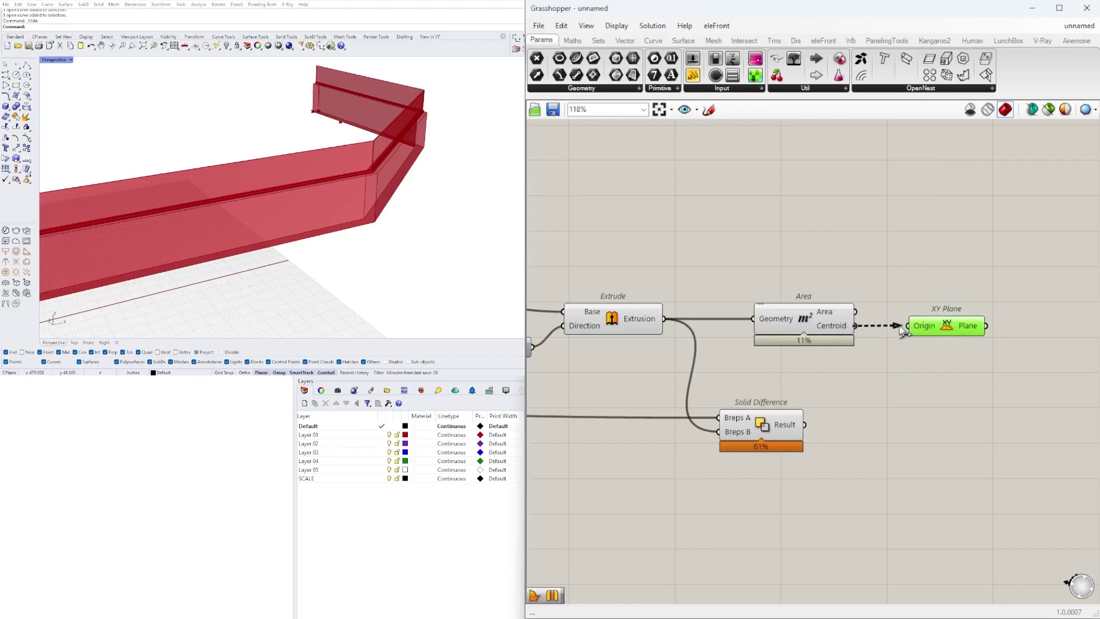
drag(933, 326, 902, 329)
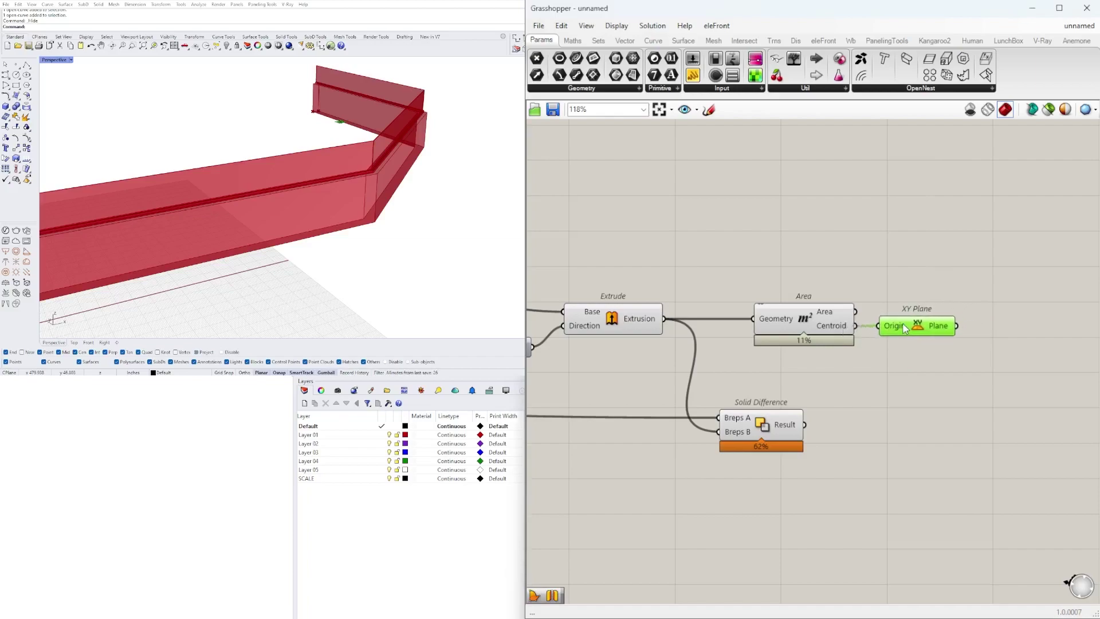
scroll(406, 171, down, 2)
scroll(372, 177, up, 10)
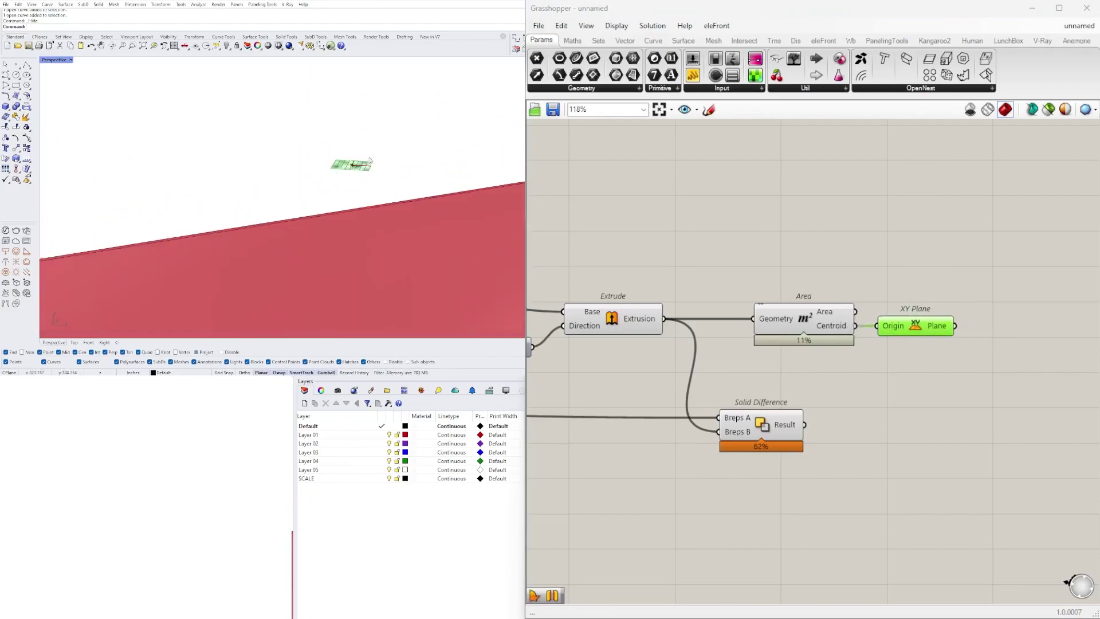
scroll(325, 186, down, 8)
right_drag(314, 204, 349, 203)
Add a Mirror component and place it beyond the XY Plane component
click(763, 427)
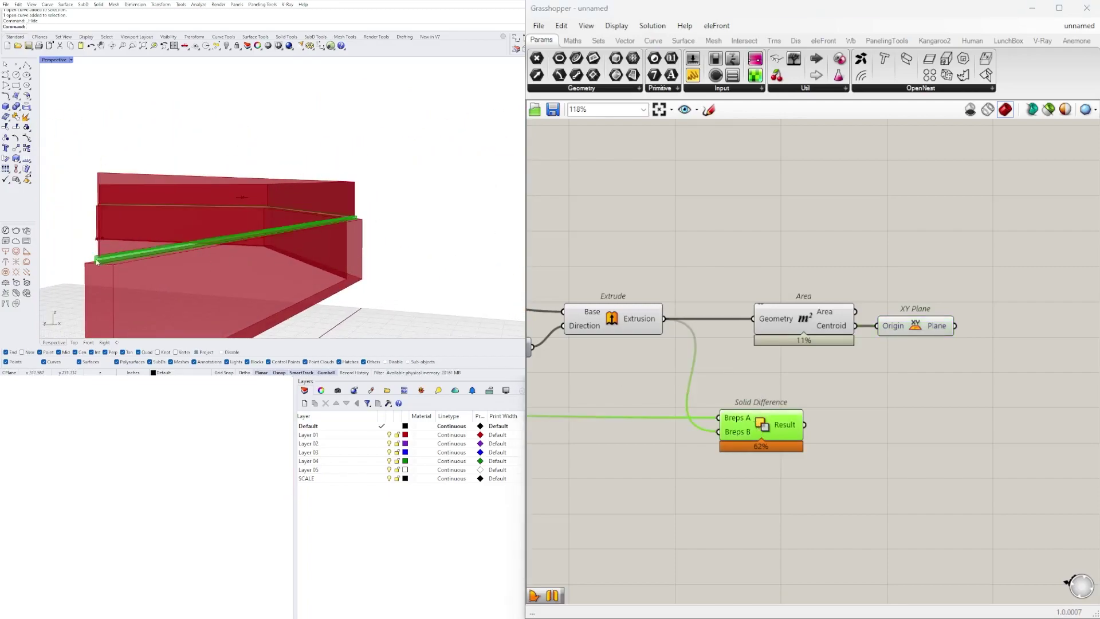
double_click(891, 461)
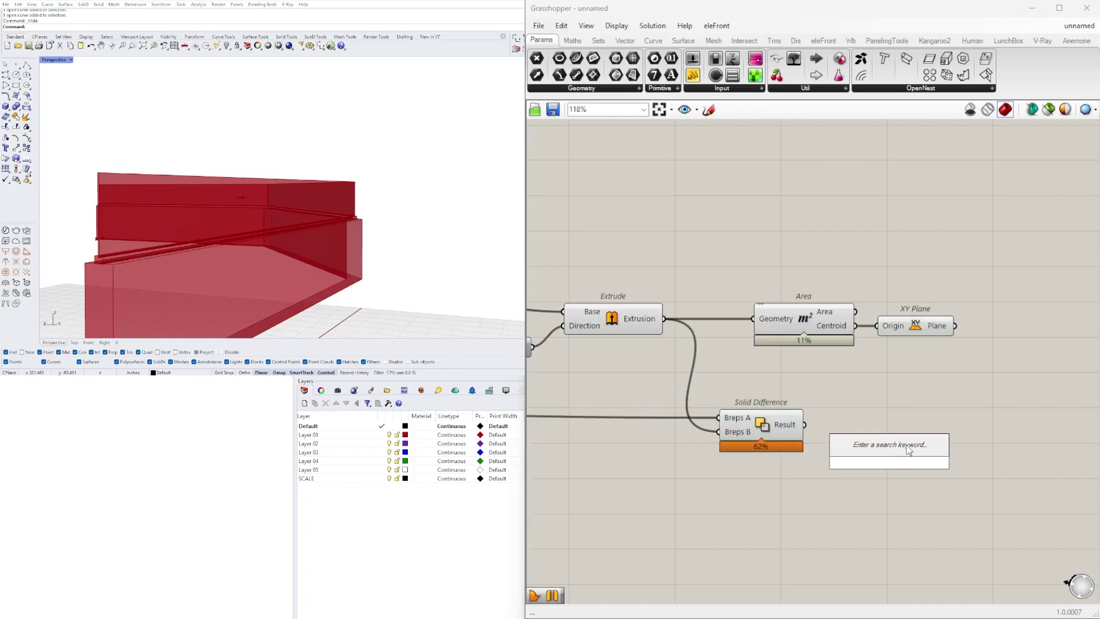
text(MI)
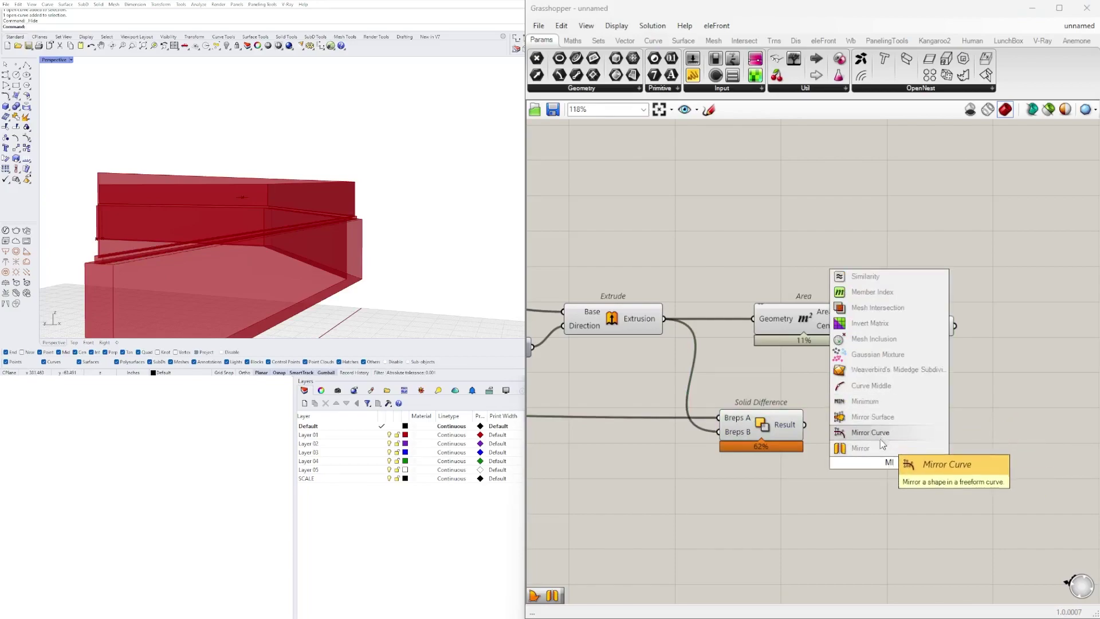
click(860, 448)
drag(892, 453, 995, 379)
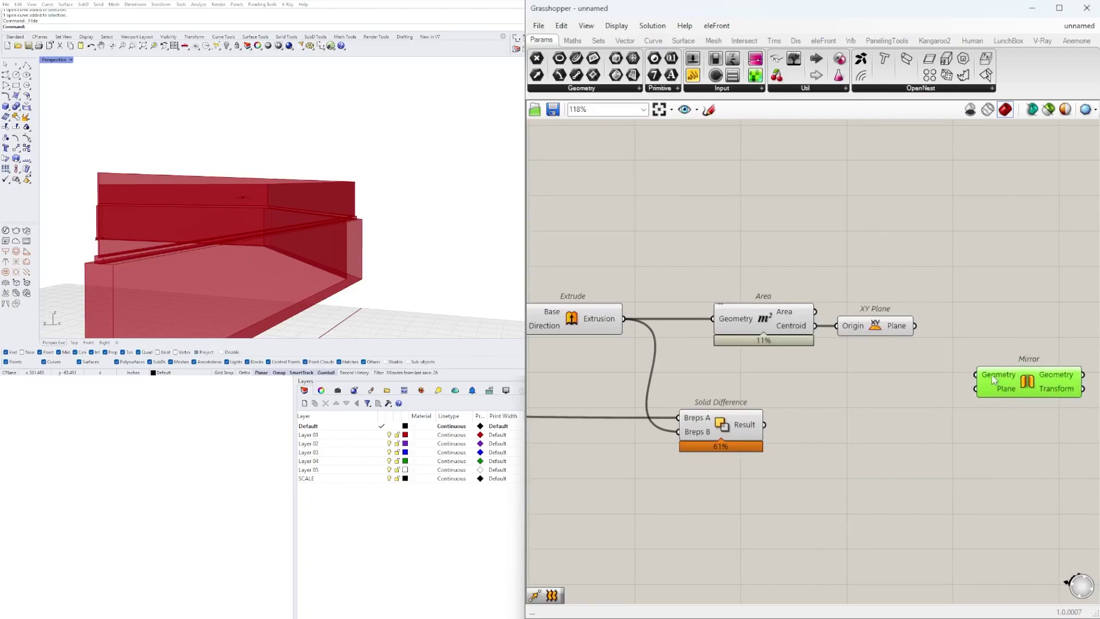
Connect the XY Plane output to the Mirror's Plane and the Solid Difference Result to its Geometry
click(896, 325)
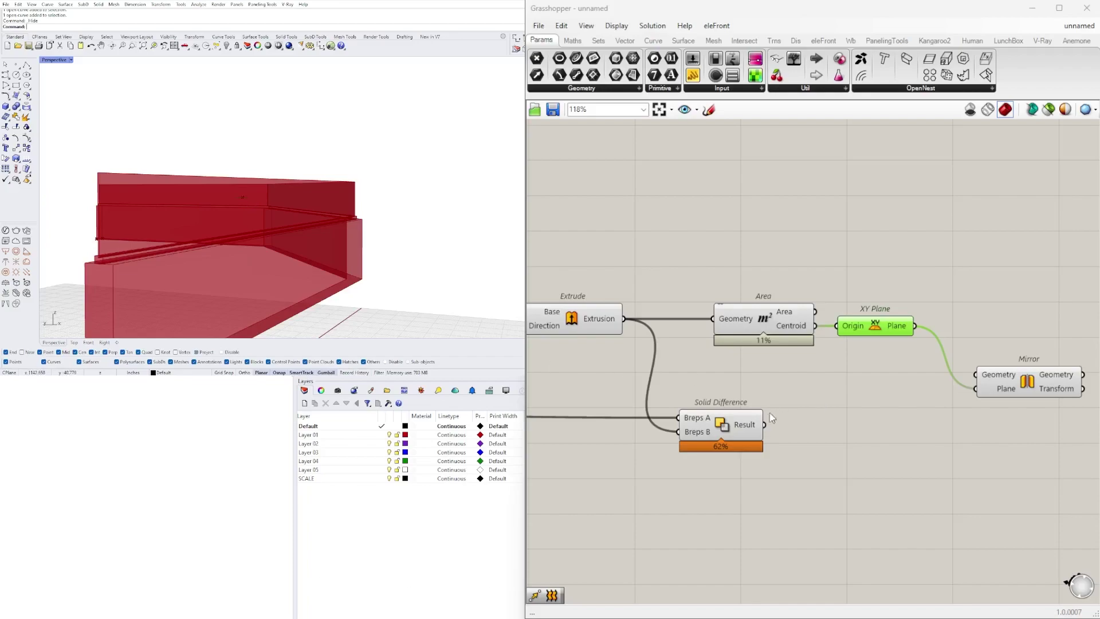
click(739, 423)
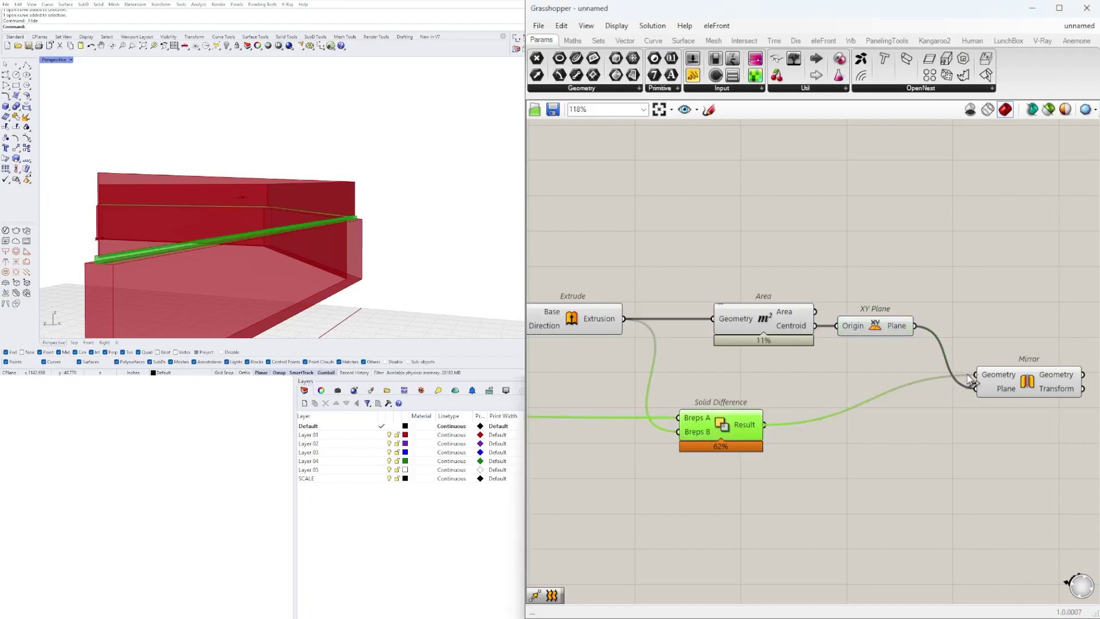
drag(1004, 391, 993, 391)
scroll(384, 235, down, 4)
right_drag(384, 241, 270, 220)
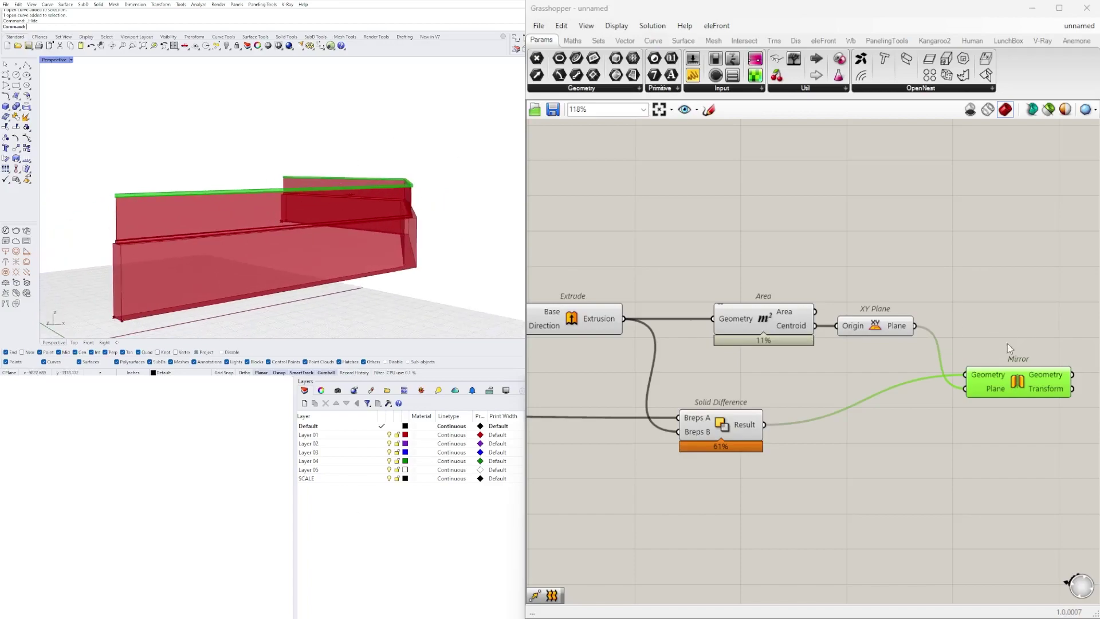
Examine the mirrored frame and the original frame from the Solid Difference along the wall and at its corners
click(810, 359)
scroll(796, 370, down, 2)
scroll(261, 235, up, 5)
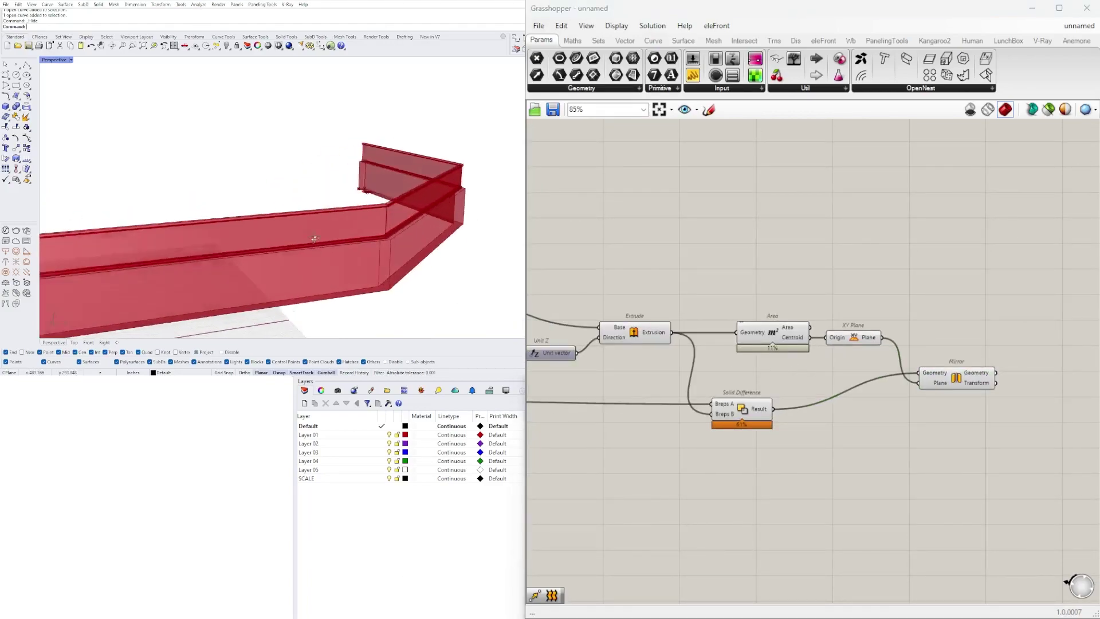
right_drag(262, 235, 290, 234)
scroll(767, 374, down, 1)
right_drag(773, 375, 889, 366)
drag(1060, 451, 786, 298)
scroll(787, 298, down, 2)
right_drag(786, 298, 650, 286)
click(858, 419)
scroll(904, 317, up, 1)
click(921, 323)
drag(749, 346, 759, 346)
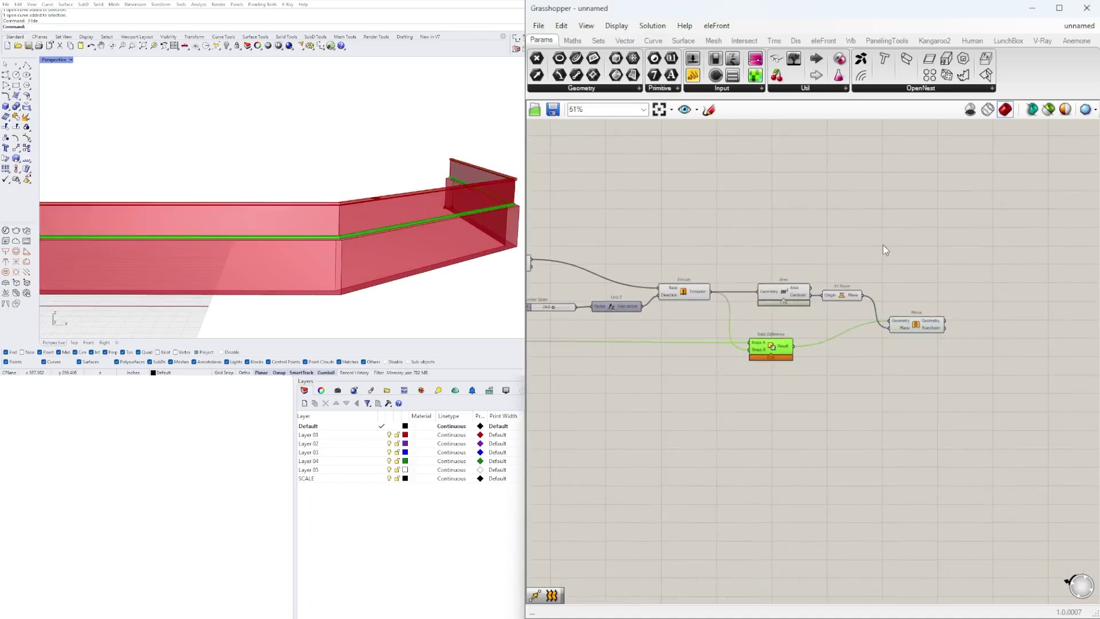
scroll(369, 228, up, 3)
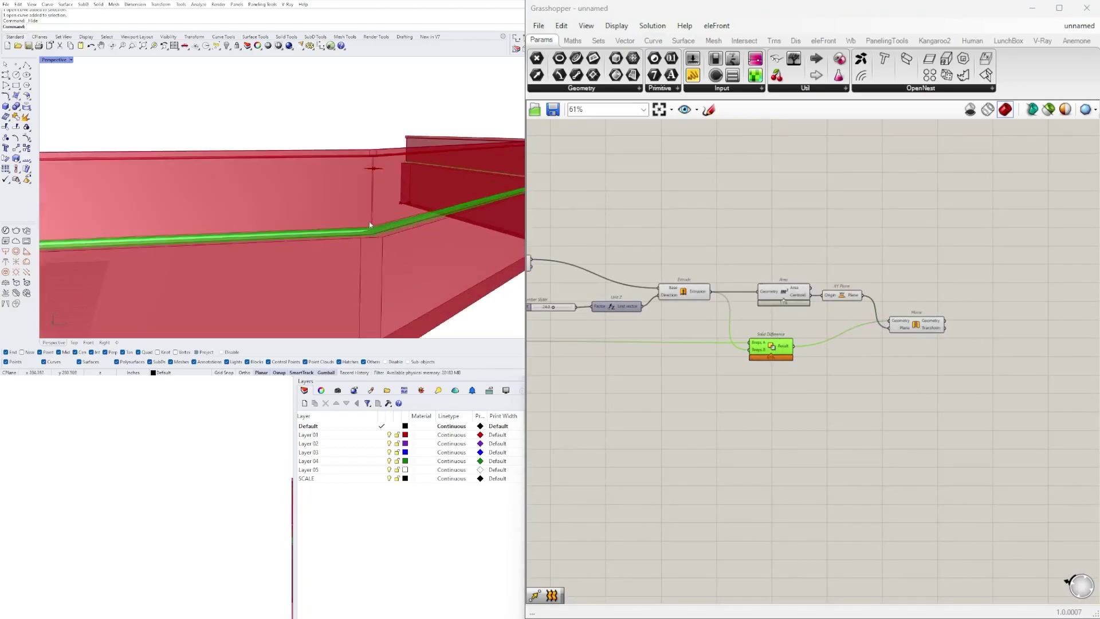
scroll(329, 203, down, 5)
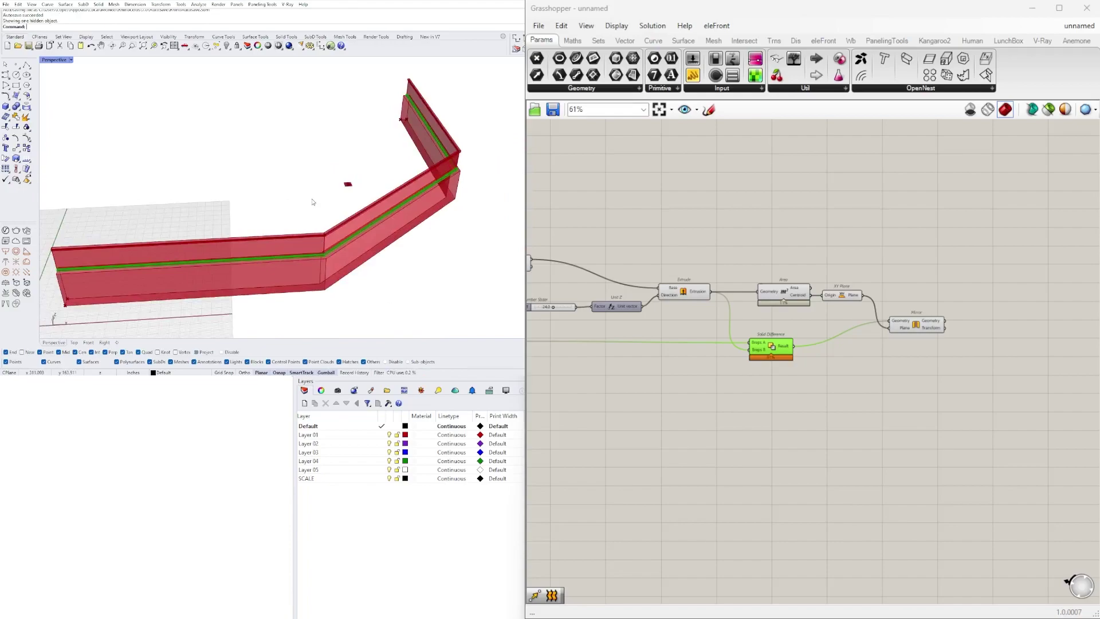
Try to move the wall's base curve with the gumball, and undo the move
scroll(314, 202, down, 2)
click(355, 247)
scroll(355, 251, down, 6)
drag(358, 265, 314, 227)
scroll(373, 236, down, 2)
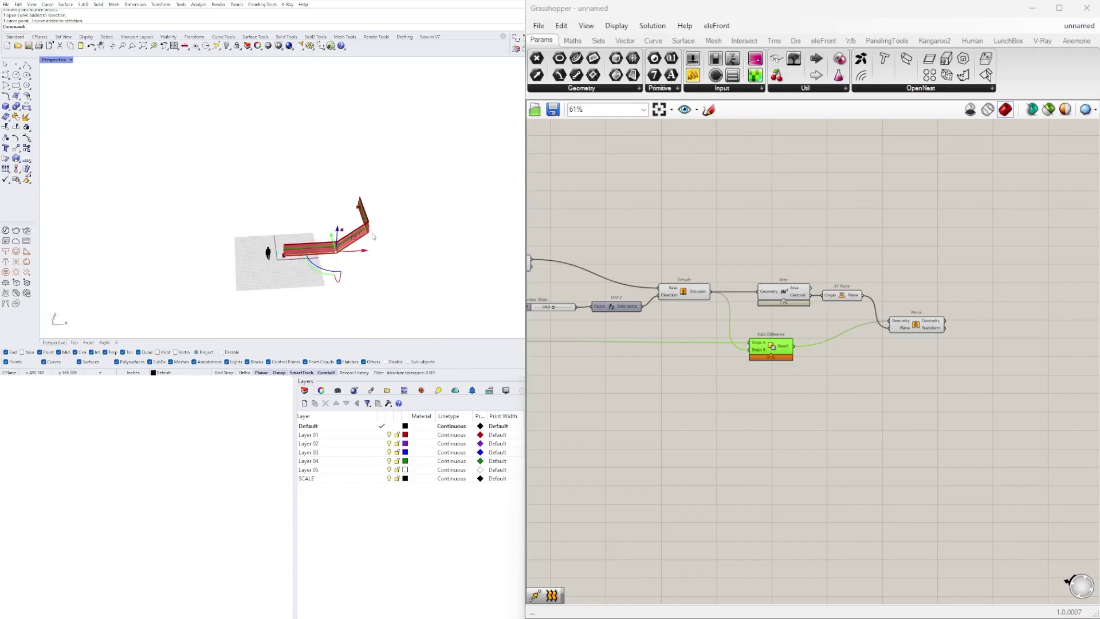
drag(485, 258, 485, 258)
scroll(460, 250, up, 6)
right_drag(459, 251, 364, 213)
key(ctrl+z)
key(Escape)
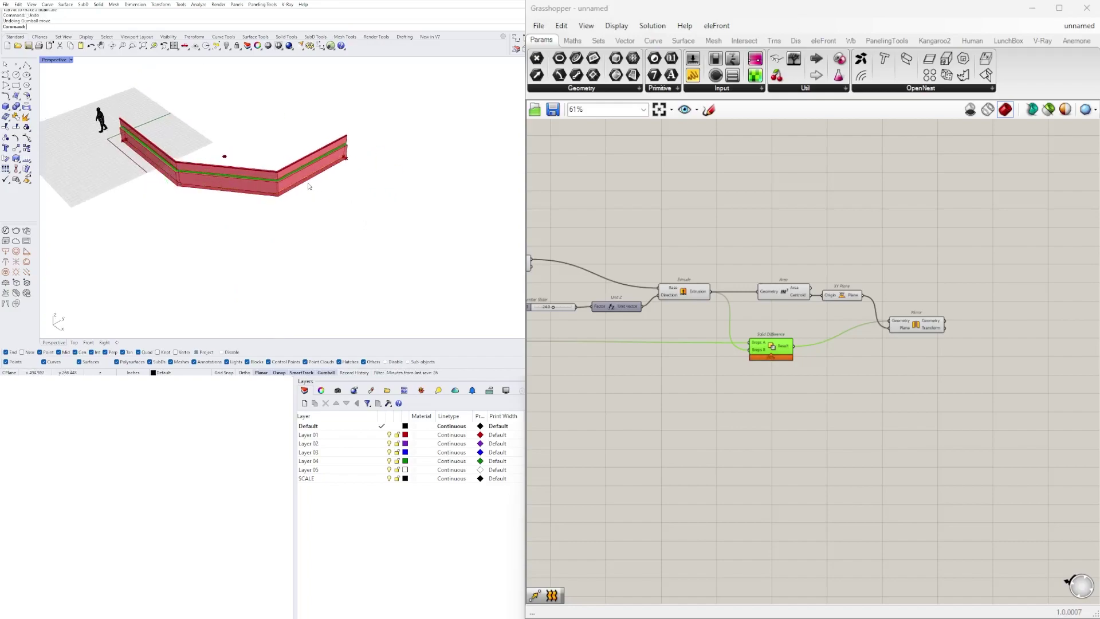
Move the whole base curve away from the grid and clear the selection
right_drag(307, 182, 257, 159)
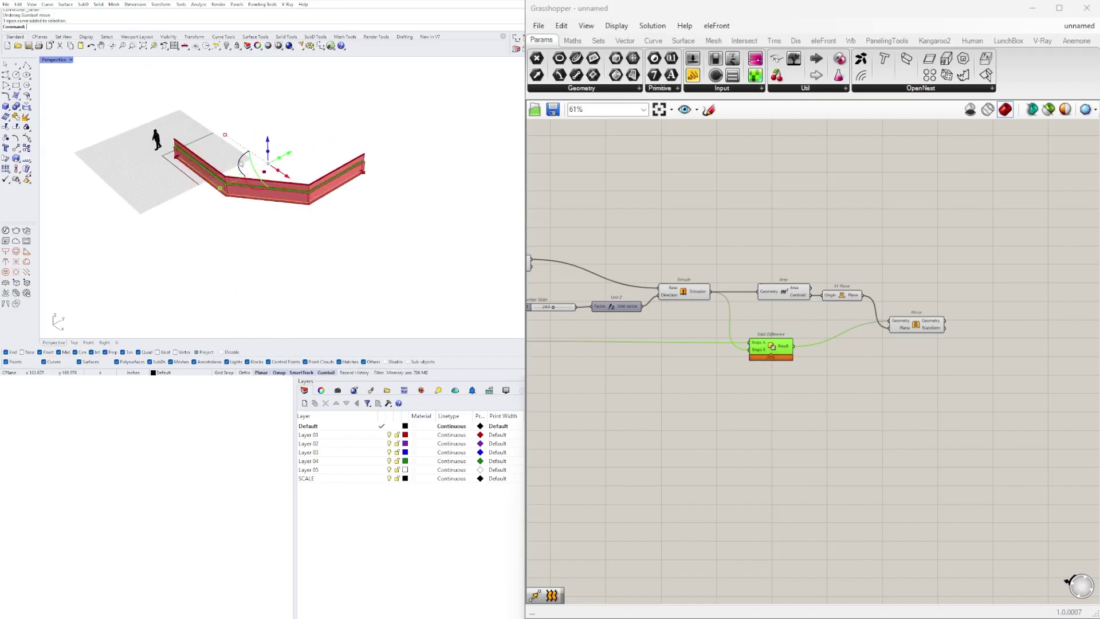
drag(240, 184, 239, 183)
right_drag(239, 183, 425, 178)
scroll(261, 218, up, 5)
click(636, 487)
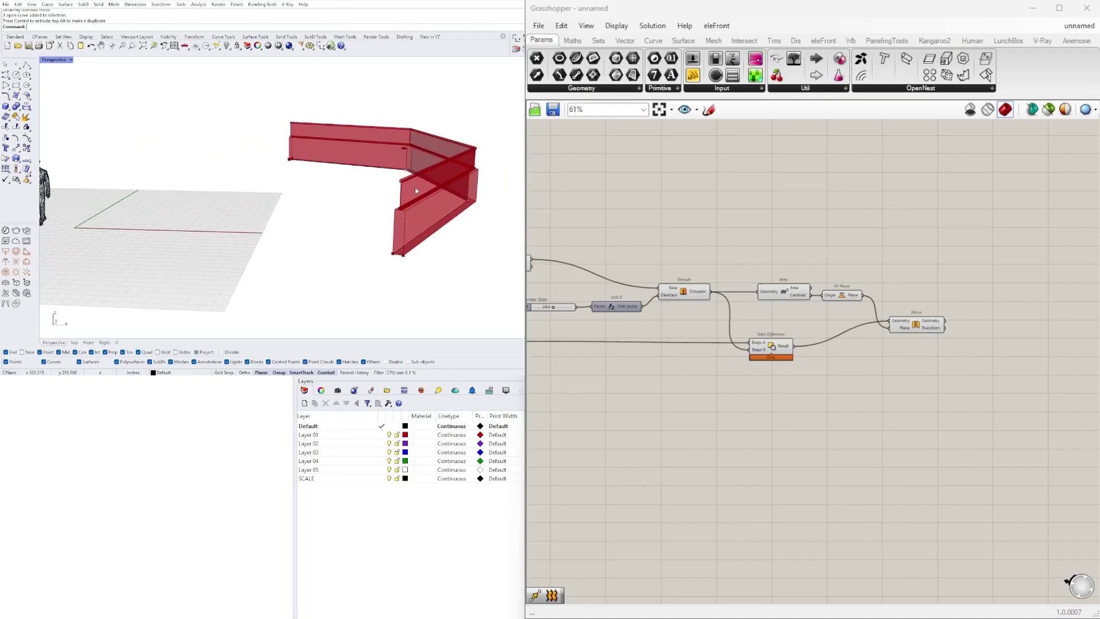
right_drag(314, 198, 423, 242)
scroll(404, 222, down, 6)
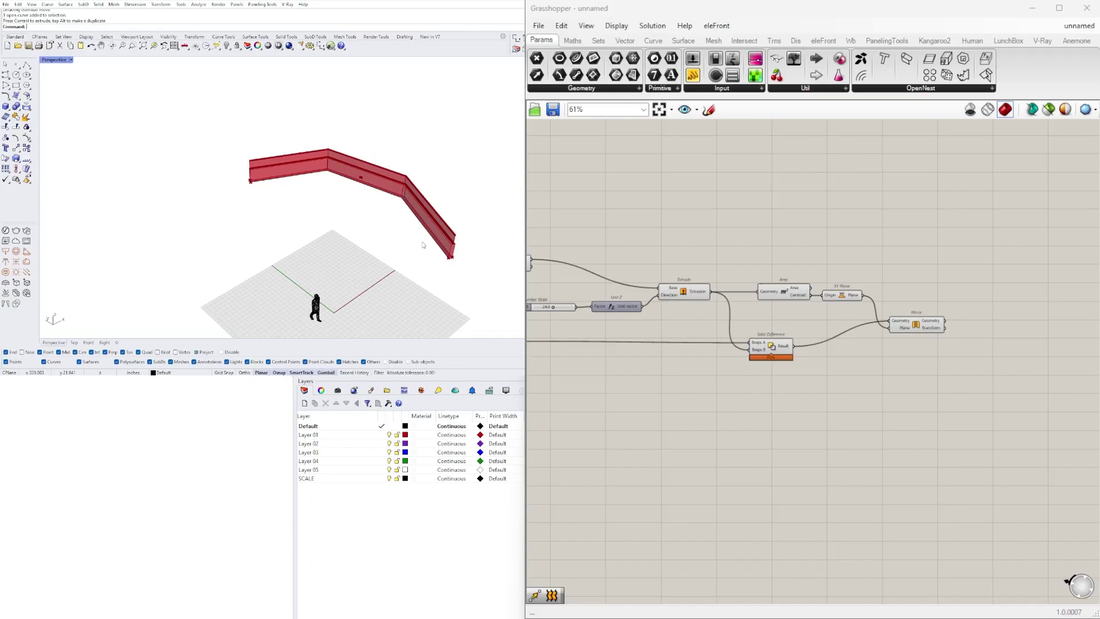
right_drag(370, 271, 381, 178)
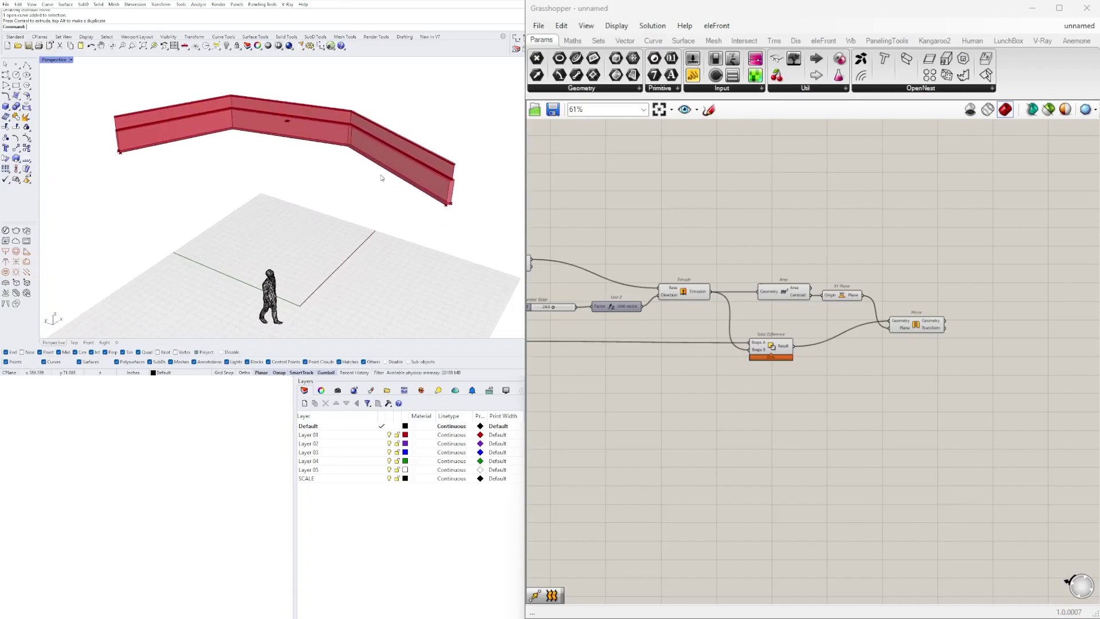
right_drag(381, 178, 316, 189)
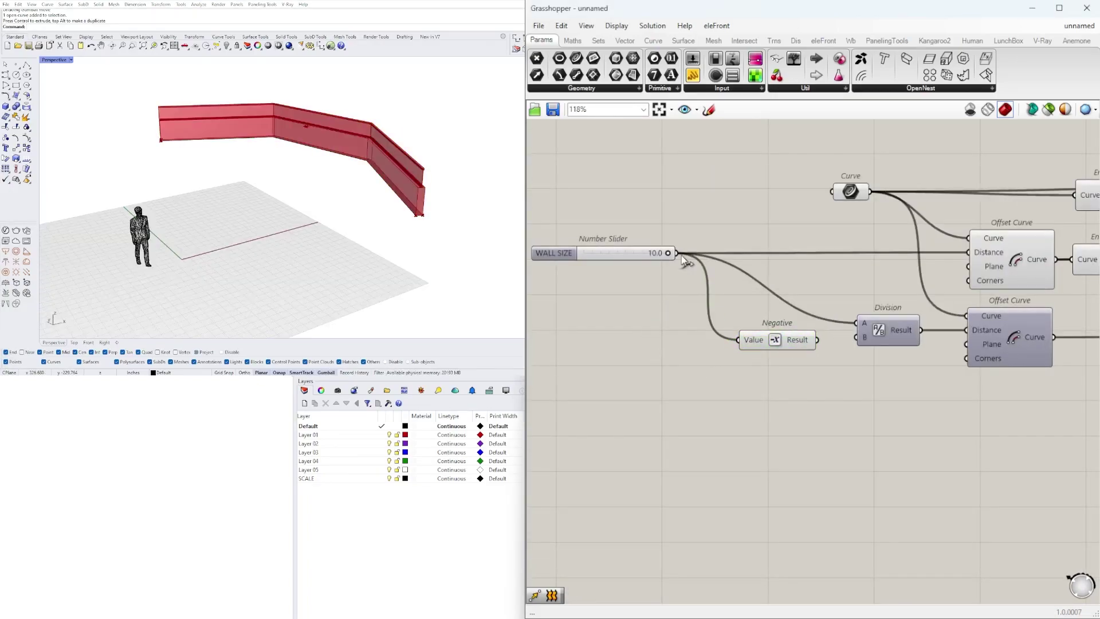
Insert two relays into the WALL SIZE slider's wires and place the Negative component just below and between them
double_click(710, 252)
drag(779, 339, 688, 317)
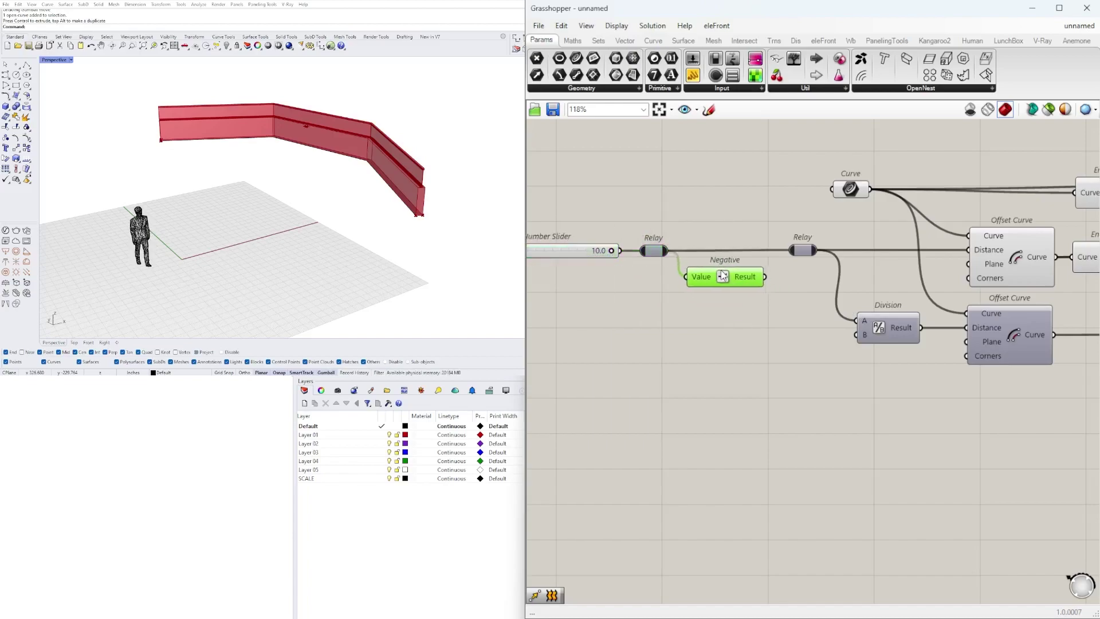
drag(726, 285, 724, 274)
Insert a relay on the Curve parameter's output, group the Curve parameter and label it "SET ONE CURVE"
scroll(745, 287, down, 1)
right_drag(705, 258, 750, 284)
right_drag(872, 310, 801, 295)
scroll(800, 294, up, 1)
right_drag(792, 209, 844, 278)
click(843, 278)
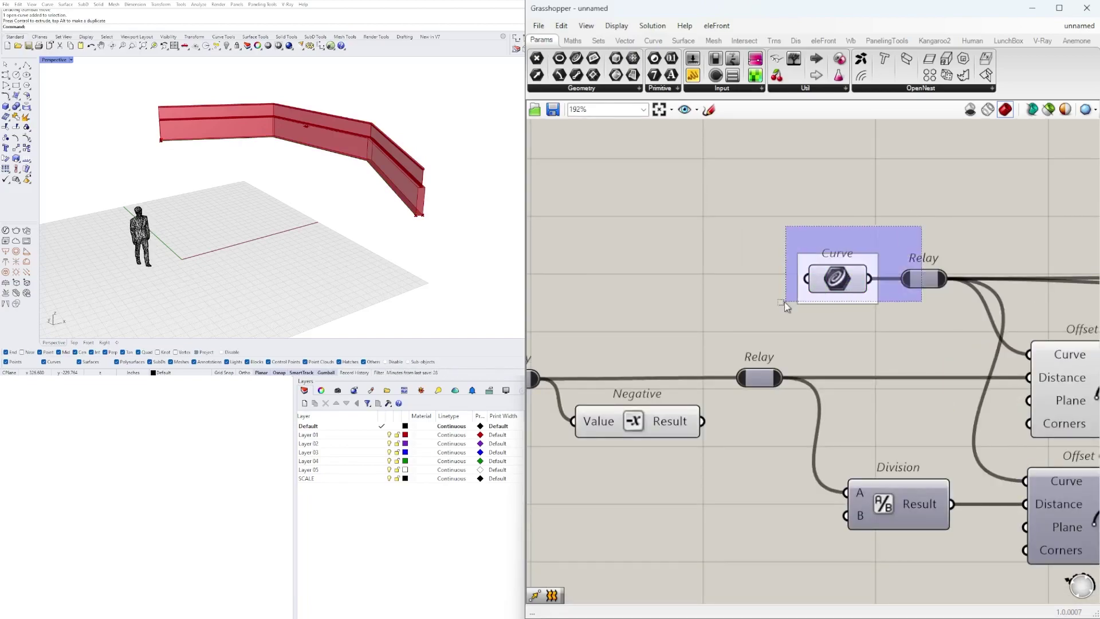
right_click(791, 298)
text(SET ONE CURVE)
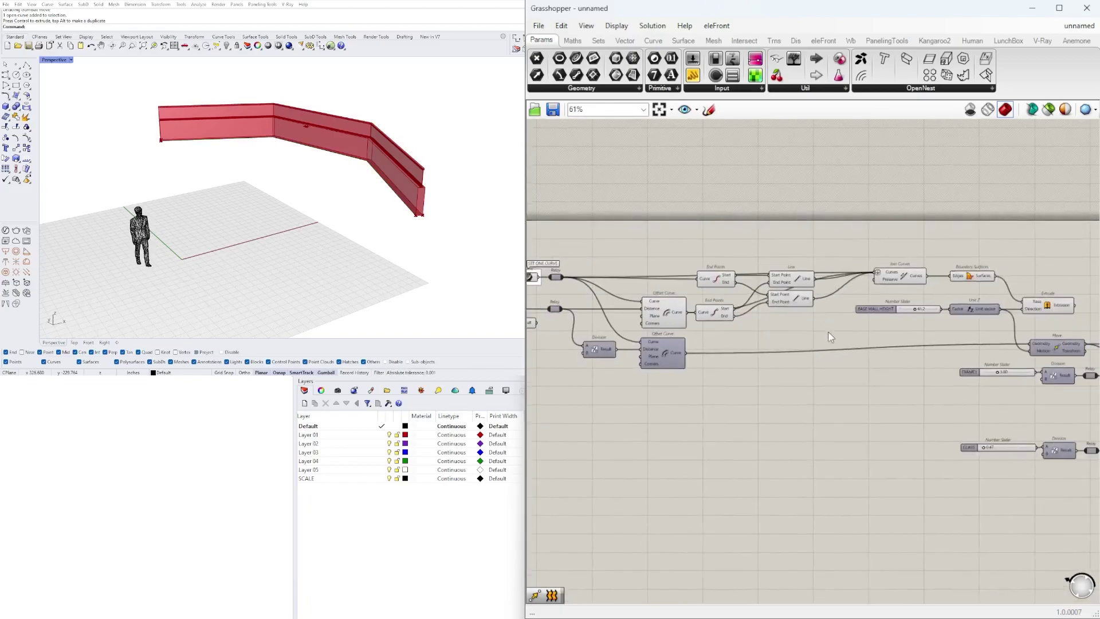
Add a Geometry parameter at the end of the definition and connect the Solid Difference Result to it
scroll(578, 286, down, 5)
scroll(1049, 405, up, 4)
click(865, 344)
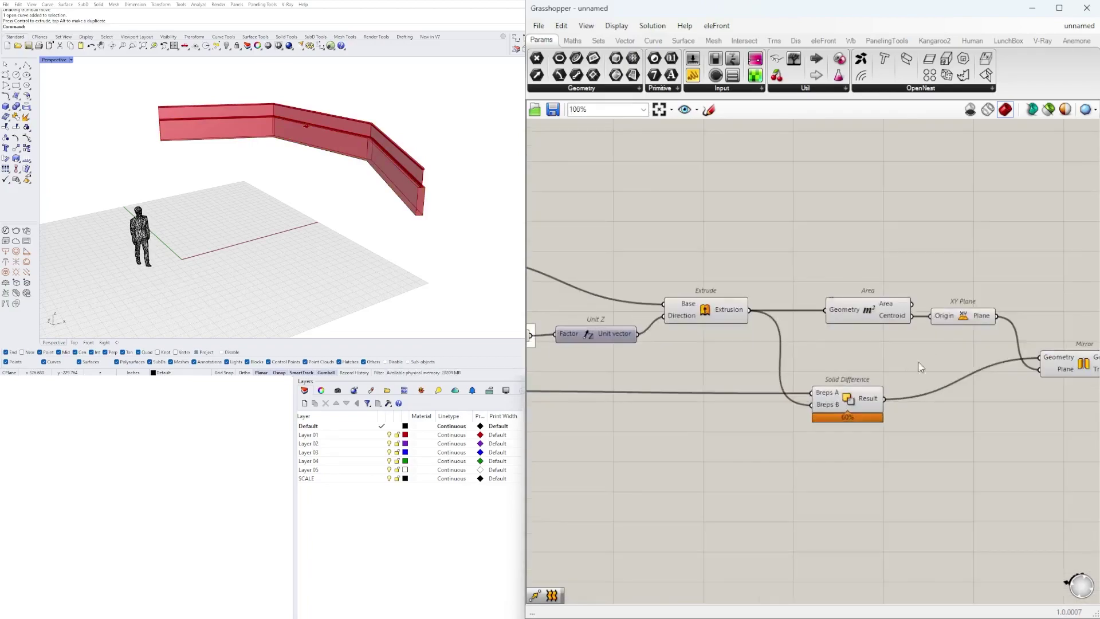
click(868, 406)
drag(1061, 436, 831, 275)
right_drag(946, 424, 860, 398)
click(992, 338)
double_click(782, 406)
text(geo)
click(781, 393)
drag(721, 350, 767, 408)
Duplicate the Geometry parameter twice, connecting one copy to the Mirror's Geometry output and the other to the glass Extrude's Extrusion
alt+drag(1024, 350, 1025, 303)
drag(943, 296, 1019, 302)
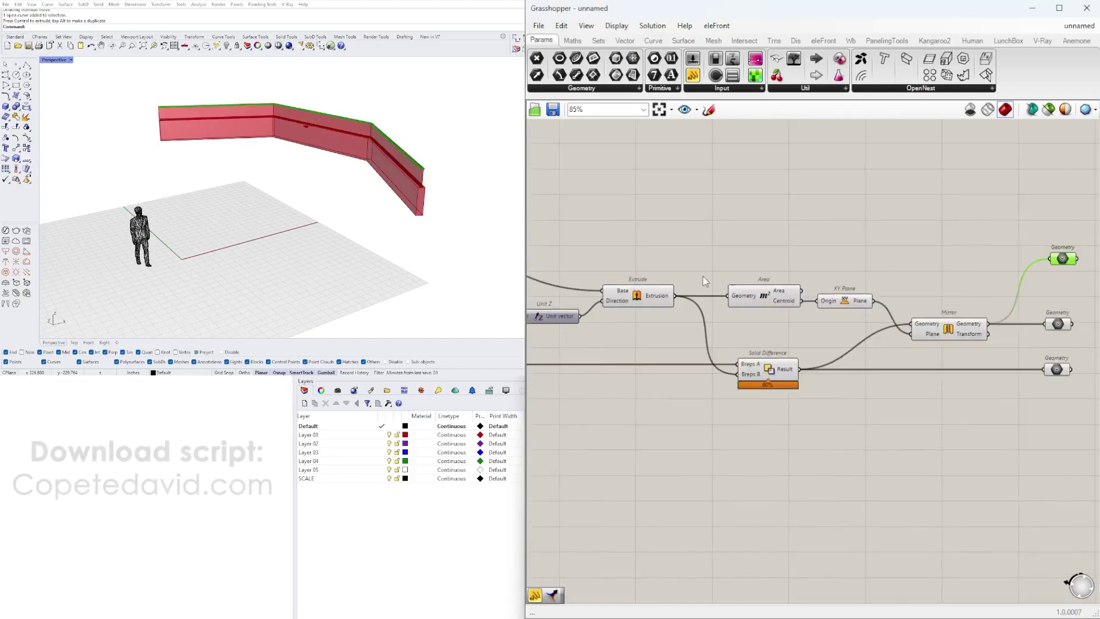
drag(996, 364, 794, 307)
scroll(794, 308, down, 5)
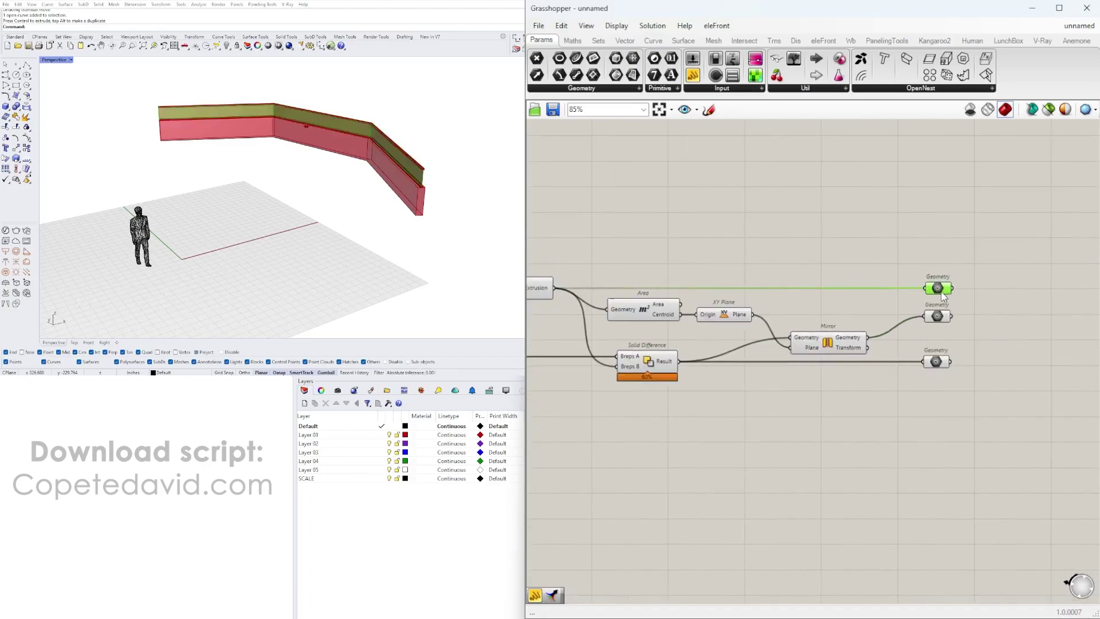
Turn off the preview of the glass Extrude, Area, XY Plane, Solid Difference and Mirror components, and select the frame's Geometry parameter
click(756, 378)
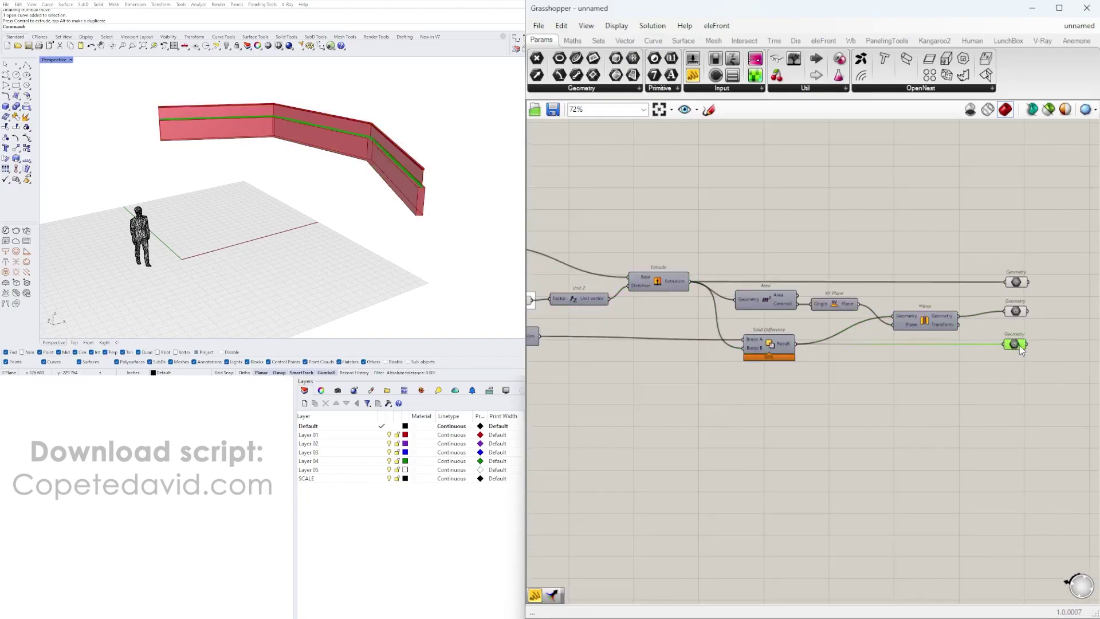
click(1024, 353)
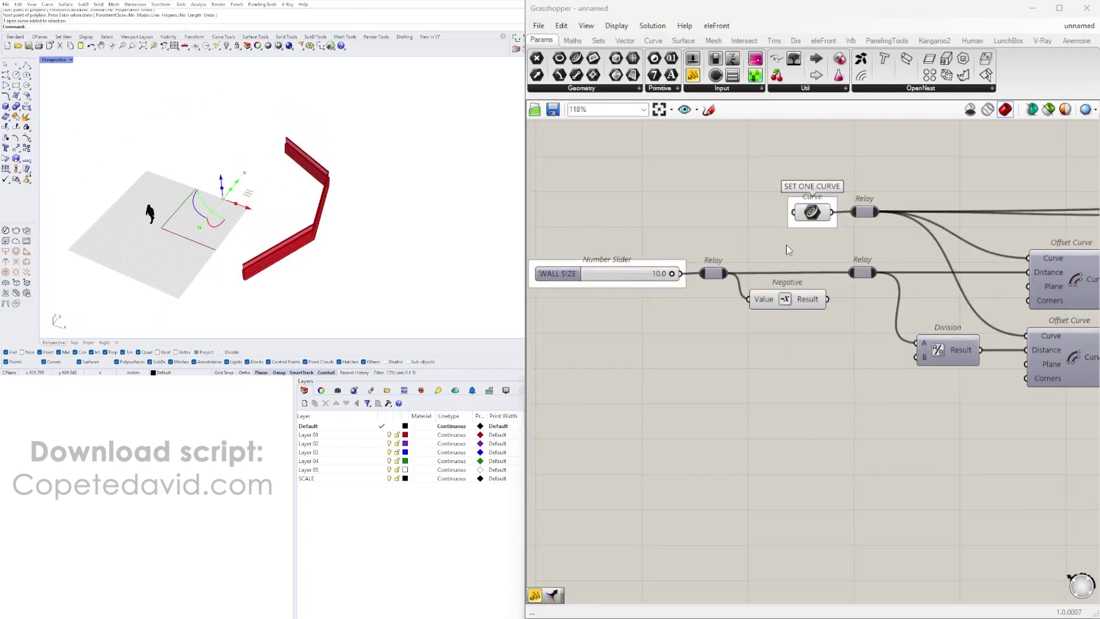
Assign the newly drawn polyline to the Curve parameter labelled "SET ONE CURVE"
right_click(808, 224)
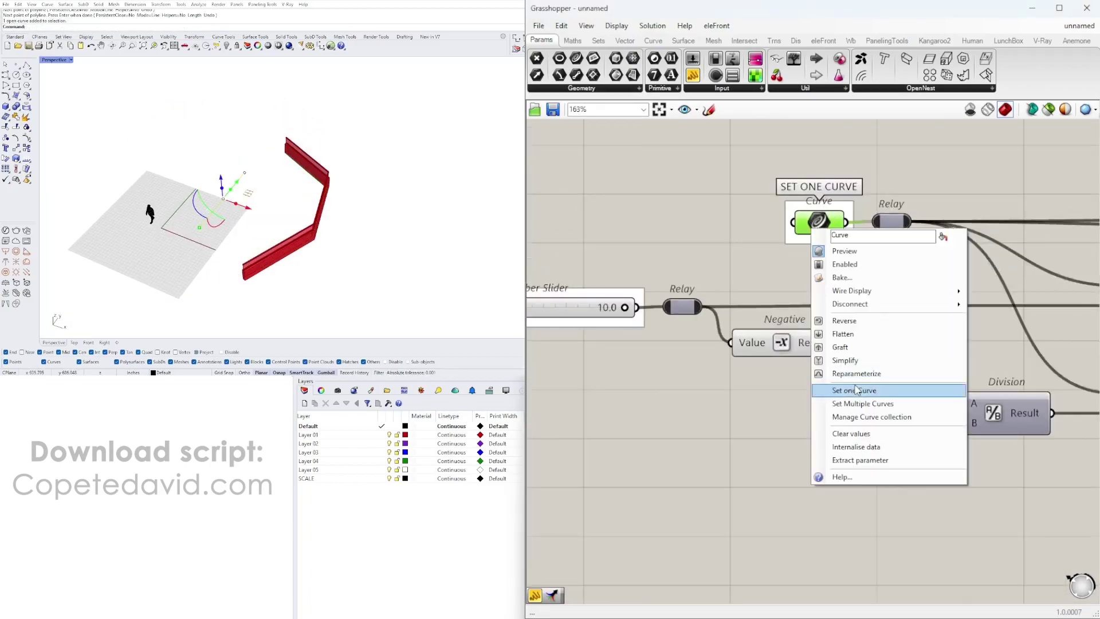